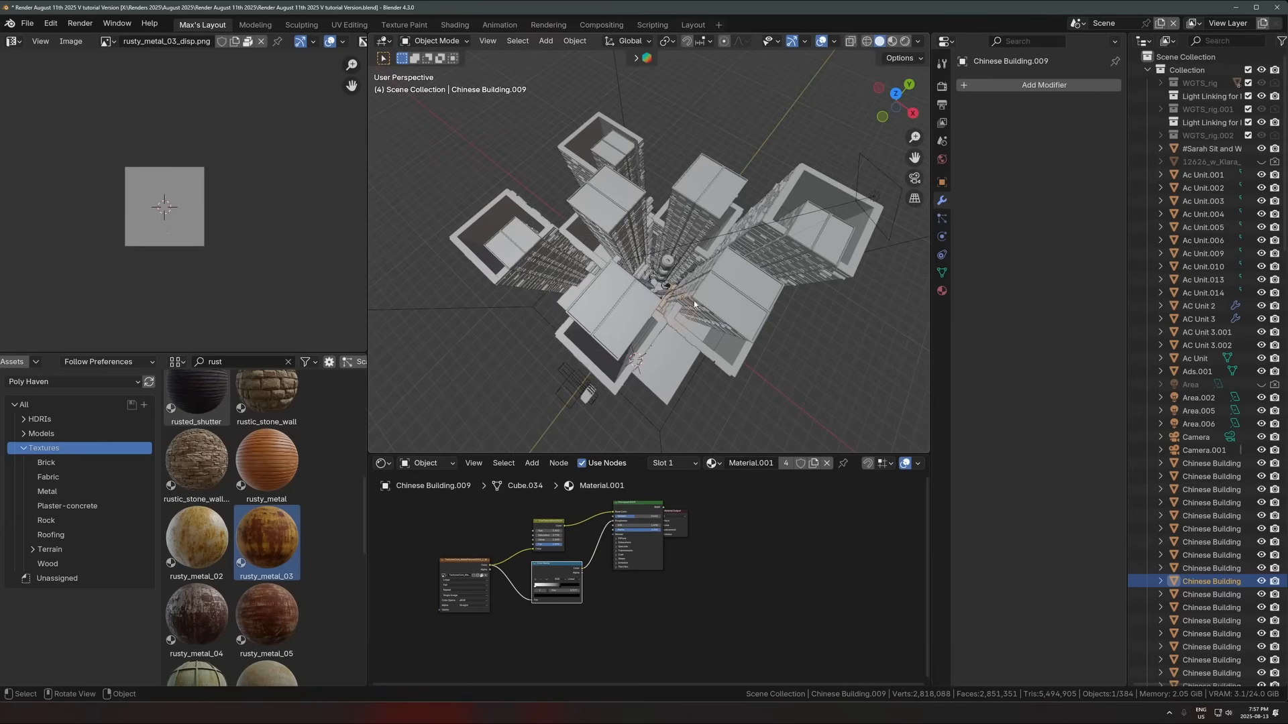
# Step: Select the four building blocks at the base of the towers and isolate them in local view
pyautogui.press('KP_0')
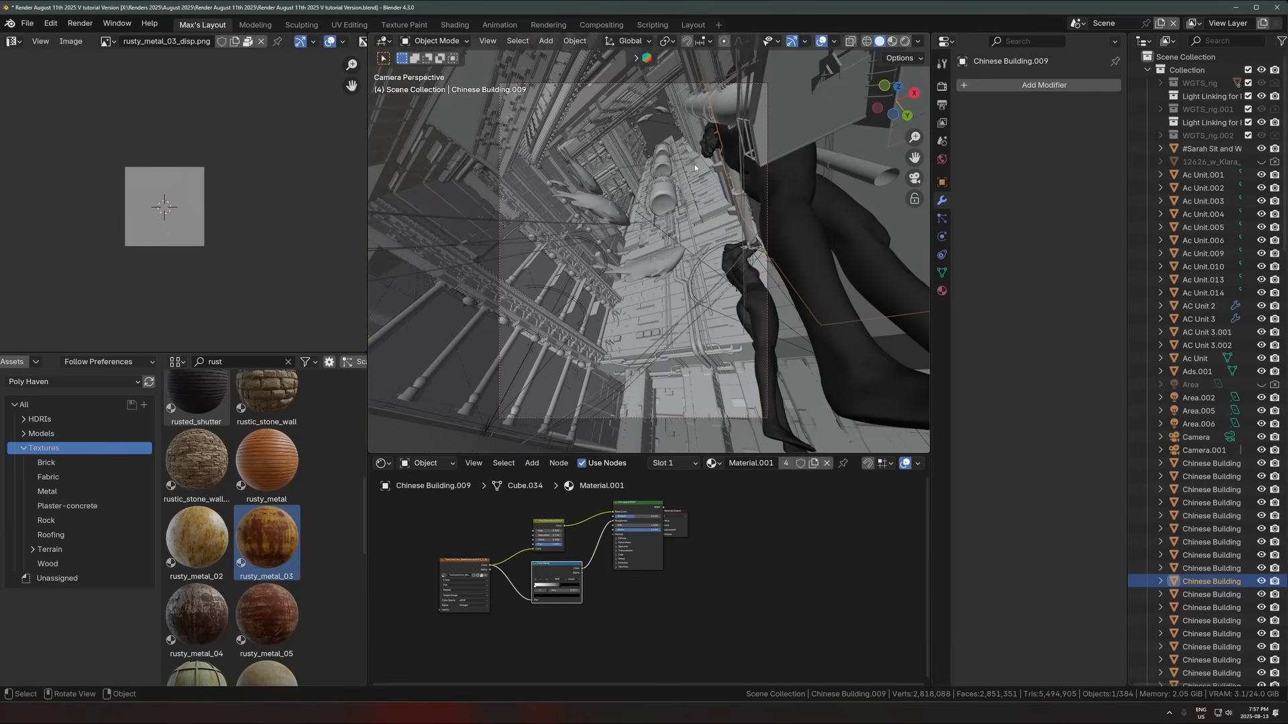
pyautogui.moveTo(655, 151); pyautogui.dragTo(699, 240, button='middle')
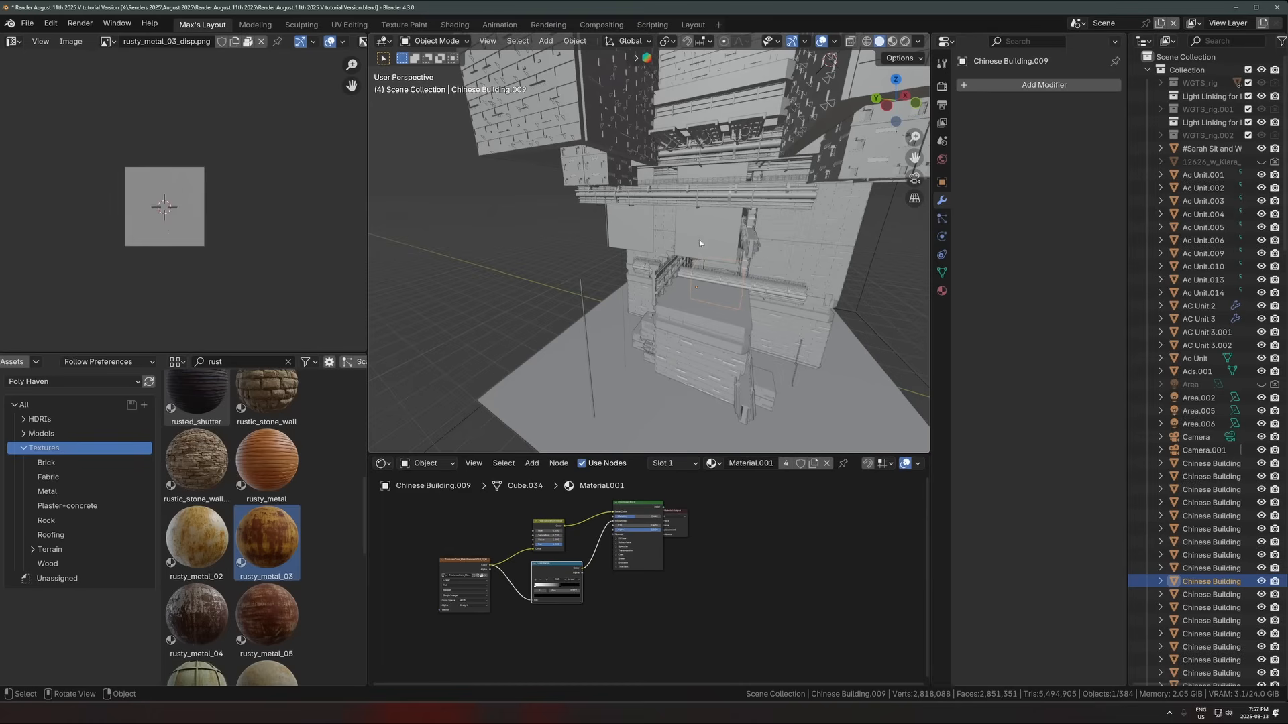
pyautogui.moveTo(726, 315); pyautogui.dragTo(690, 277, button='middle')
pyautogui.click(650, 303)
pyautogui.click(649, 318)
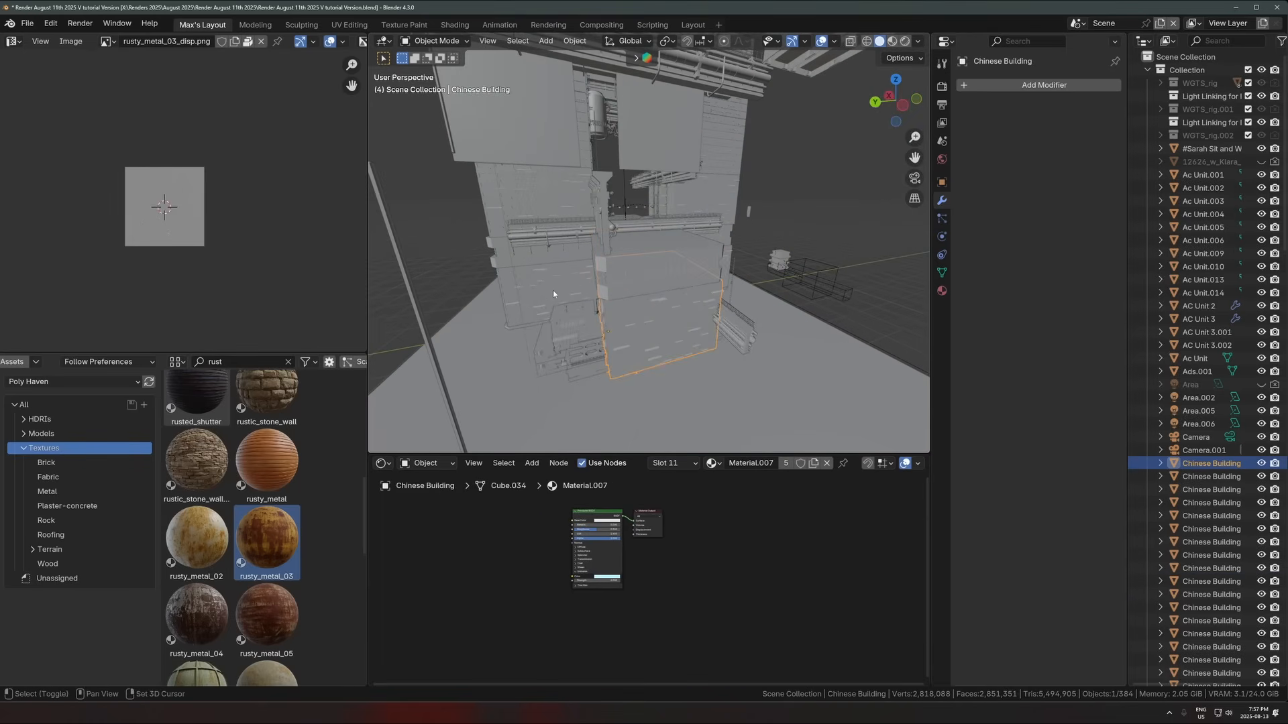
pyautogui.keyDown('shift'); pyautogui.click(552, 290); pyautogui.keyUp('shift')
pyautogui.moveTo(485, 315); pyautogui.dragTo(621, 267, button='middle')
pyautogui.keyDown('shift'); pyautogui.click(631, 291); pyautogui.keyUp('shift')
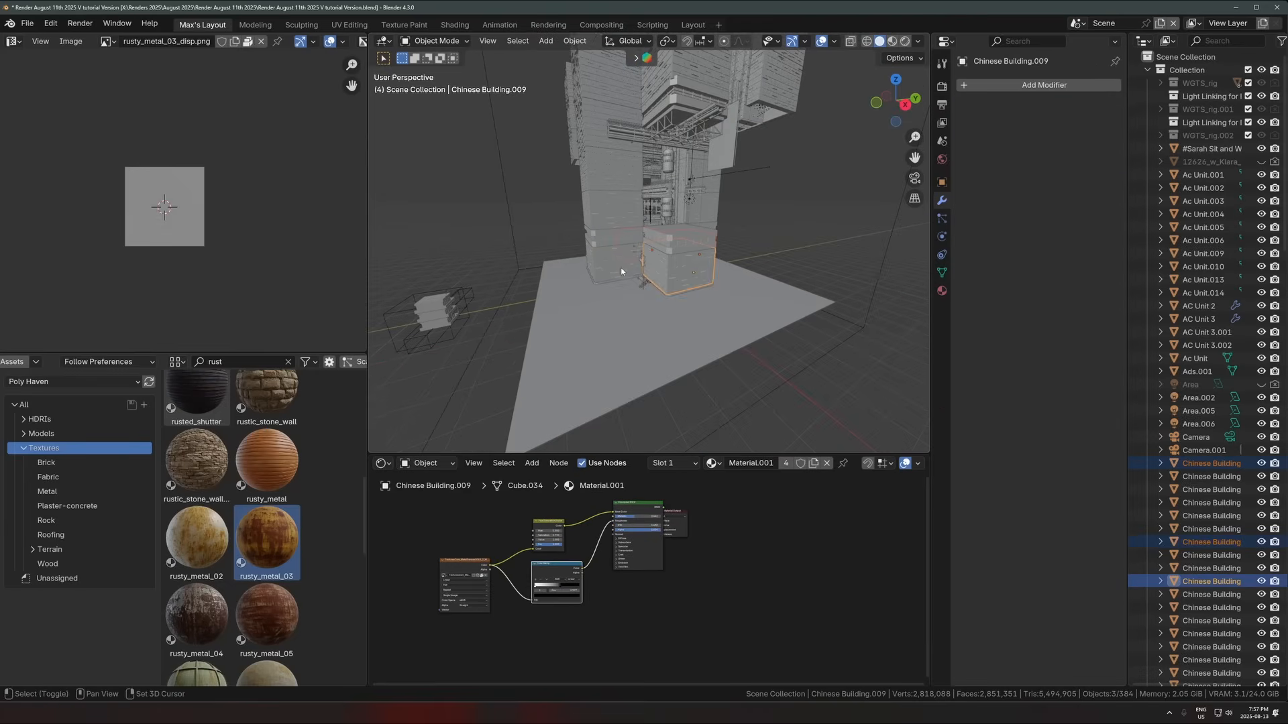
pyautogui.keyDown('shift'); pyautogui.click(618, 270); pyautogui.keyUp('shift')
pyautogui.press('KP_Divide')
pyautogui.click(804, 214)
pyautogui.moveTo(660, 215); pyautogui.dragTo(710, 253, button='middle')
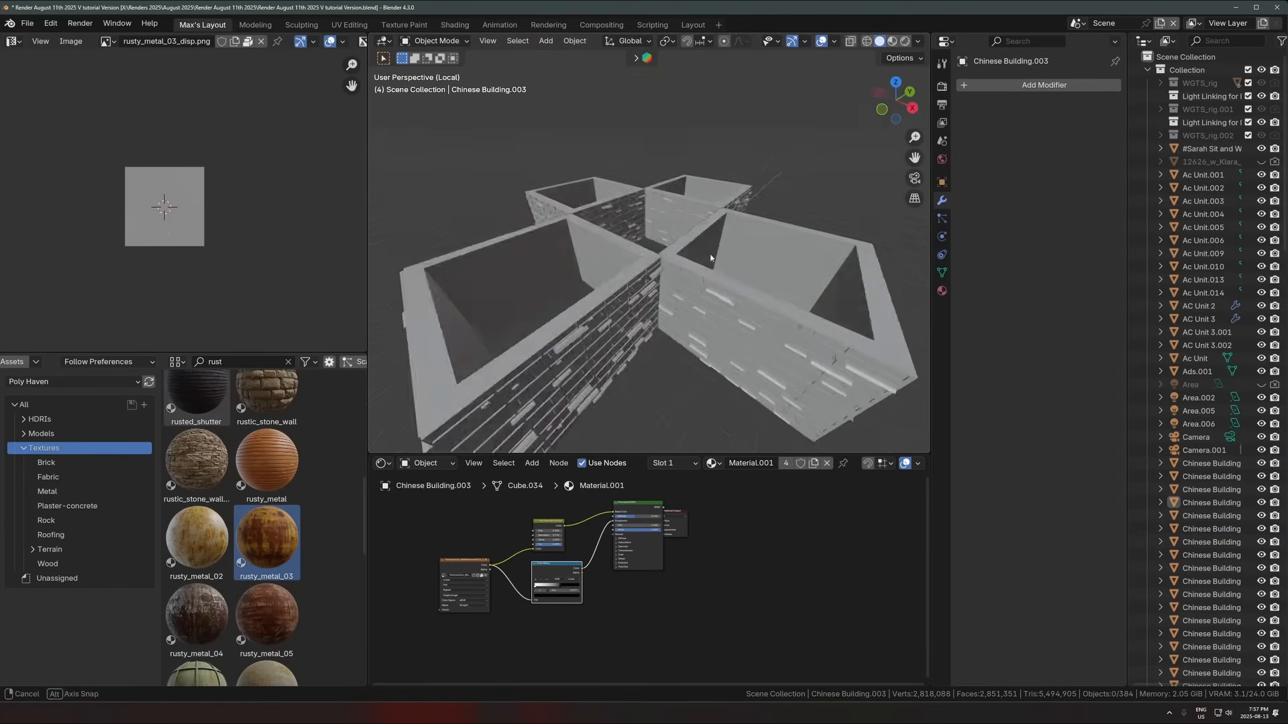
# Step: Examine how the four isolated base blocks enclose the alley, viewing them through the scene camera
pyautogui.scroll(3, 728, 291)
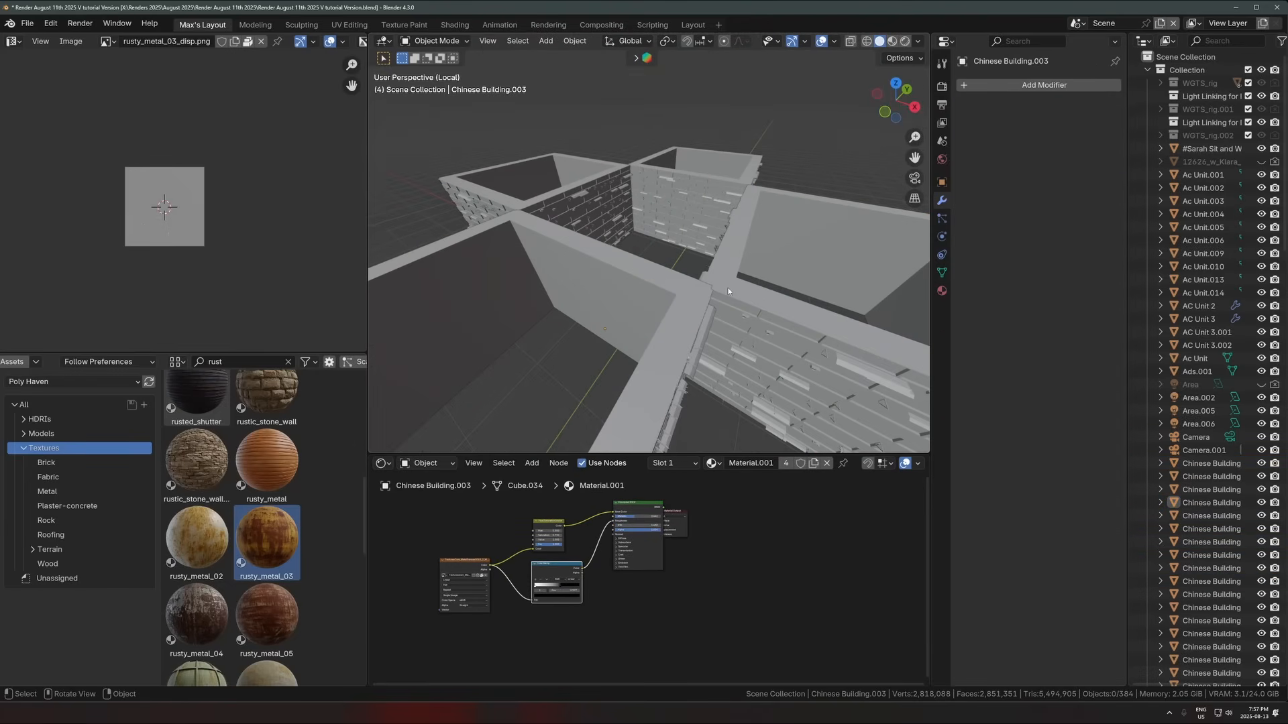
pyautogui.scroll(3, 684, 251)
pyautogui.keyDown('shift'); pyautogui.moveTo(723, 271); pyautogui.dragTo(735, 335, button='middle'); pyautogui.keyUp('shift')
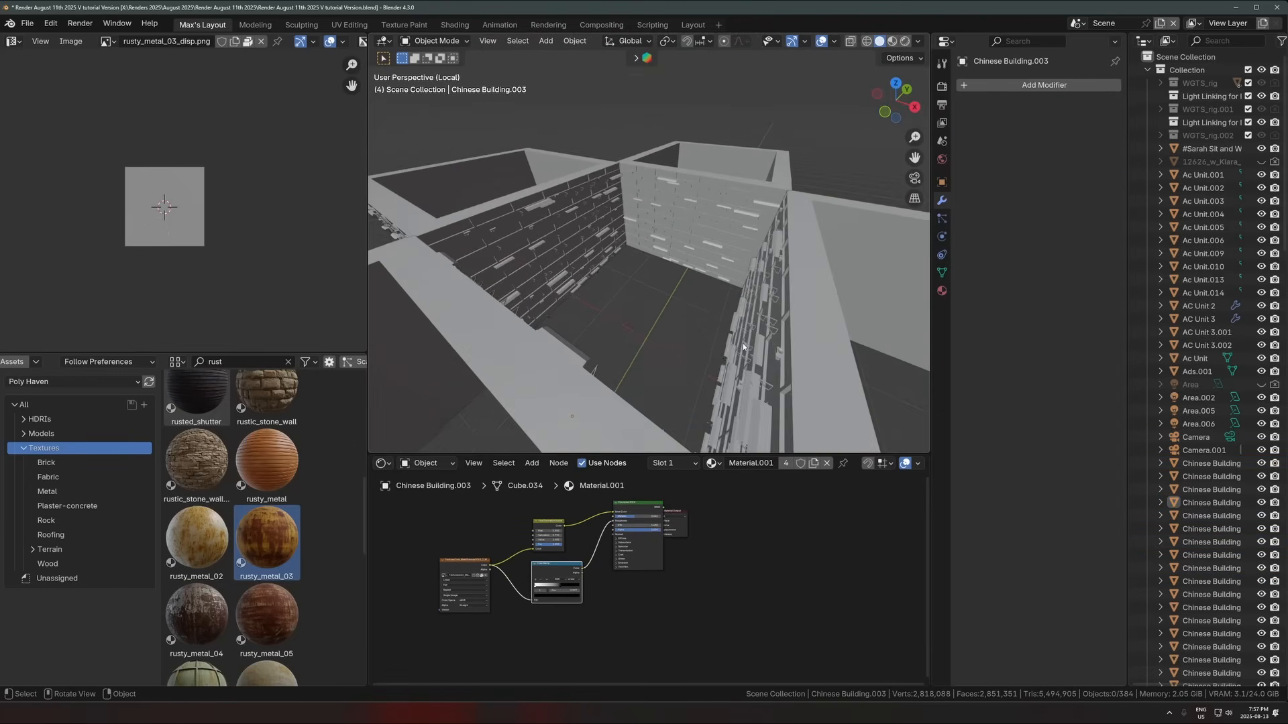
pyautogui.scroll(-2, 735, 338)
pyautogui.press('KP_0')
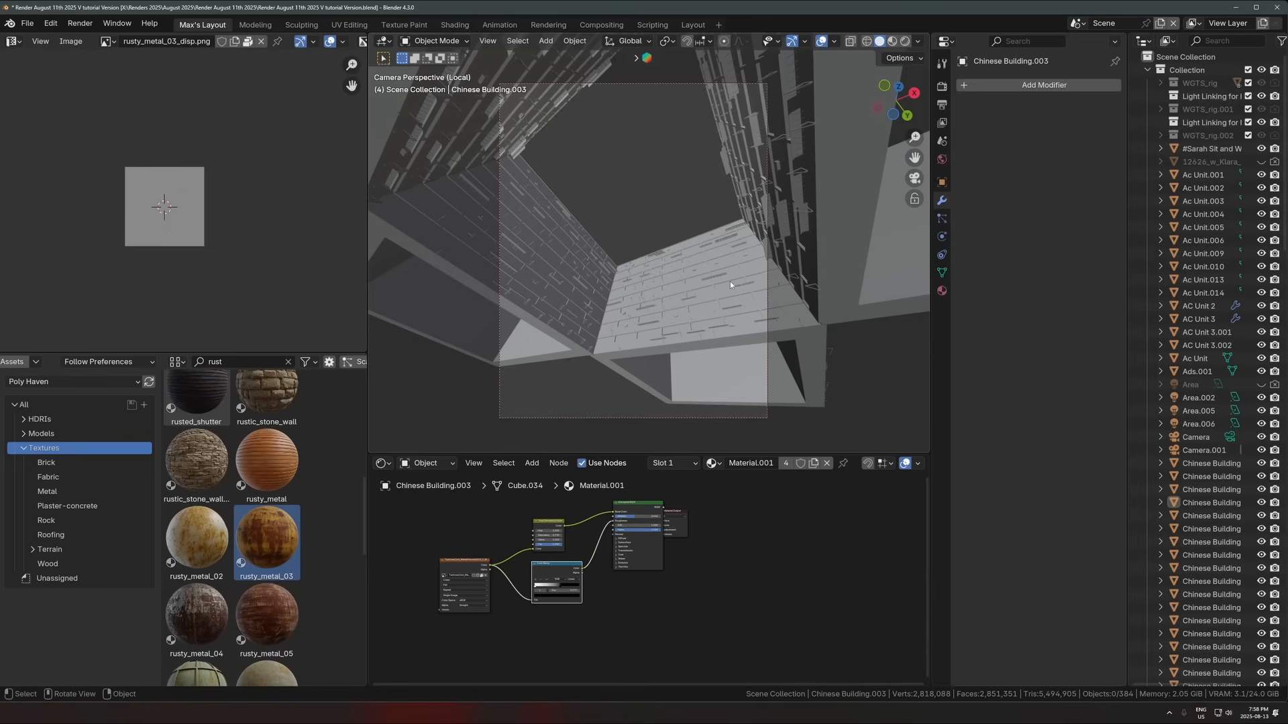
pyautogui.click(670, 268)
pyautogui.click(573, 255)
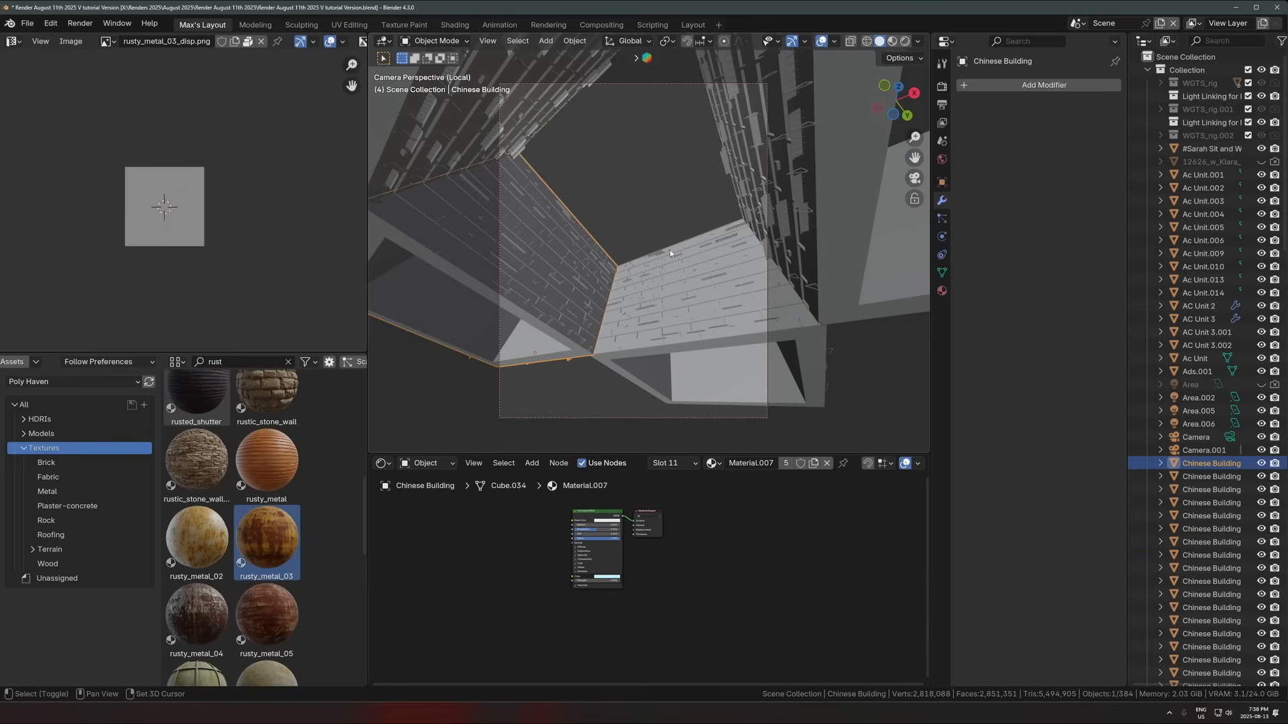
pyautogui.keyDown('shift'); pyautogui.click(633, 276); pyautogui.keyUp('shift')
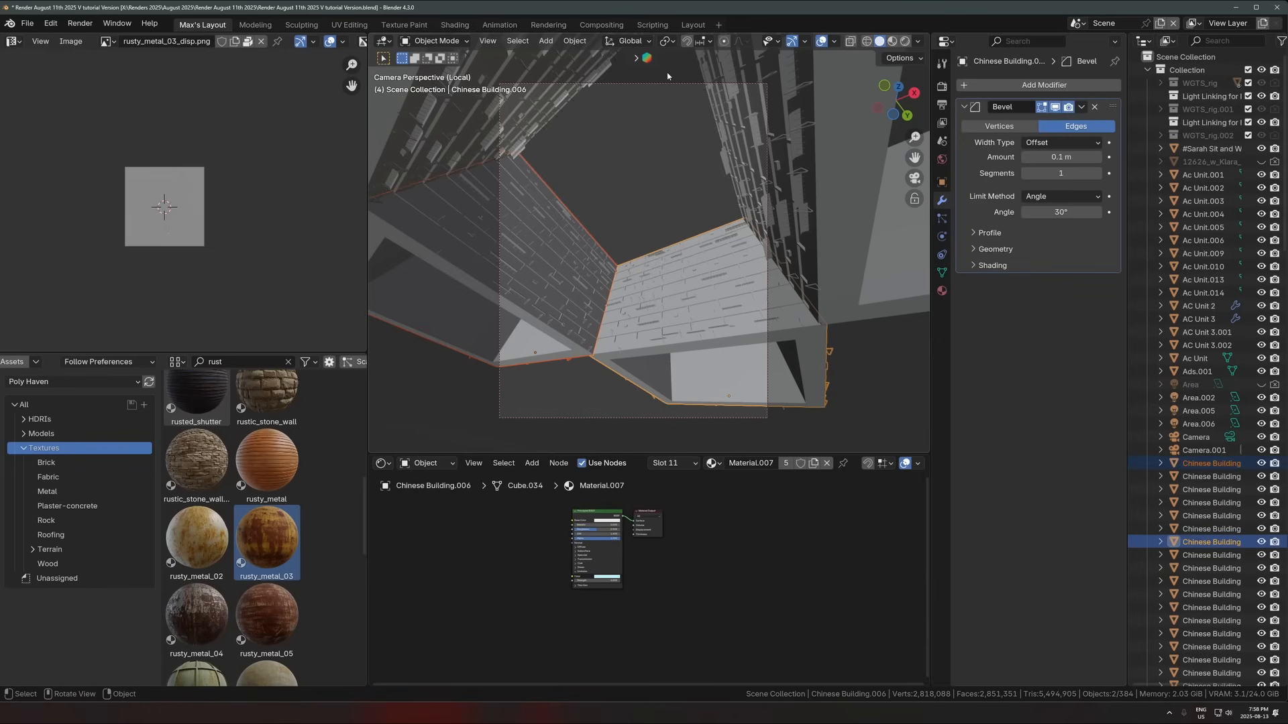
pyautogui.click(618, 124)
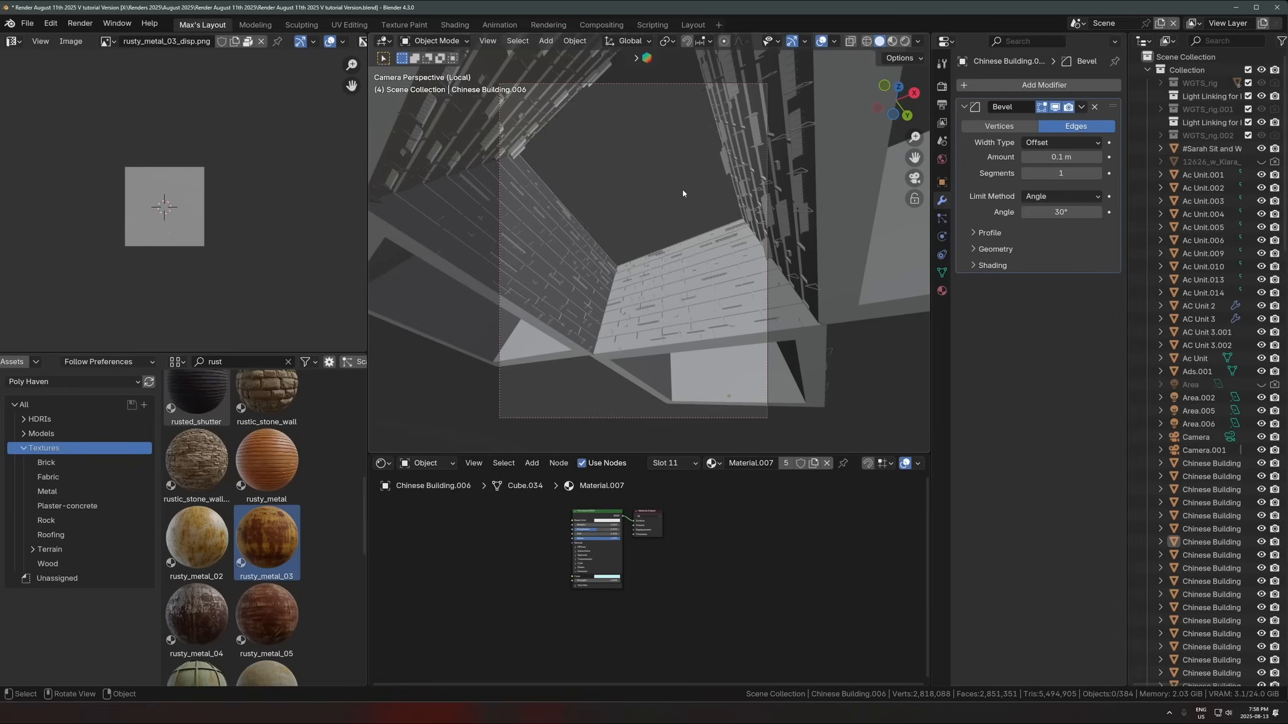
pyautogui.click(657, 277)
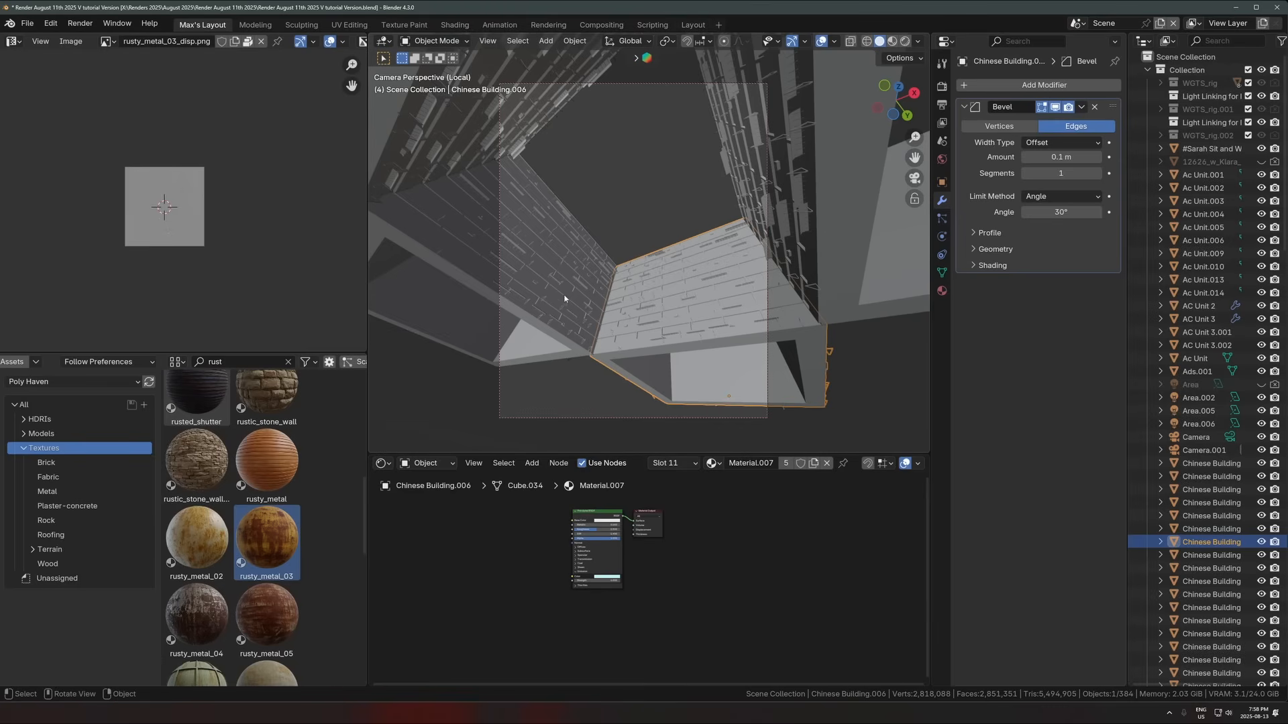
# Step: Exit local view to bring back the full city scene
pyautogui.moveTo(564, 299); pyautogui.dragTo(705, 264, button='middle')
pyautogui.press('KP_1')
pyautogui.scroll(5, 710, 247)
pyautogui.press('KP_Divide')
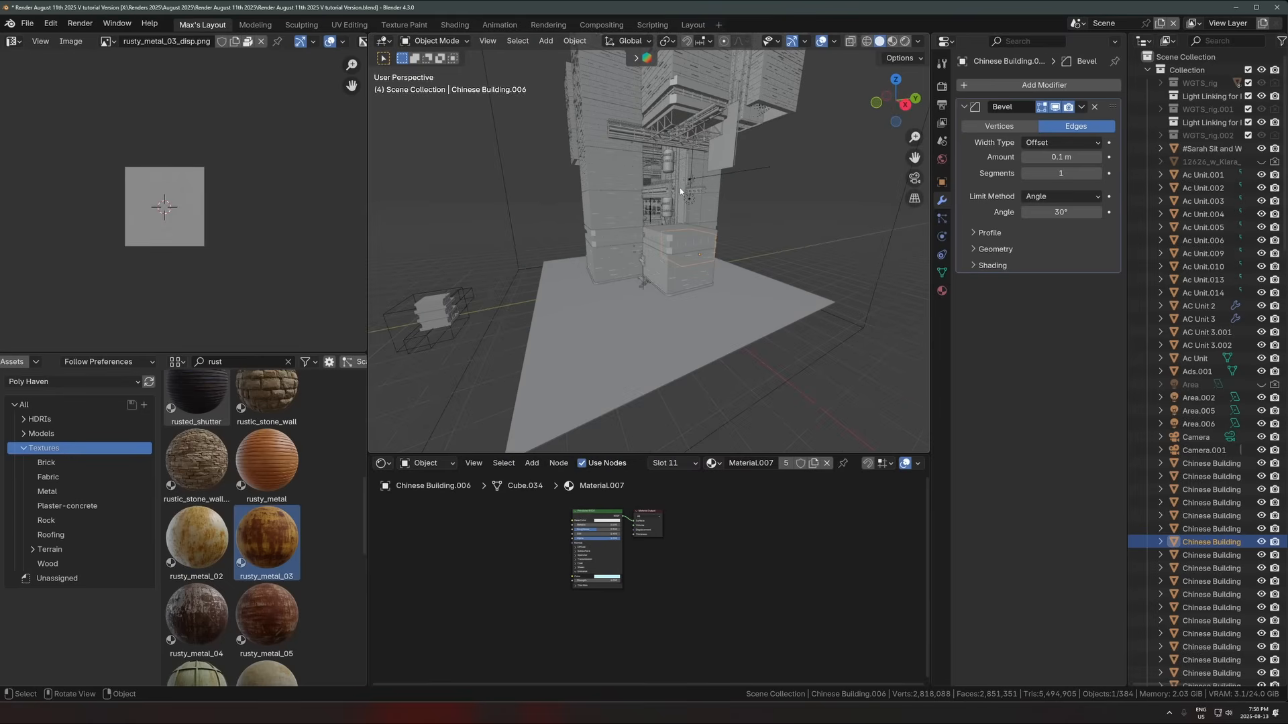
# Step: Examine how the building blocks above the base are stacked into towers around the alley
pyautogui.scroll(3, 670, 207)
pyautogui.click(670, 232)
pyautogui.moveTo(670, 232); pyautogui.dragTo(679, 322, button='middle')
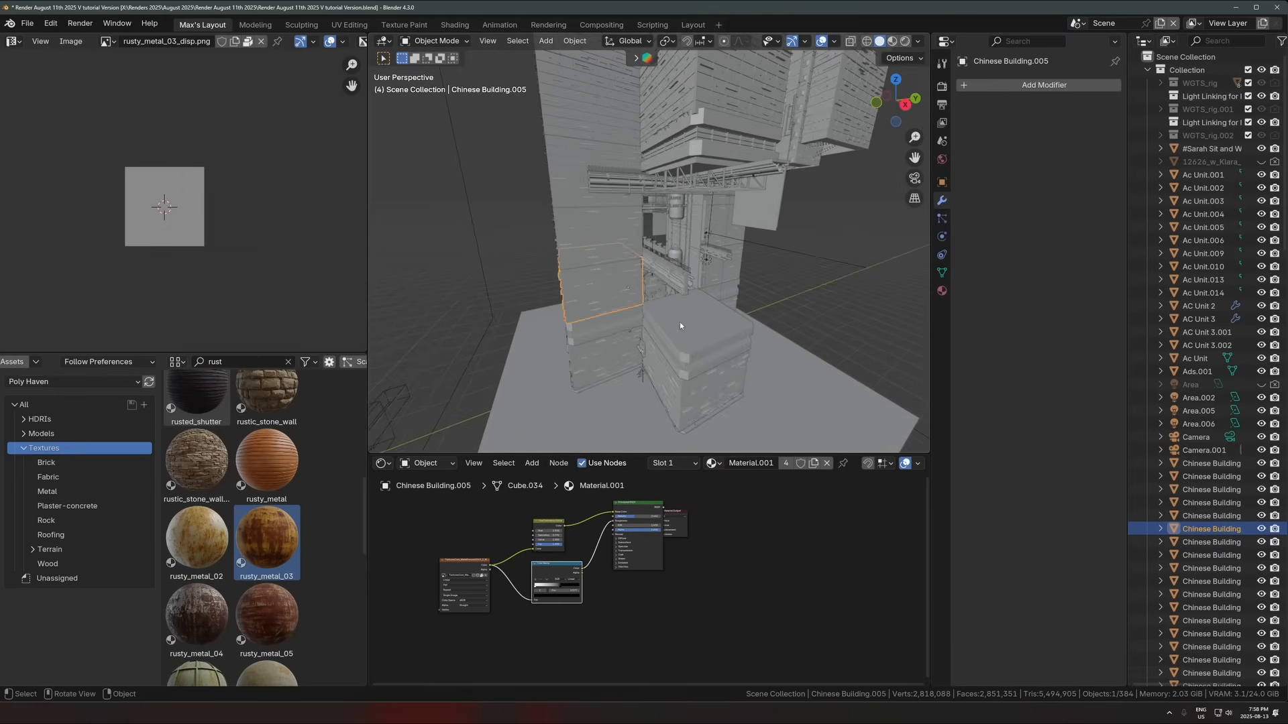
pyautogui.keyDown('shift'); pyautogui.click(603, 240); pyautogui.keyUp('shift')
pyautogui.moveTo(602, 240); pyautogui.dragTo(727, 245, button='middle')
pyautogui.click(688, 199)
pyautogui.click(679, 305)
pyautogui.click(628, 277)
pyautogui.click(638, 226)
pyautogui.scroll(-5, 630, 224)
pyautogui.click(607, 206)
pyautogui.click(808, 281)
pyautogui.moveTo(772, 287); pyautogui.dragTo(668, 271, button='middle')
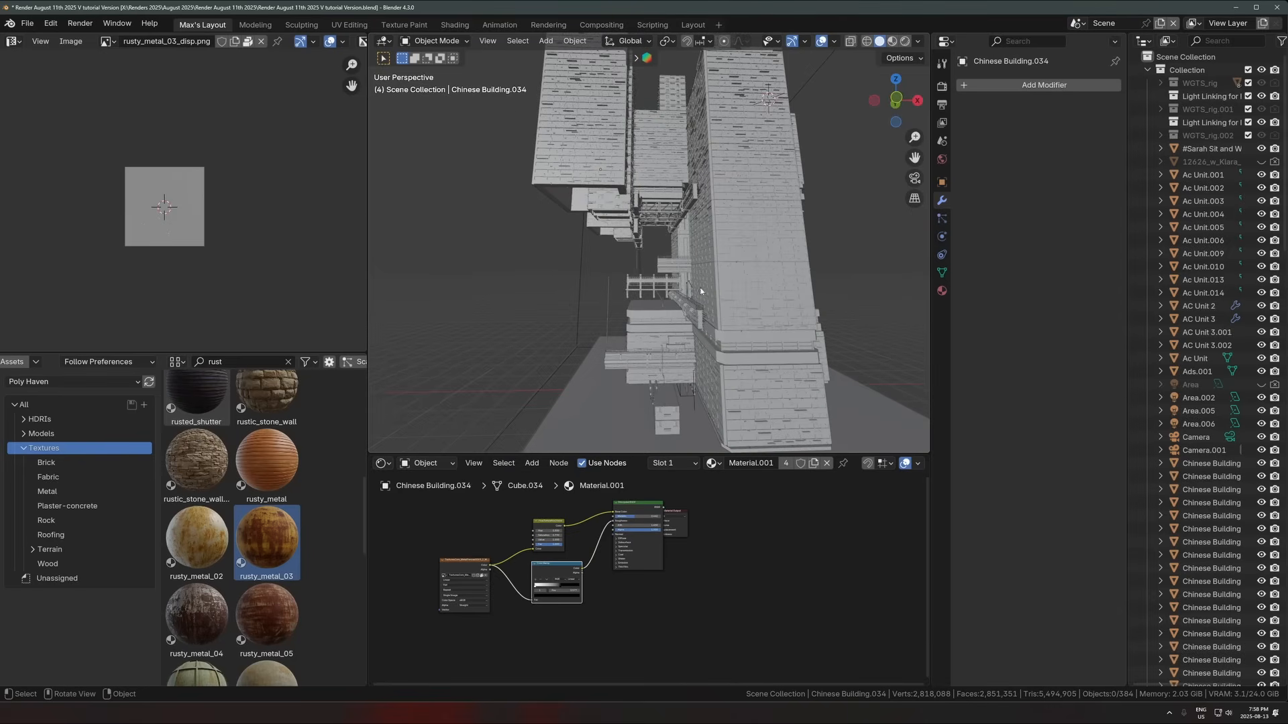
pyautogui.moveTo(755, 296); pyautogui.dragTo(706, 298, button='middle')
# Step: Select the three stacked sections of the tall windowed tower and isolate them in local view
pyautogui.click(681, 246)
pyautogui.scroll(8, 697, 296)
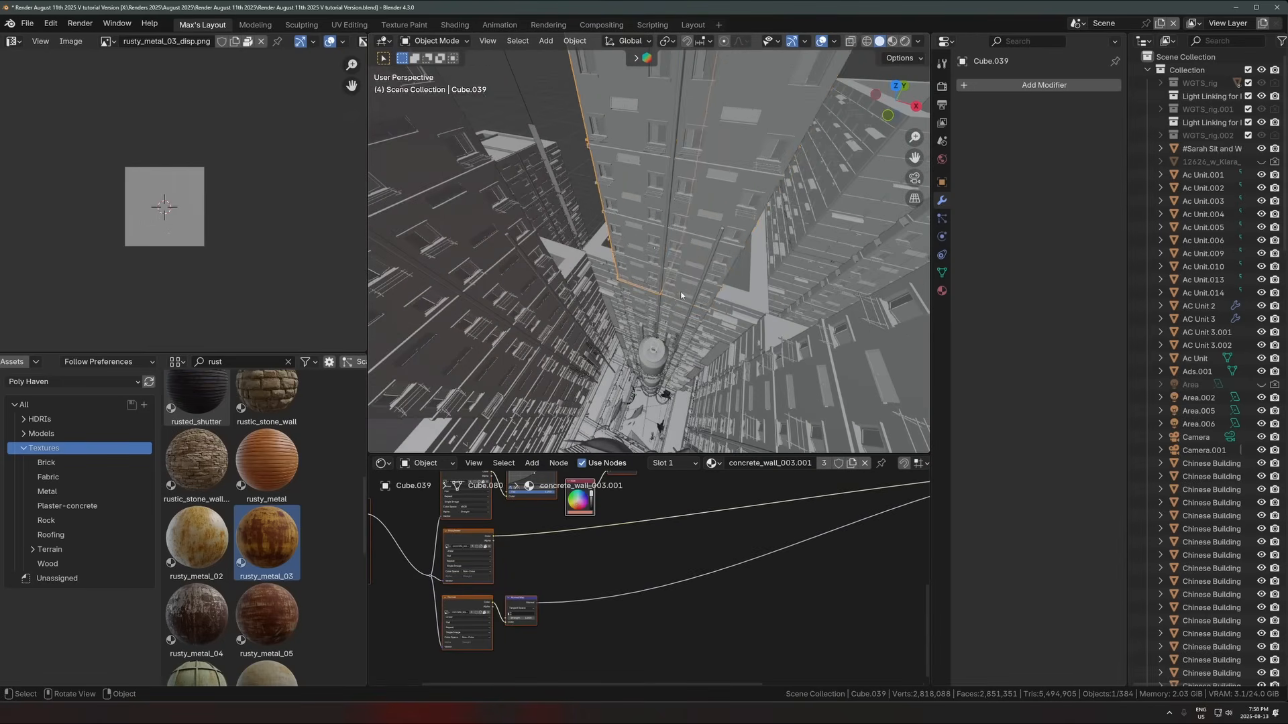
pyautogui.click(689, 284)
pyautogui.keyDown('shift'); pyautogui.click(665, 311); pyautogui.keyUp('shift')
pyautogui.keyDown('shift'); pyautogui.click(643, 267); pyautogui.keyUp('shift')
pyautogui.press('g')
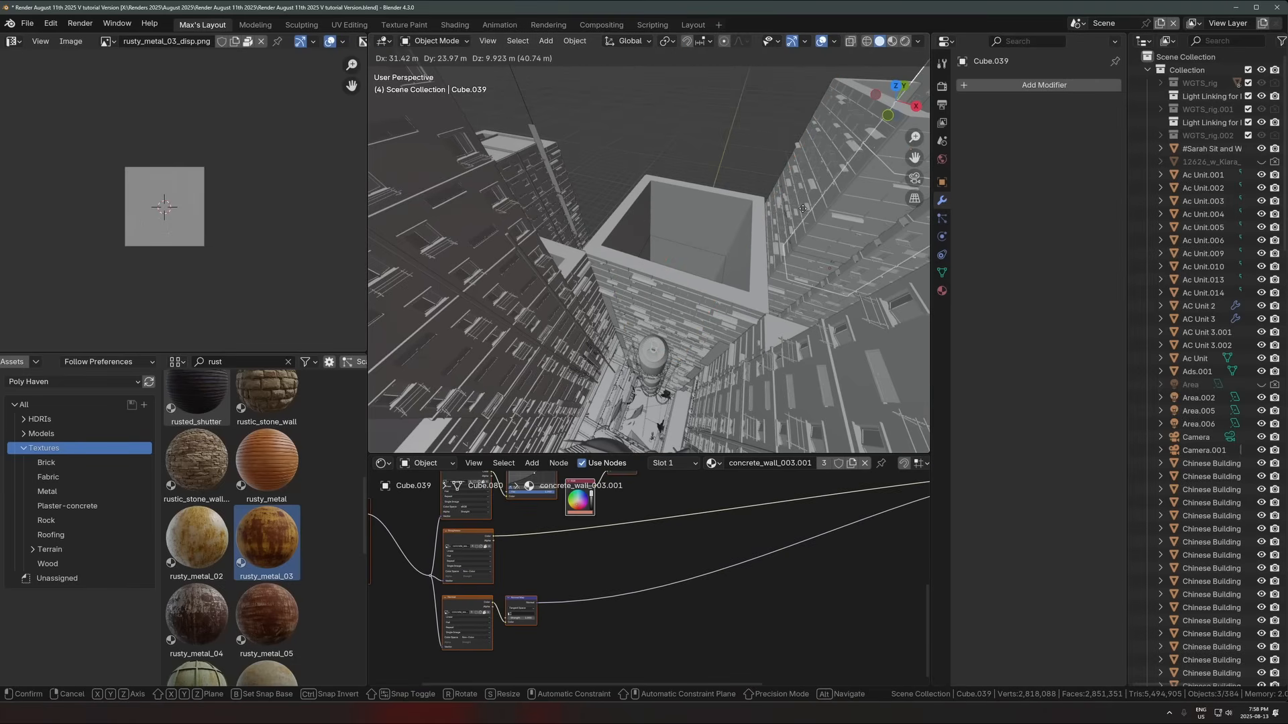
pyautogui.rightClick(803, 269)
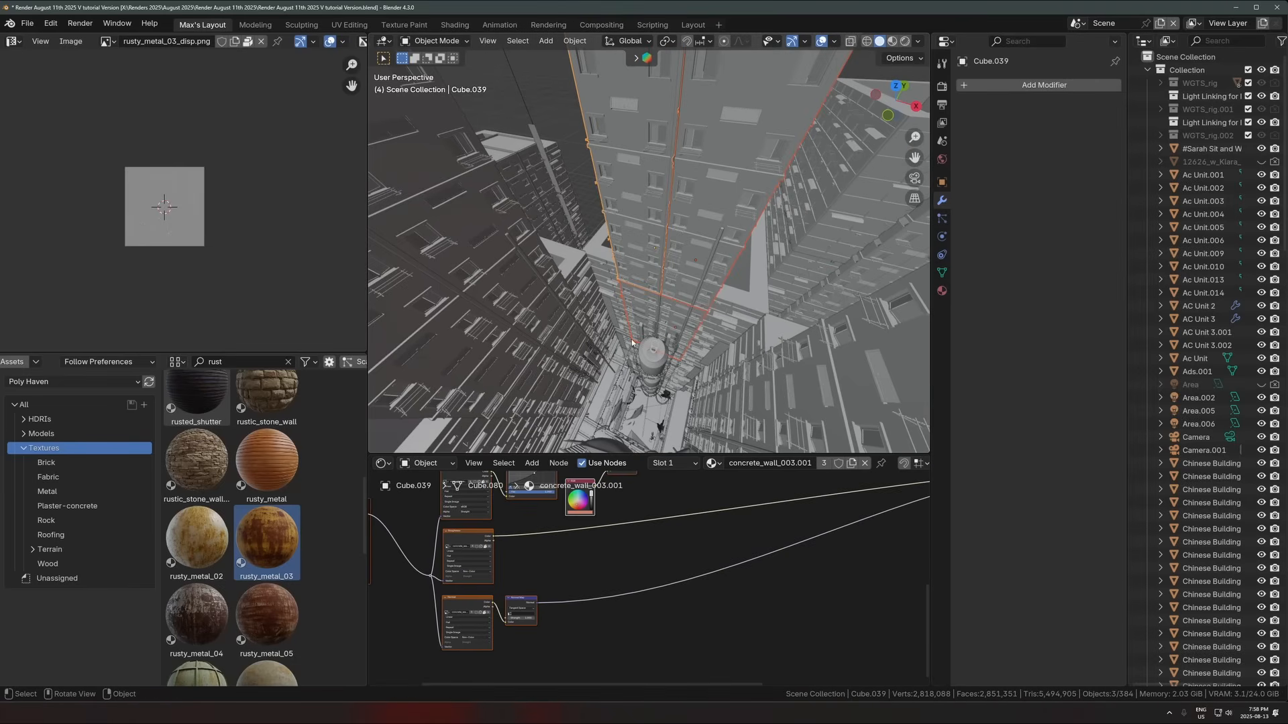
pyautogui.press('KP_Divide')
pyautogui.click(780, 373)
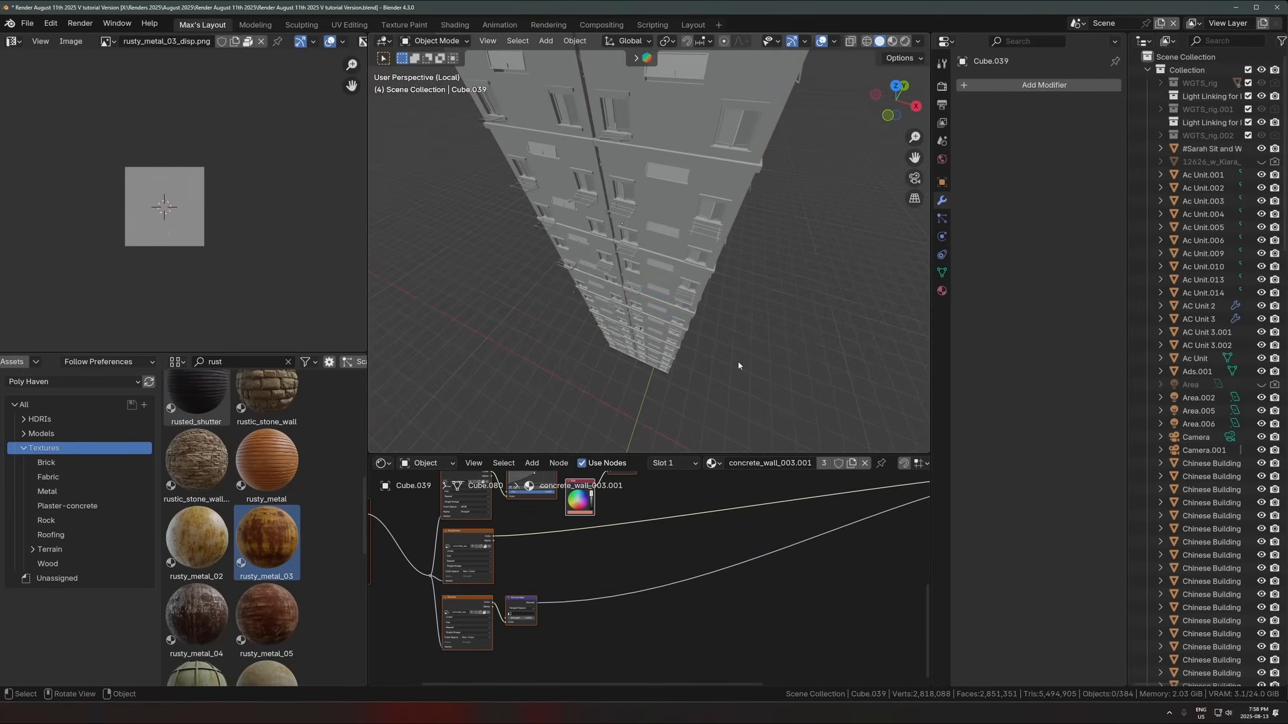
# Step: Examine the isolated tower's wall materials and windows in Rendered viewport shading
pyautogui.moveTo(714, 340); pyautogui.dragTo(678, 297, button='middle')
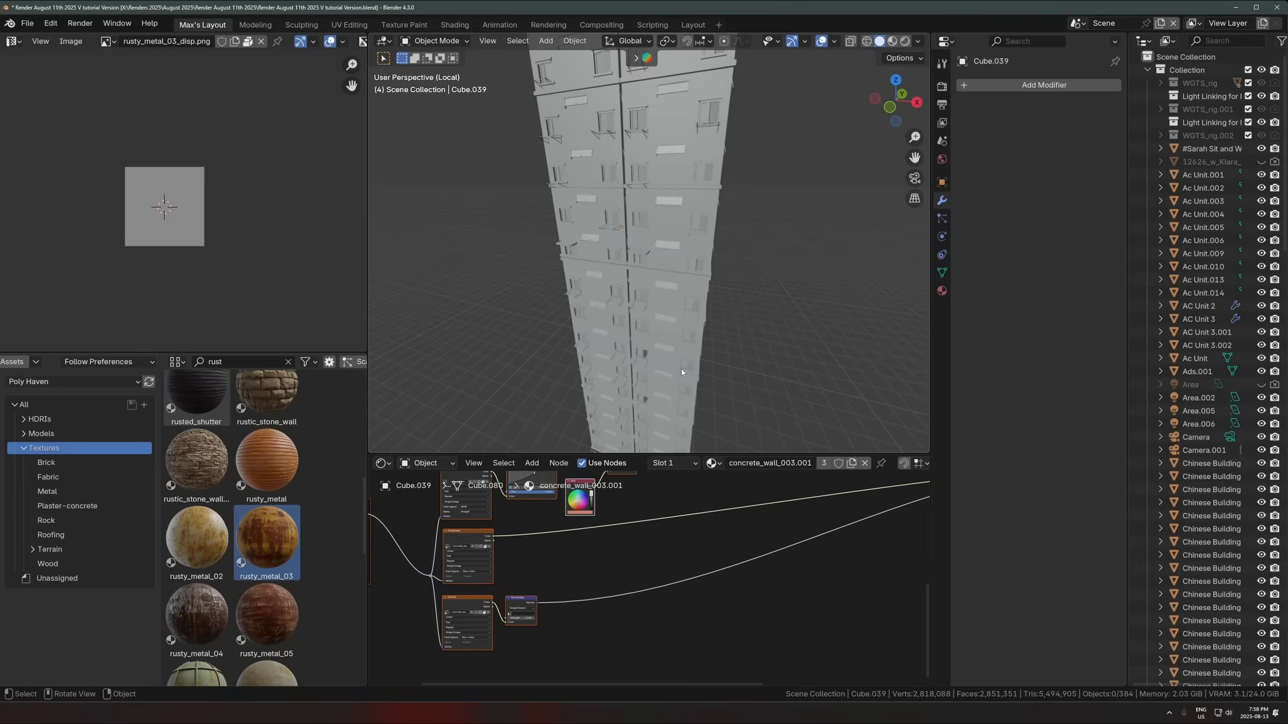
pyautogui.press('z')
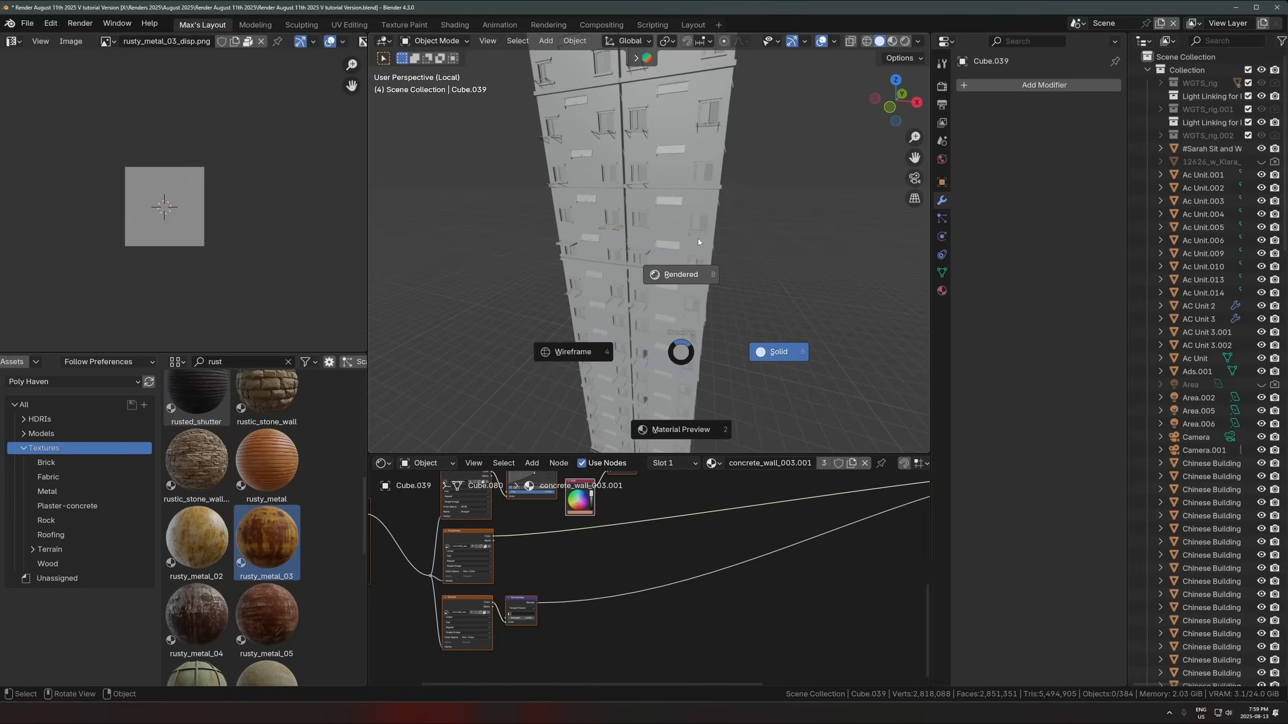
pyautogui.click(680, 206)
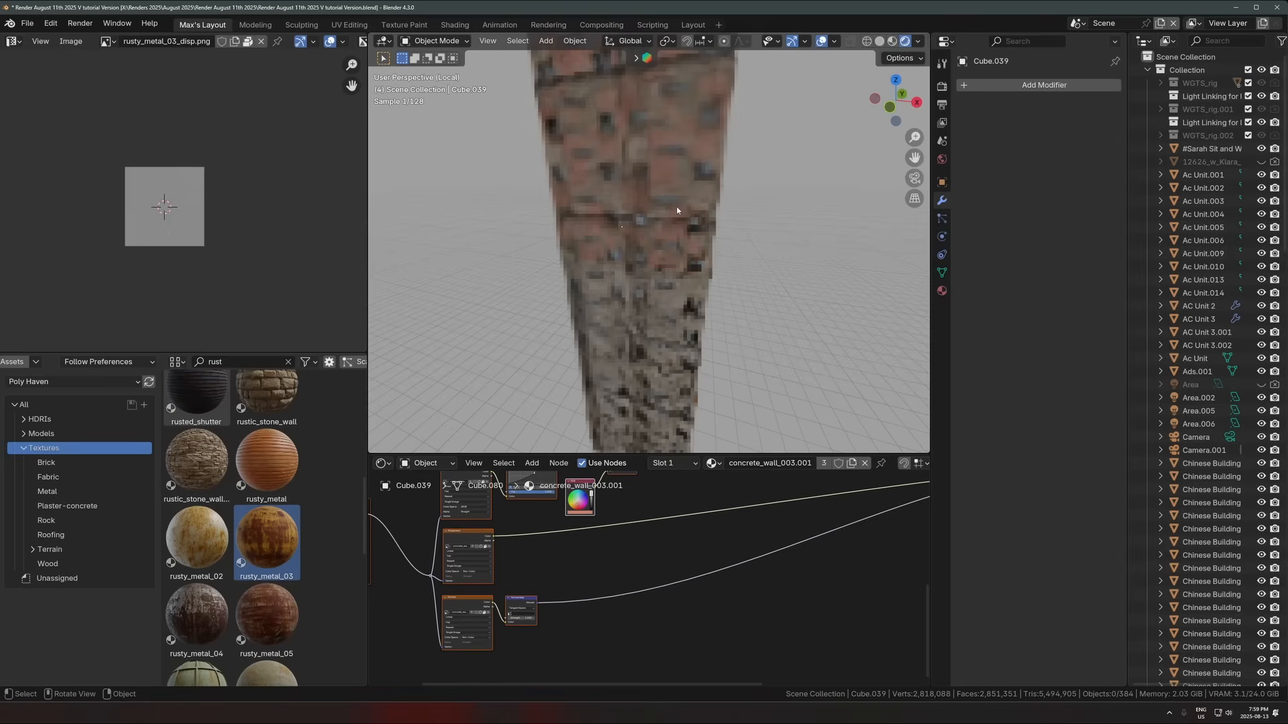
pyautogui.moveTo(634, 249); pyautogui.dragTo(683, 220, button='middle')
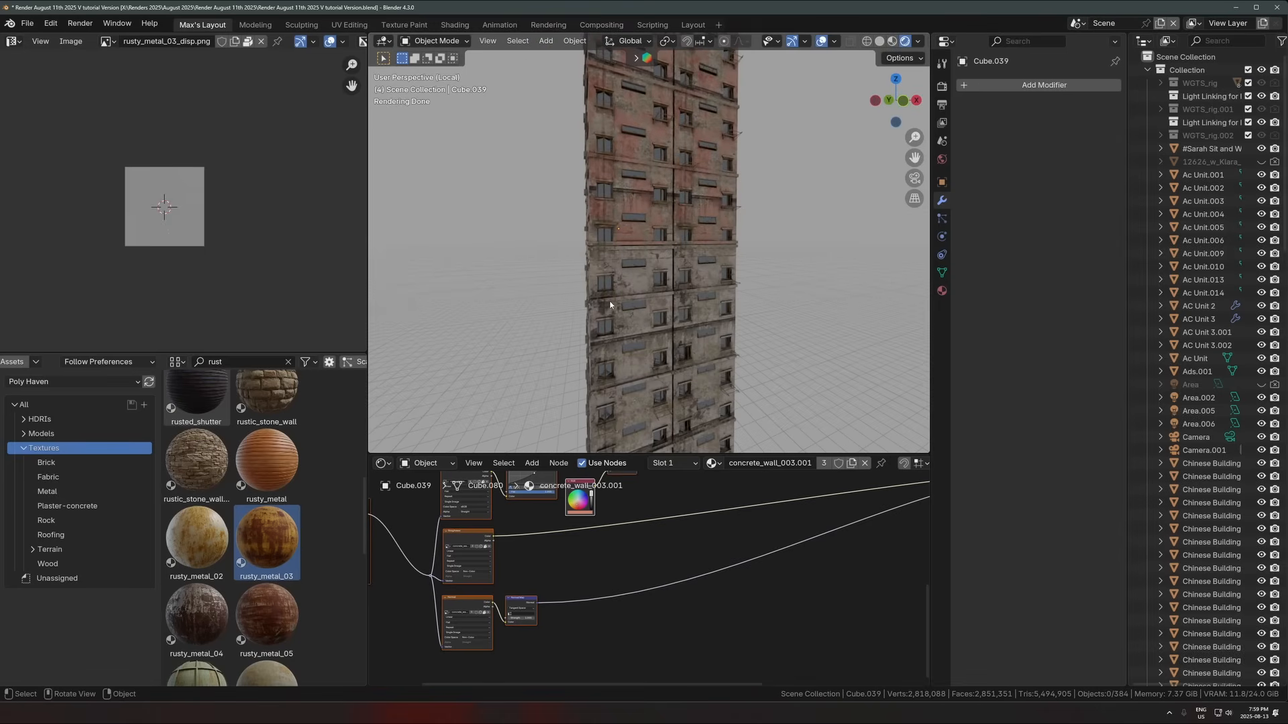
pyautogui.moveTo(610, 305); pyautogui.dragTo(660, 261, button='middle')
pyautogui.click(660, 262)
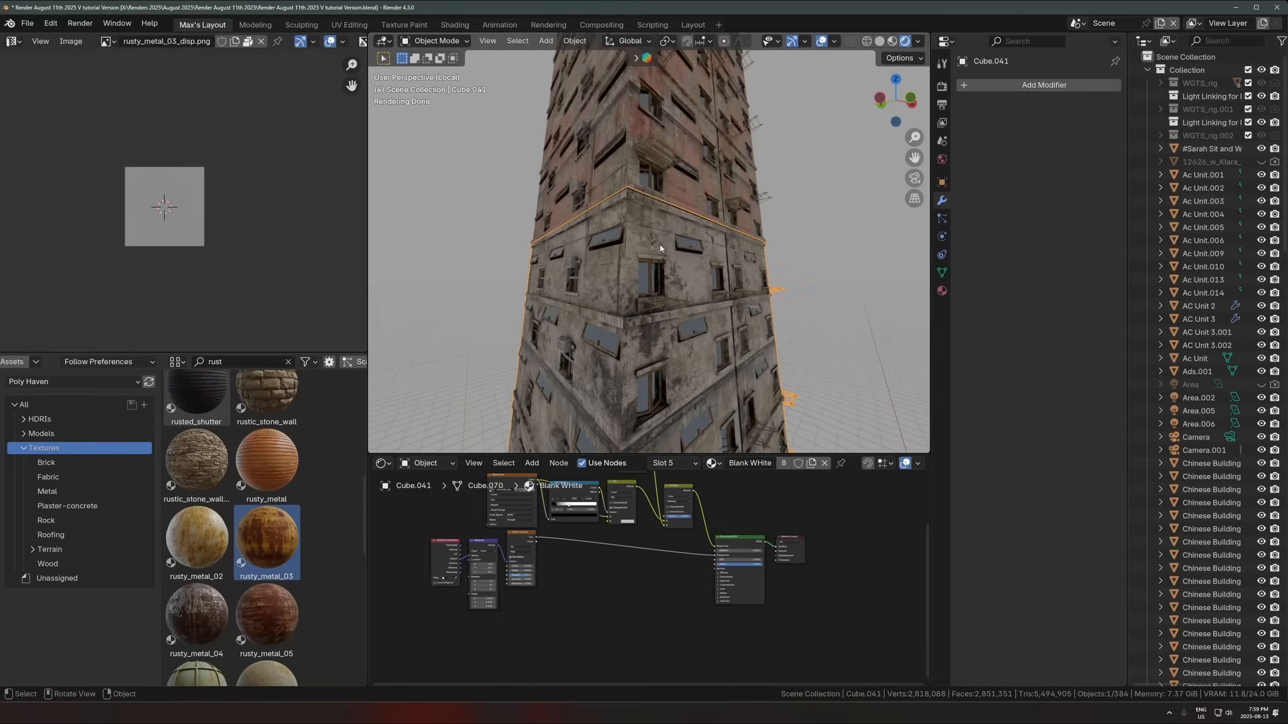
pyautogui.press('KP_Decimal')
pyautogui.click(821, 259)
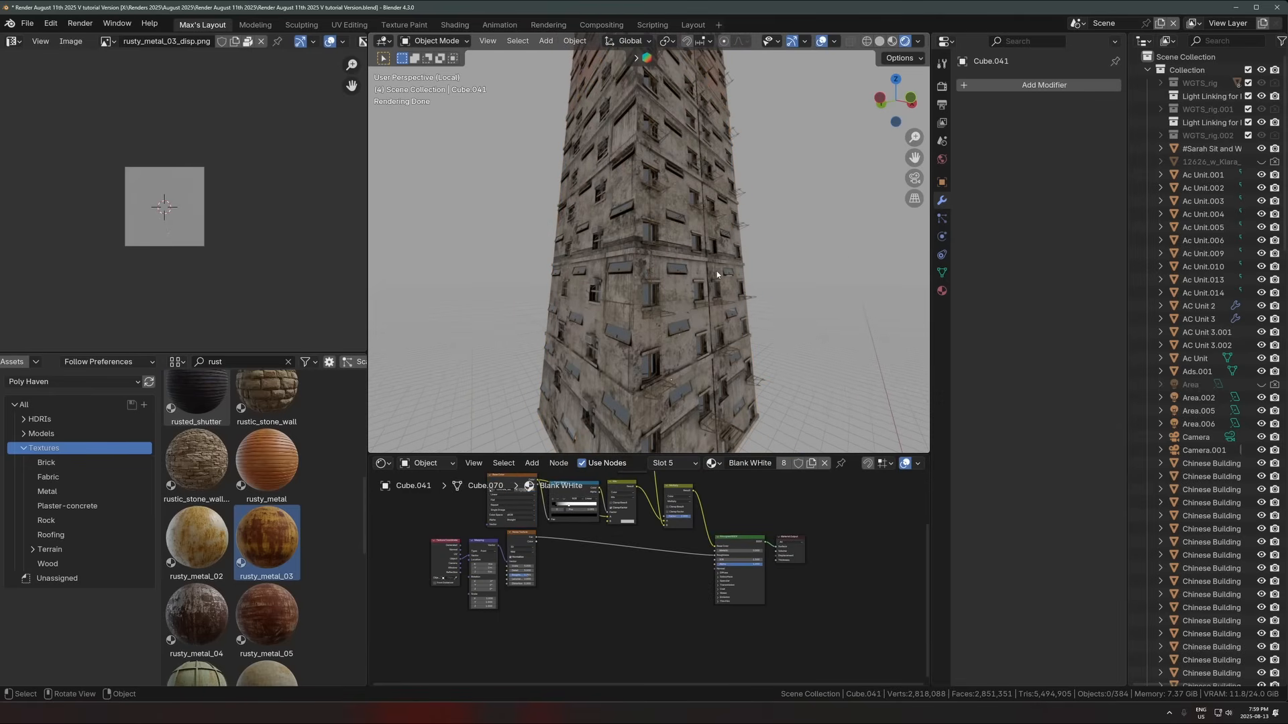
pyautogui.moveTo(625, 285); pyautogui.dragTo(630, 331, button='middle')
pyautogui.scroll(-4, 597, 327)
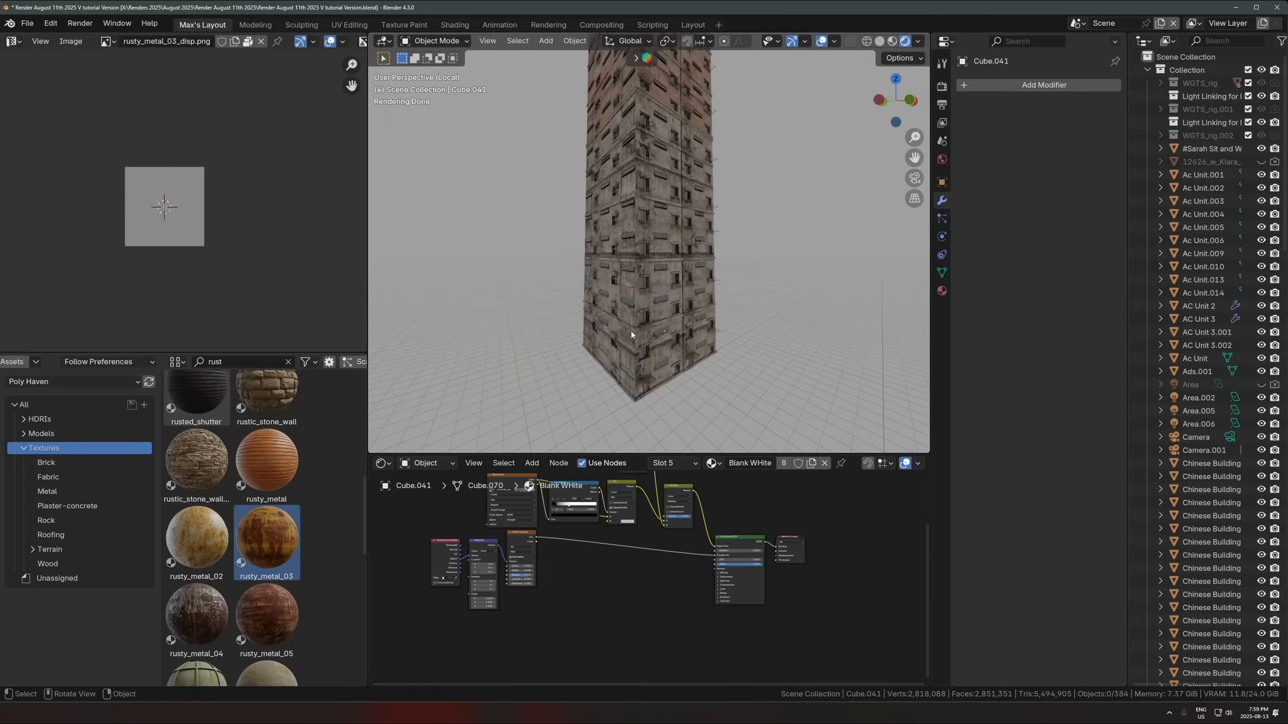
pyautogui.scroll(4, 49, 366)
pyautogui.click(15, 363)
pyautogui.click(15, 362)
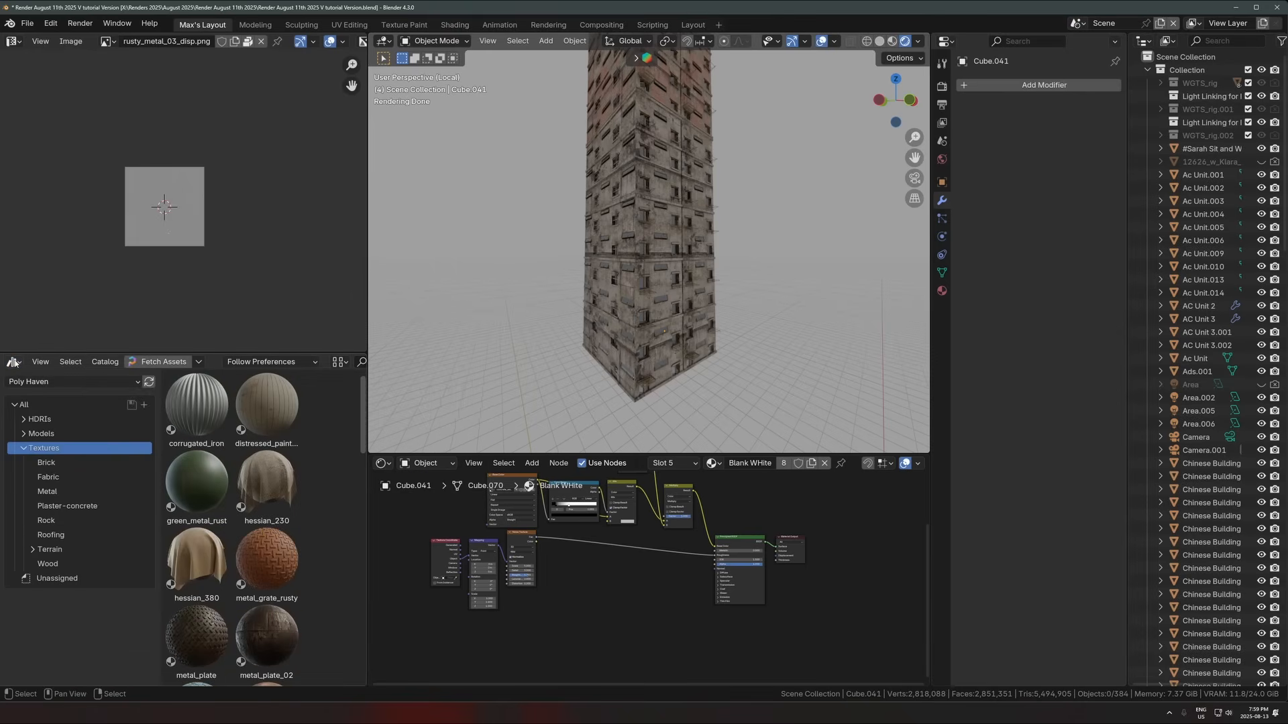
pyautogui.click(67, 383)
# Step: Switch the viewport back to Solid shading with the isolated tower in view
pyautogui.scroll(-2, 706, 340)
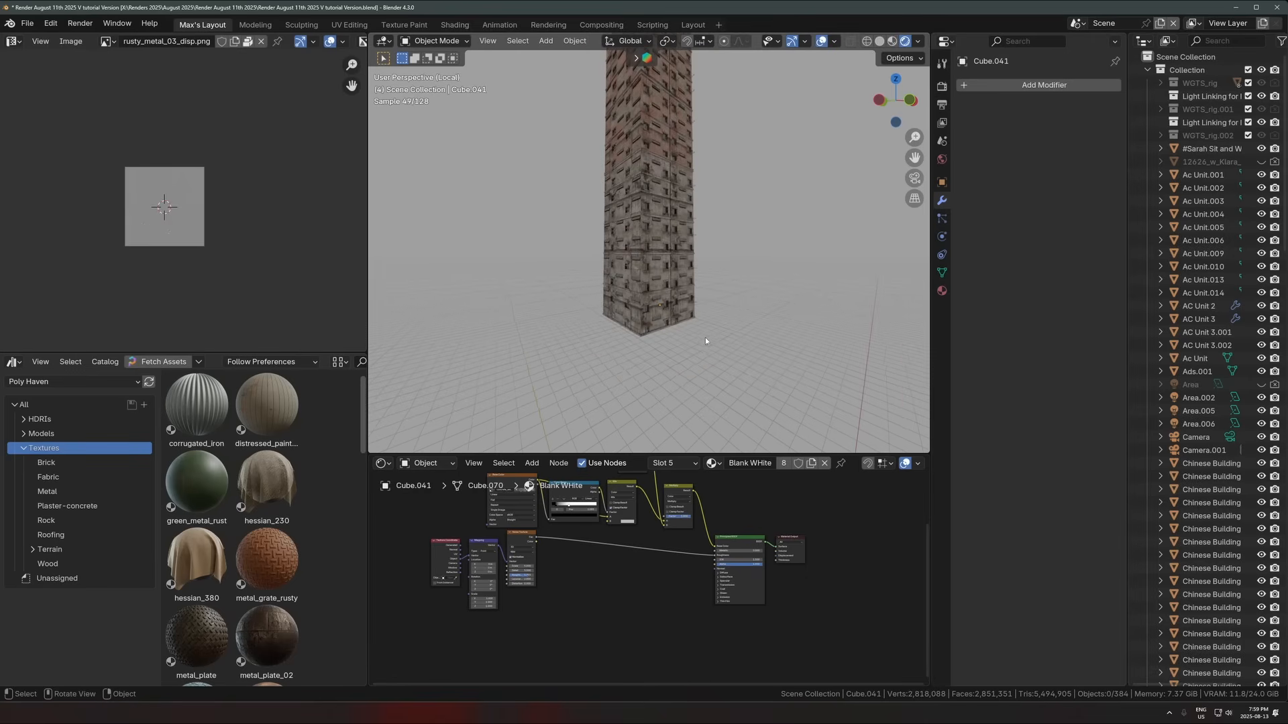
pyautogui.scroll(-3, 704, 335)
pyautogui.scroll(4, 648, 276)
pyautogui.press('z')
pyautogui.click(776, 315)
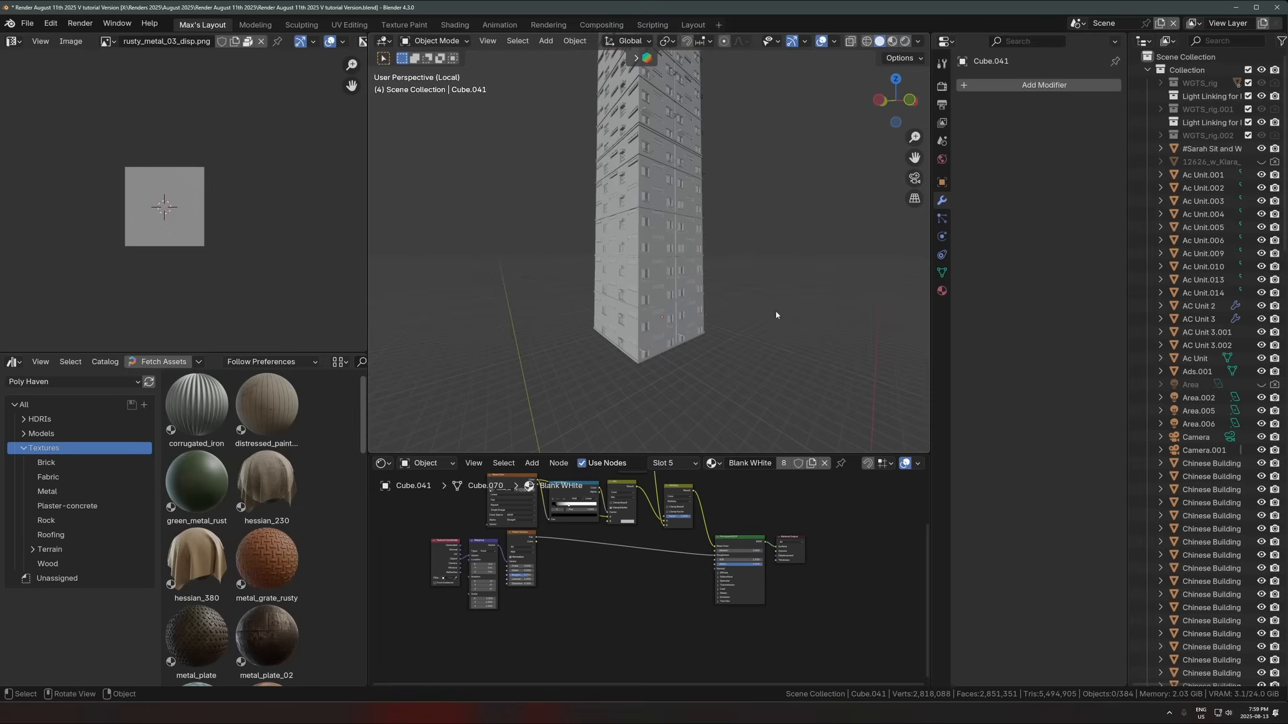
# Step: Add a 2 m cube at the 3D cursor beside the isolated tower and scale it uniformly by about 7.17
pyautogui.click(671, 303)
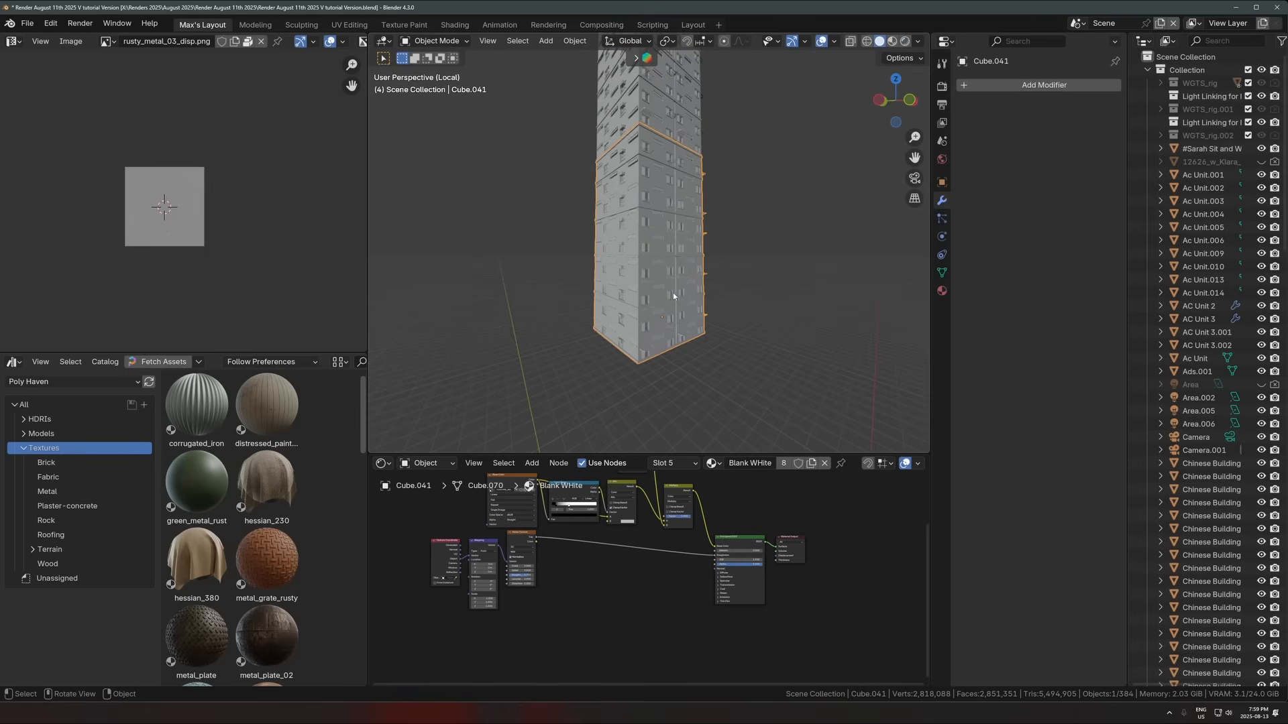
pyautogui.moveTo(673, 292); pyautogui.dragTo(624, 274, button='middle')
pyautogui.hotkey('shift', 'a')
pyautogui.moveTo(615, 269)
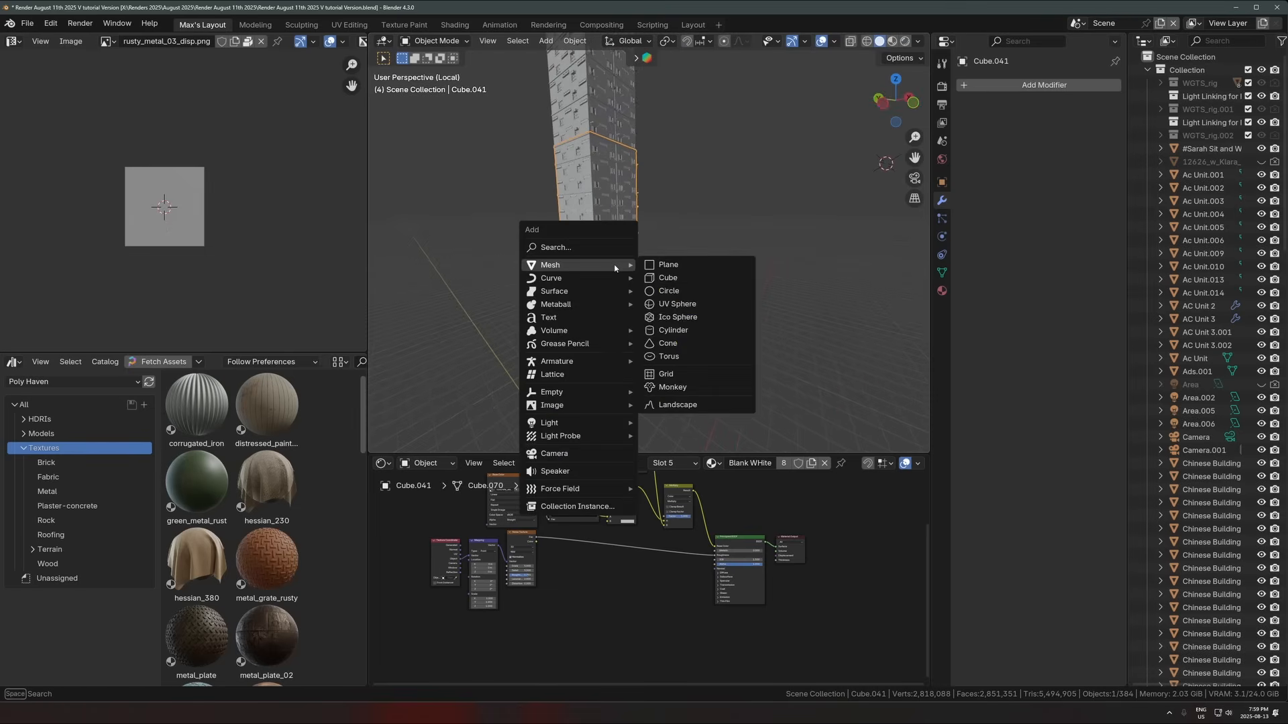
pyautogui.click(668, 278)
pyautogui.press('KP_Decimal')
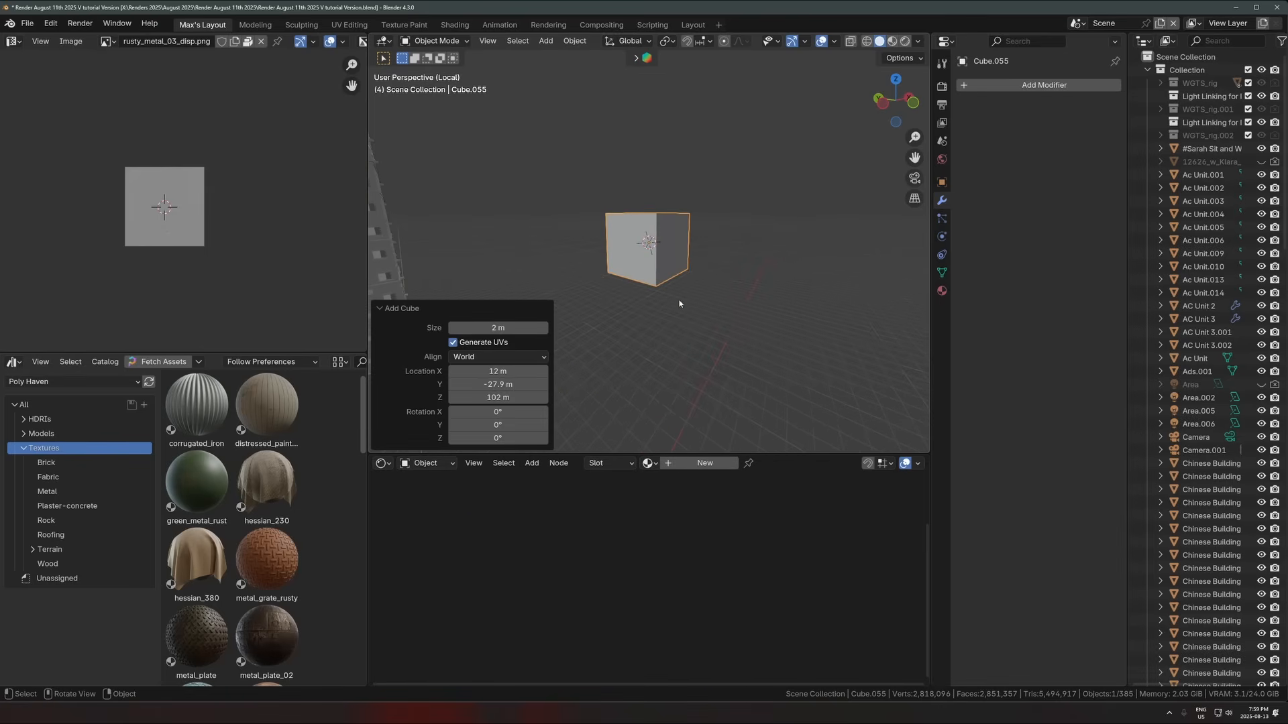
pyautogui.scroll(-5, 677, 267)
pyautogui.press('s')
pyautogui.click(733, 281)
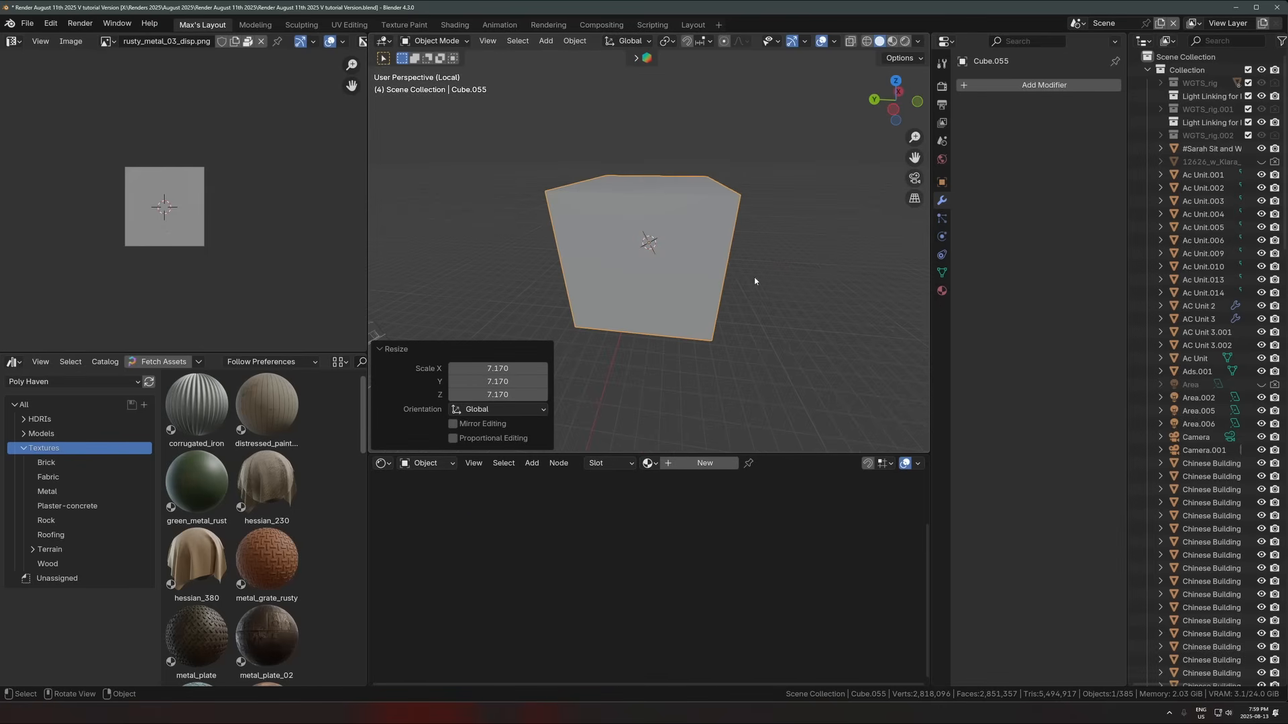
# Step: Widen the new cube by about 1.62 along X and Y only, keeping its height
pyautogui.press('s')
pyautogui.hotkey('shift', 'z')
pyautogui.click(793, 291)
pyautogui.moveTo(790, 290); pyautogui.dragTo(744, 272, button='middle')
pyautogui.scroll(-4, 744, 271)
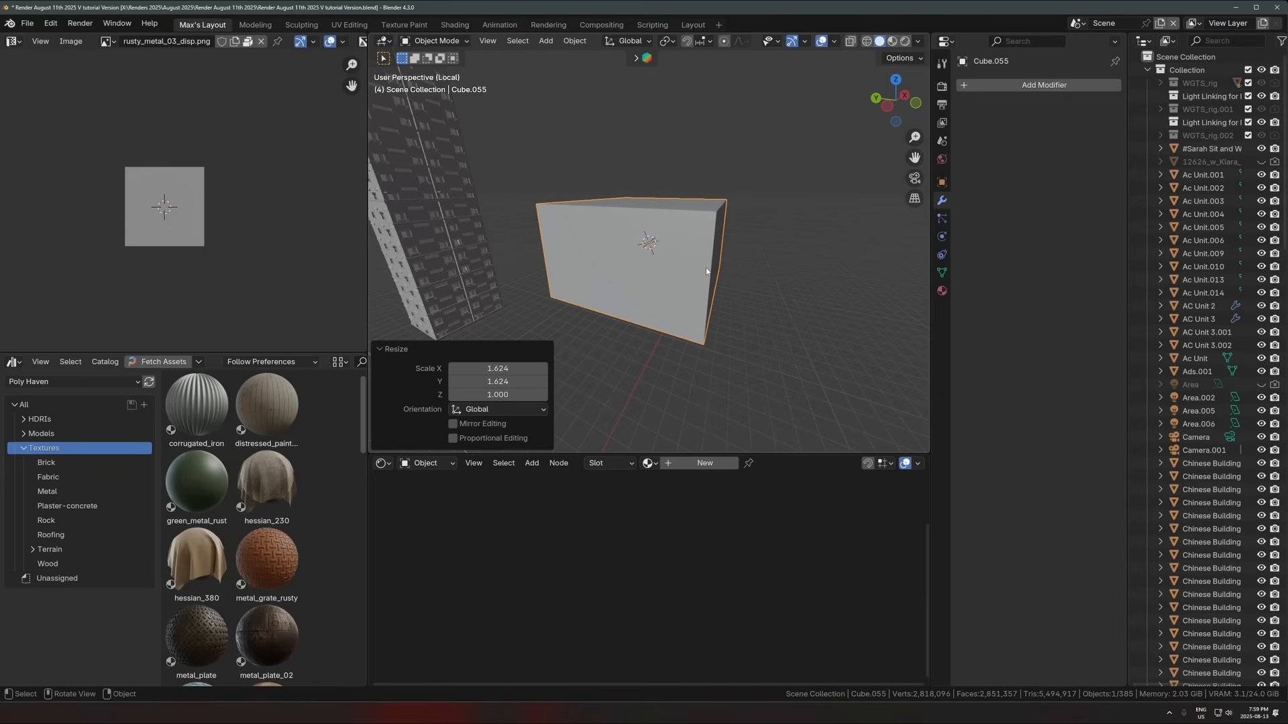
pyautogui.moveTo(685, 270); pyautogui.dragTo(703, 247, button='middle')
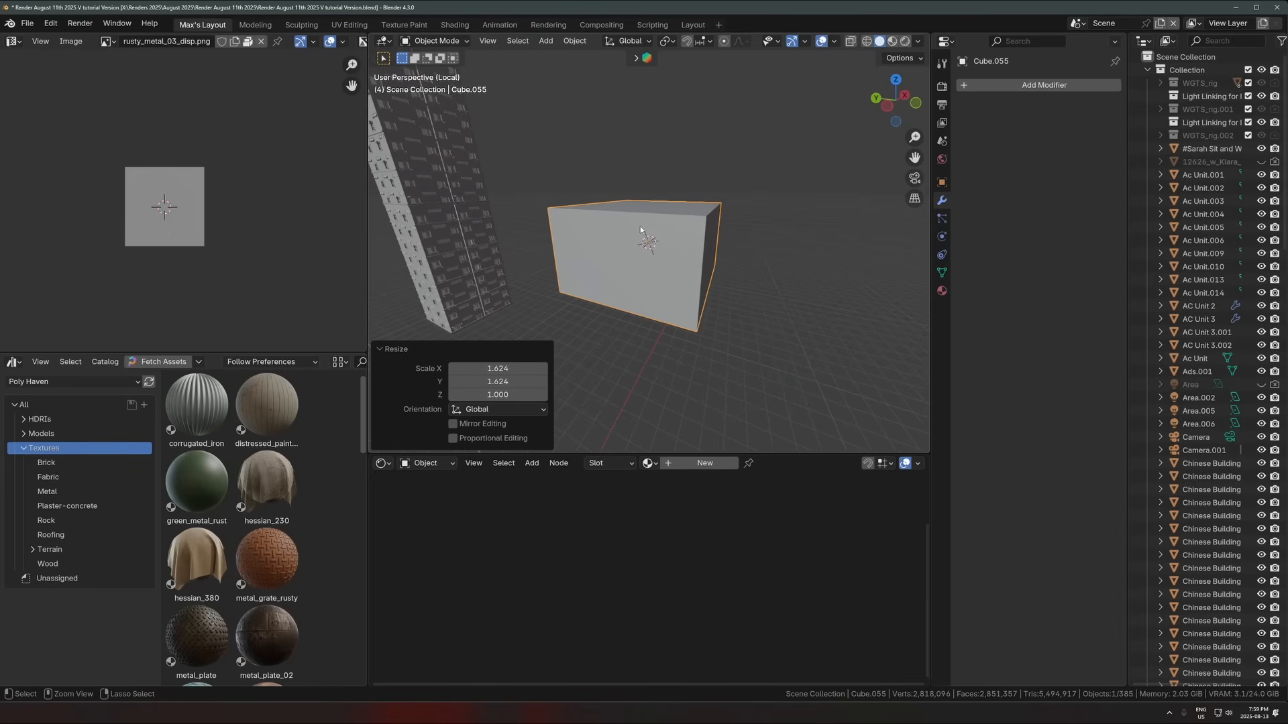
# Step: Enlarge the 3D viewport downward and apply the new cube's object transform
pyautogui.moveTo(563, 457); pyautogui.dragTo(564, 602)
pyautogui.click(396, 496)
pyautogui.hotkey('ctrl', 'a')
pyautogui.click(643, 338)
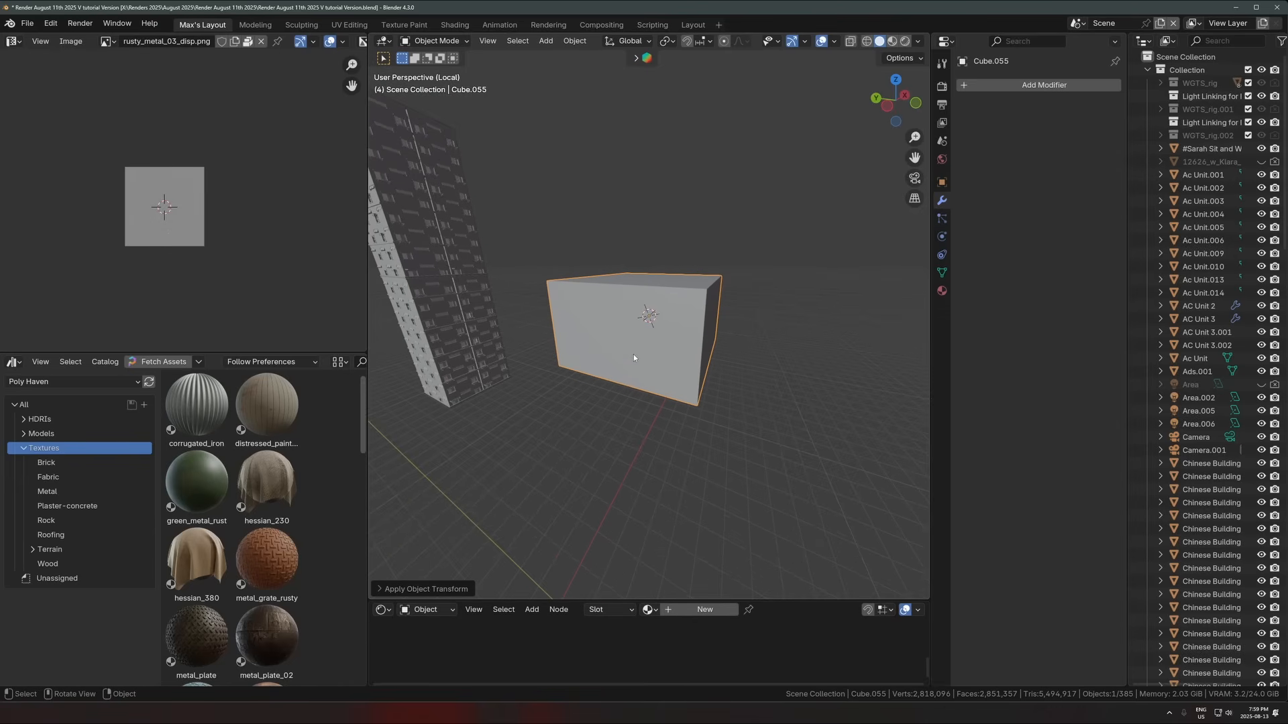
# Step: Cut eight evenly spaced horizontal edge loops around the cube in Edit Mode, leaving them centred without sliding
pyautogui.press('Tab')
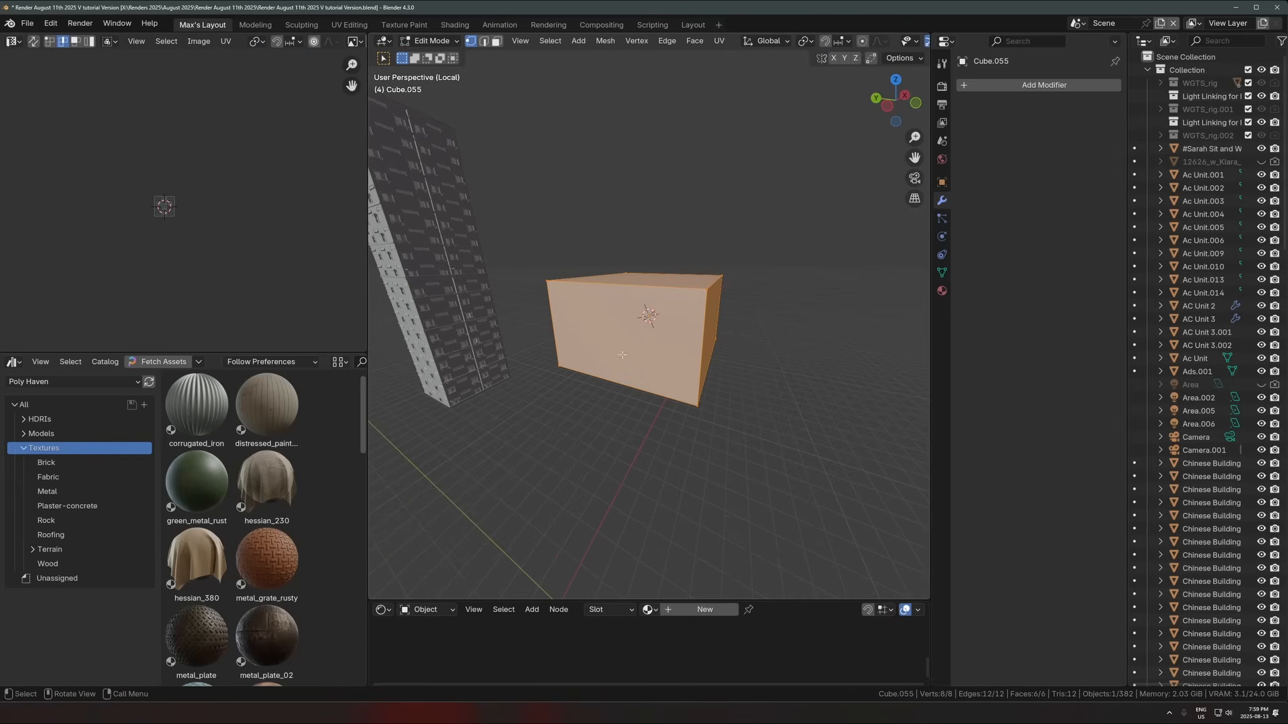
pyautogui.moveTo(721, 338); pyautogui.dragTo(728, 332, button='middle')
pyautogui.hotkey('ctrl', 'r')
pyautogui.scroll(4, 730, 331)
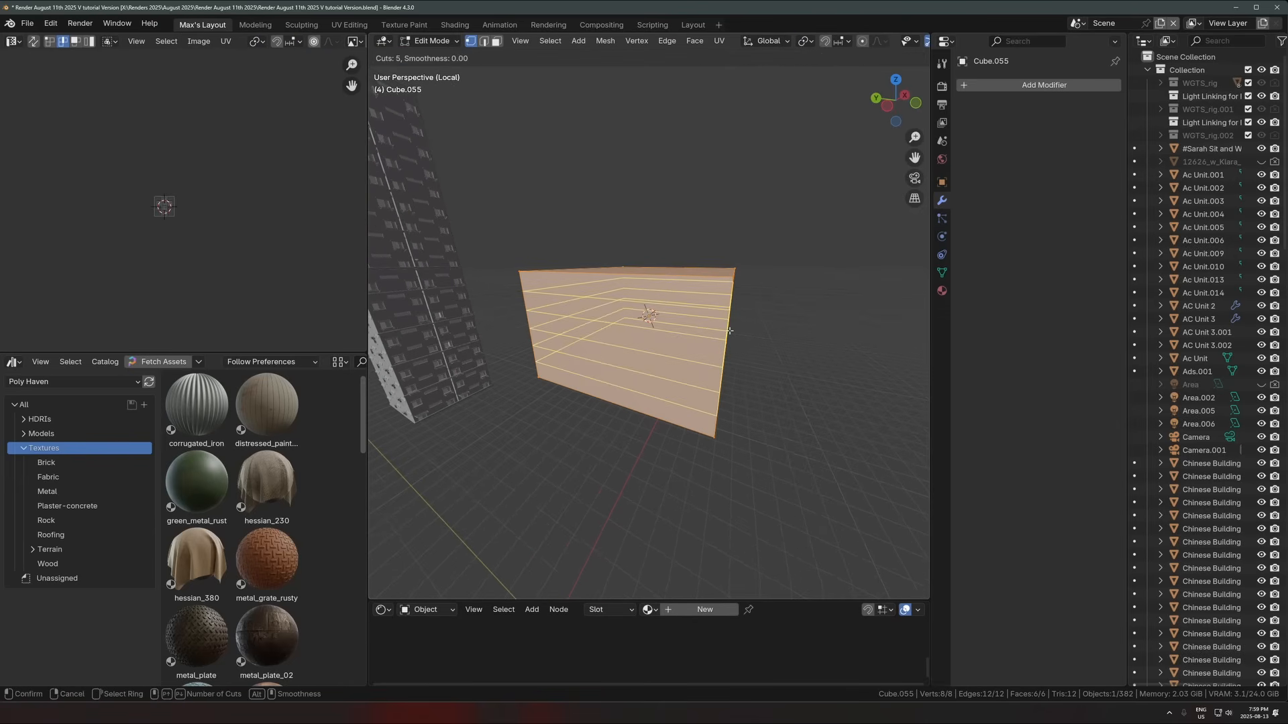
pyautogui.scroll(3, 730, 331)
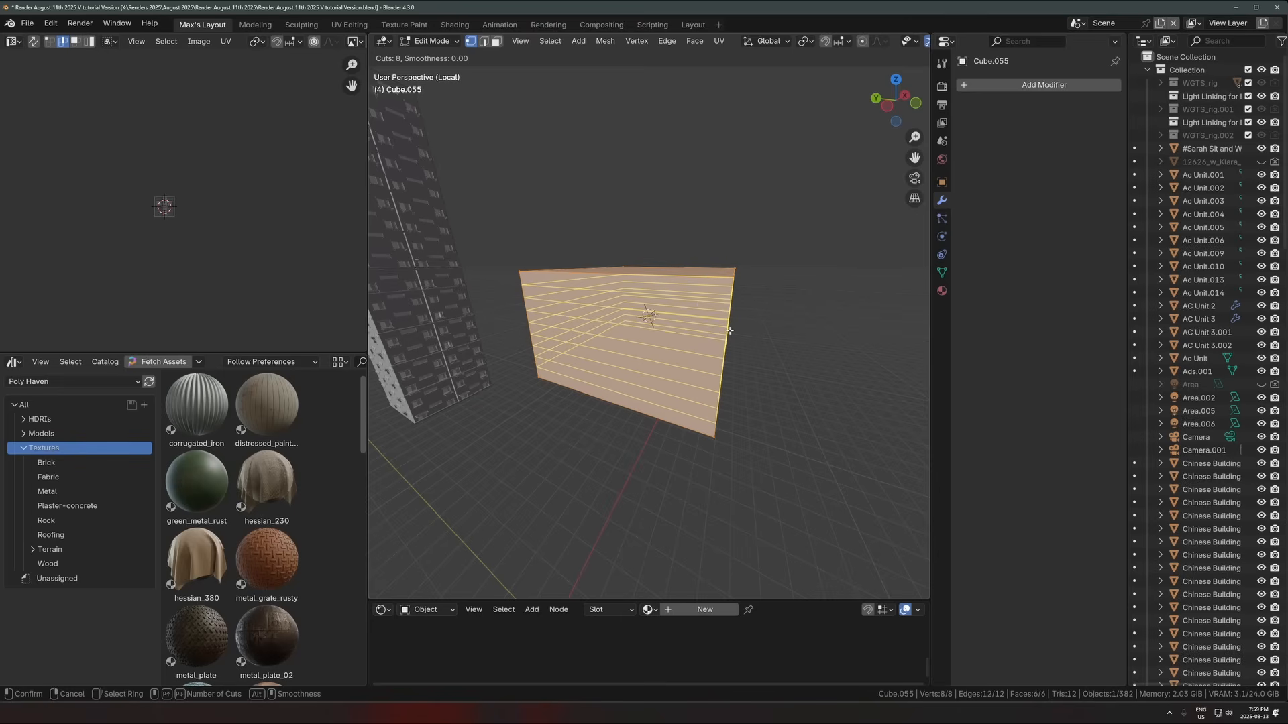
pyautogui.click(730, 331)
pyautogui.rightClick(730, 331)
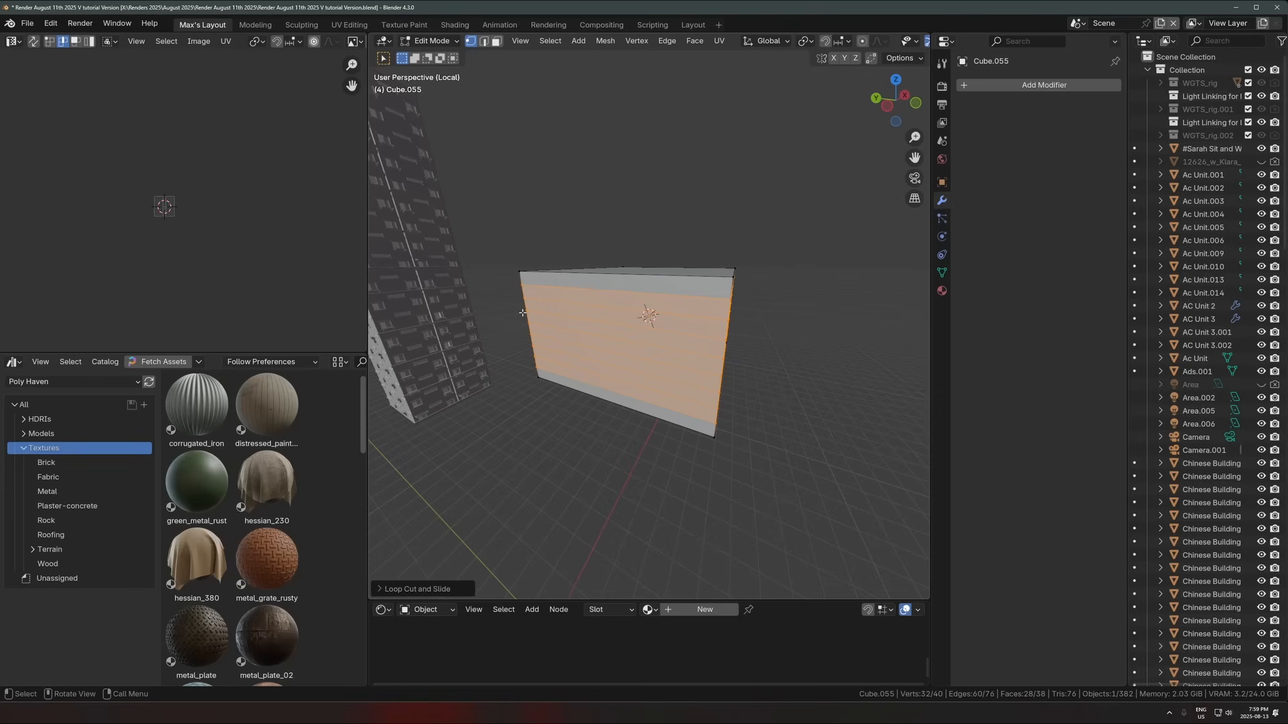
# Step: Select five alternating horizontal face bands around the block, including the uppermost and lowest ones
pyautogui.moveTo(586, 267); pyautogui.dragTo(703, 333, button='middle')
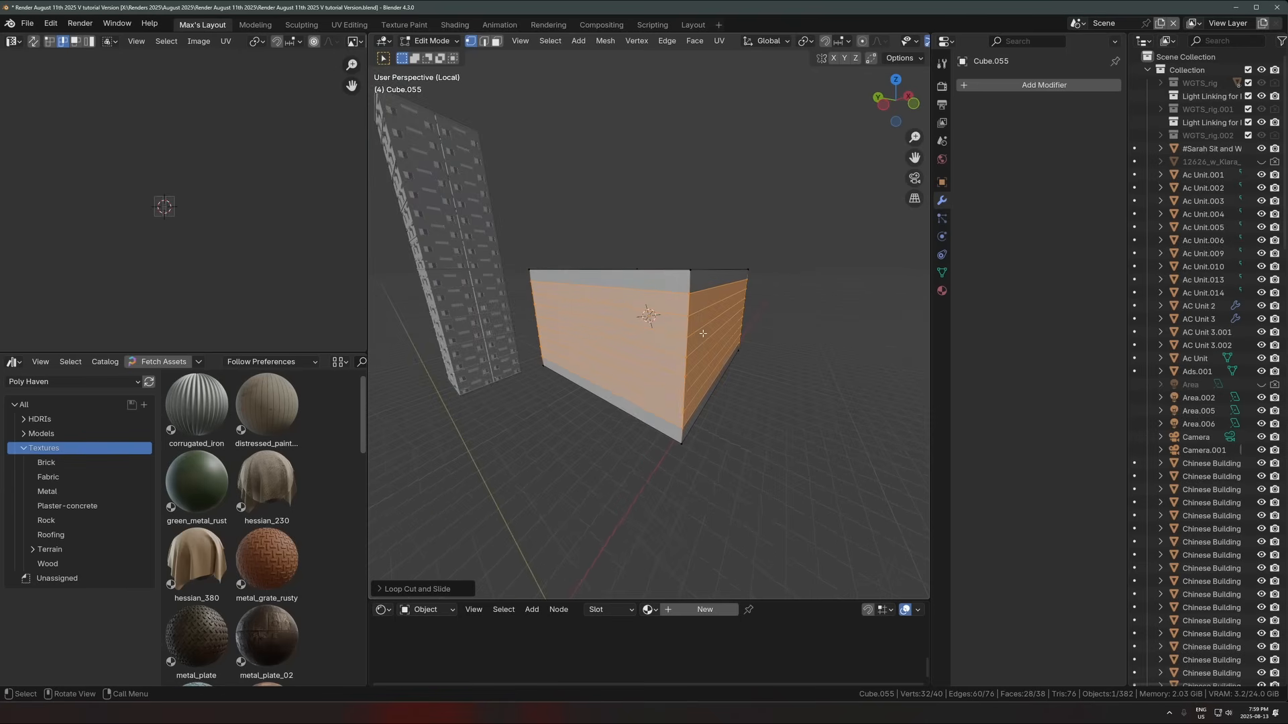
pyautogui.press('3')
pyautogui.keyDown('alt'); pyautogui.click(690, 288); pyautogui.keyUp('alt')
pyautogui.keyDown('alt'); pyautogui.keyDown('shift'); pyautogui.click(686, 361); pyautogui.keyUp('shift'); pyautogui.keyUp('alt')
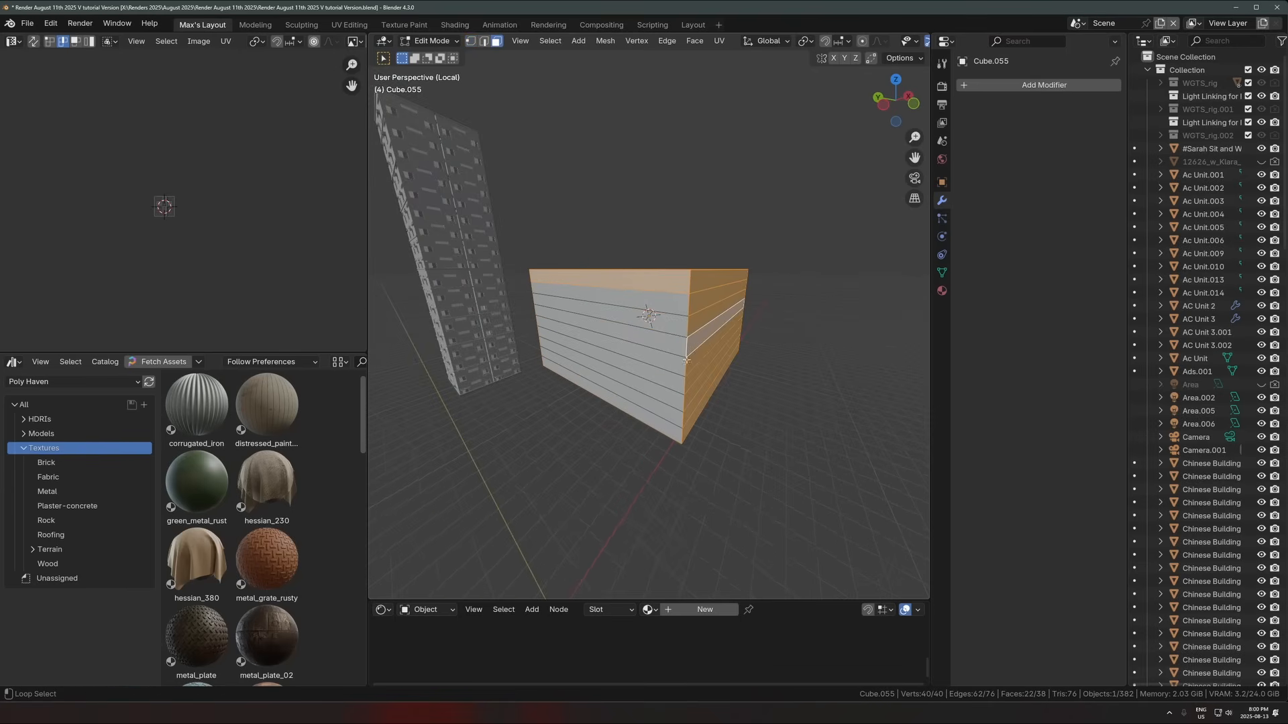
pyautogui.hotkey('ctrl', 'z')
pyautogui.keyDown('alt'); pyautogui.keyDown('shift'); pyautogui.click(688, 327); pyautogui.keyUp('shift'); pyautogui.keyUp('alt')
pyautogui.keyDown('alt'); pyautogui.keyDown('shift'); pyautogui.click(685, 369); pyautogui.keyUp('shift'); pyautogui.keyUp('alt')
pyautogui.keyDown('alt'); pyautogui.keyDown('shift'); pyautogui.click(682, 408); pyautogui.keyUp('shift'); pyautogui.keyUp('alt')
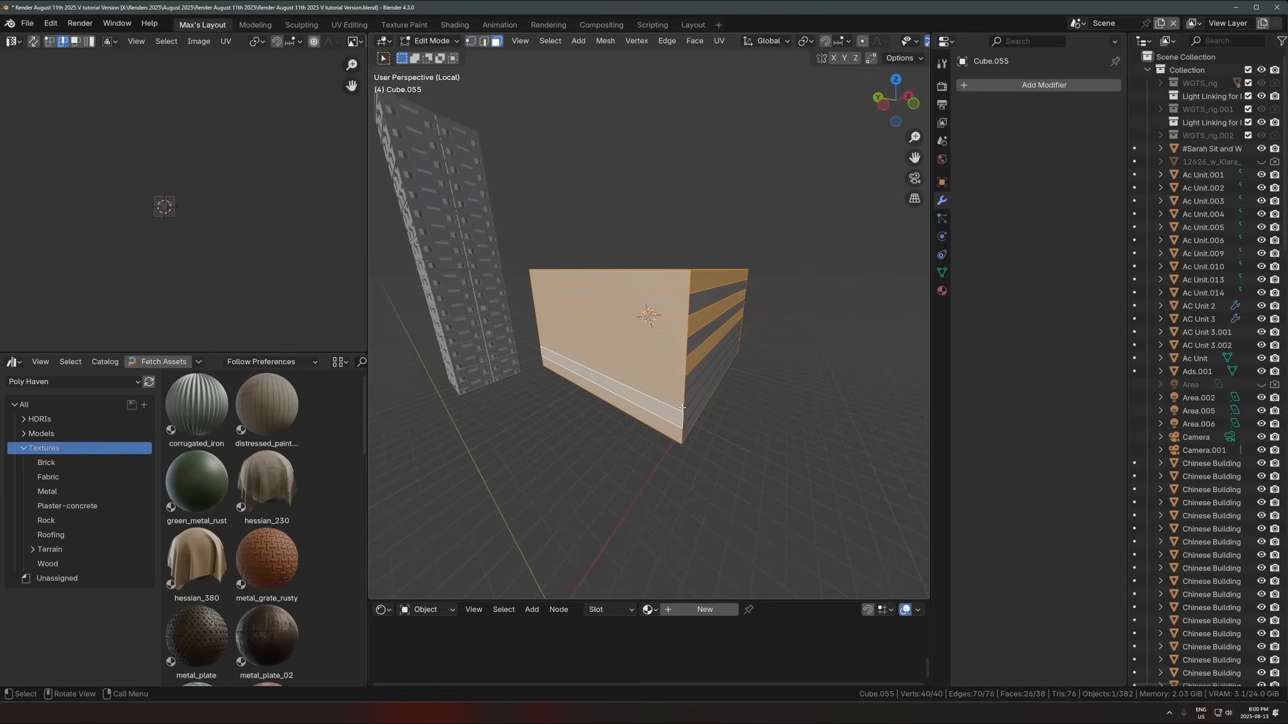
pyautogui.hotkey('ctrl', 'z')
pyautogui.keyDown('alt'); pyautogui.keyDown('shift'); pyautogui.click(686, 404); pyautogui.keyUp('shift'); pyautogui.keyUp('alt')
pyautogui.keyDown('alt'); pyautogui.keyDown('shift'); pyautogui.click(687, 438); pyautogui.keyUp('shift'); pyautogui.keyUp('alt')
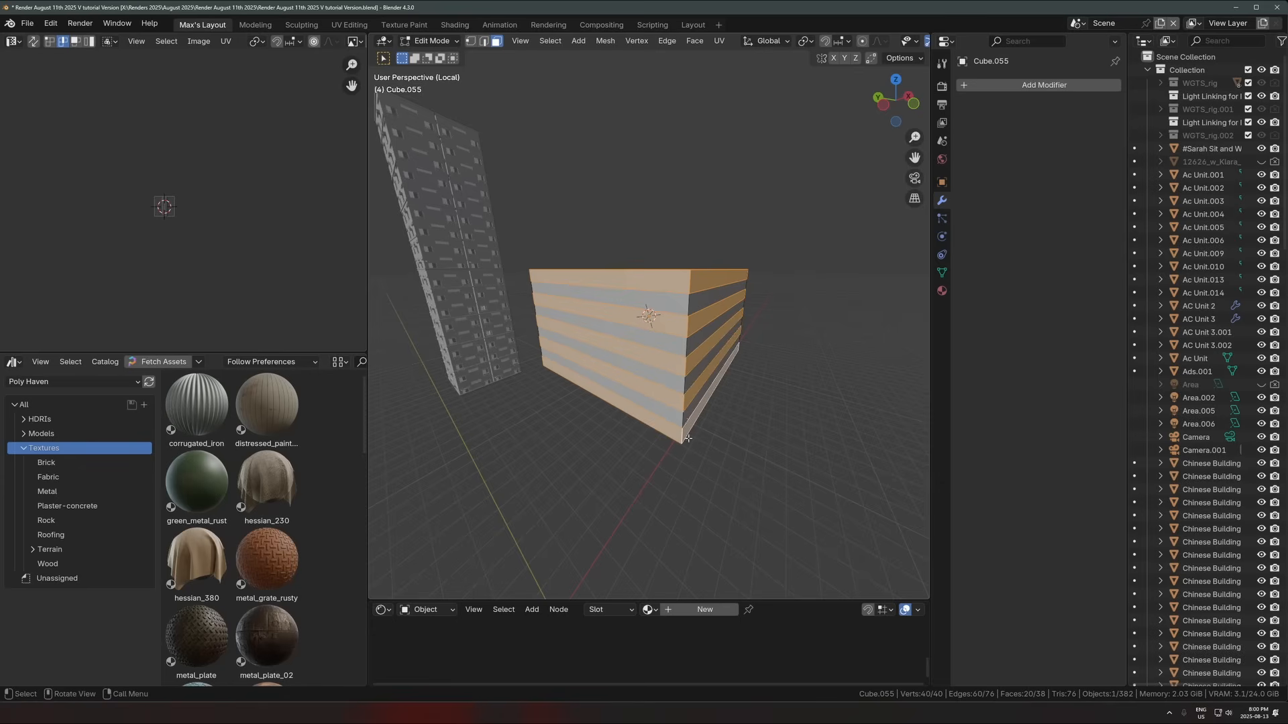
# Step: Extrude the five selected bands in place and scale them outward by about 1.013 in X and Y only
pyautogui.moveTo(728, 364); pyautogui.dragTo(731, 405, button='middle')
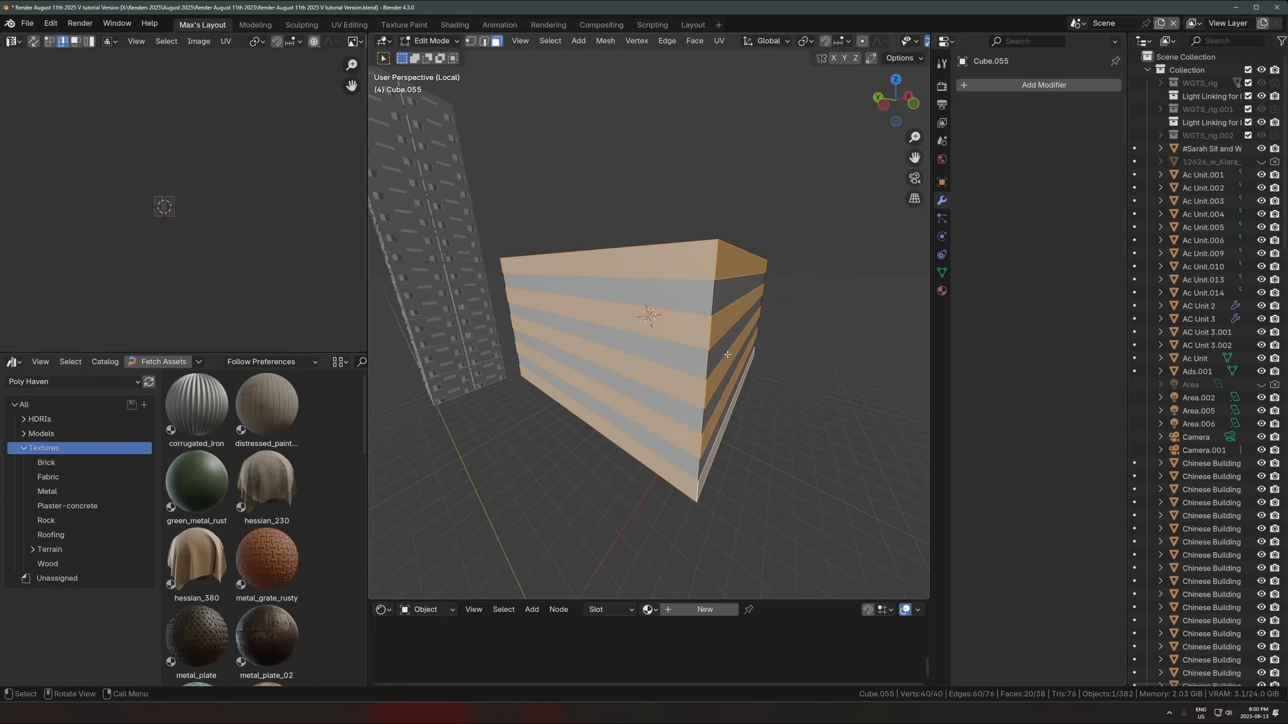
pyautogui.moveTo(730, 357); pyautogui.dragTo(749, 383, button='middle')
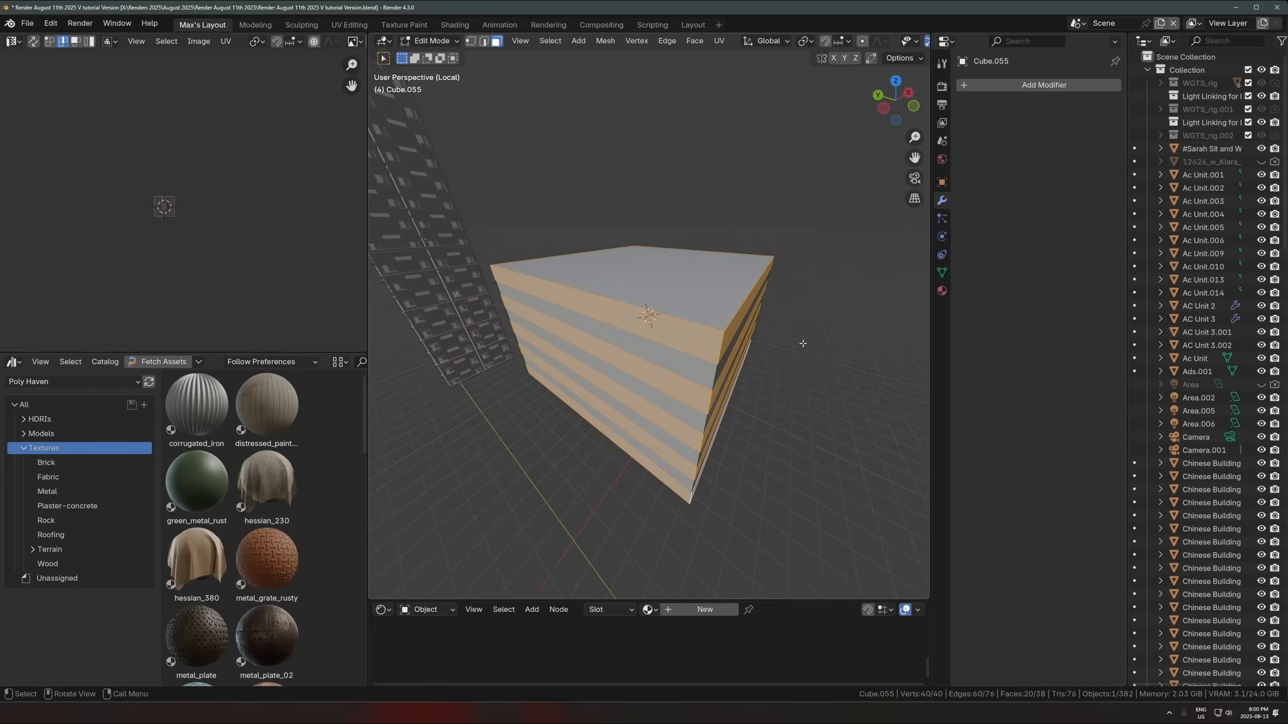
pyautogui.press('e')
pyautogui.rightClick(808, 338)
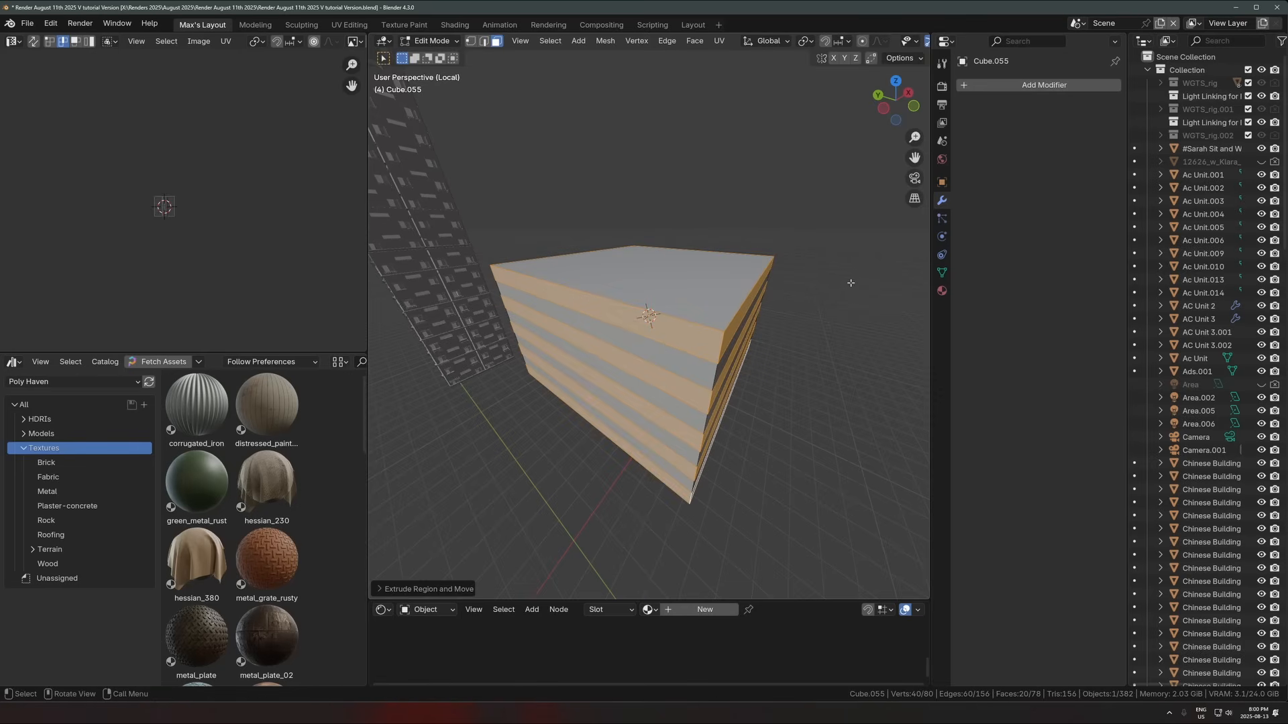
pyautogui.press('s')
pyautogui.hotkey('shift', 'z')
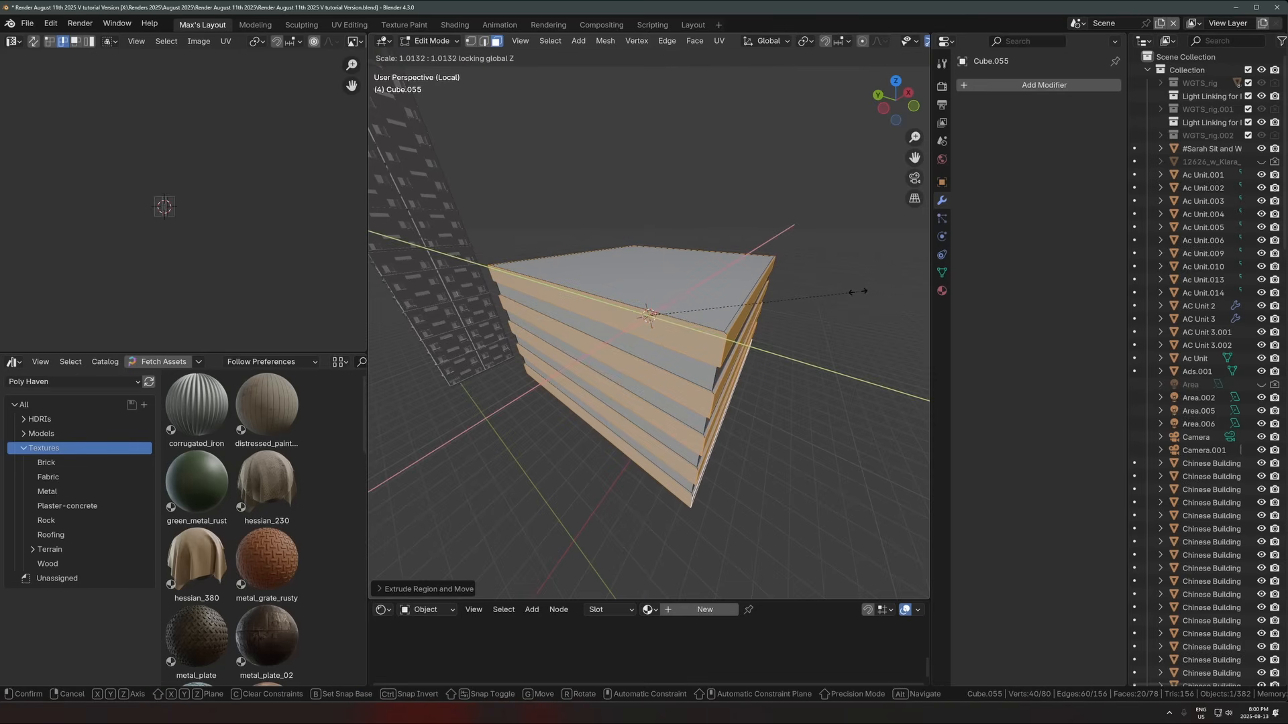
pyautogui.click(857, 292)
# Step: Add nine evenly spaced vertical loop cuts across one pair of the block's sides without sliding them
pyautogui.moveTo(857, 292); pyautogui.dragTo(685, 265, button='middle')
pyautogui.hotkey('ctrl', 'r')
pyautogui.scroll(3, 682, 226)
pyautogui.scroll(5, 682, 226)
pyautogui.click(682, 224)
pyautogui.rightClick(682, 224)
# Step: Add eleven evenly spaced vertical loop cuts across the adjacent pair of sides without sliding them
pyautogui.hotkey('ctrl', 'r')
pyautogui.scroll(5, 691, 269)
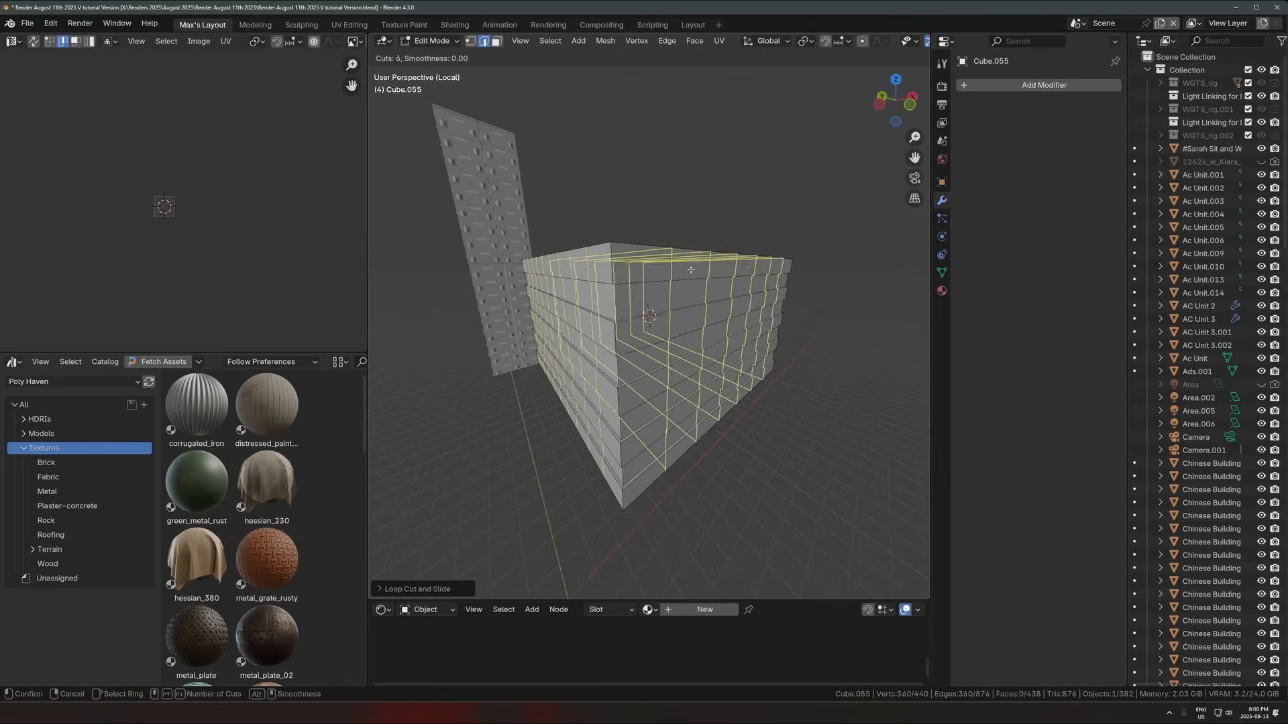
pyautogui.scroll(5, 691, 270)
pyautogui.click(691, 268)
pyautogui.rightClick(684, 268)
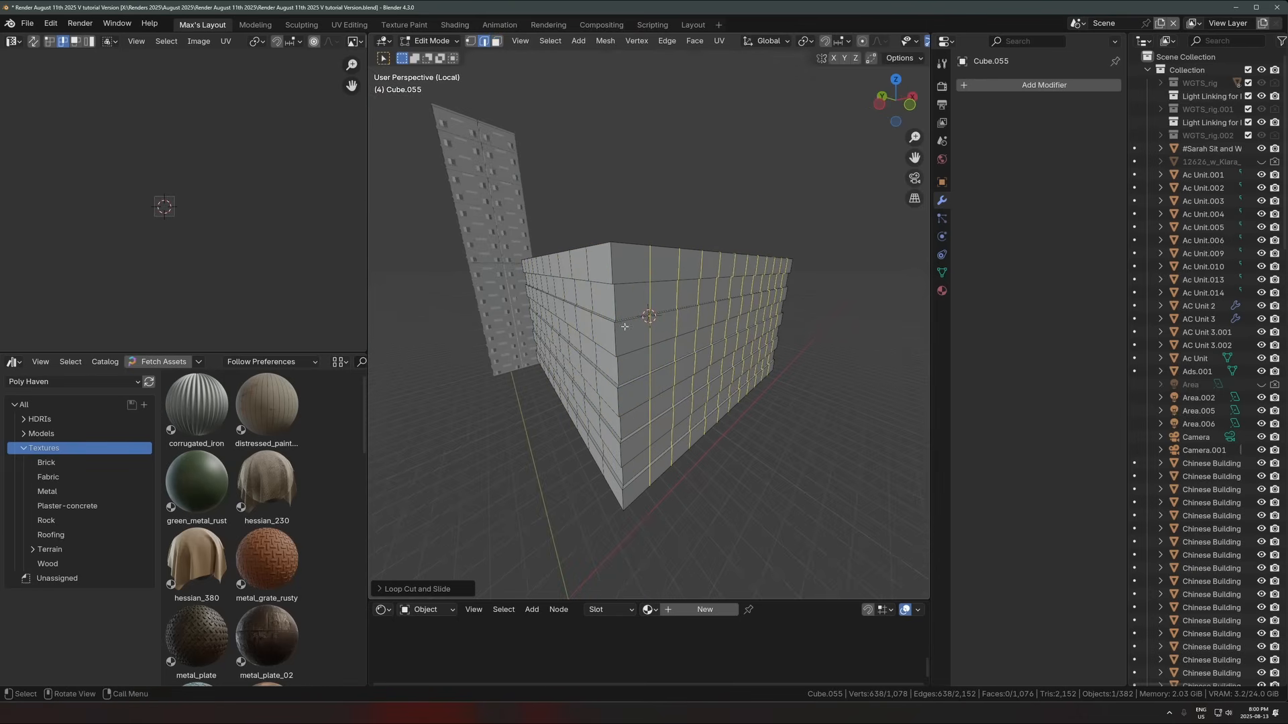
# Step: Select the four recessed horizontal face bands around the whole block in face select mode
pyautogui.moveTo(625, 327); pyautogui.dragTo(664, 313, button='middle')
pyautogui.press('3')
pyautogui.keyDown('alt'); pyautogui.click(748, 259); pyautogui.keyUp('alt')
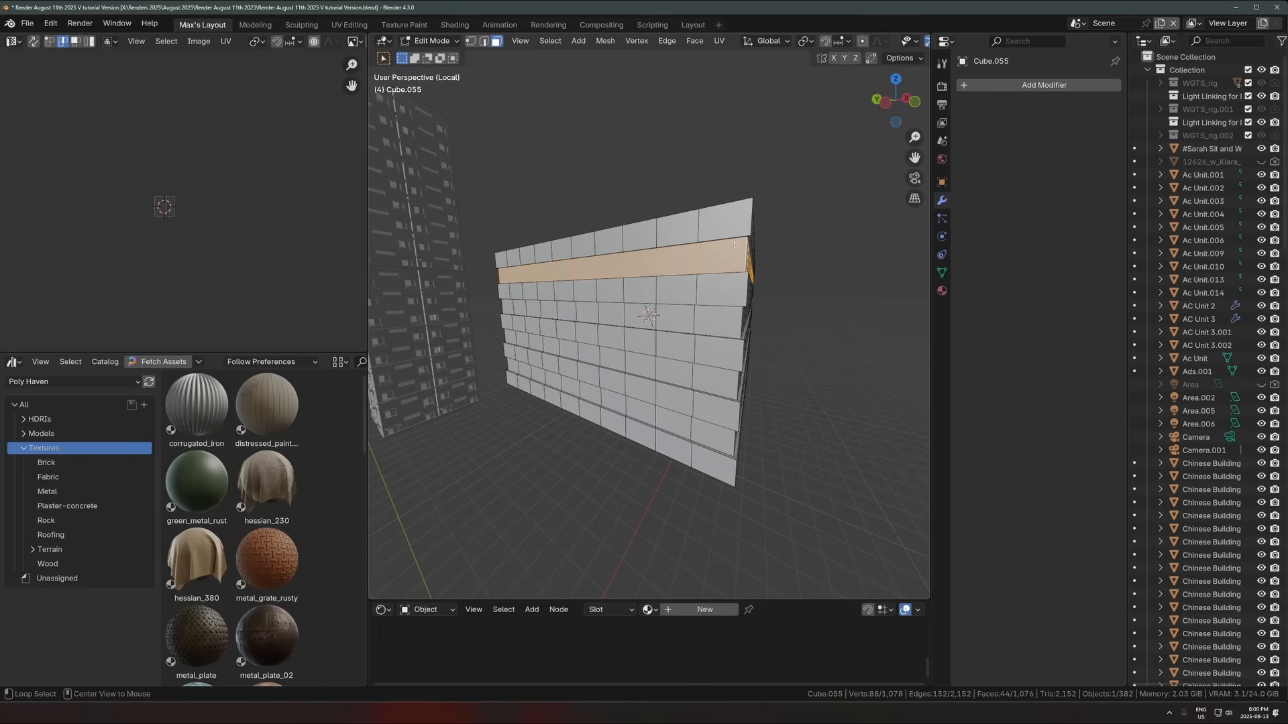
pyautogui.keyDown('alt'); pyautogui.keyDown('shift'); pyautogui.click(747, 314); pyautogui.keyUp('shift'); pyautogui.keyUp('alt')
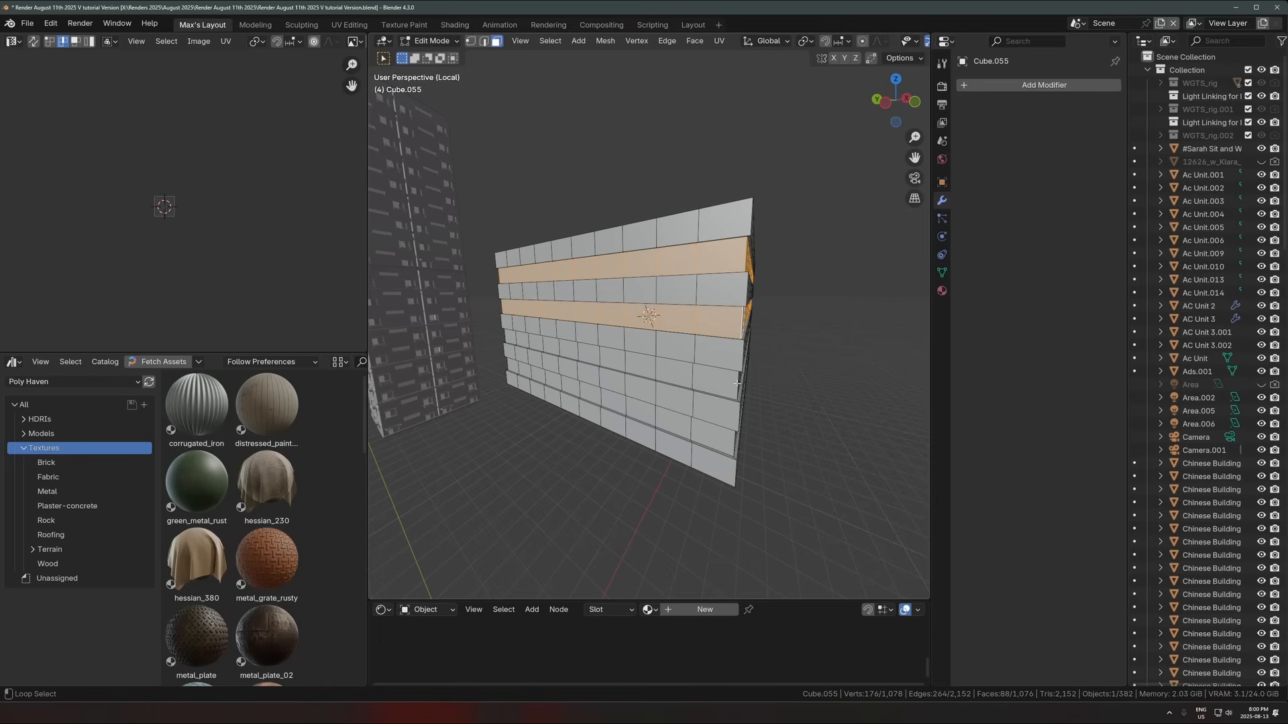
pyautogui.keyDown('alt'); pyautogui.keyDown('shift'); pyautogui.click(738, 381); pyautogui.keyUp('shift'); pyautogui.keyUp('alt')
pyautogui.keyDown('alt'); pyautogui.keyDown('shift'); pyautogui.click(743, 407); pyautogui.keyUp('shift'); pyautogui.keyUp('alt')
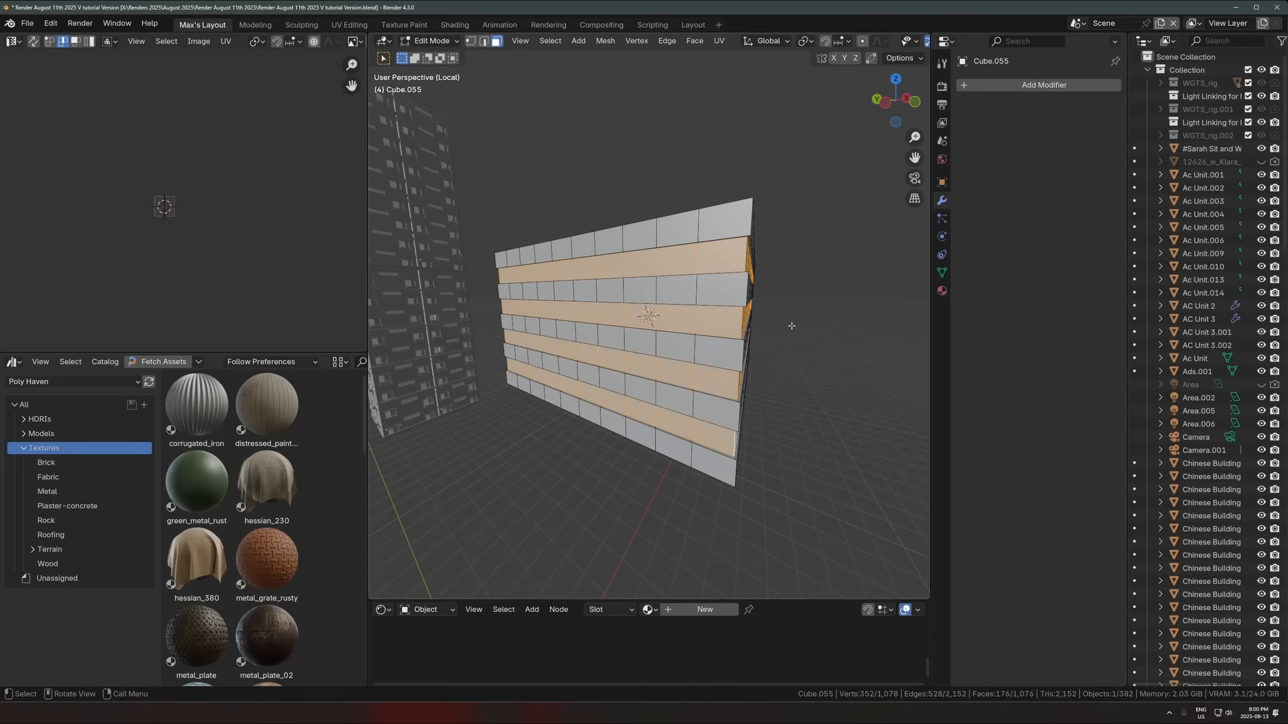
# Step: Apply the block's scale in Object Mode and inset the four selected recessed bands by about 0.16 m
pyautogui.keyDown('shift'); pyautogui.moveTo(791, 326); pyautogui.dragTo(787, 332, button='middle'); pyautogui.keyUp('shift')
pyautogui.scroll(3, 788, 333)
pyautogui.scroll(-1, 789, 337)
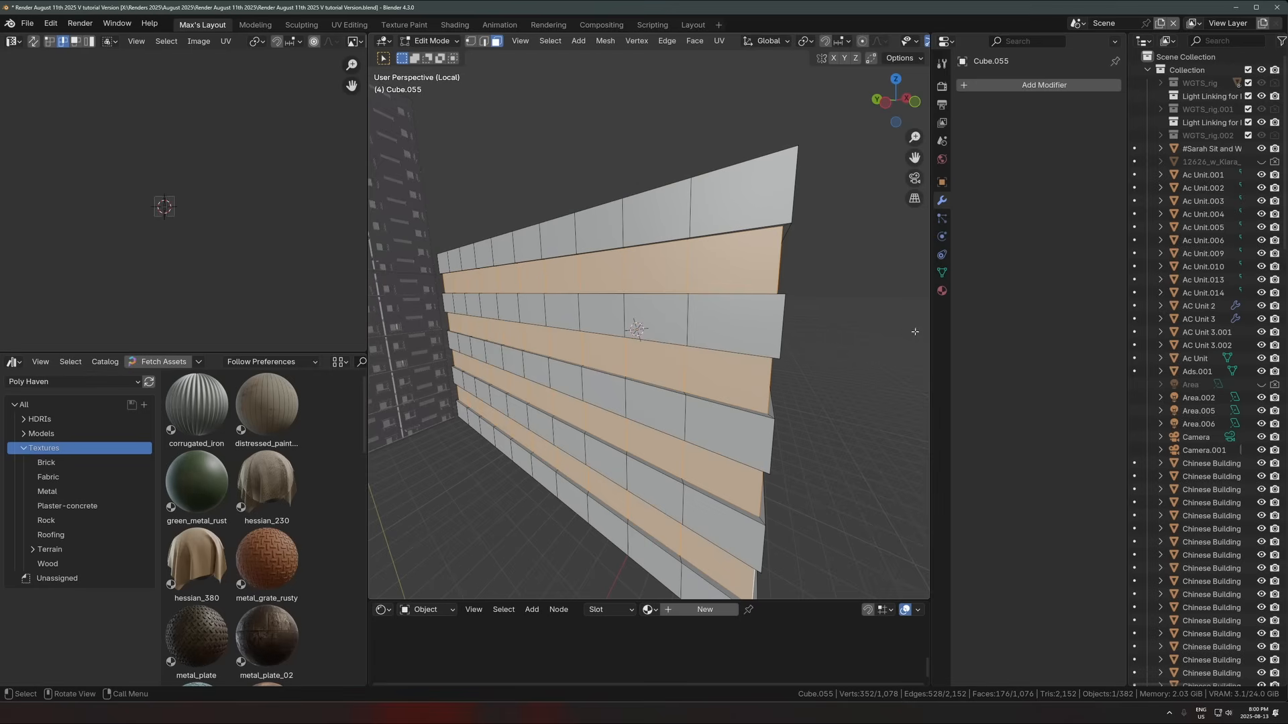
pyautogui.press('Tab')
pyautogui.hotkey('ctrl', 'a')
pyautogui.press('s')
pyautogui.press('Tab')
pyautogui.press('i')
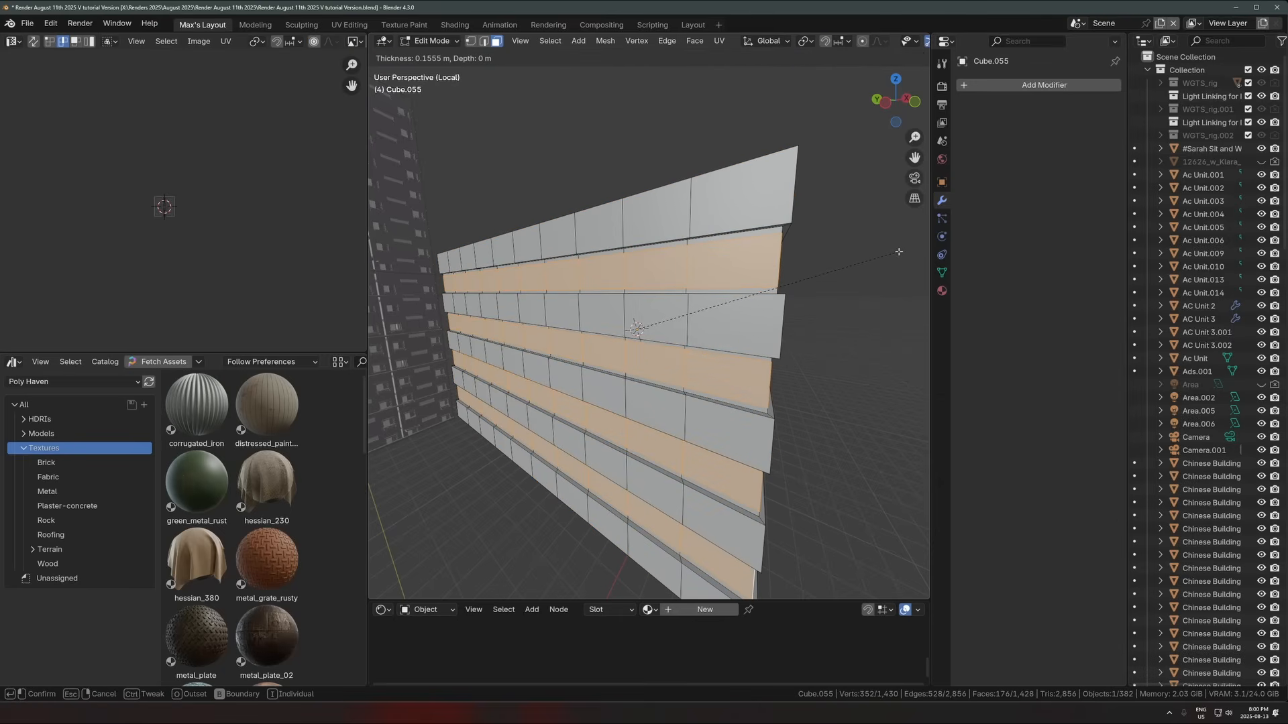
pyautogui.click(898, 251)
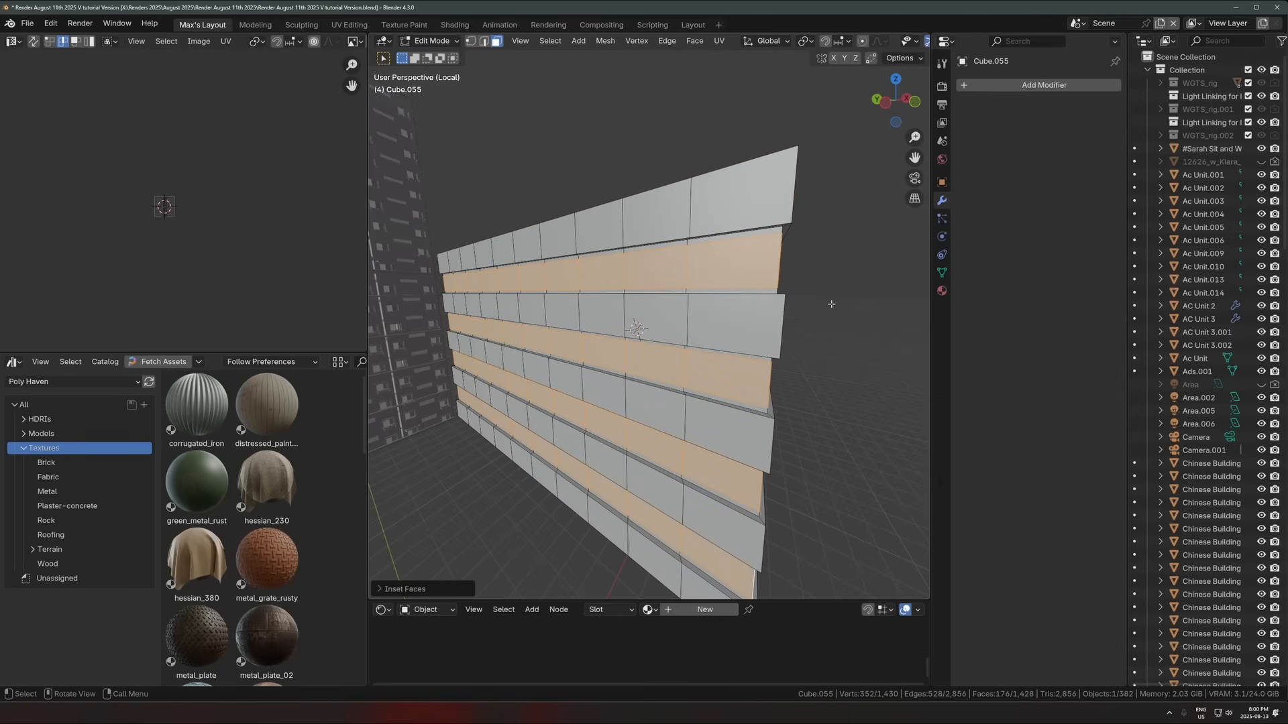
# Step: Extrude the inset bands along their normals inward by about 0.07 m
pyautogui.moveTo(831, 304); pyautogui.dragTo(799, 305, button='middle')
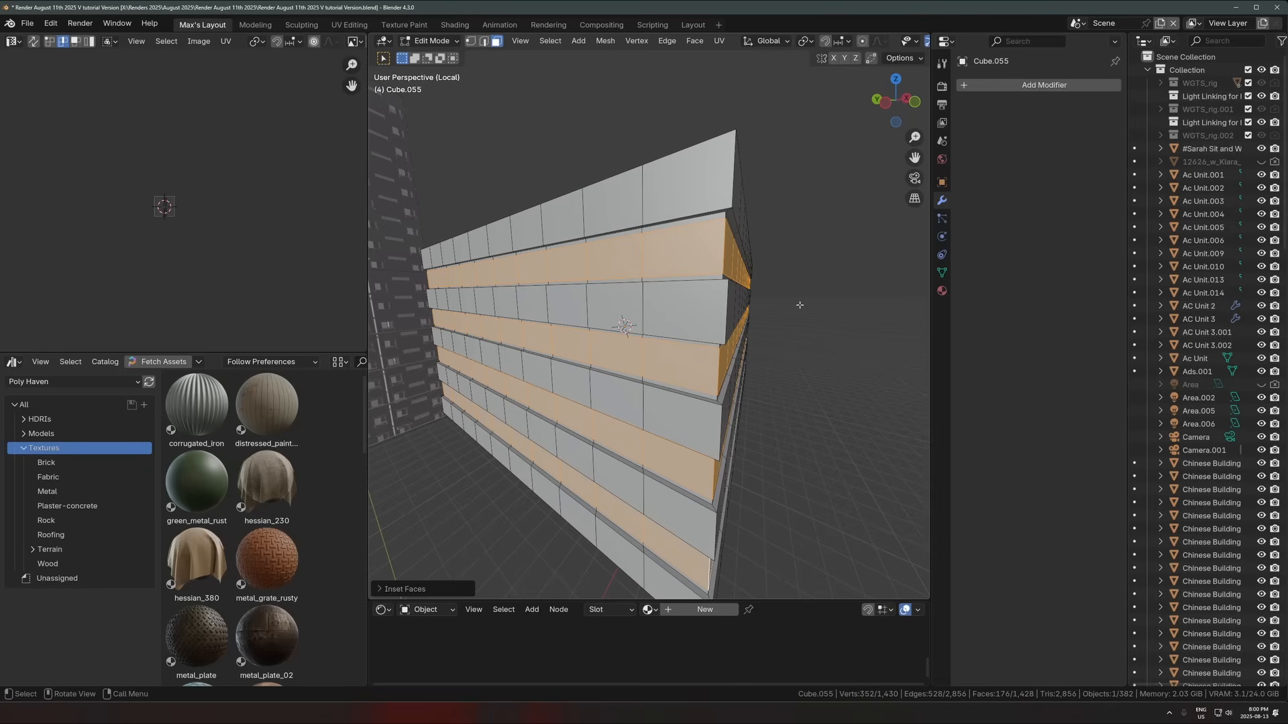
pyautogui.hotkey('alt', 'e')
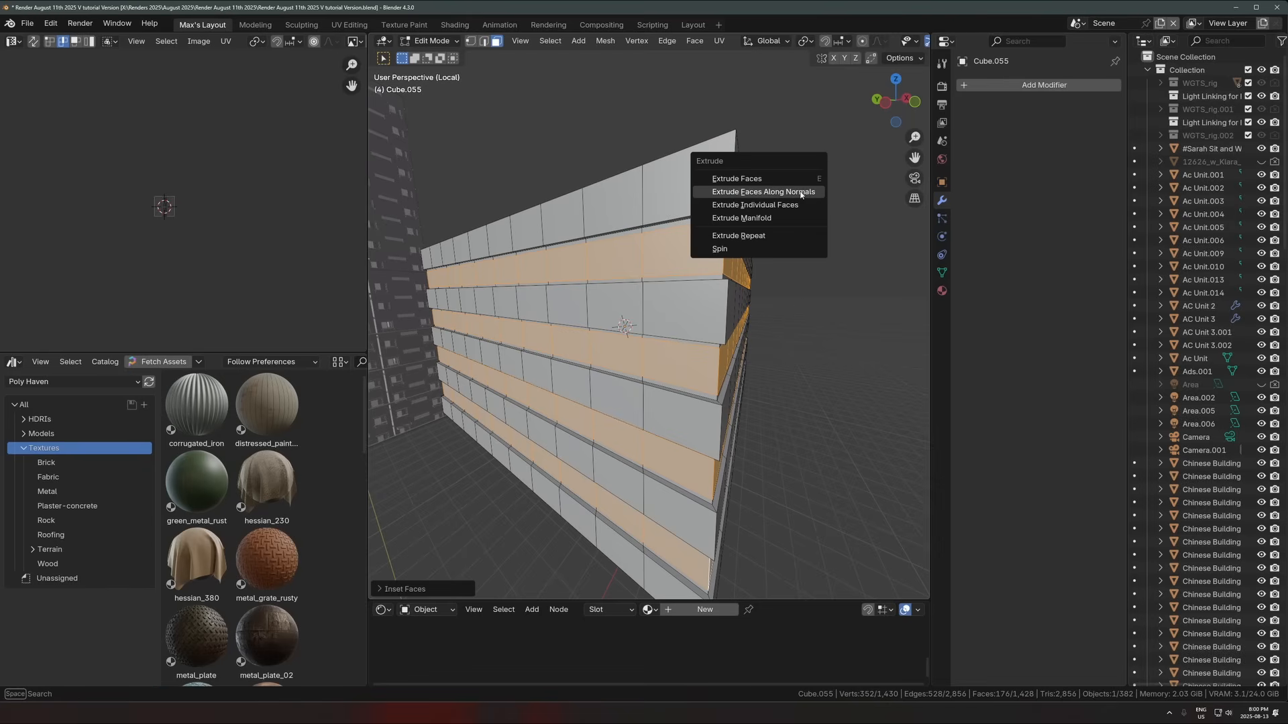
pyautogui.click(763, 192)
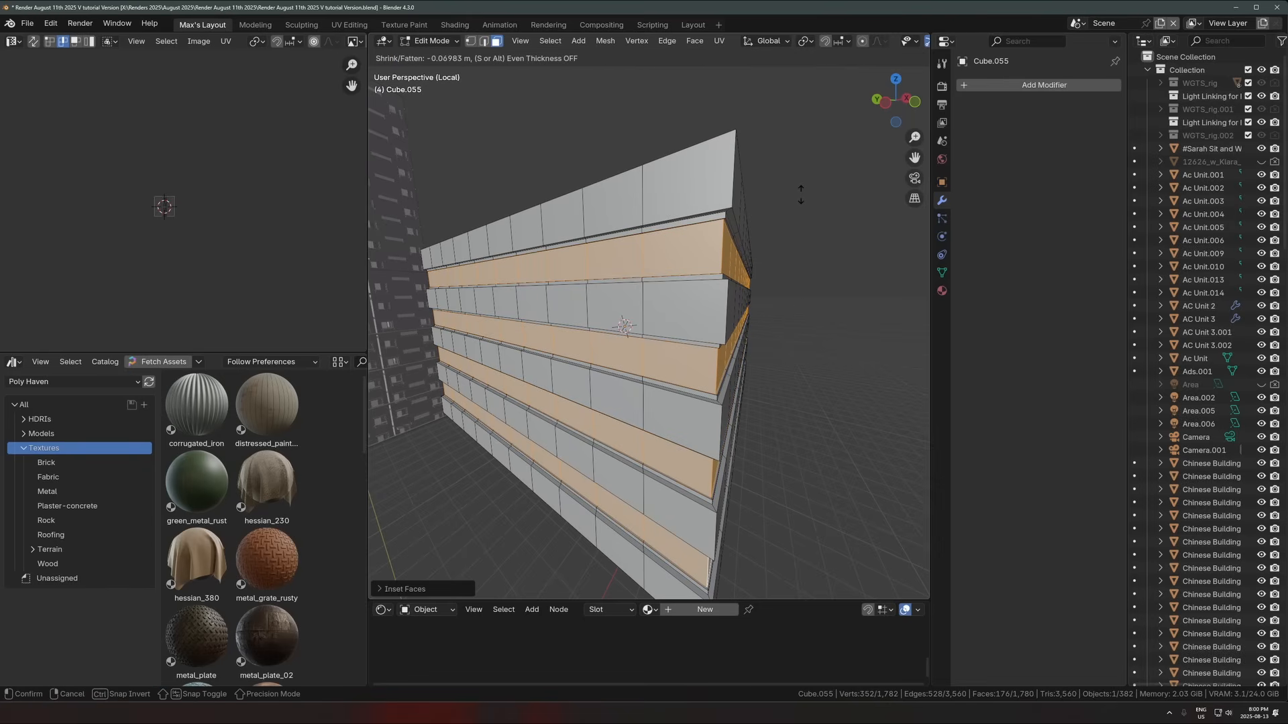
pyautogui.click(791, 213)
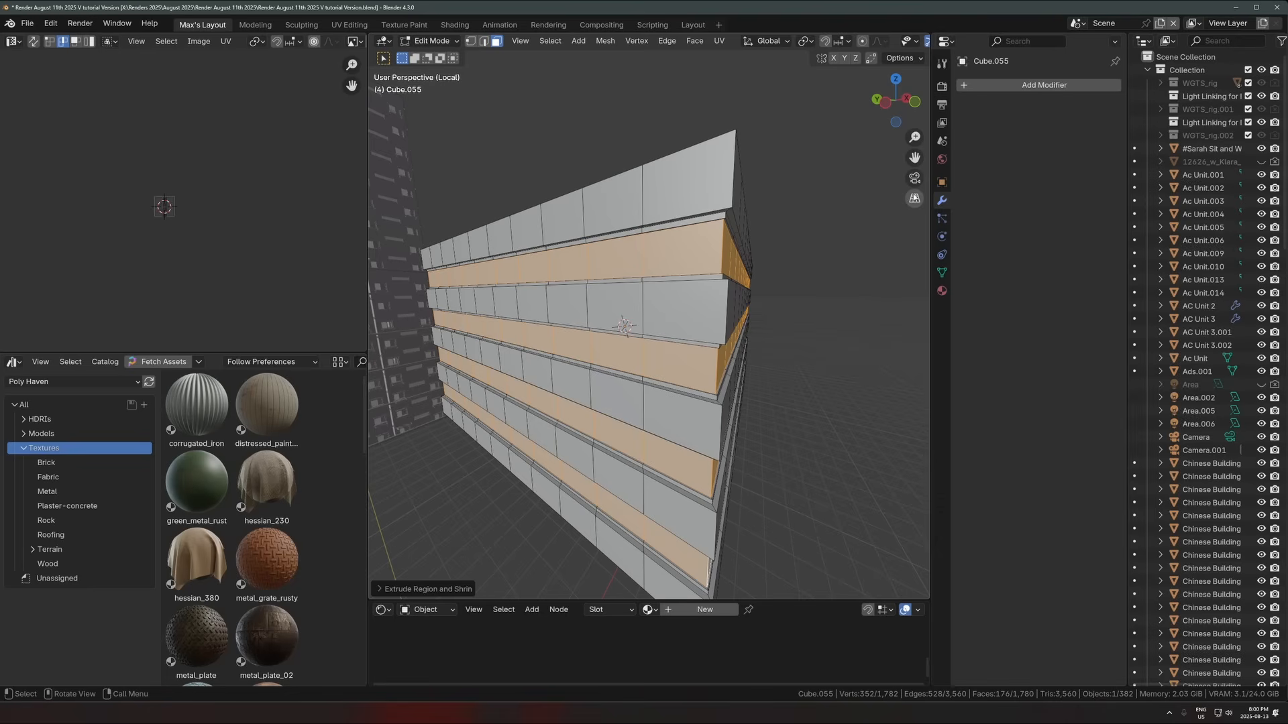
# Step: Inset each selected band face individually by about 0.08 m and extrude the resulting window faces inward along their normals
pyautogui.press('i')
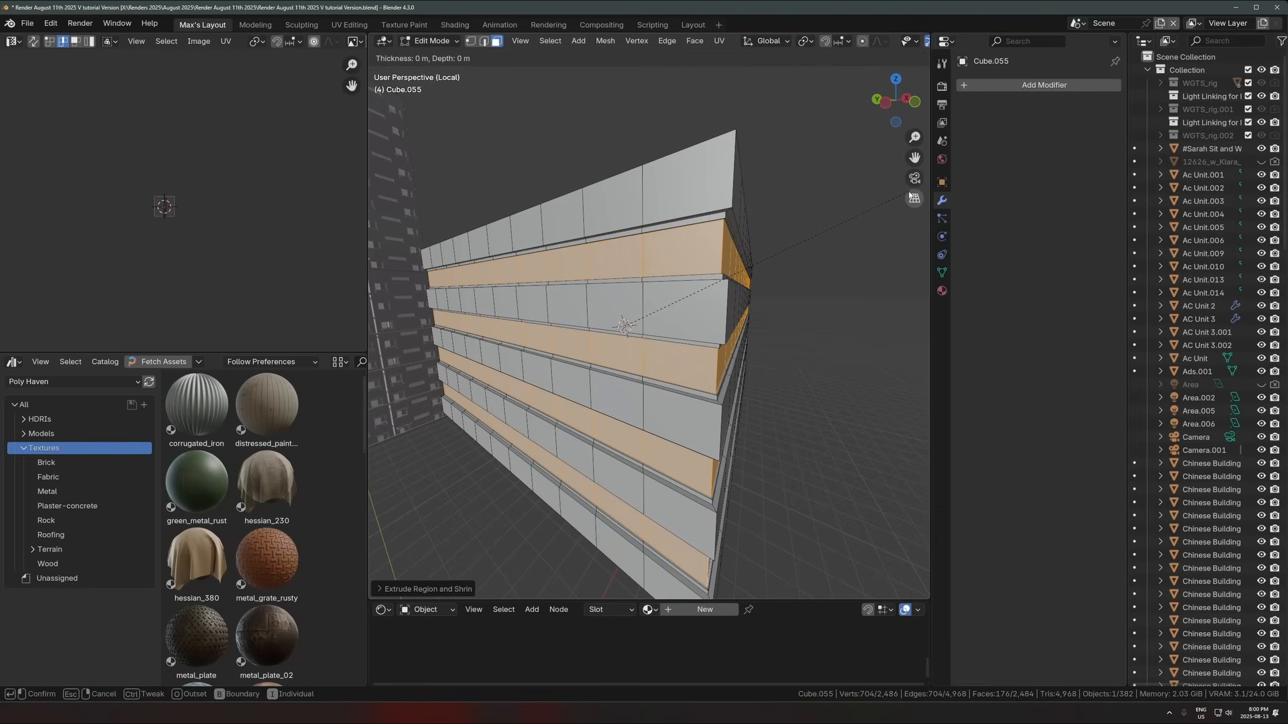
pyautogui.press('i')
pyautogui.press('i')
pyautogui.press('i')
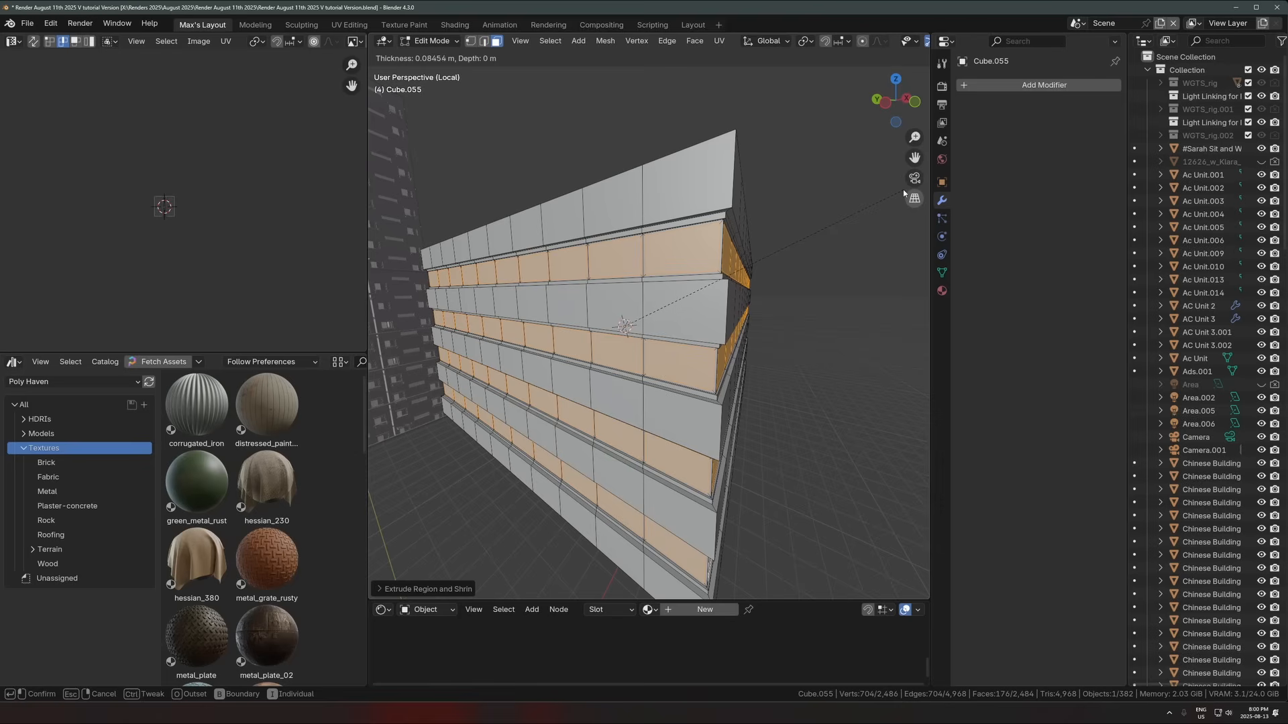
pyautogui.click(902, 194)
pyautogui.hotkey('alt', 'e')
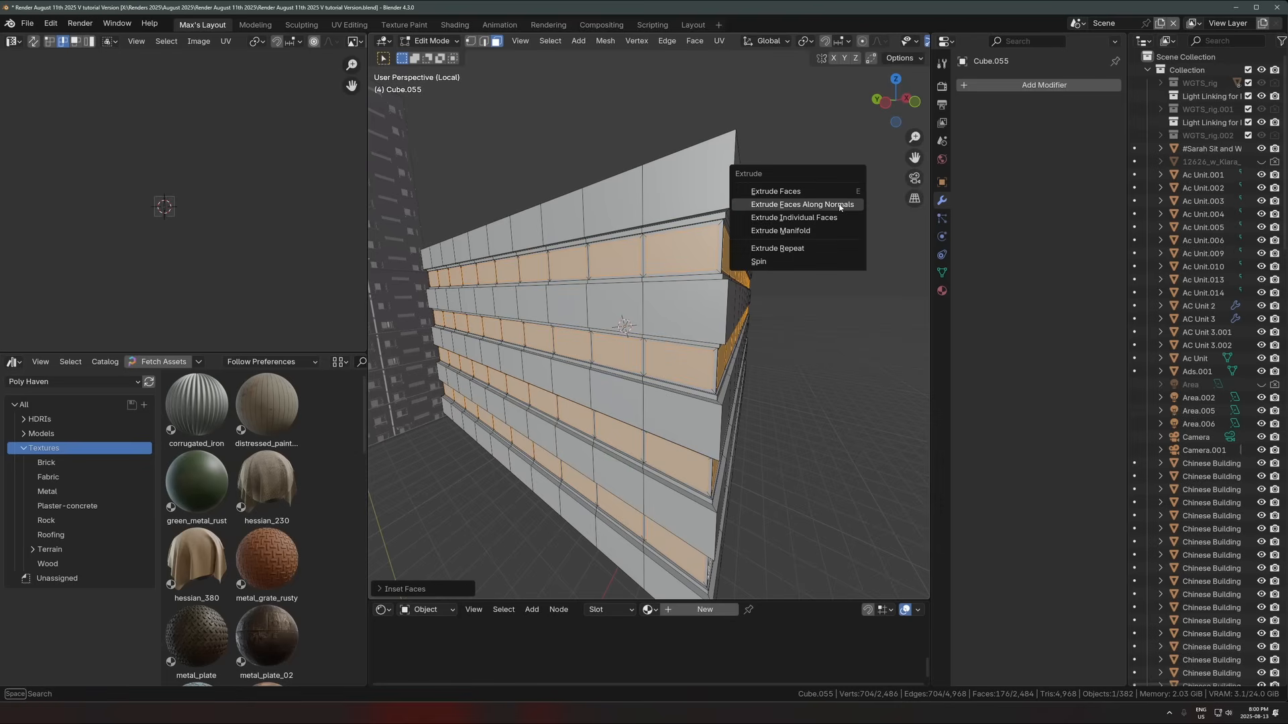
pyautogui.click(840, 206)
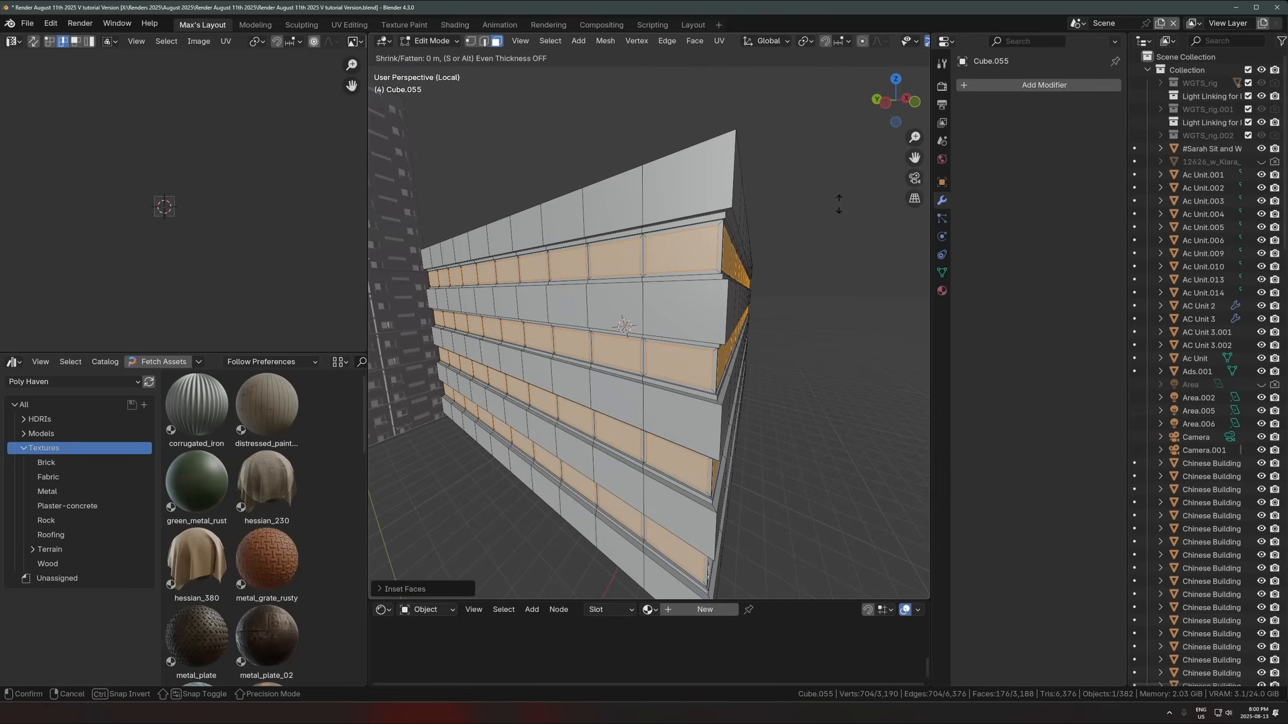
pyautogui.click(842, 205)
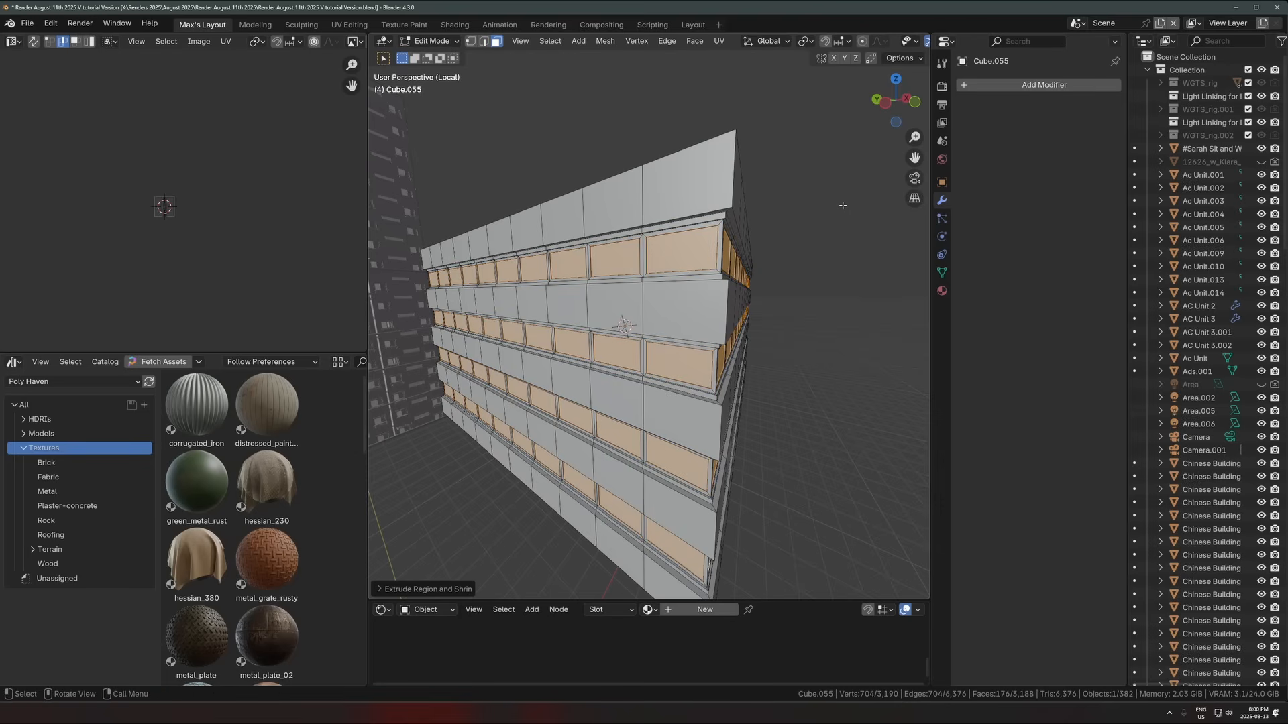
# Step: Inset the window faces again by about 0.04 m, extrude them inward along their normals, and return to Object Mode
pyautogui.press('i')
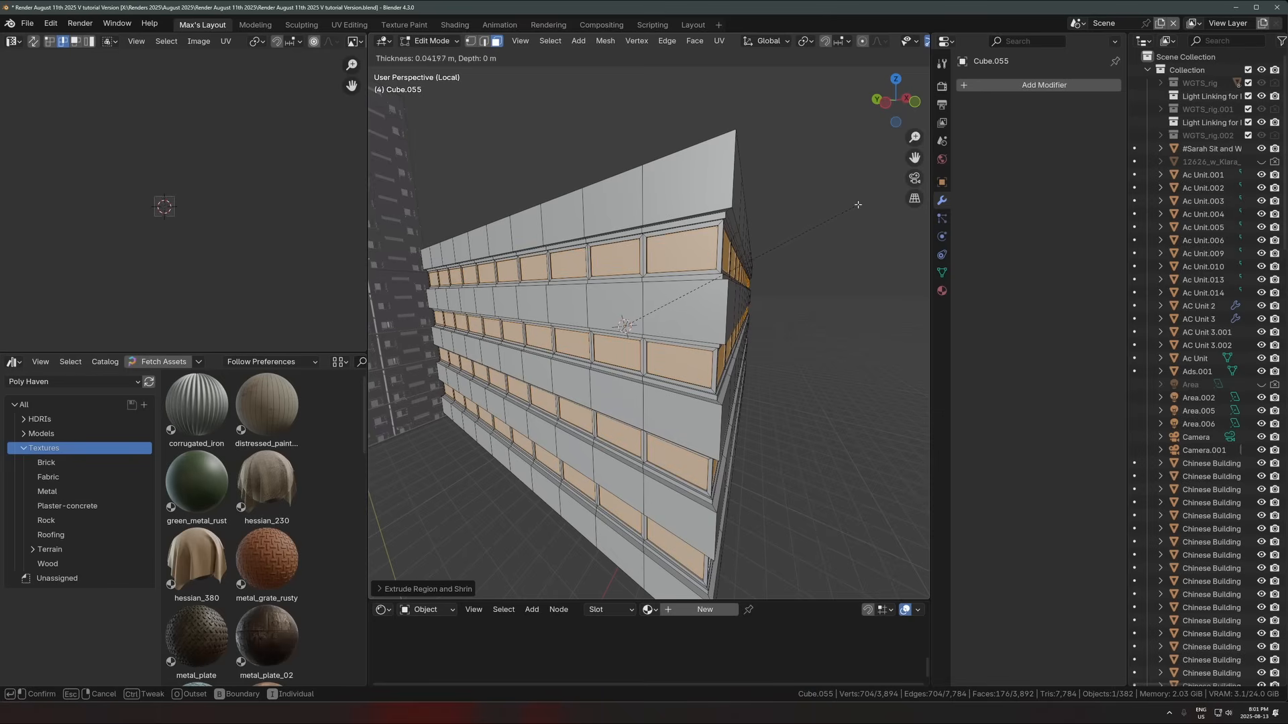
pyautogui.click(856, 204)
pyautogui.moveTo(856, 204); pyautogui.dragTo(787, 272, button='middle')
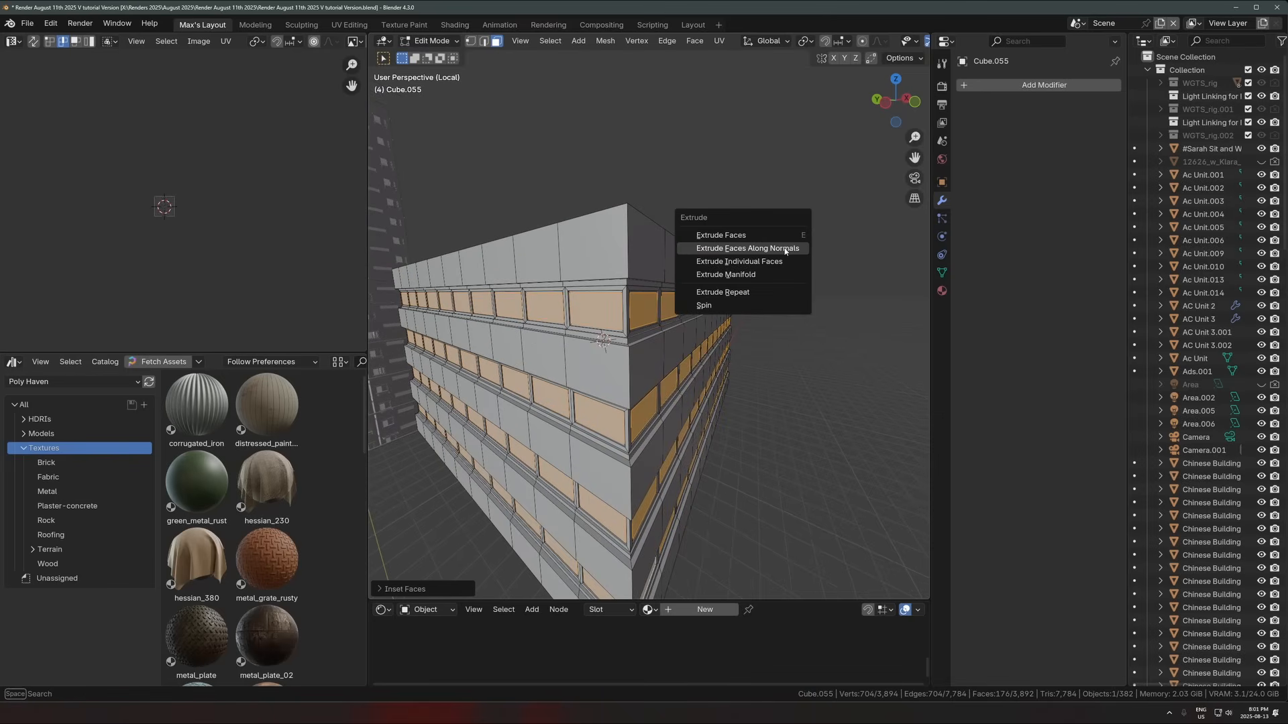
pyautogui.click(785, 248)
pyautogui.click(704, 288)
pyautogui.press('Tab')
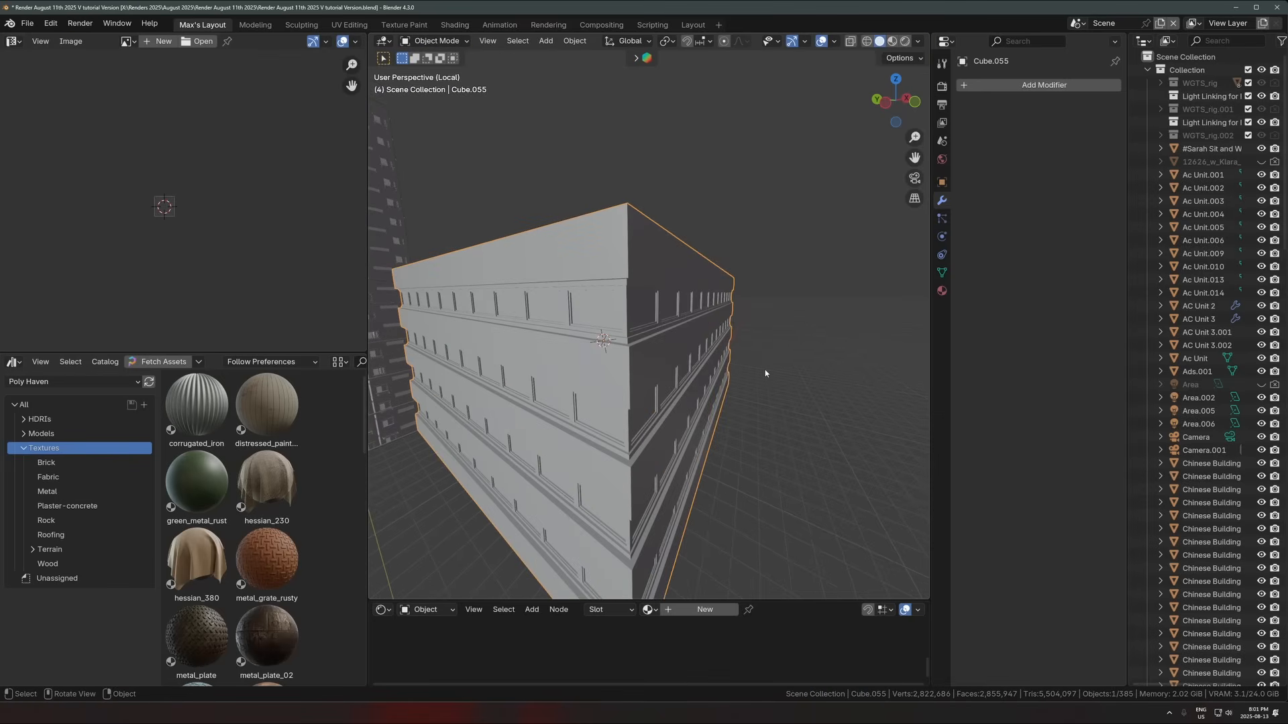
# Step: Switch the viewport to Rendered shading and reopen the block in Edit Mode with its window panes in close view
pyautogui.moveTo(765, 372); pyautogui.dragTo(628, 388, button='middle')
pyautogui.press('z')
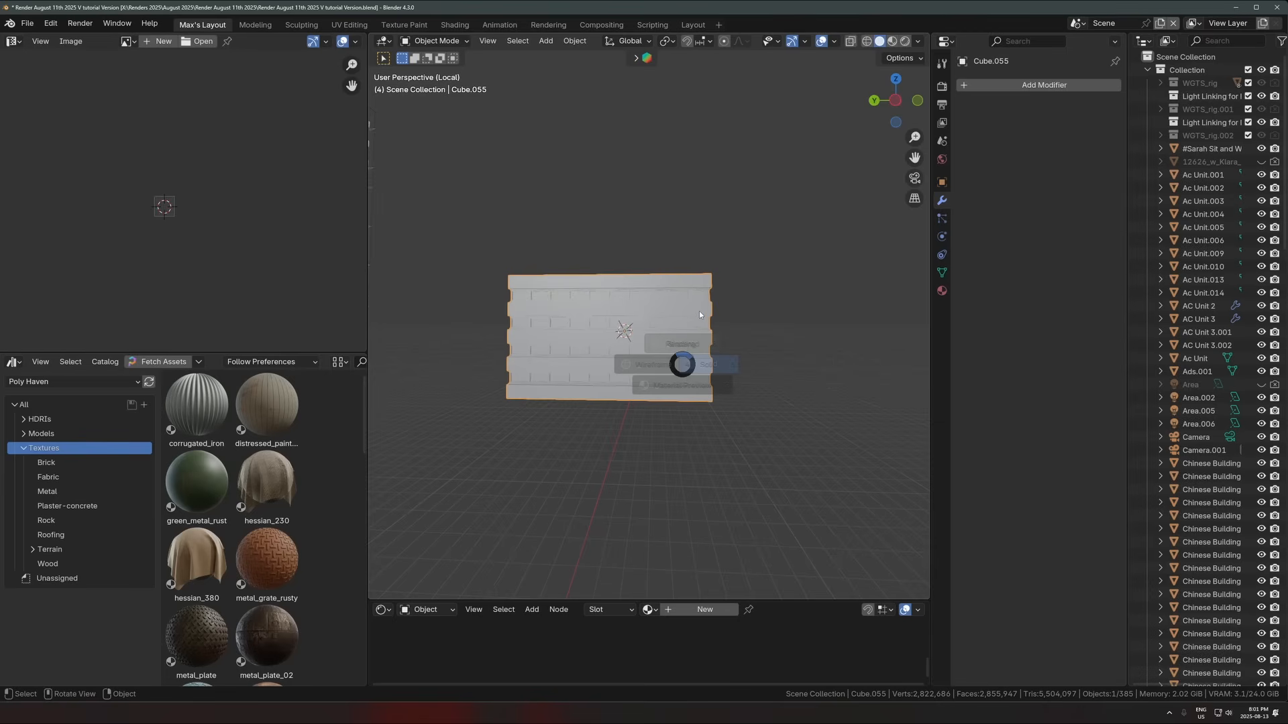
pyautogui.click(699, 316)
pyautogui.scroll(6, 700, 349)
pyautogui.press('Tab')
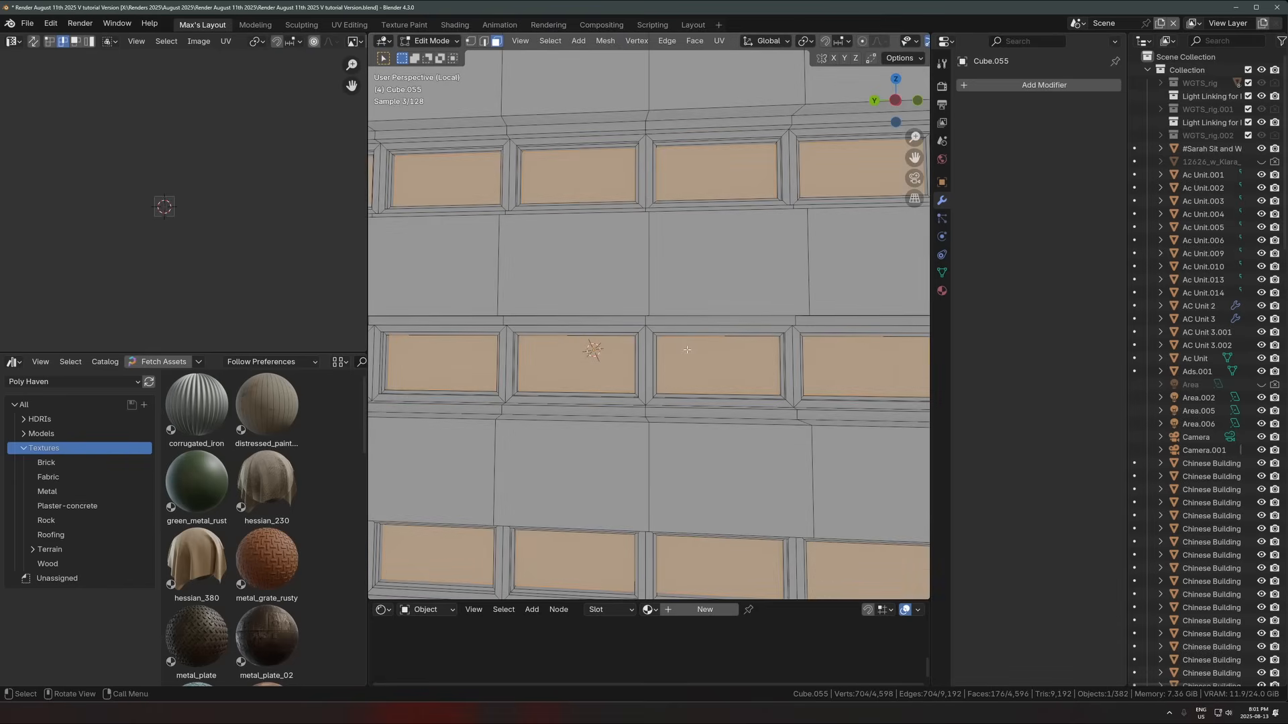
# Step: Select the window panes on the facing facade by coplanar similarity, with the similarity threshold set to 0.01
pyautogui.scroll(-7, 686, 349)
pyautogui.click(755, 329)
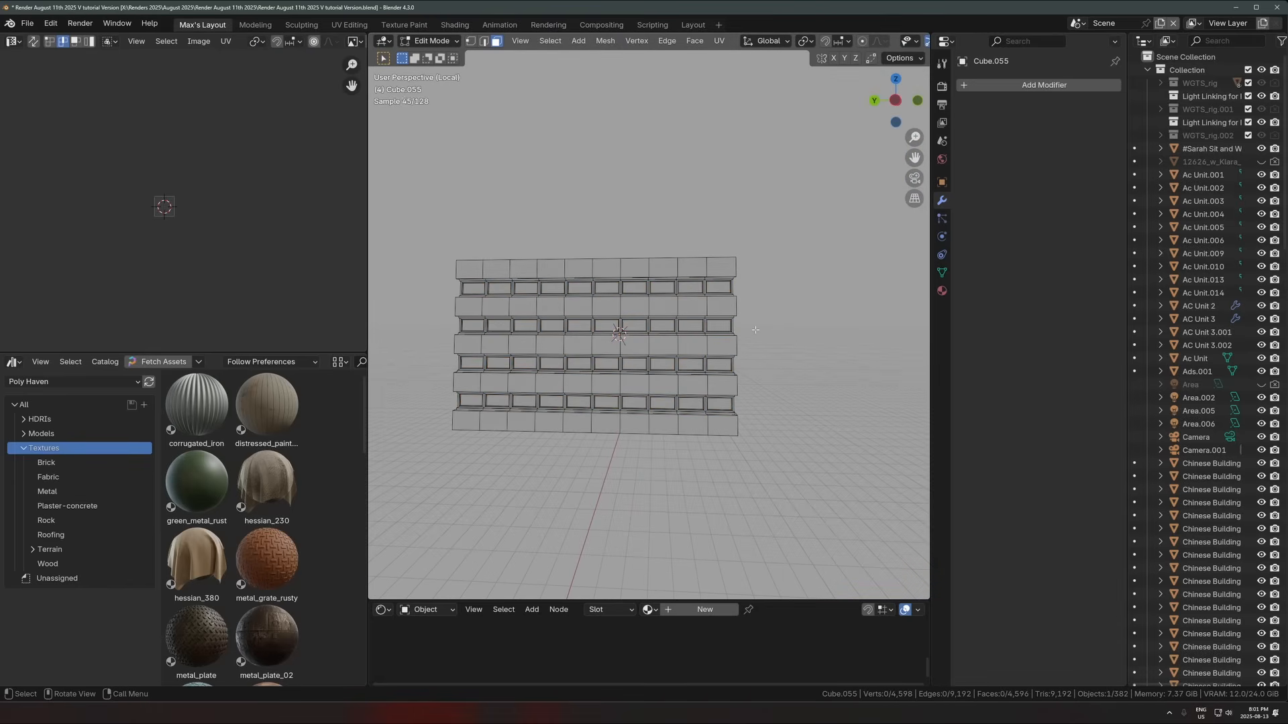
pyautogui.scroll(2, 753, 389)
pyautogui.moveTo(750, 367); pyautogui.dragTo(726, 362, button='middle')
pyautogui.hotkey('shift', 'g')
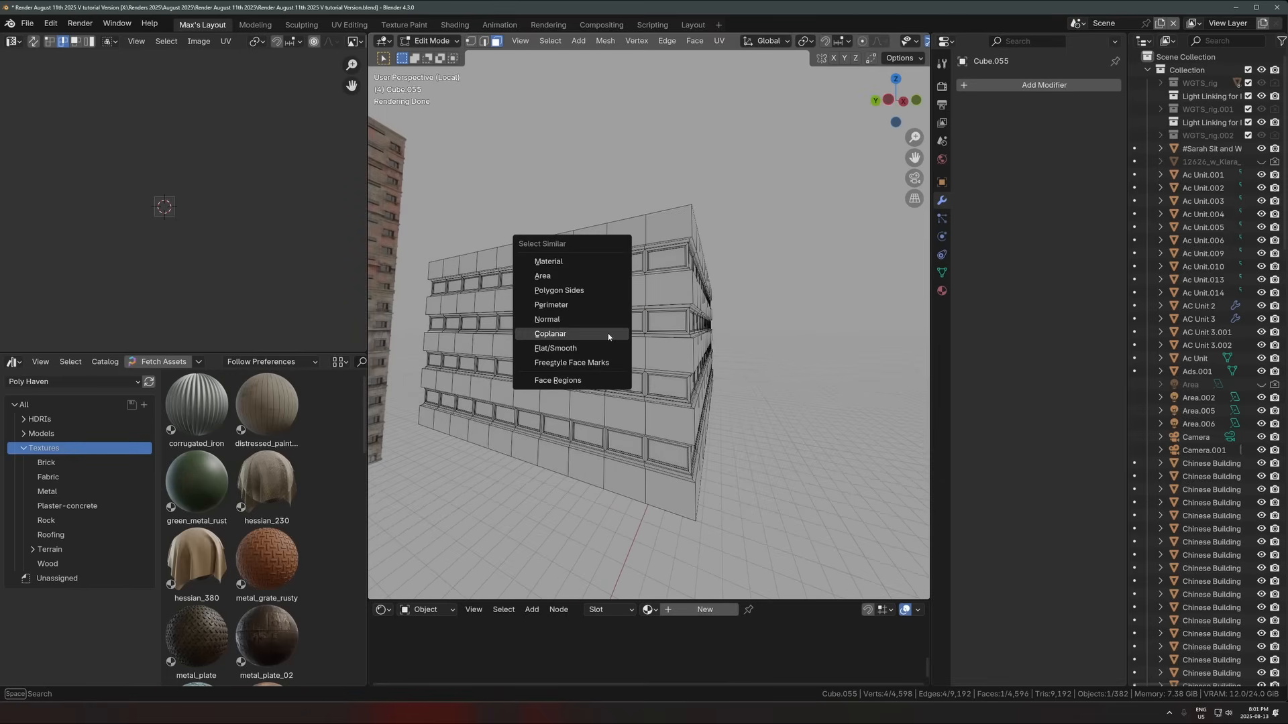
pyautogui.click(547, 334)
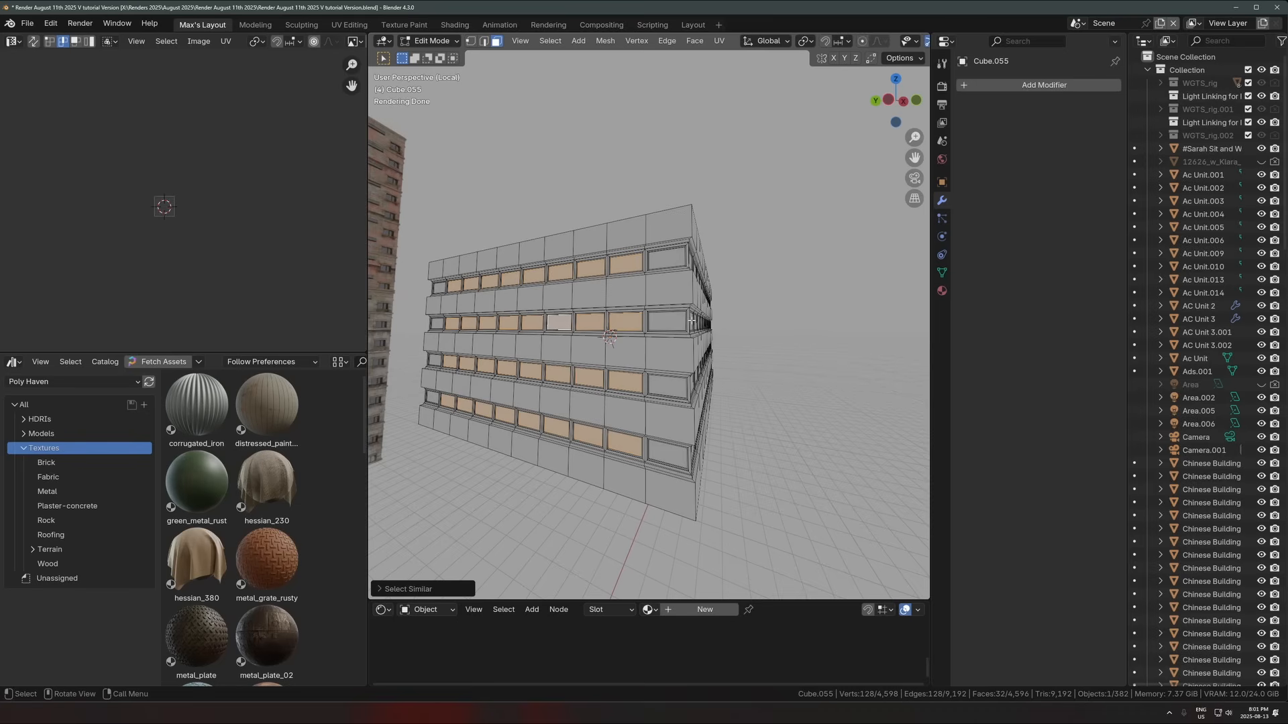
pyautogui.keyDown('shift'); pyautogui.click(669, 322); pyautogui.keyUp('shift')
pyautogui.hotkey('shift', 'g')
pyautogui.click(732, 361)
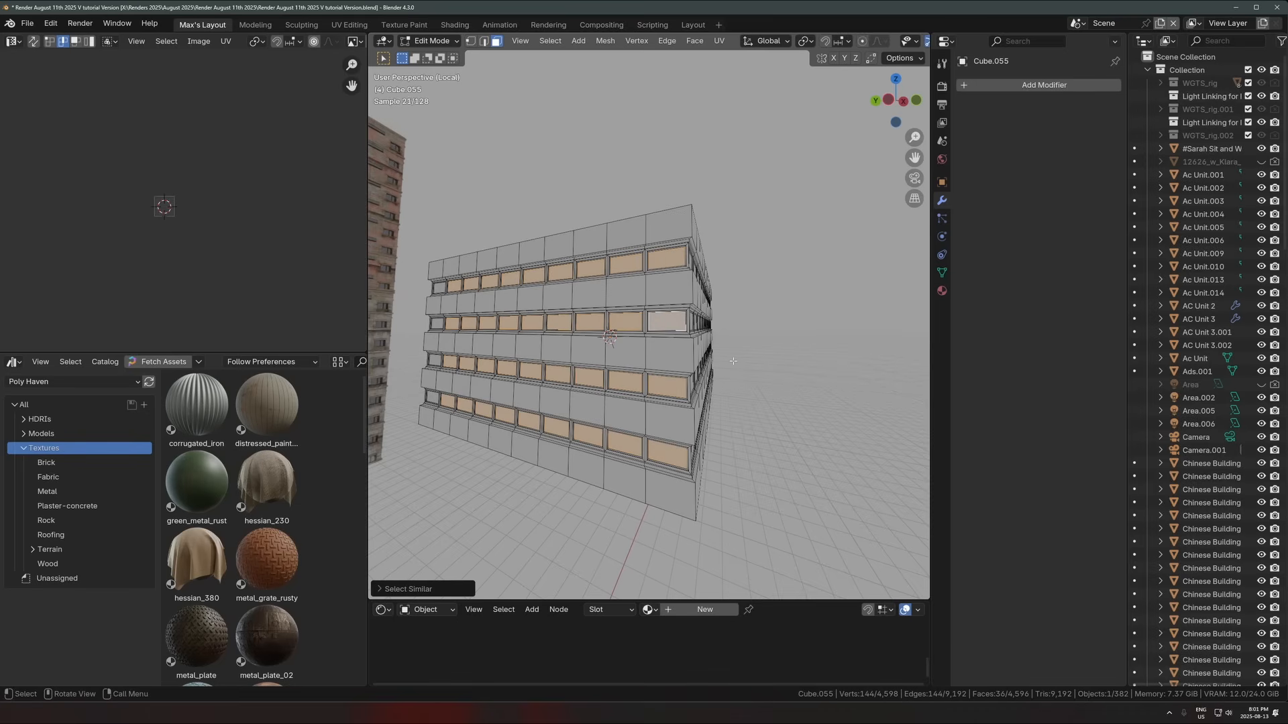
pyautogui.click(416, 588)
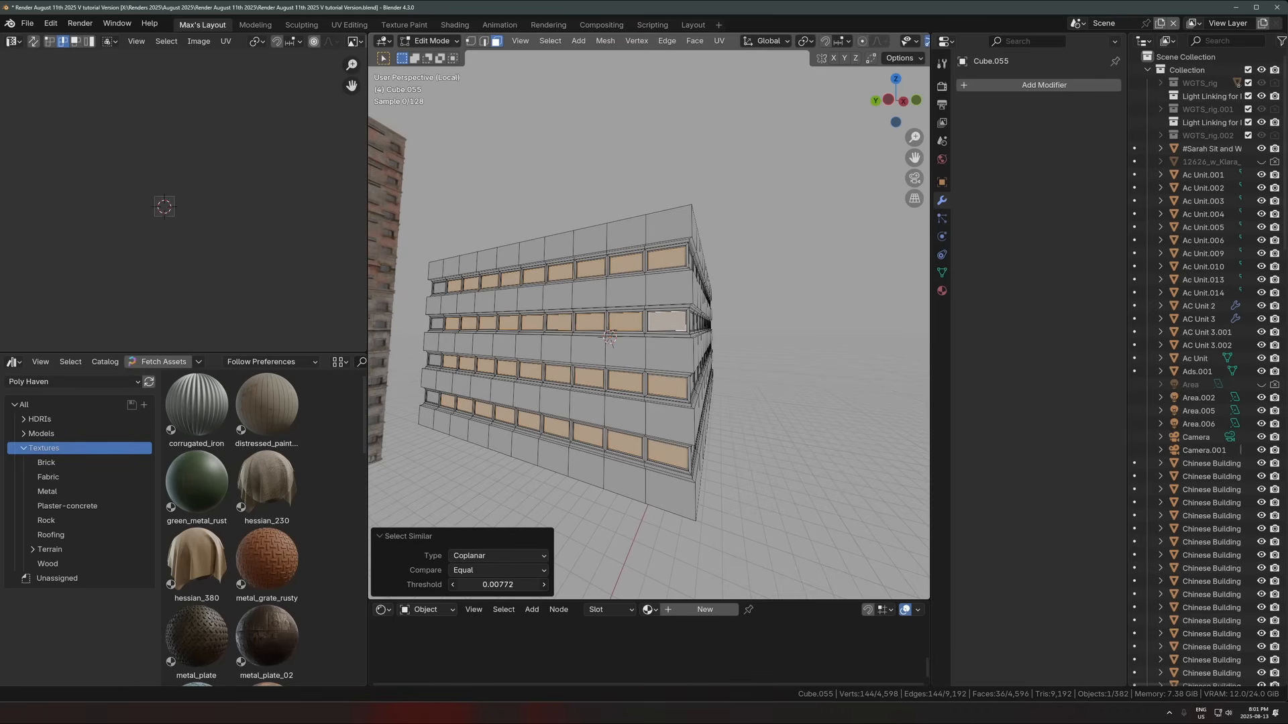
pyautogui.moveTo(497, 585); pyautogui.dragTo(268, 585)
pyautogui.rightClick(487, 582)
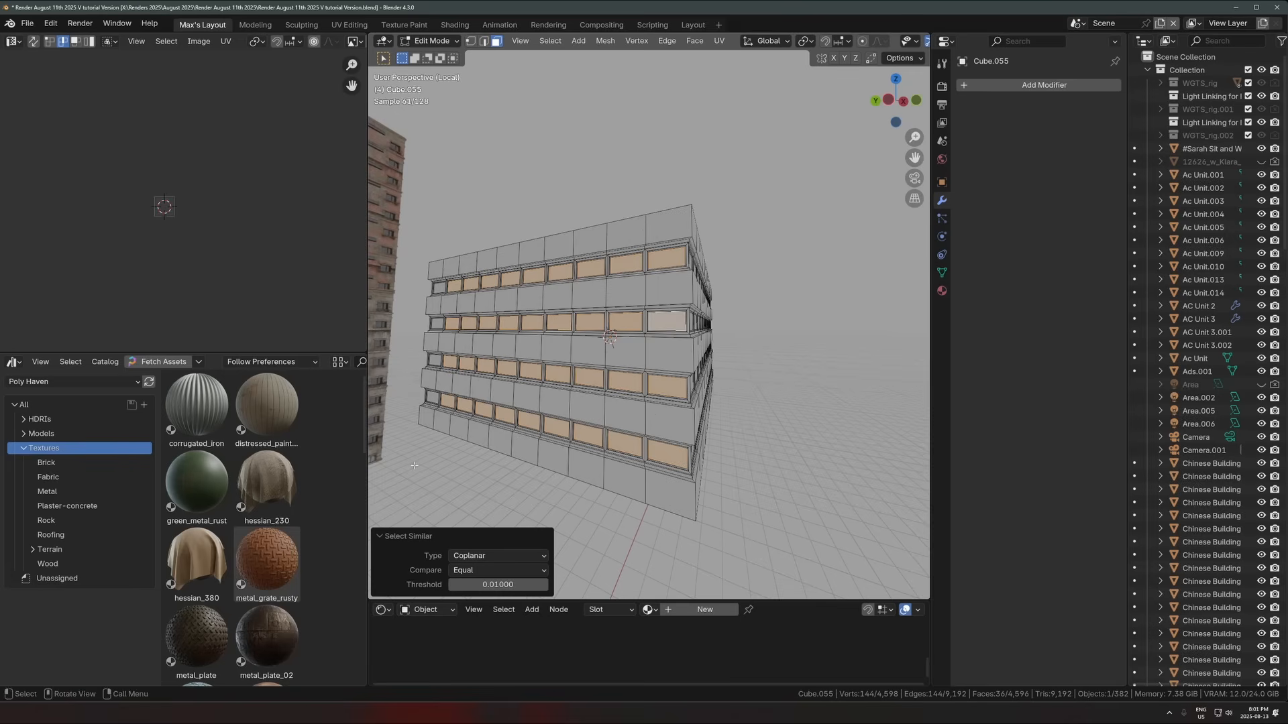
# Step: Add the far-end pane column and the window panes of the adjoining facades to the selection by coplanar similarity
pyautogui.keyDown('shift'); pyautogui.click(432, 394); pyautogui.keyUp('shift')
pyautogui.hotkey('shift', 'g')
pyautogui.click(488, 440)
pyautogui.moveTo(591, 412); pyautogui.dragTo(541, 405, button='middle')
pyautogui.keyDown('shift'); pyautogui.click(583, 310); pyautogui.keyUp('shift')
pyautogui.keyDown('shift'); pyautogui.click(607, 313); pyautogui.keyUp('shift')
pyautogui.moveTo(607, 313)
pyautogui.mouseDown(button='middle')
pyautogui.moveTo(719, 320)
pyautogui.moveTo(596, 335)
pyautogui.mouseUp(button='middle')
pyautogui.keyDown('shift'); pyautogui.click(736, 327); pyautogui.keyUp('shift')
pyautogui.hotkey('shift', 'g')
pyautogui.click(736, 327)
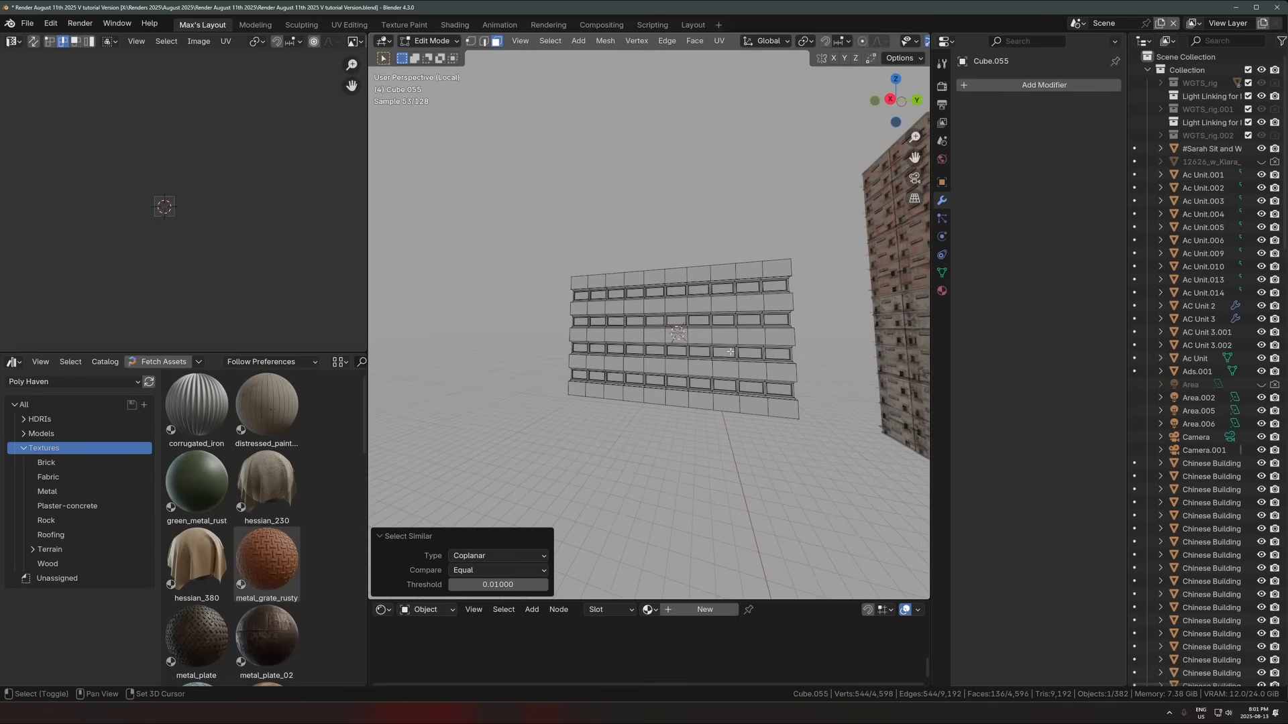
# Step: Add the last facade's coplanar window panes to the selection and inspect the block from its corner
pyautogui.keyDown('shift'); pyautogui.click(738, 353); pyautogui.keyUp('shift')
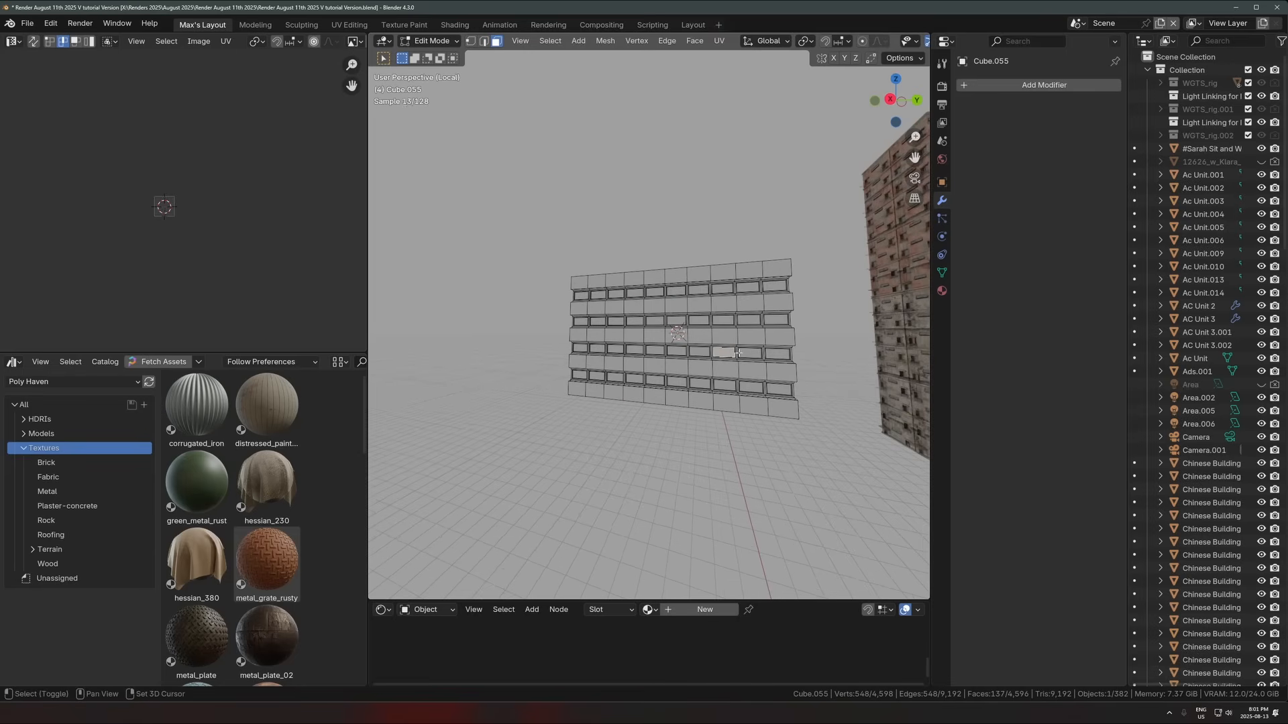
pyautogui.hotkey('shift', 'g')
pyautogui.click(581, 348)
pyautogui.moveTo(581, 348); pyautogui.dragTo(732, 401, button='middle')
pyautogui.press('KP_1')
pyautogui.scroll(-4, 711, 399)
pyautogui.moveTo(510, 416); pyautogui.dragTo(535, 423, button='middle')
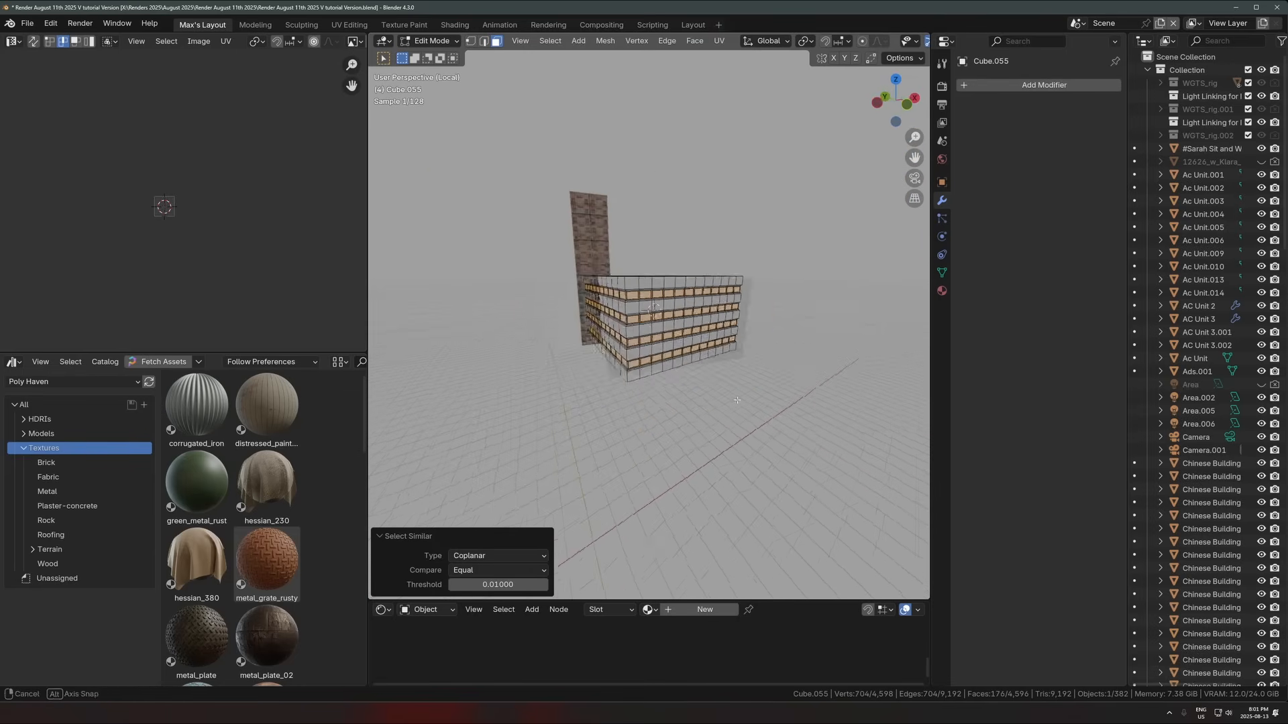
pyautogui.scroll(2, 535, 422)
# Step: Return to Object Mode and search the Poly Haven textures for "concre"
pyautogui.press('Tab')
pyautogui.scroll(-6, 249, 362)
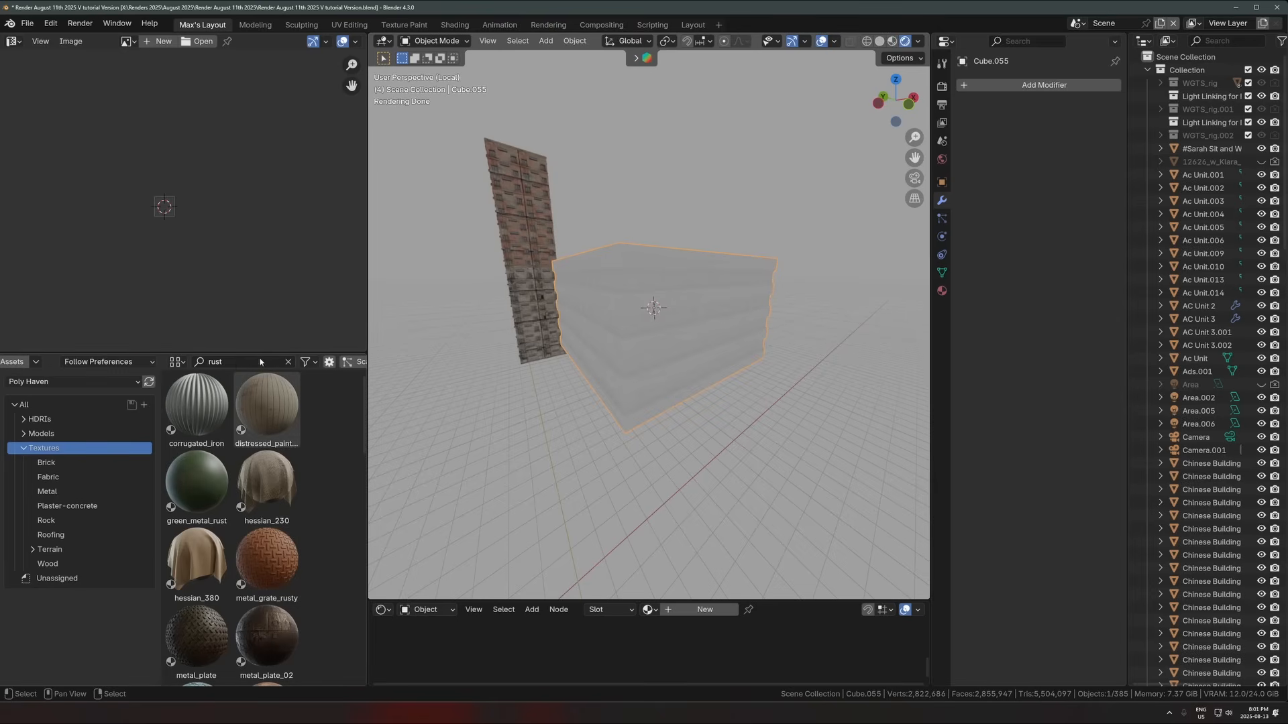
pyautogui.press('BackSpace')
pyautogui.press('BackSpace')
pyautogui.press('BackSpace')
pyautogui.press('BackSpace')
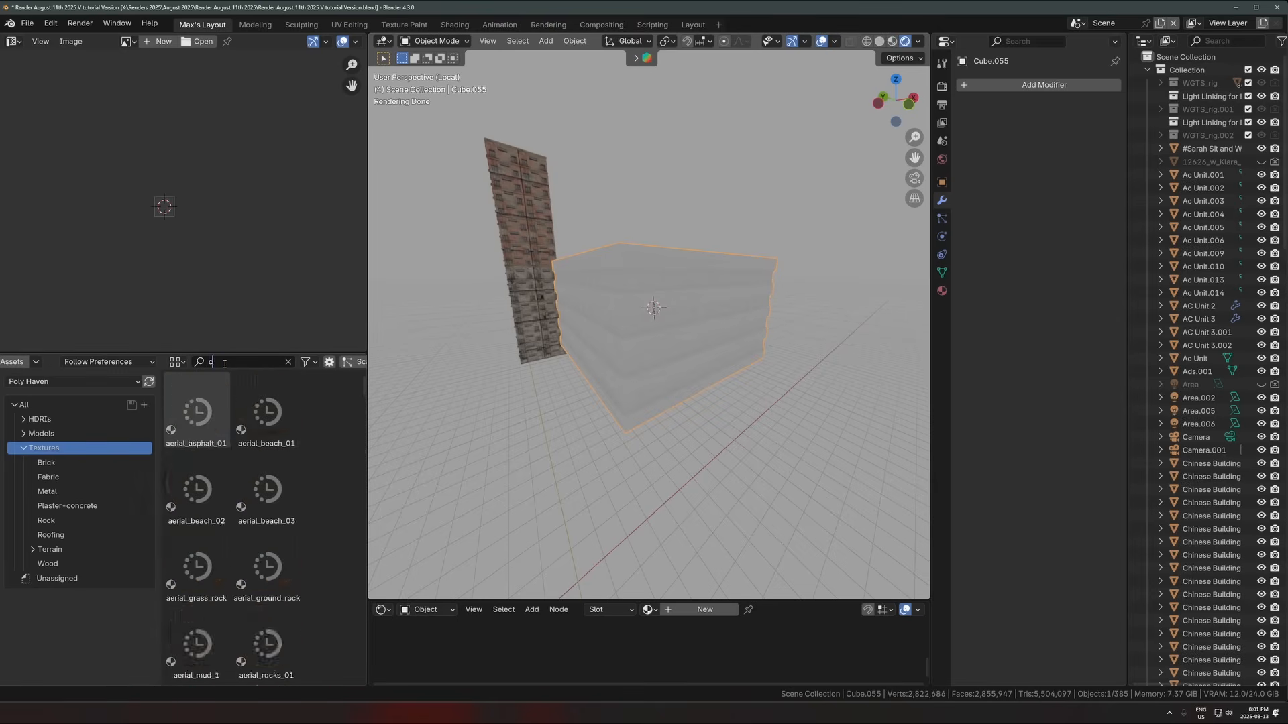
pyautogui.write('cone')
pyautogui.press('BackSpace')
pyautogui.write('cre')
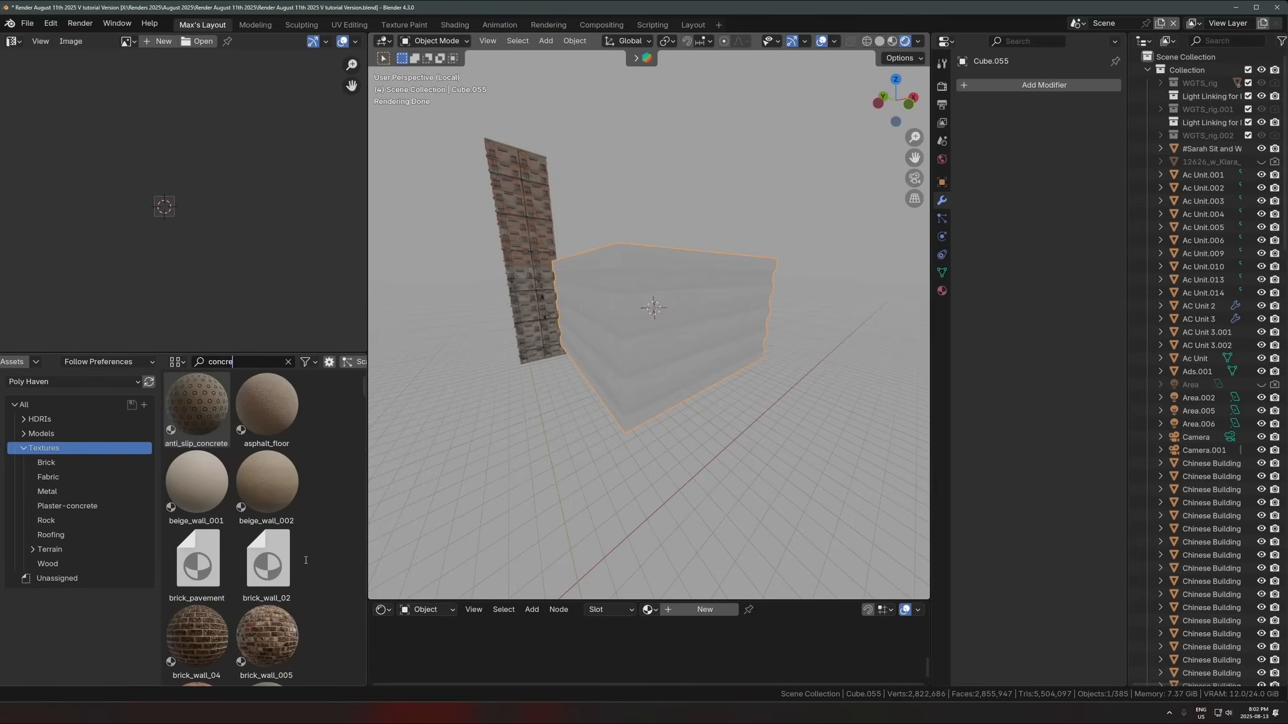
# Step: Apply the concrete_floor_damaged_01 material to the building block
pyautogui.scroll(-10, 257, 500)
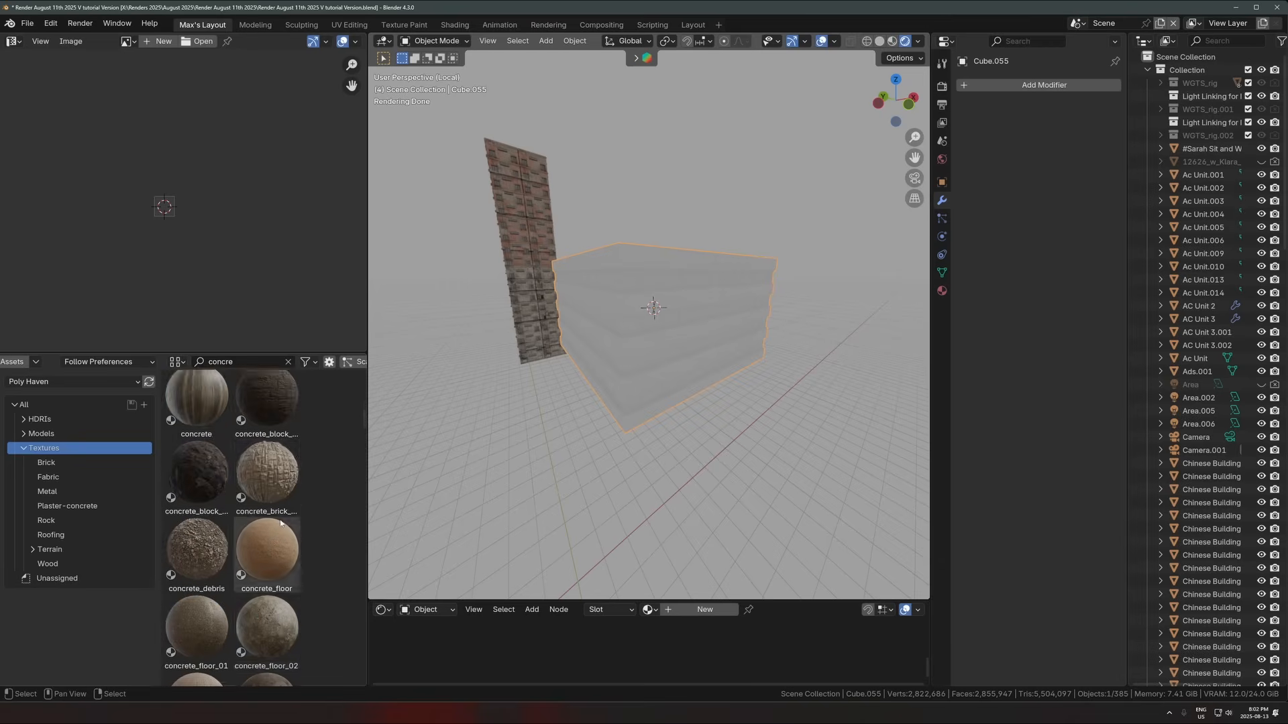
pyautogui.scroll(-1, 258, 501)
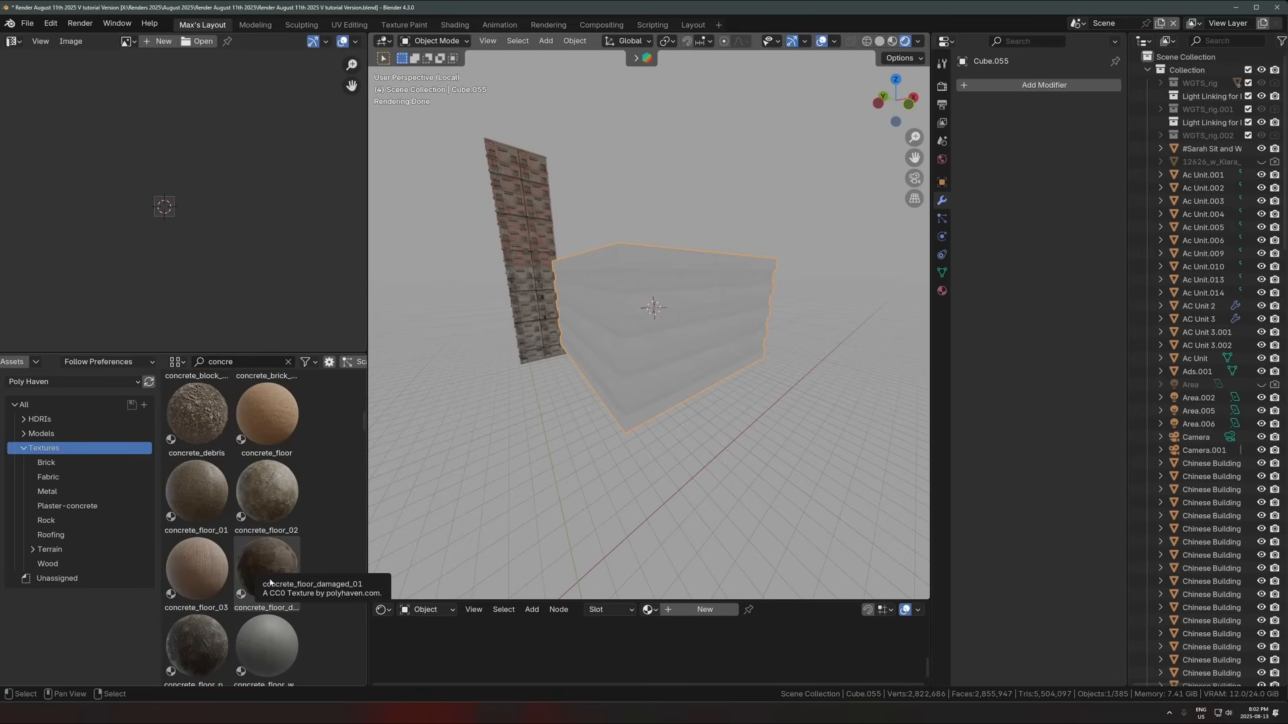
pyautogui.moveTo(267, 570); pyautogui.dragTo(698, 324)
pyautogui.scroll(4, 638, 395)
pyautogui.scroll(-3, 671, 378)
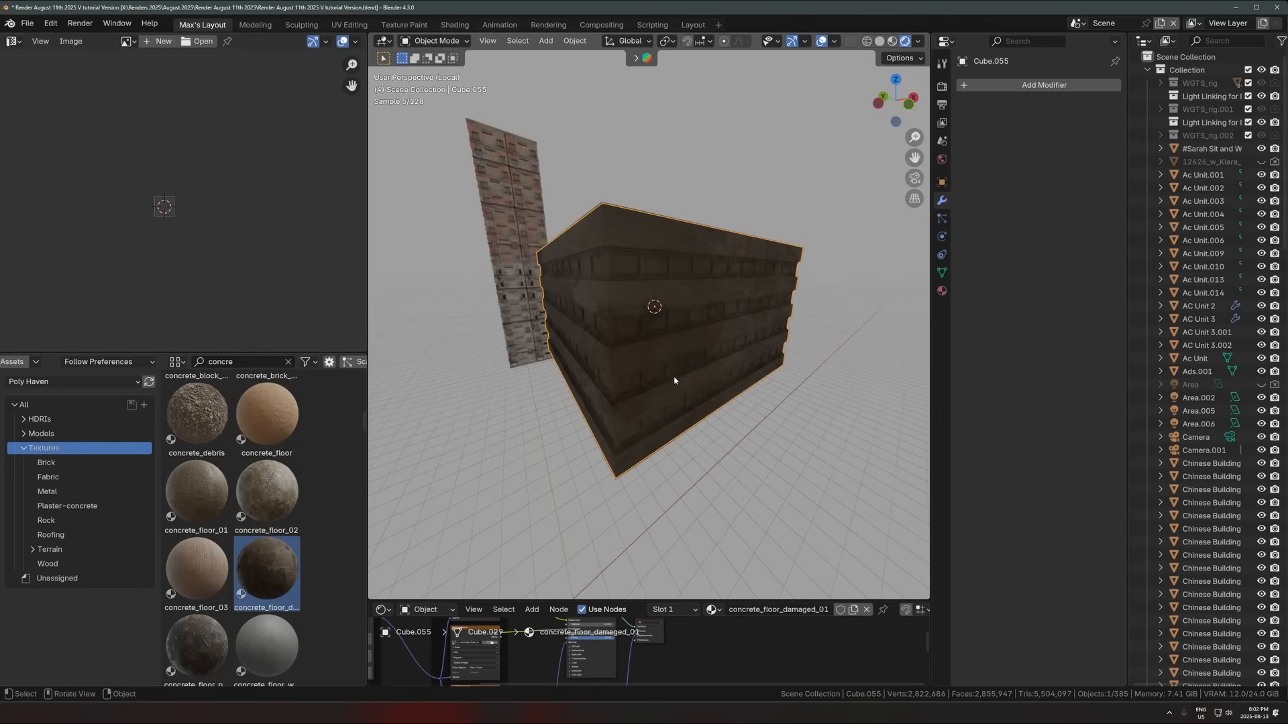
# Step: Unwrap the whole block with Cube Projection, scale its UVs up about three times, and return to Object Mode
pyautogui.moveTo(676, 376); pyautogui.dragTo(743, 367, button='middle')
pyautogui.press('Tab')
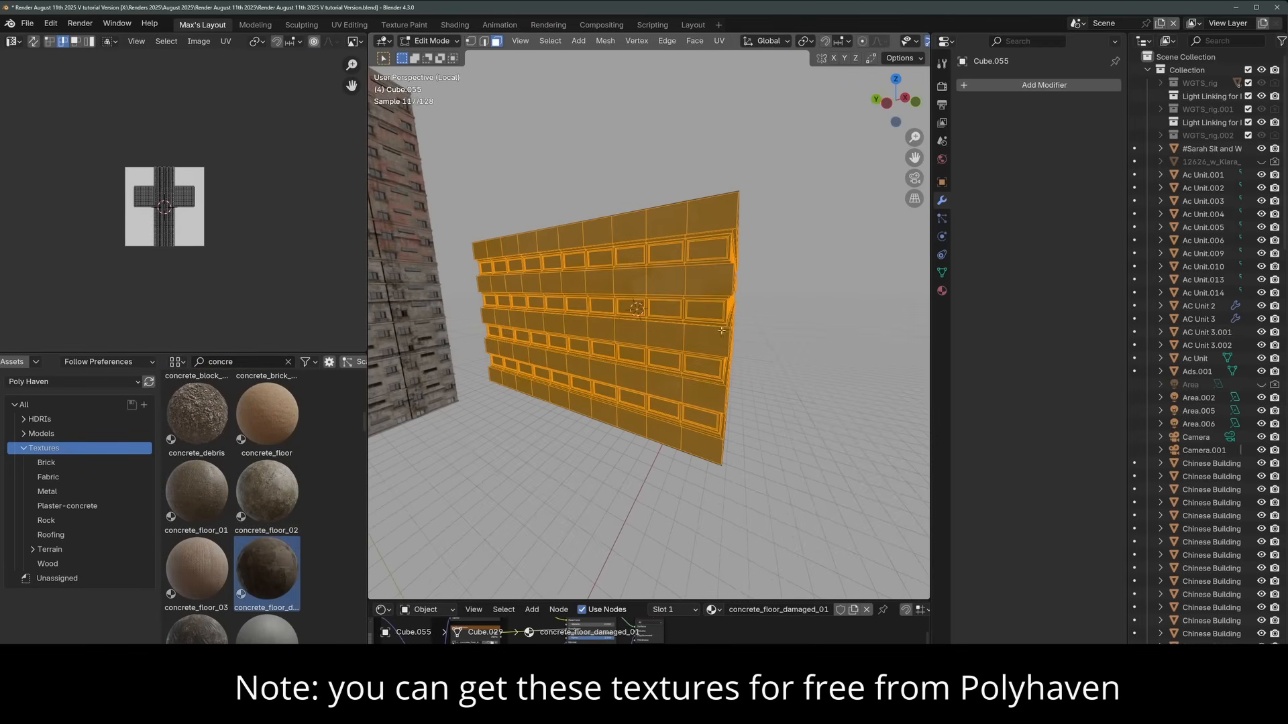
pyautogui.press('u')
pyautogui.moveTo(562, 295)
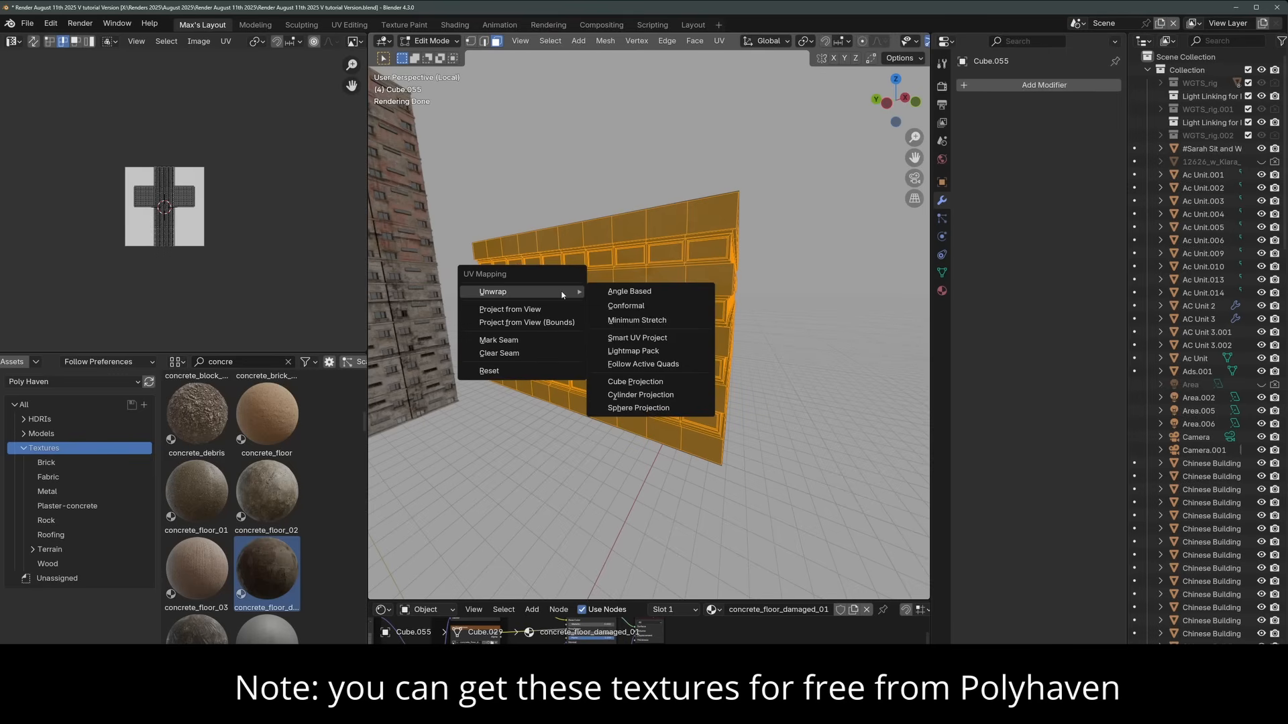
pyautogui.click(630, 383)
pyautogui.press('u')
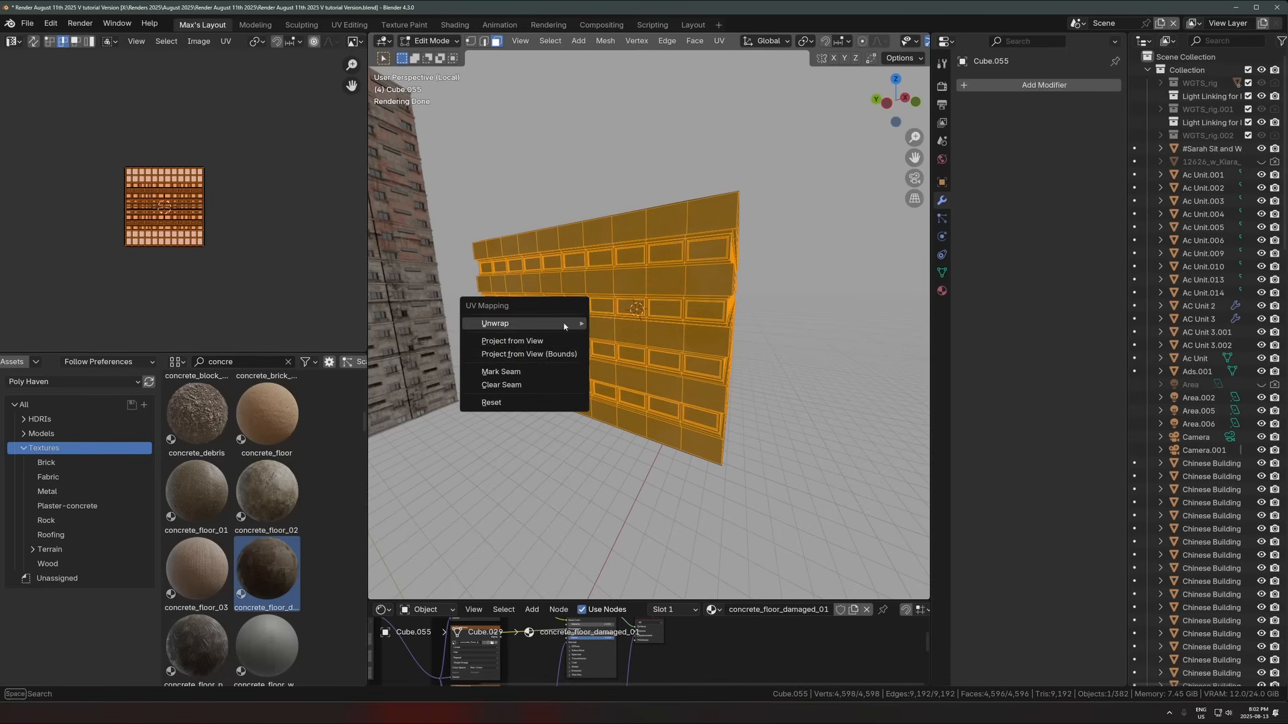
pyautogui.press('Escape')
pyautogui.press('s')
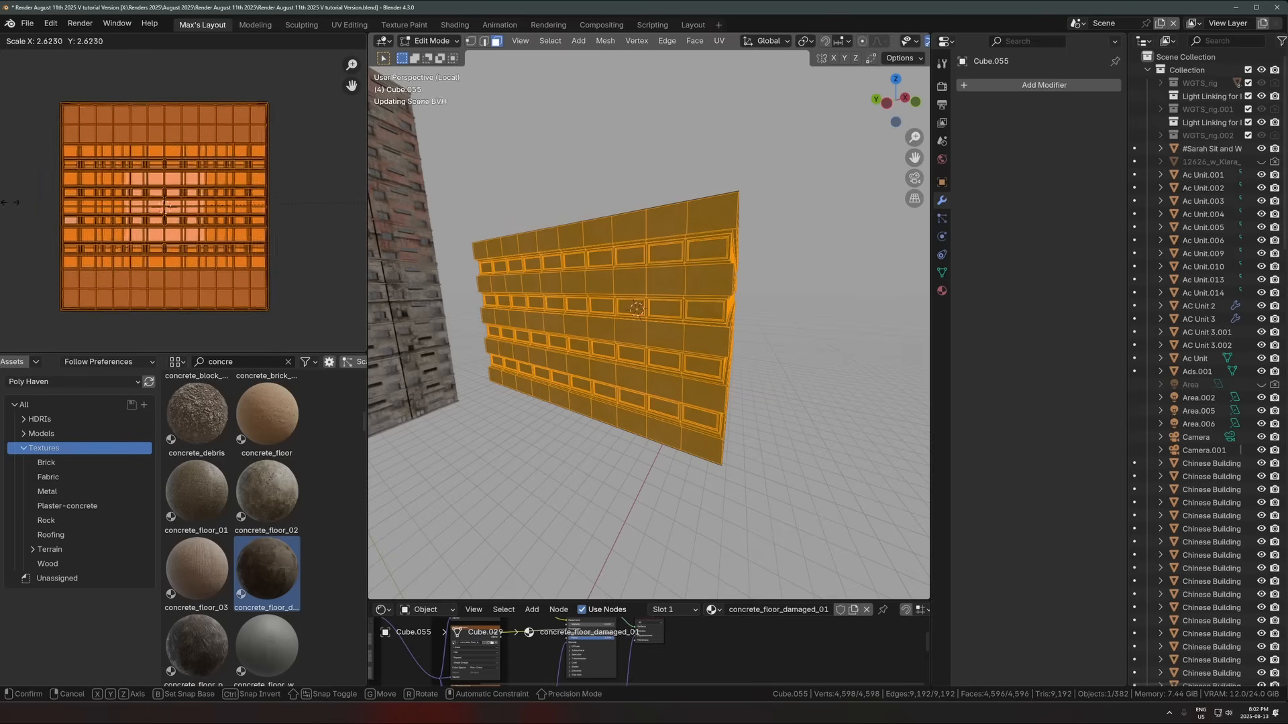
pyautogui.click(62, 203)
pyautogui.press('Tab')
# Step: Set the concrete_floor_damaged_01 material's texture resolution to 4K
pyautogui.click(943, 289)
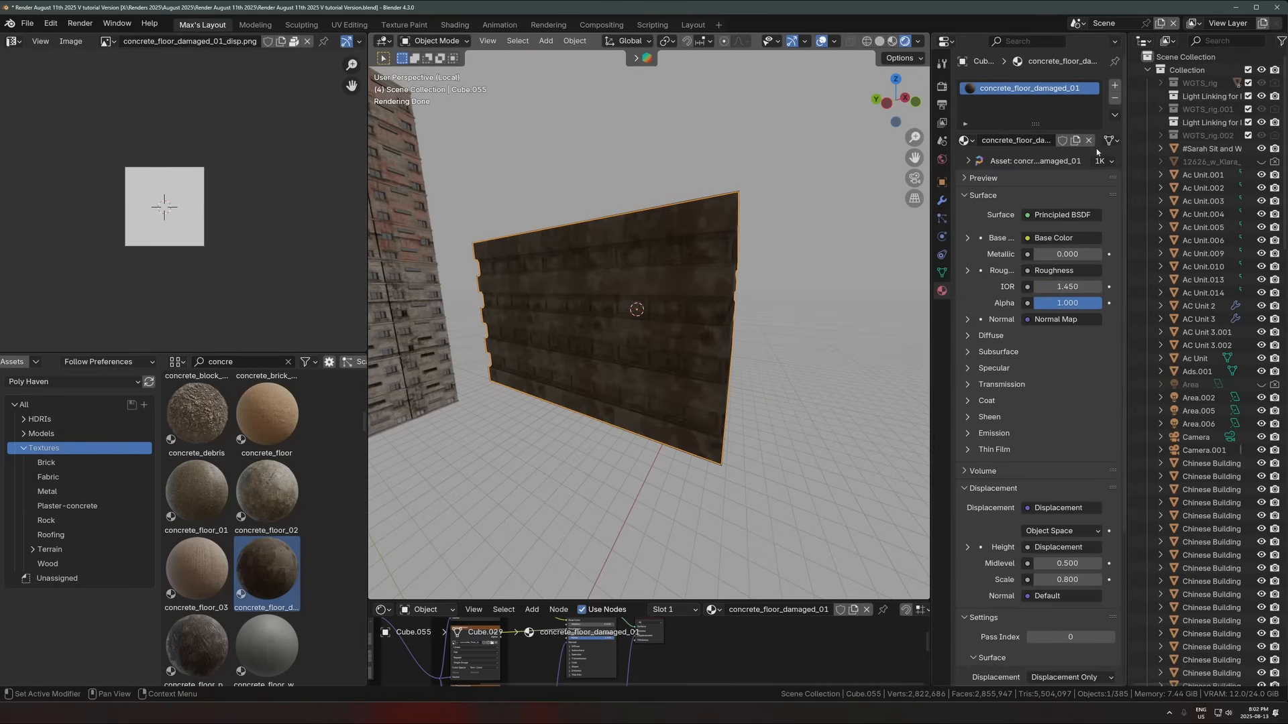
pyautogui.click(1102, 161)
pyautogui.click(1114, 202)
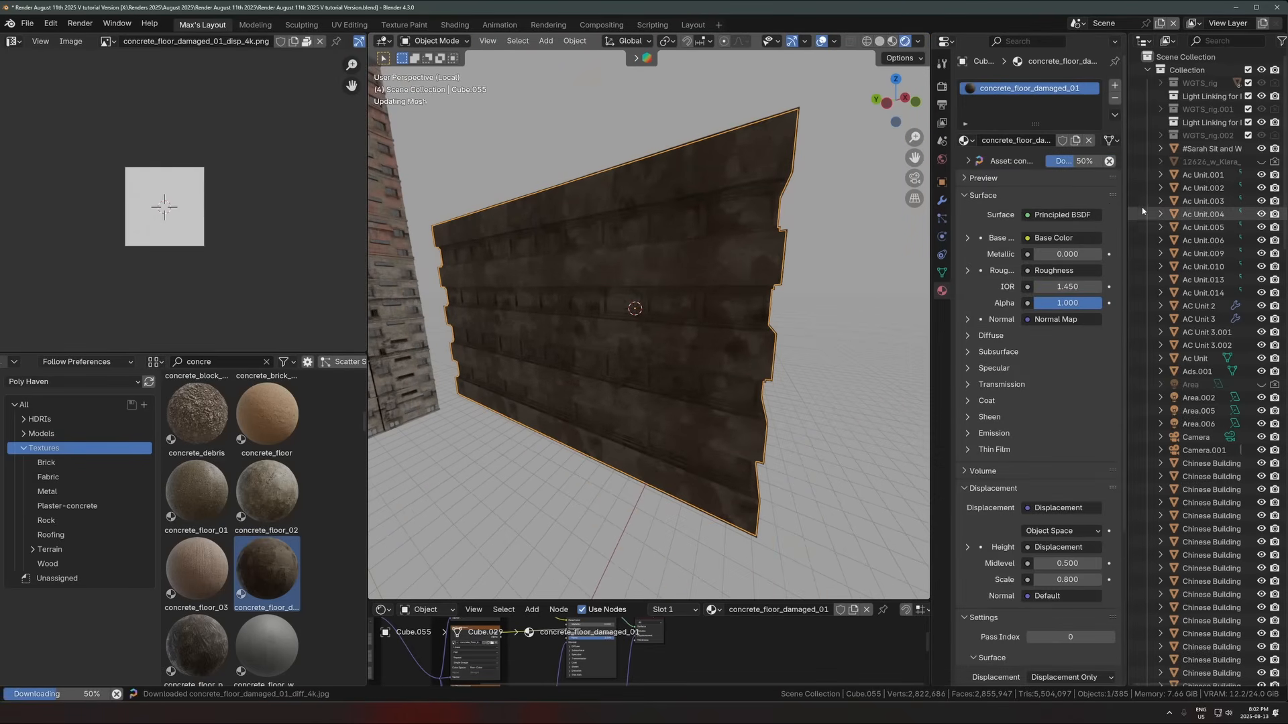
# Step: Reopen the block in Edit Mode and select only the window panes on all its facades by coplanar similarity
pyautogui.press('Tab')
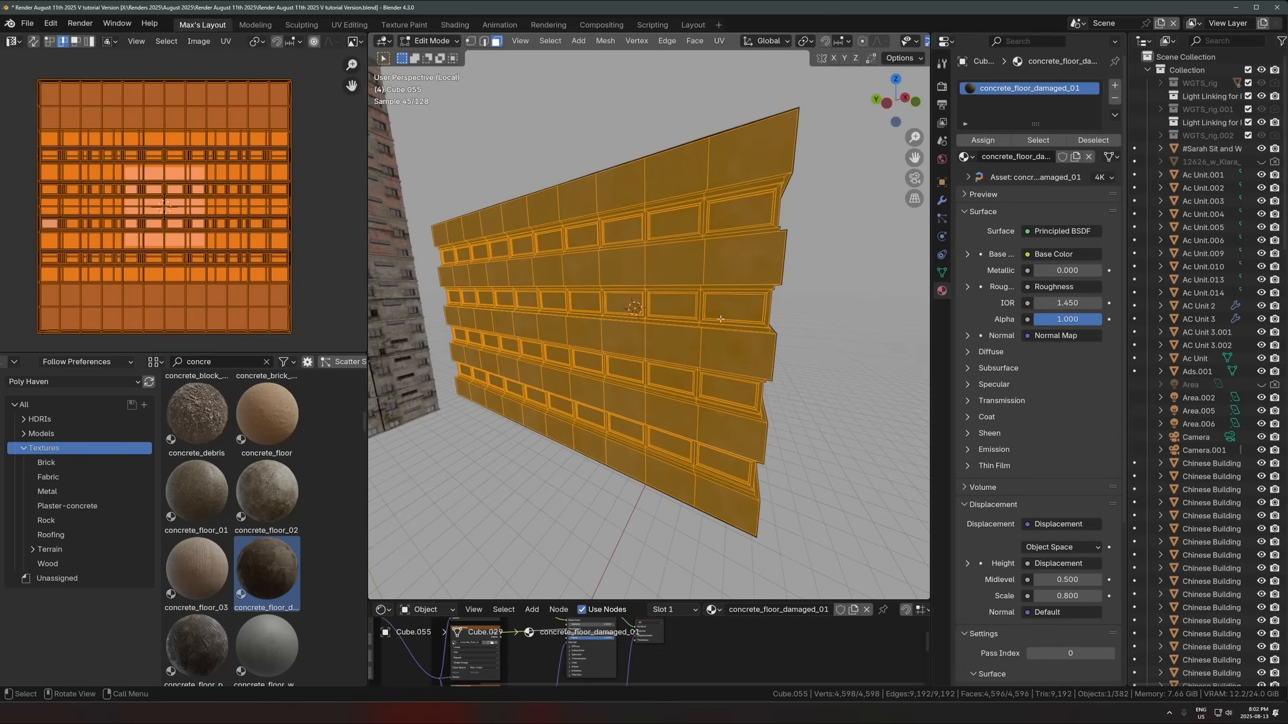
pyautogui.click(673, 306)
pyautogui.keyDown('shift'); pyautogui.click(734, 307); pyautogui.keyUp('shift')
pyautogui.keyDown('shift'); pyautogui.click(607, 303); pyautogui.keyUp('shift')
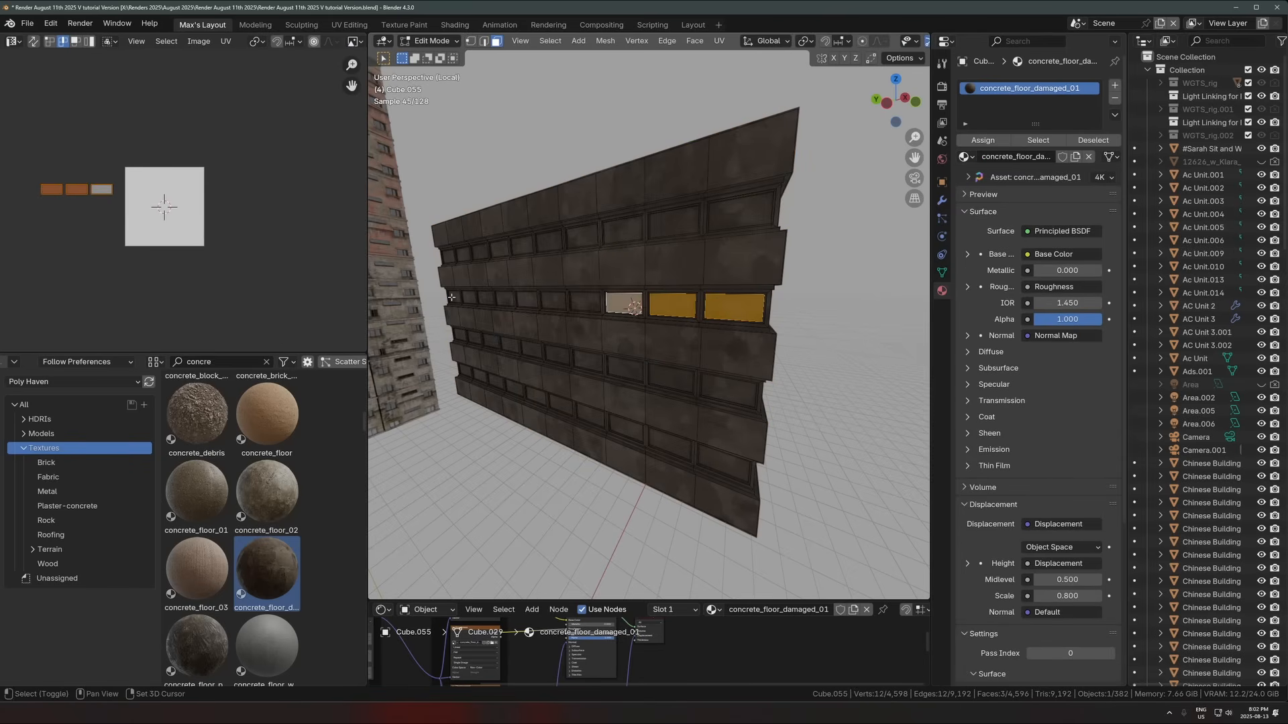
pyautogui.hotkey('shift', 'g')
pyautogui.click(471, 297)
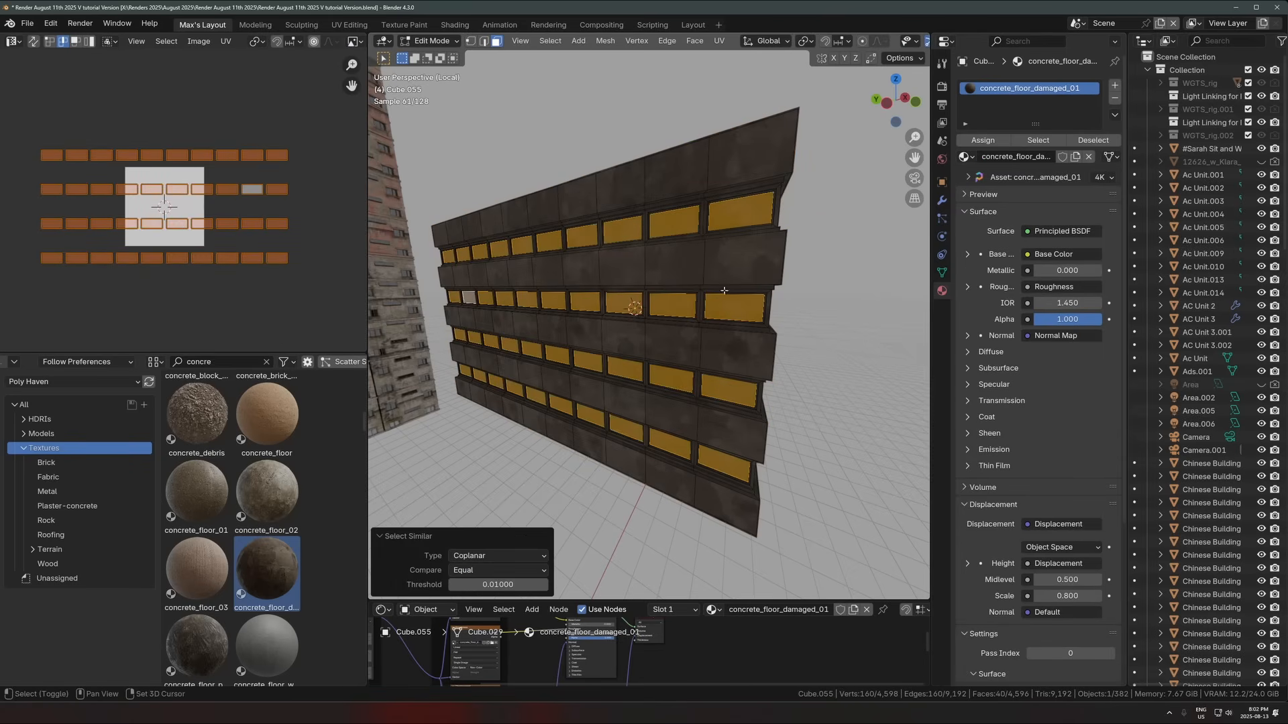
pyautogui.moveTo(724, 291); pyautogui.dragTo(717, 484, button='middle')
pyautogui.keyDown('shift'); pyautogui.click(570, 294); pyautogui.keyUp('shift')
pyautogui.keyDown('shift'); pyautogui.click(627, 295); pyautogui.keyUp('shift')
pyautogui.hotkey('shift', 'g')
pyautogui.click(629, 295)
# Step: Enlarge the shader editor, add a second material slot, and assign a new material to the selected window panes
pyautogui.scroll(-5, 632, 296)
pyautogui.moveTo(618, 602); pyautogui.dragTo(620, 451)
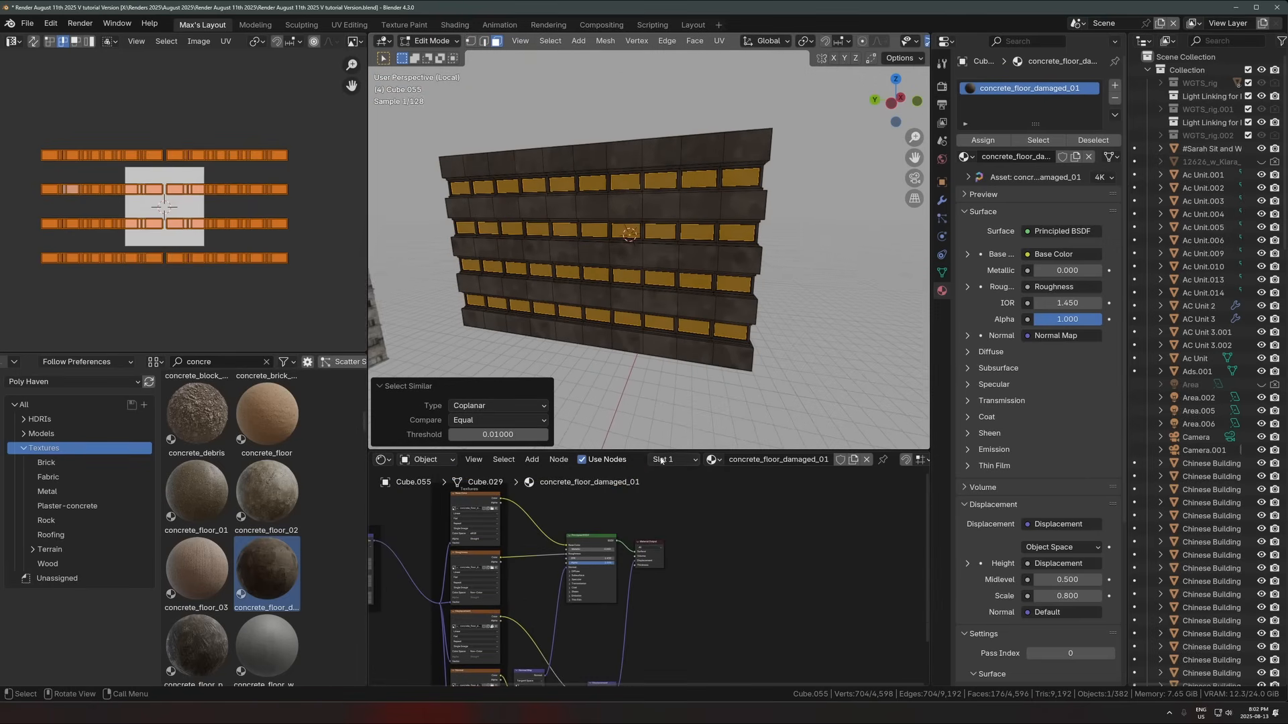
pyautogui.click(691, 460)
pyautogui.click(745, 485)
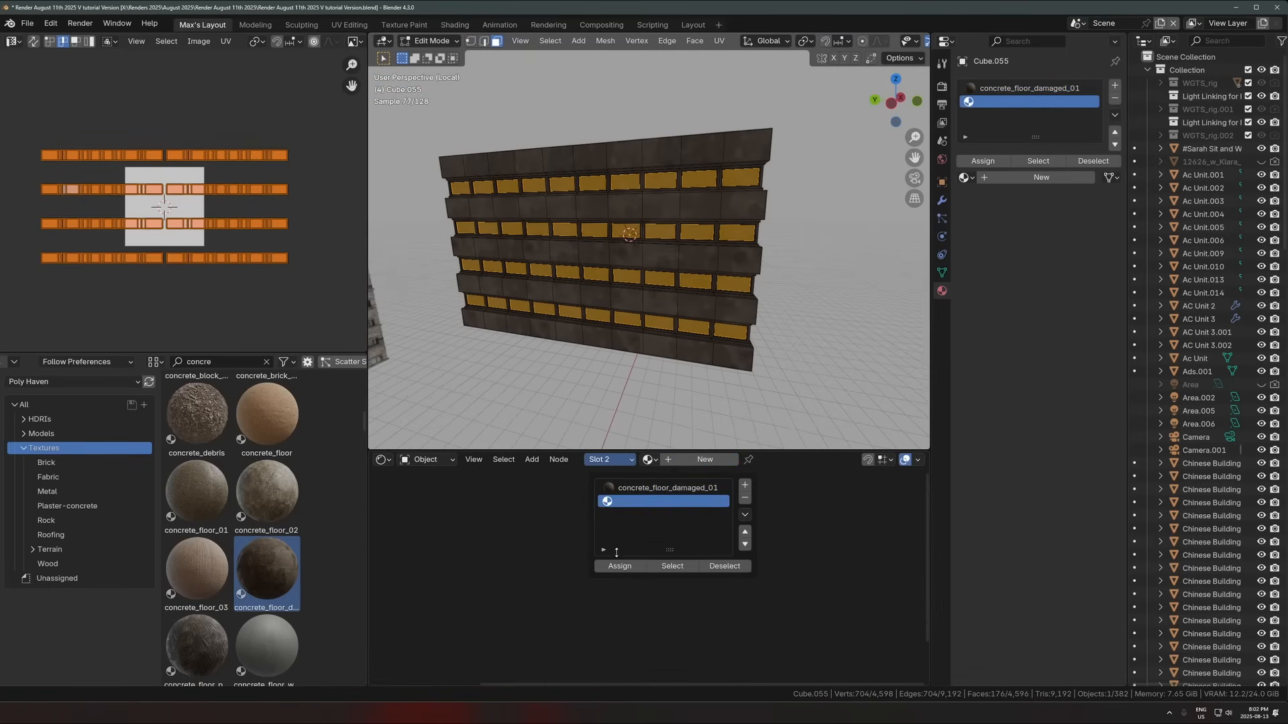
pyautogui.click(620, 565)
pyautogui.click(705, 460)
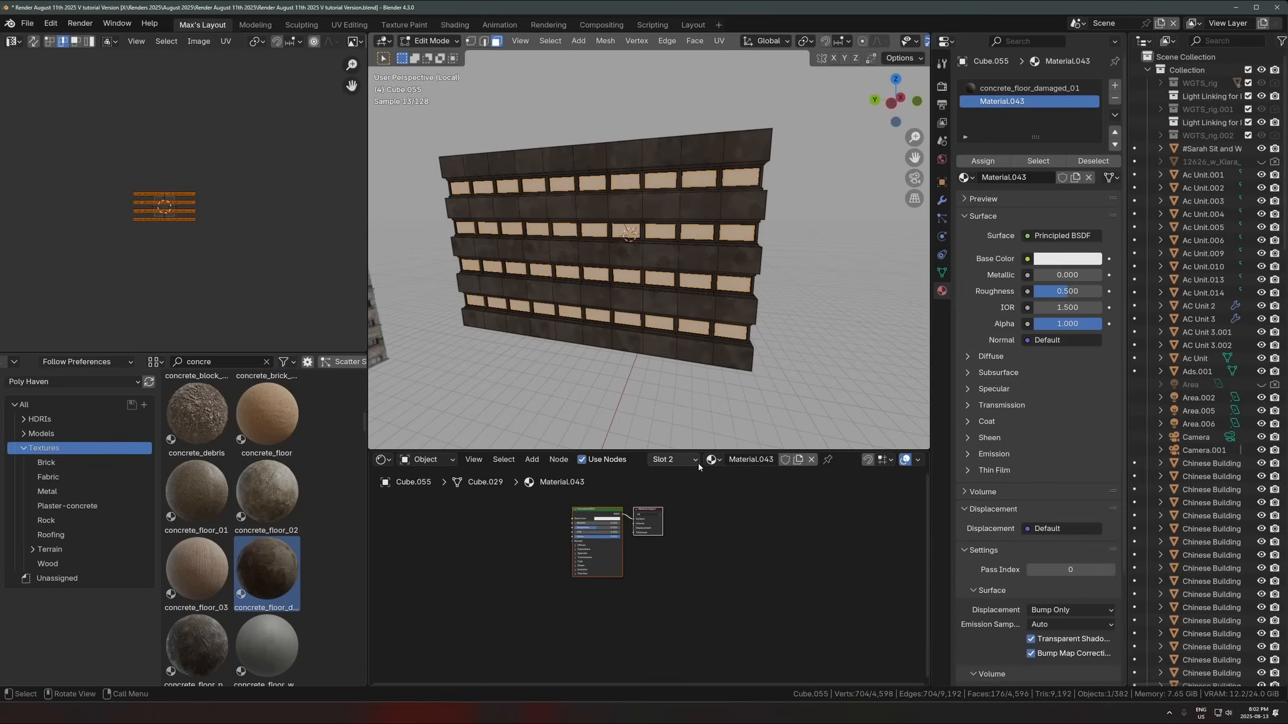
# Step: In Object Mode, set the window material's metallic to 1.0, roughness to 0 and alpha to 0.743
pyautogui.scroll(8, 638, 557)
pyautogui.press('Tab')
pyautogui.scroll(4, 624, 520)
pyautogui.moveTo(624, 522); pyautogui.dragTo(664, 595, button='middle')
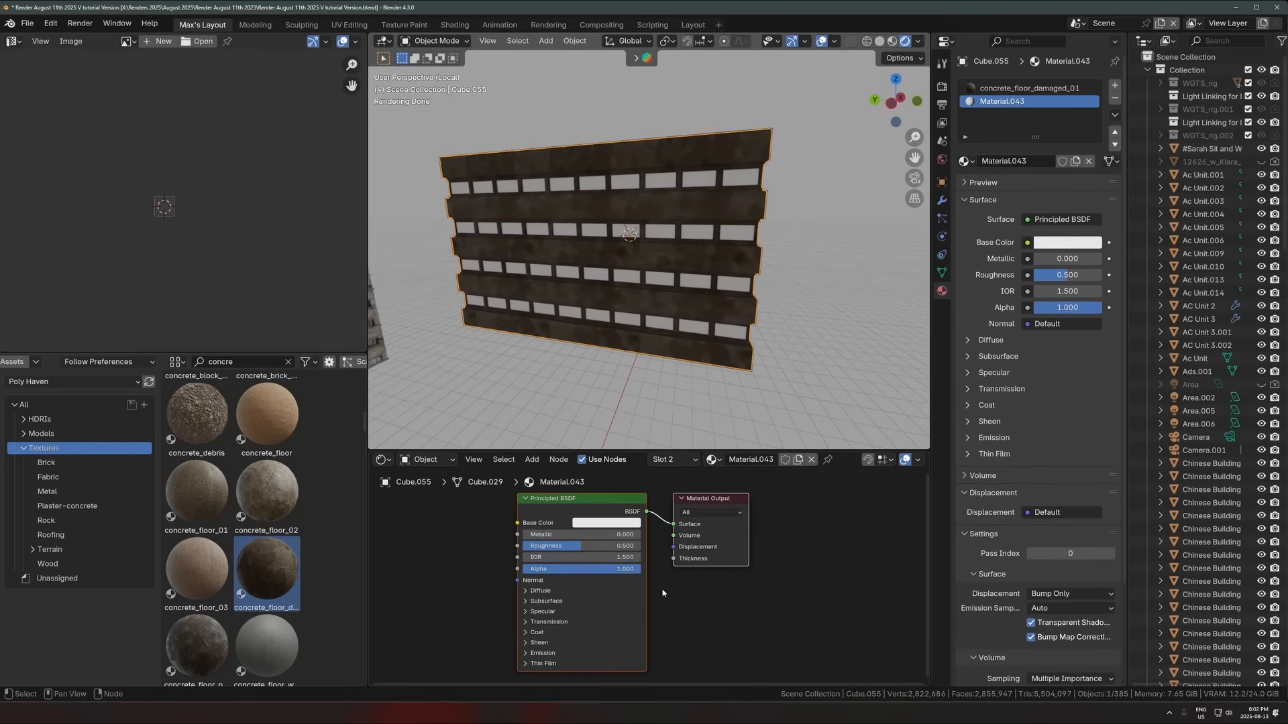
pyautogui.moveTo(581, 546); pyautogui.dragTo(513, 554)
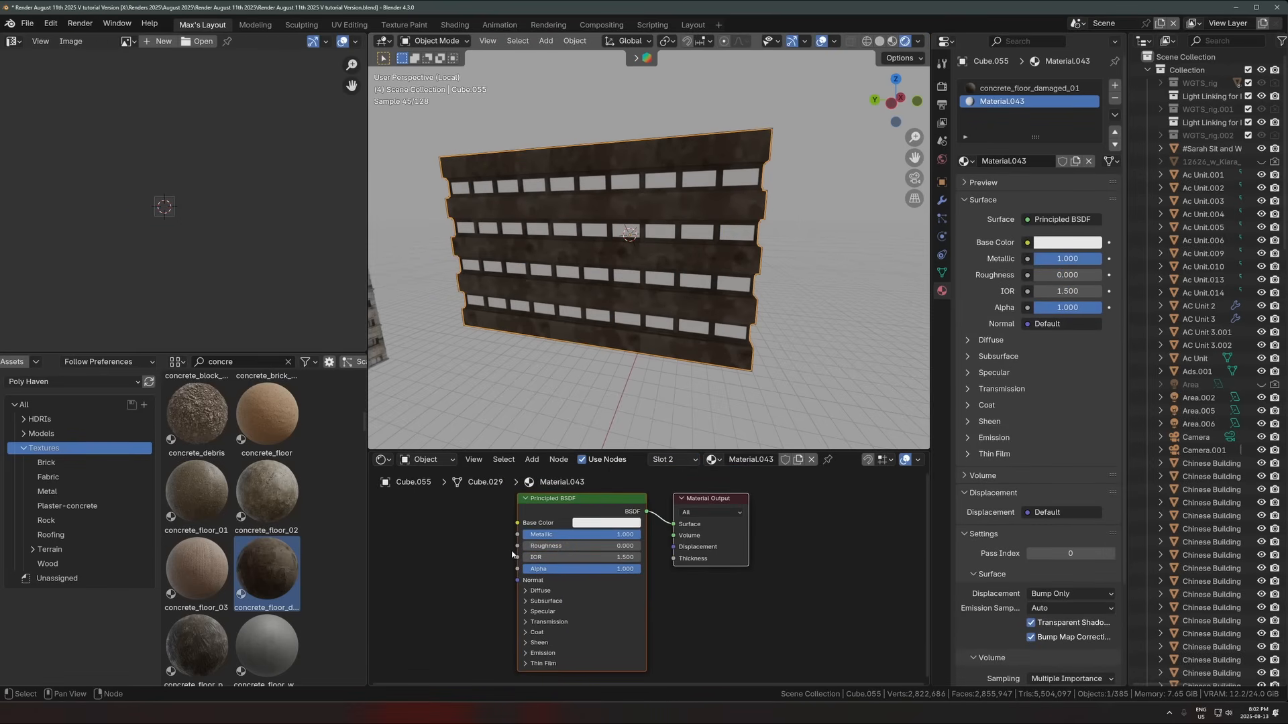
pyautogui.moveTo(630, 568); pyautogui.dragTo(581, 568)
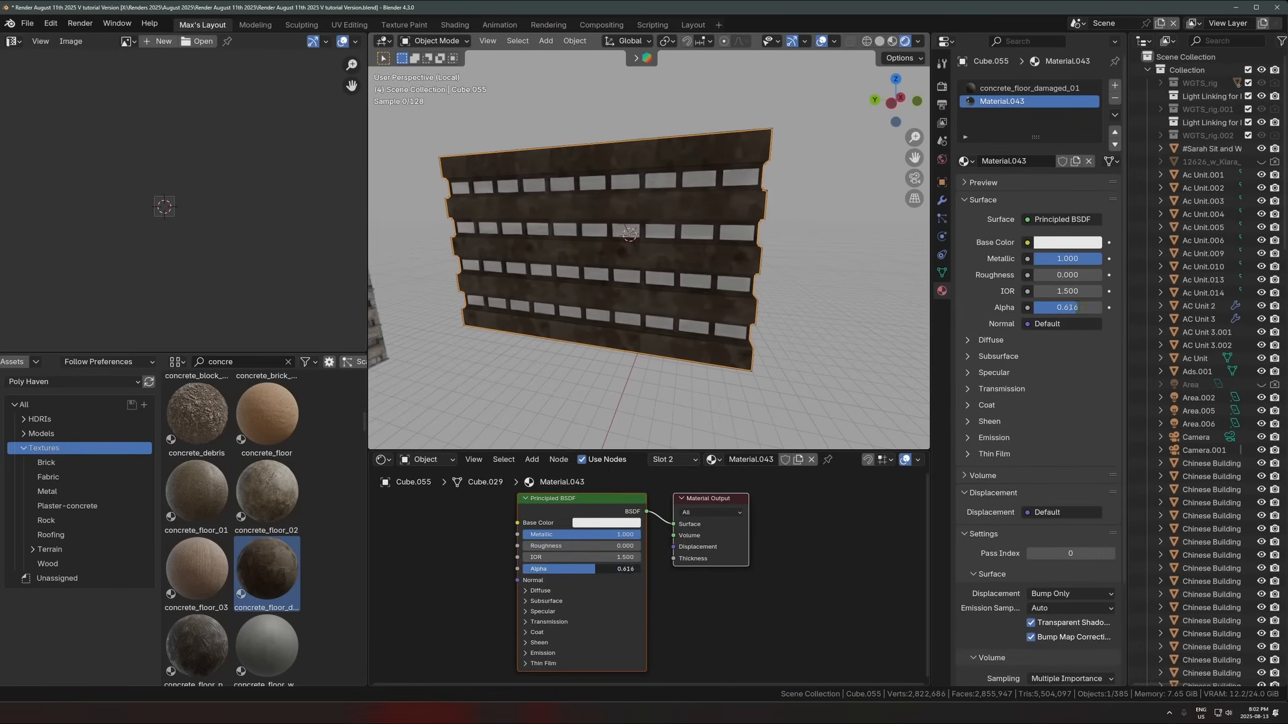
# Step: Change the window material's base color to a neutral grey with an HSV value of about 0.261
pyautogui.click(621, 523)
pyautogui.click(672, 430)
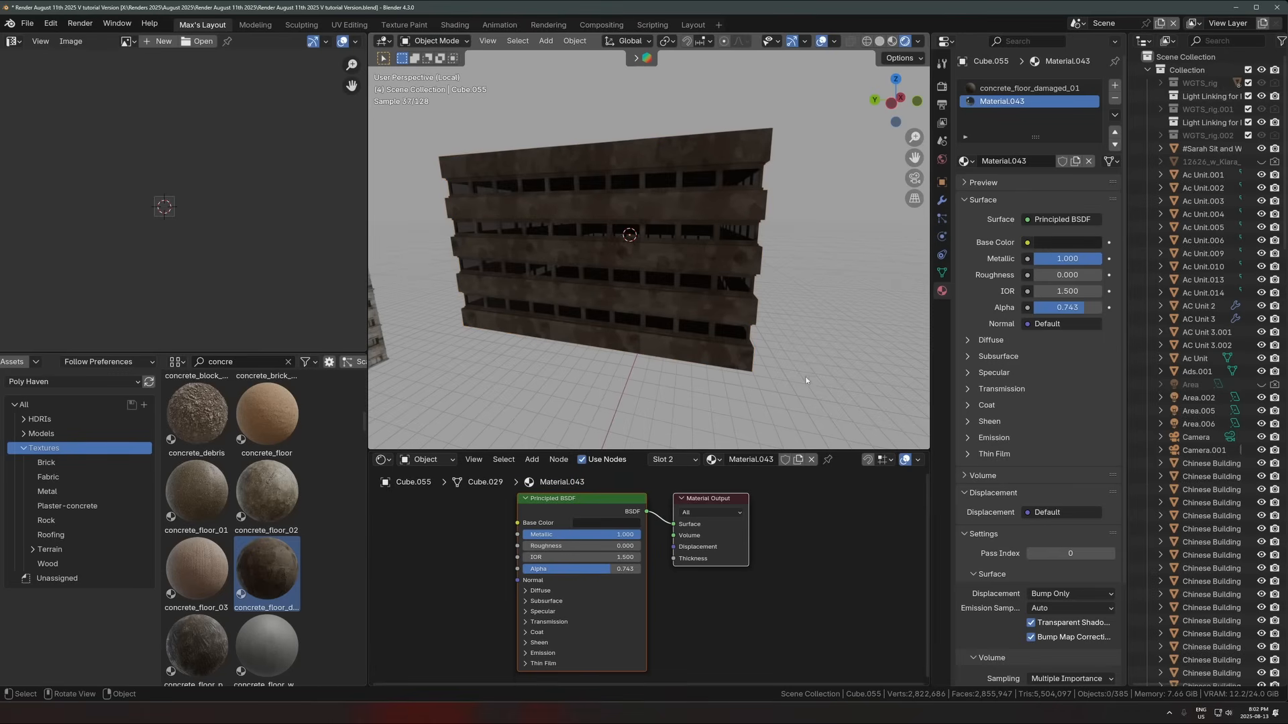
pyautogui.click(630, 521)
pyautogui.click(672, 387)
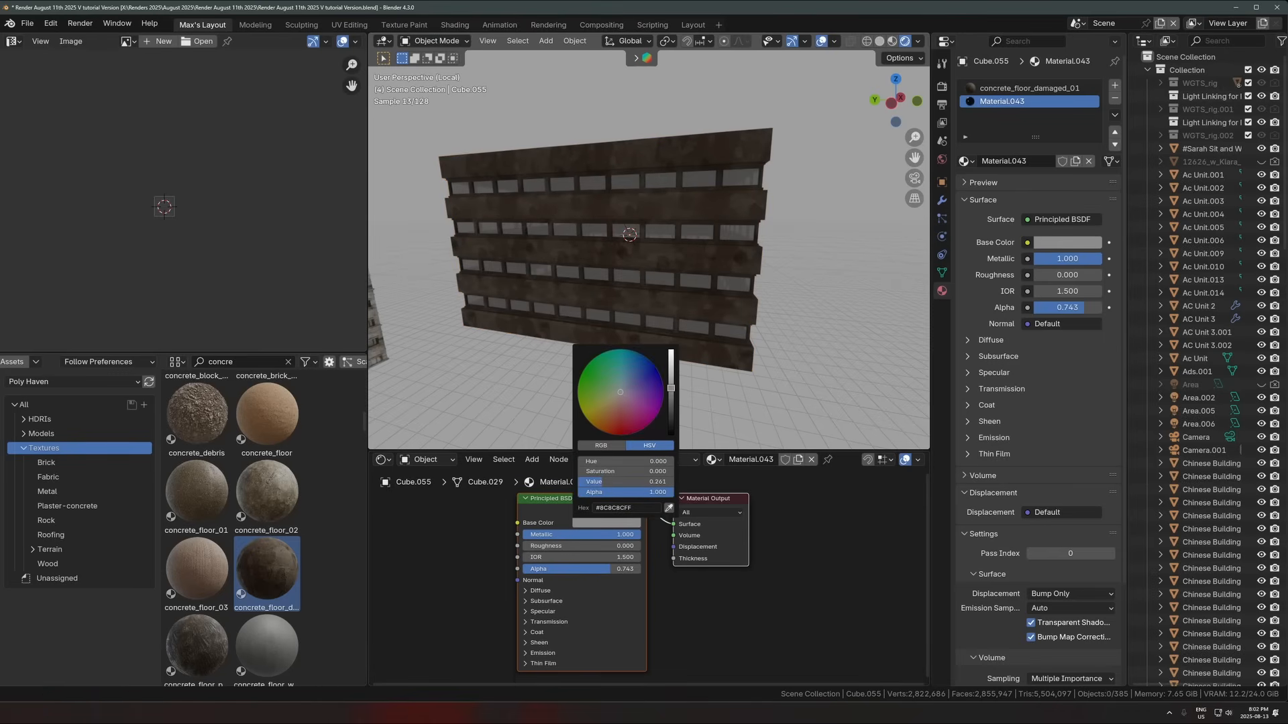
# Step: Try placing a duplicate of the textured block beside the original, and delete the copy
pyautogui.moveTo(654, 287); pyautogui.dragTo(580, 275, button='middle')
pyautogui.scroll(-4, 580, 275)
pyautogui.click(617, 261)
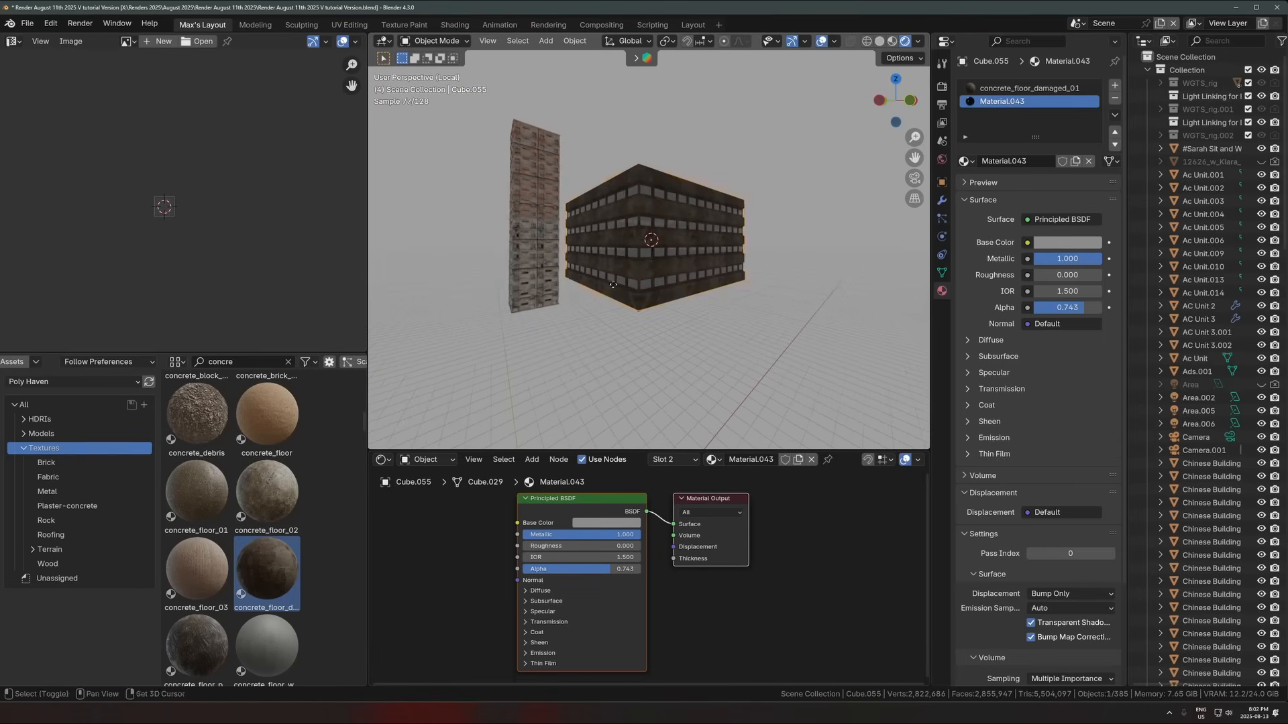
pyautogui.hotkey('shift', 'd')
pyautogui.click(493, 258)
pyautogui.moveTo(493, 259); pyautogui.dragTo(544, 245, button='middle')
pyautogui.press('Delete')
# Step: Select the original block and set its window material's metallic to 0
pyautogui.click(621, 280)
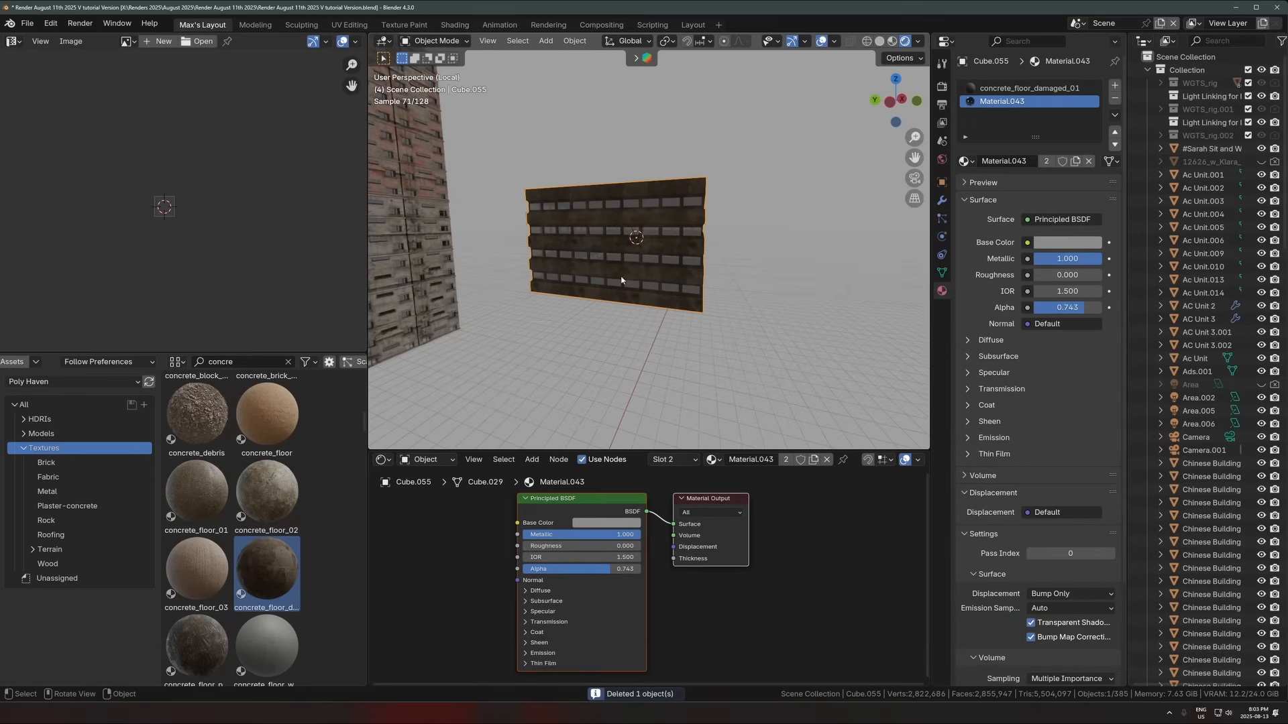
pyautogui.moveTo(611, 537); pyautogui.dragTo(491, 536)
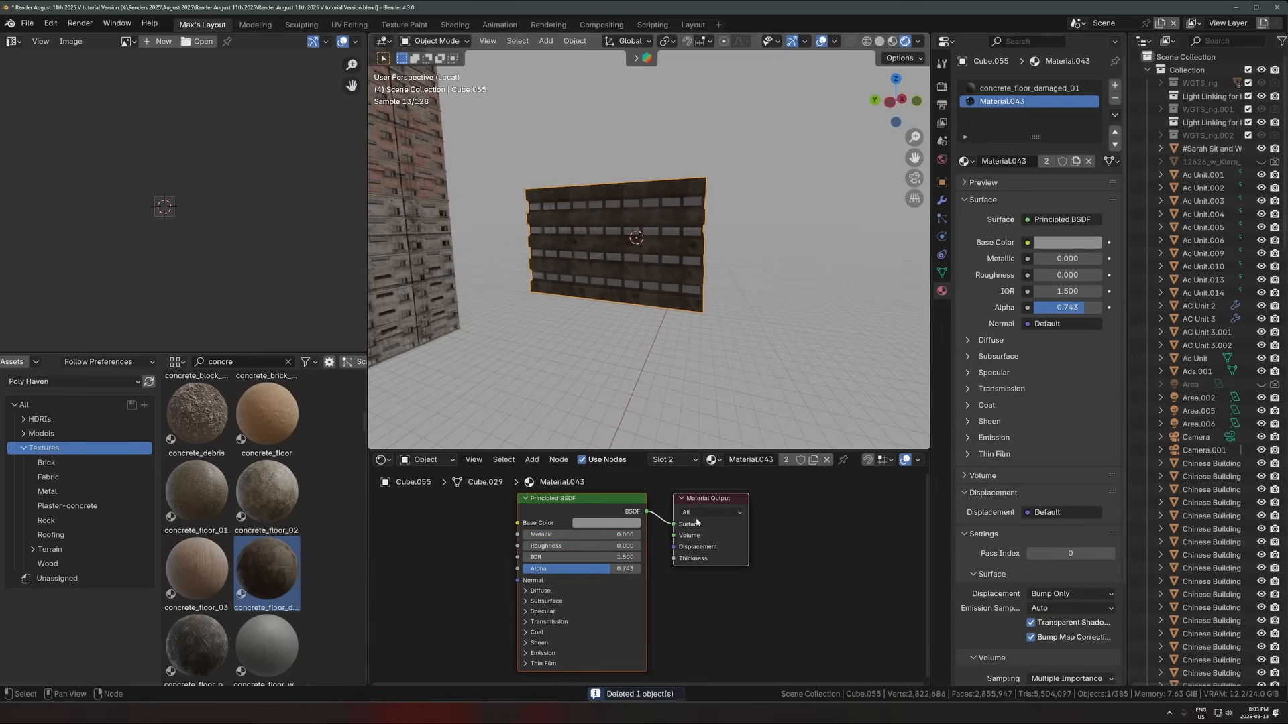
# Step: Set the window material's base color to white, alpha to 1.000 and transmission weight to 1.000
pyautogui.click(631, 526)
pyautogui.click(670, 350)
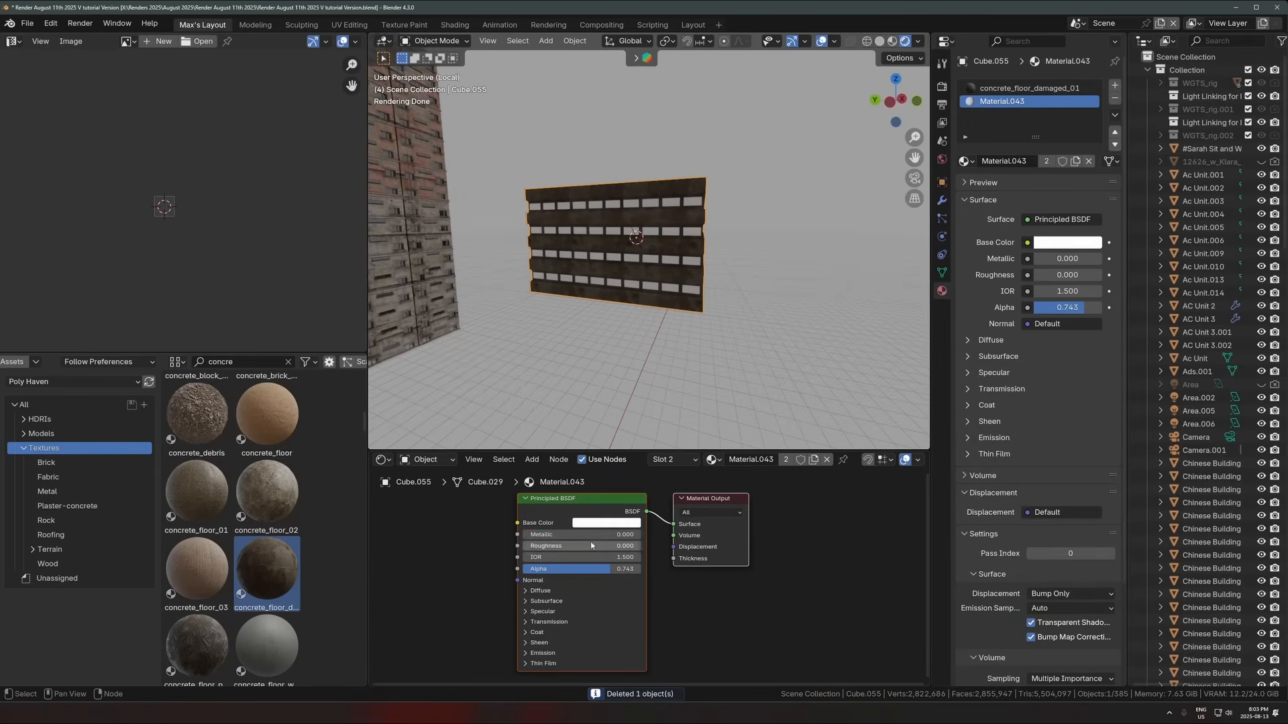
pyautogui.moveTo(594, 569); pyautogui.dragTo(644, 568)
pyautogui.click(545, 623)
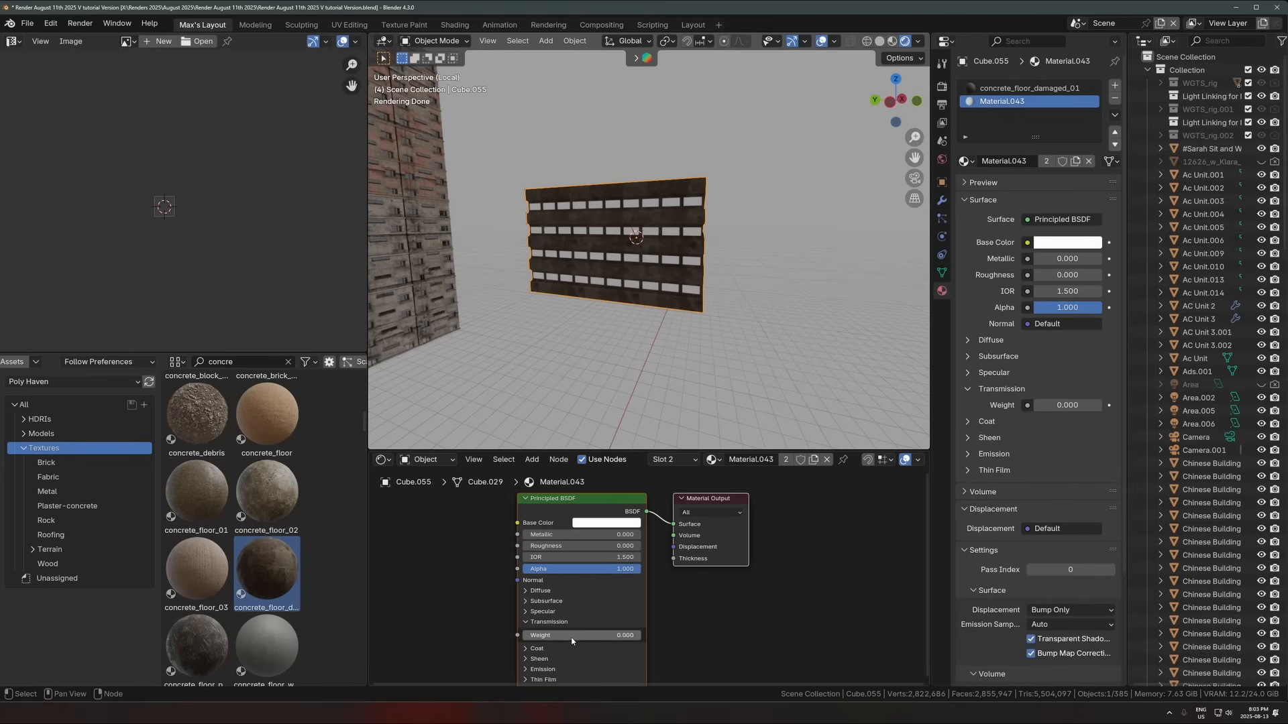
pyautogui.moveTo(573, 636); pyautogui.dragTo(641, 636)
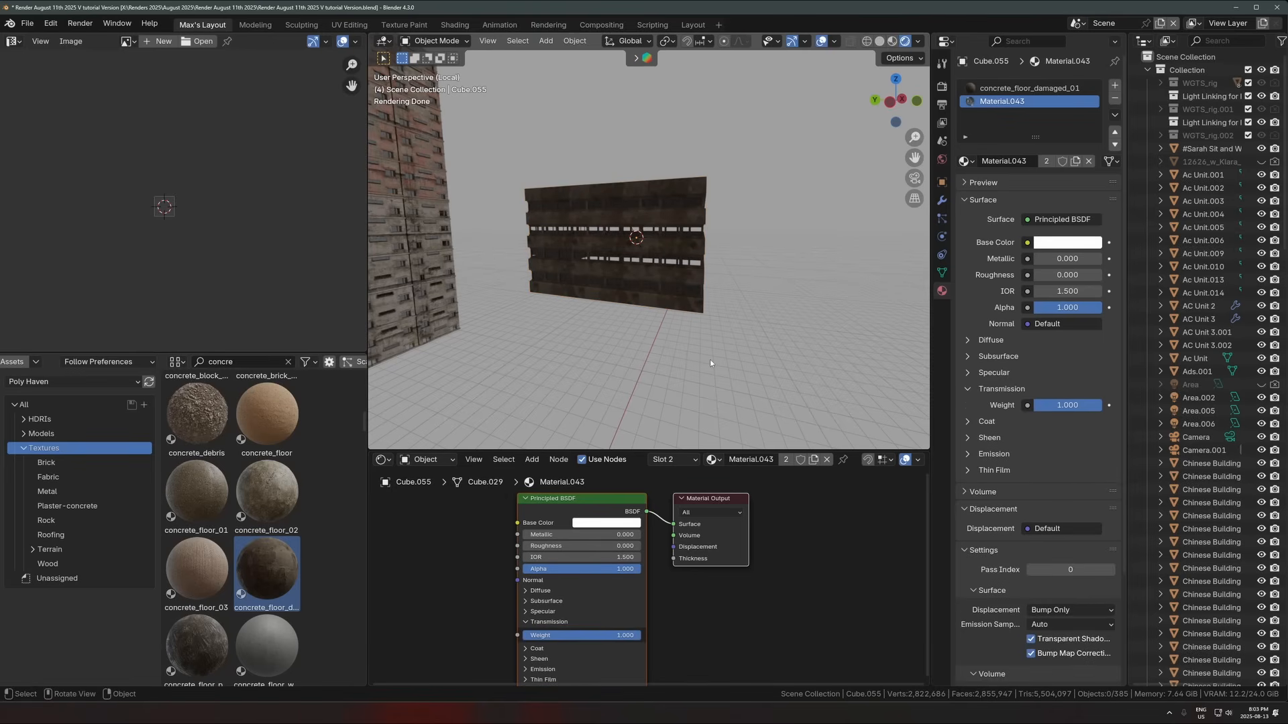
pyautogui.scroll(5, 678, 286)
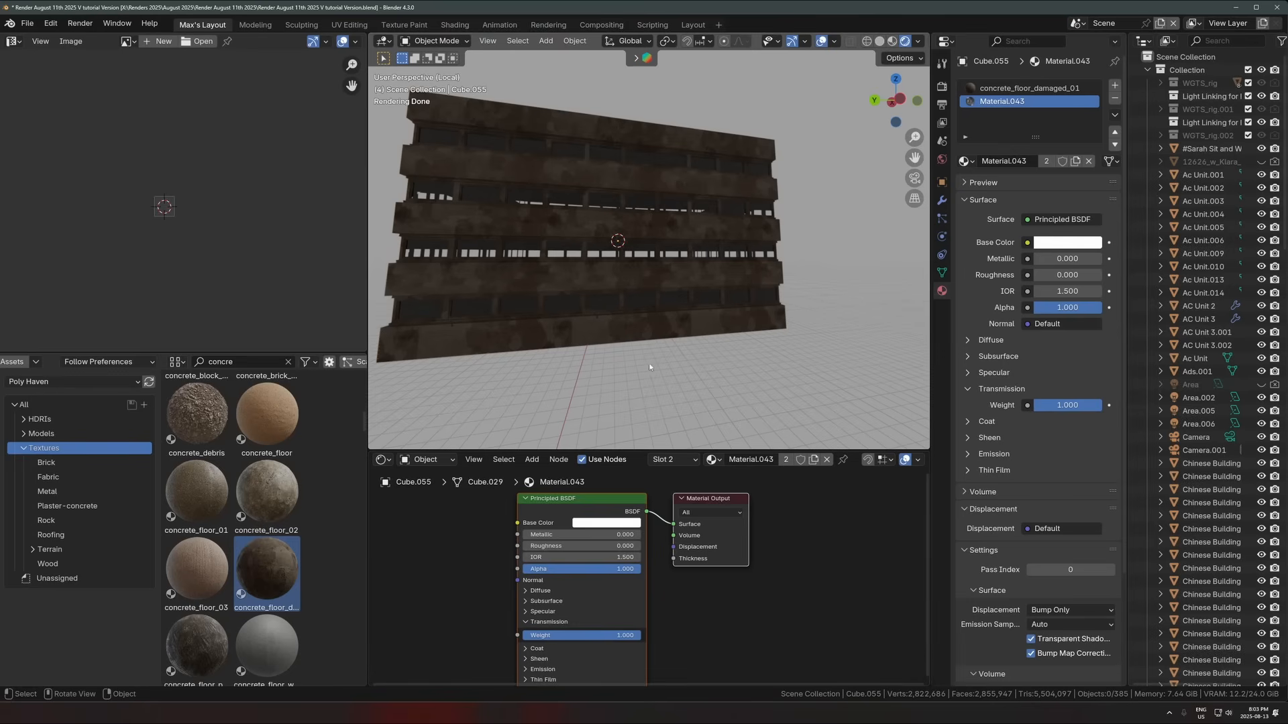
pyautogui.moveTo(648, 269); pyautogui.dragTo(637, 299, button='middle')
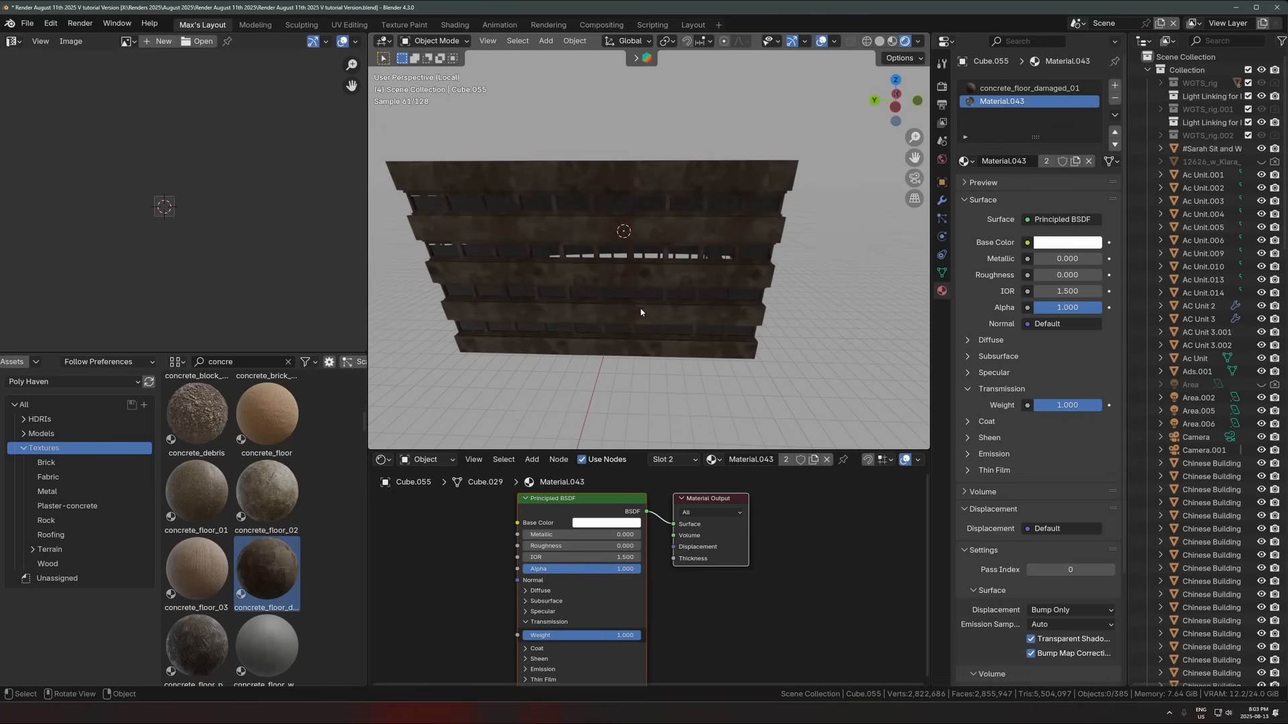
# Step: Select the concrete block and switch the viewport to solid shading
pyautogui.click(657, 344)
pyautogui.scroll(-4, 653, 295)
pyautogui.press('z')
pyautogui.click(715, 264)
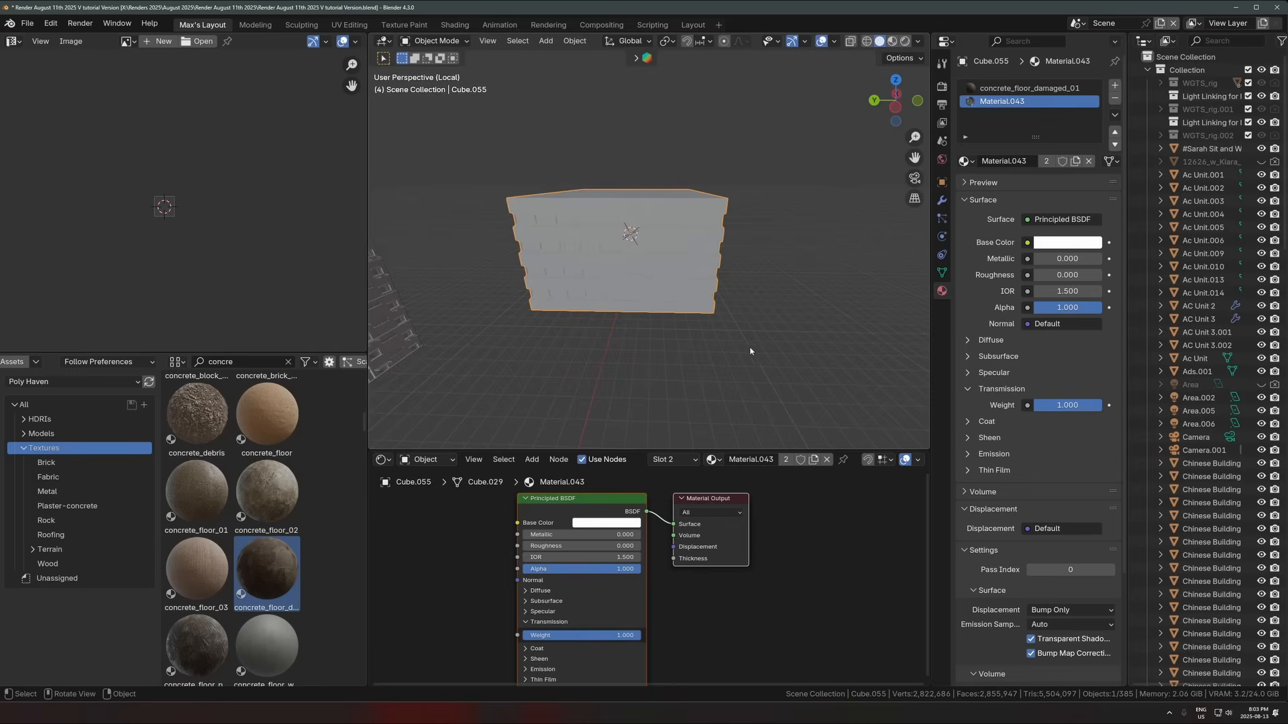
# Step: Examine a thin rusty-metal bar projecting from the existing tower's facade in Edit Mode
pyautogui.moveTo(751, 350)
pyautogui.keyDown('shift'); pyautogui.mouseDown(button='middle')
pyautogui.moveTo(530, 294)
pyautogui.moveTo(701, 271)
pyautogui.moveTo(651, 282)
pyautogui.moveTo(702, 255)
pyautogui.moveTo(655, 276)
pyautogui.mouseUp(button='middle'); pyautogui.keyUp('shift')
pyautogui.click(532, 290)
pyautogui.scroll(2, 533, 288)
pyautogui.scroll(2, 701, 271)
pyautogui.press('Tab')
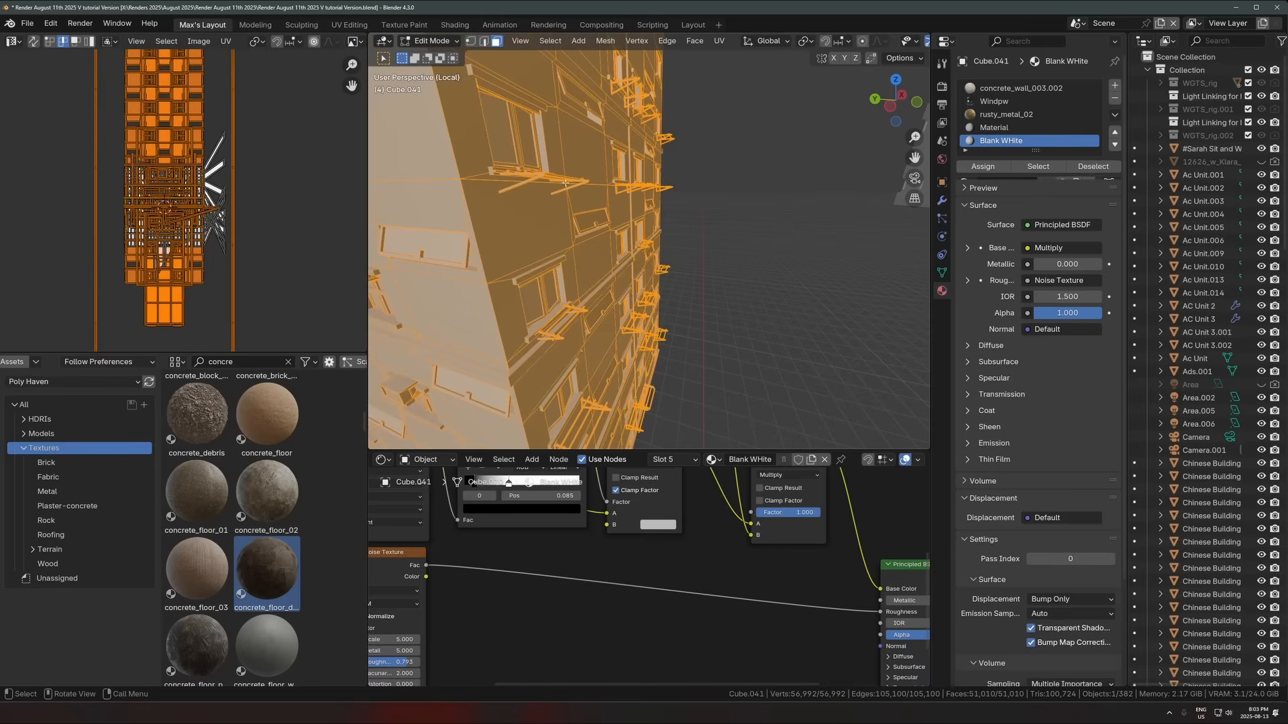
pyautogui.click(545, 183)
pyautogui.click(531, 180)
pyautogui.press('KP_Decimal')
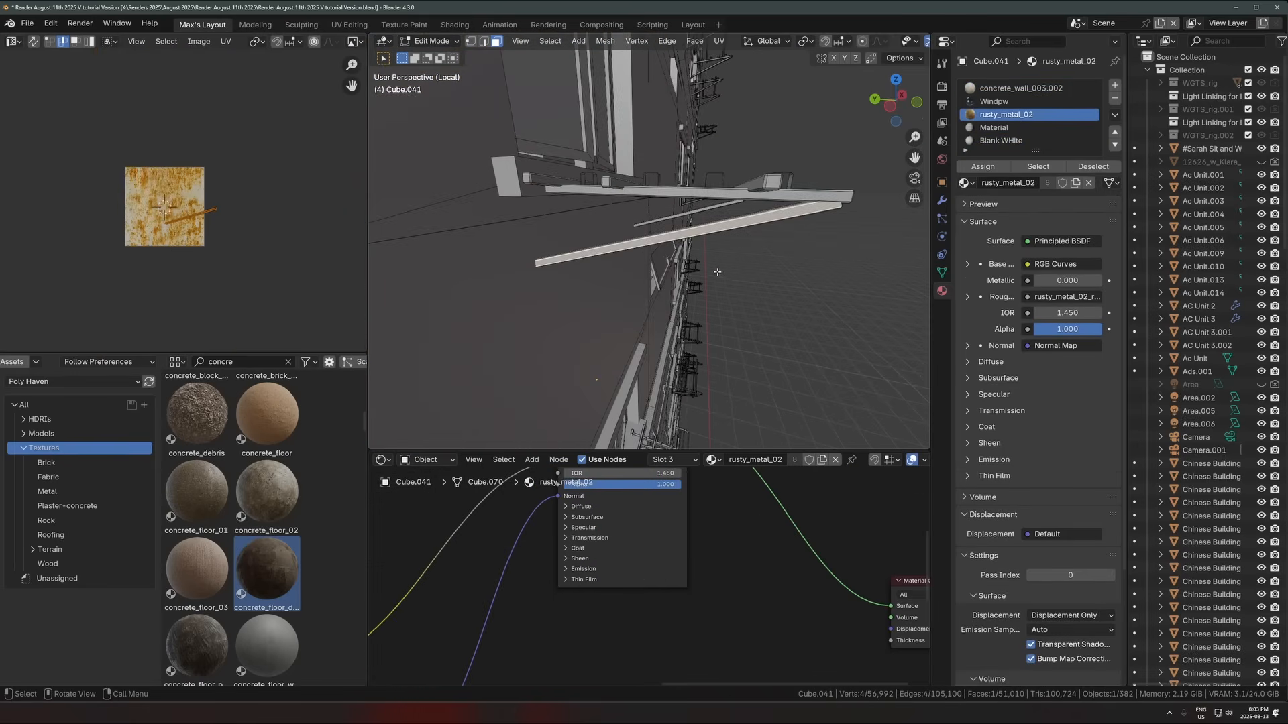
pyautogui.moveTo(717, 231); pyautogui.dragTo(577, 221, button='middle')
pyautogui.scroll(-4, 577, 252)
pyautogui.press('Tab')
pyautogui.scroll(-4, 704, 276)
pyautogui.scroll(-3, 720, 233)
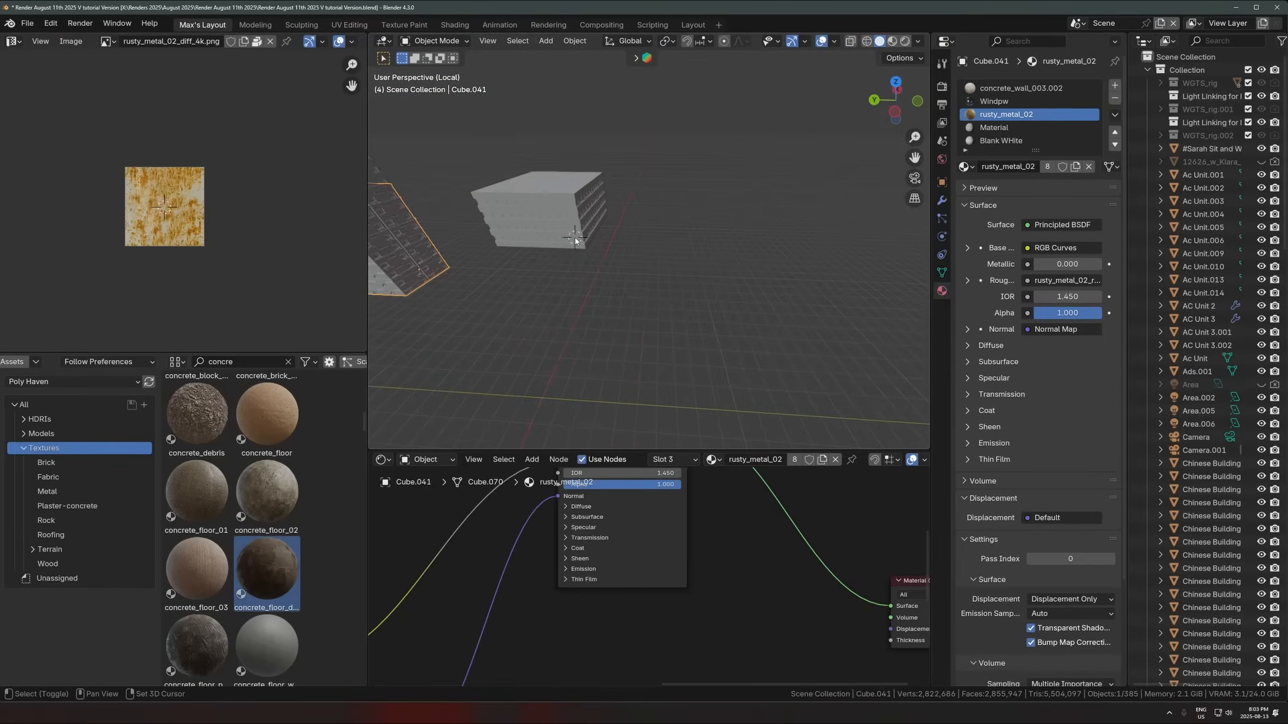
# Step: Add a cube at the 3D cursor, shift it along X, and move it -15.43 m along Y clear of the block
pyautogui.hotkey('shift', 'a')
pyautogui.click(603, 250)
pyautogui.press('g')
pyautogui.press('x')
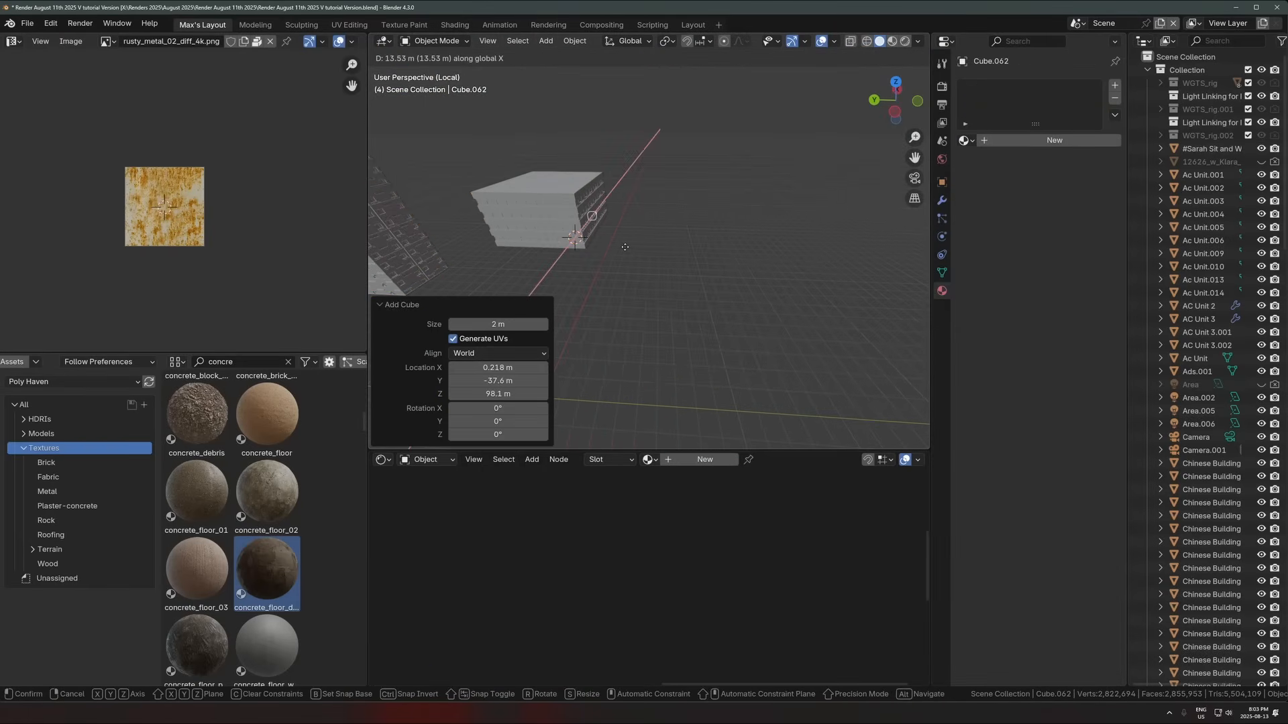
pyautogui.click(599, 251)
pyautogui.press('g')
pyautogui.press('y')
pyautogui.click(738, 250)
pyautogui.press('KP_Decimal')
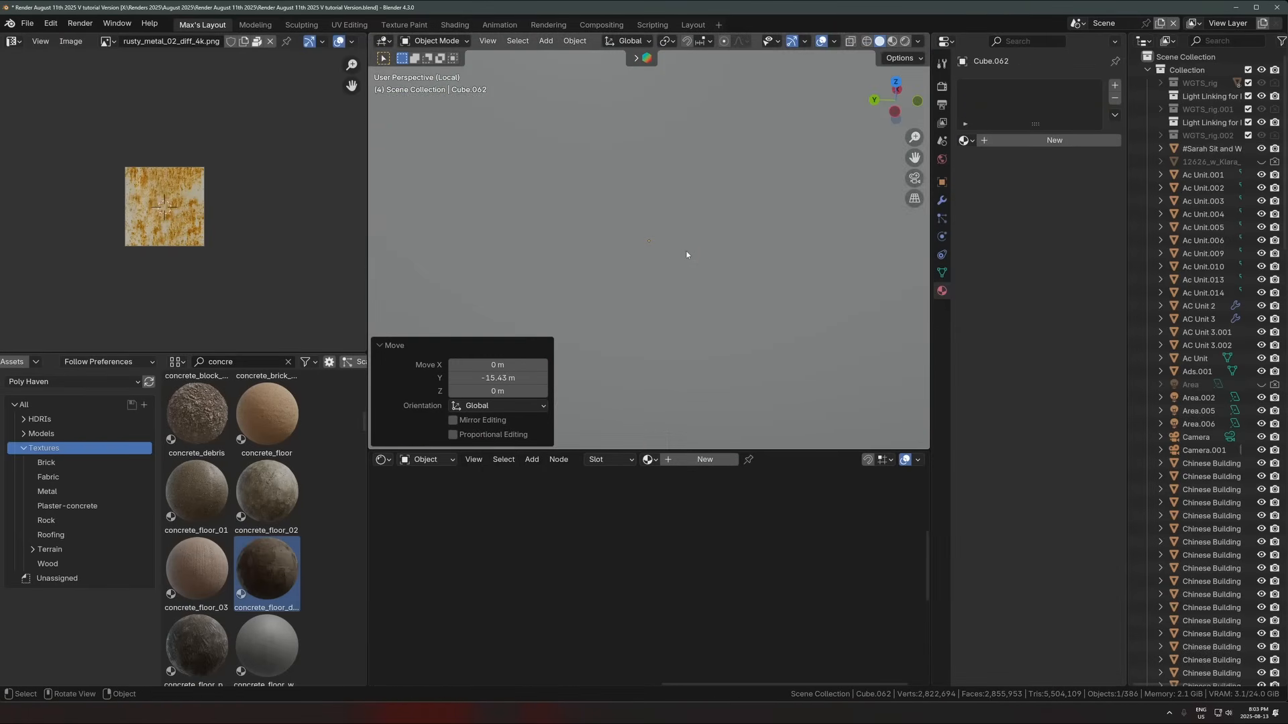
# Step: Scale the cube twice with Z locked into a thin vertical post, using a factor of about 0.347 the second time
pyautogui.scroll(2, 690, 248)
pyautogui.press('KP_1')
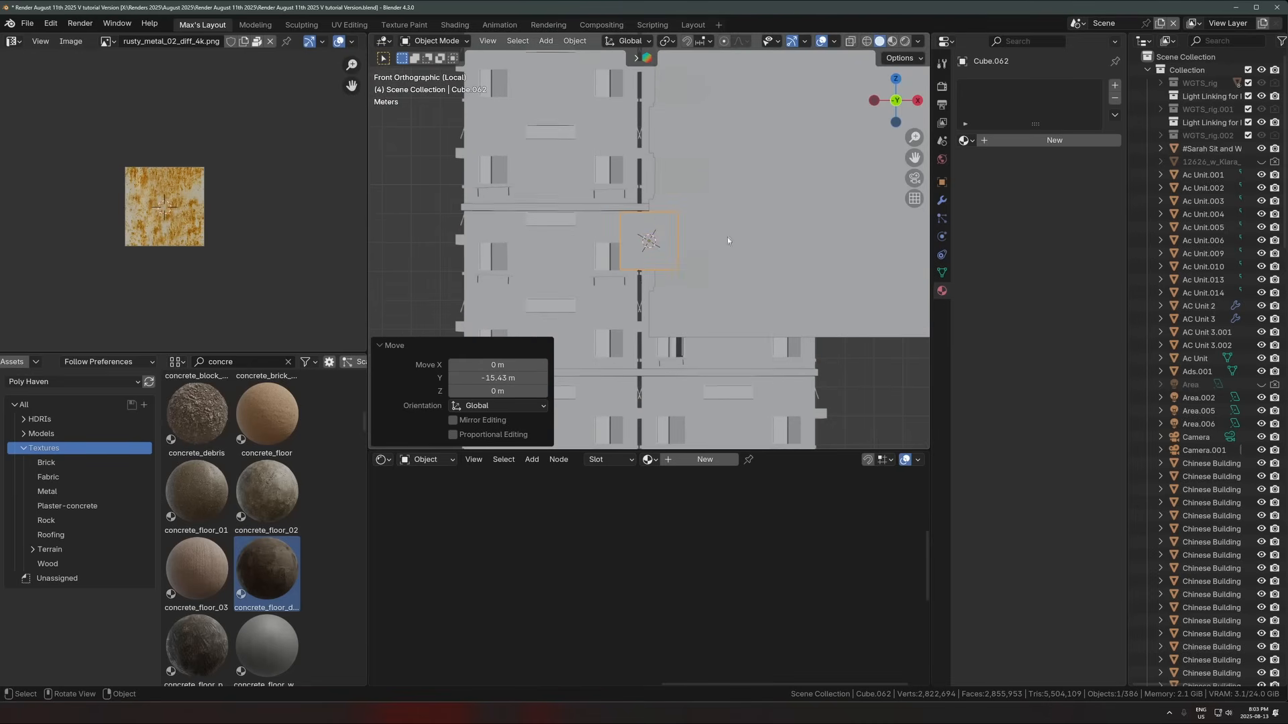
pyautogui.press('KP_3')
pyautogui.scroll(-2, 707, 281)
pyautogui.press('s')
pyautogui.hotkey('shift', 'z')
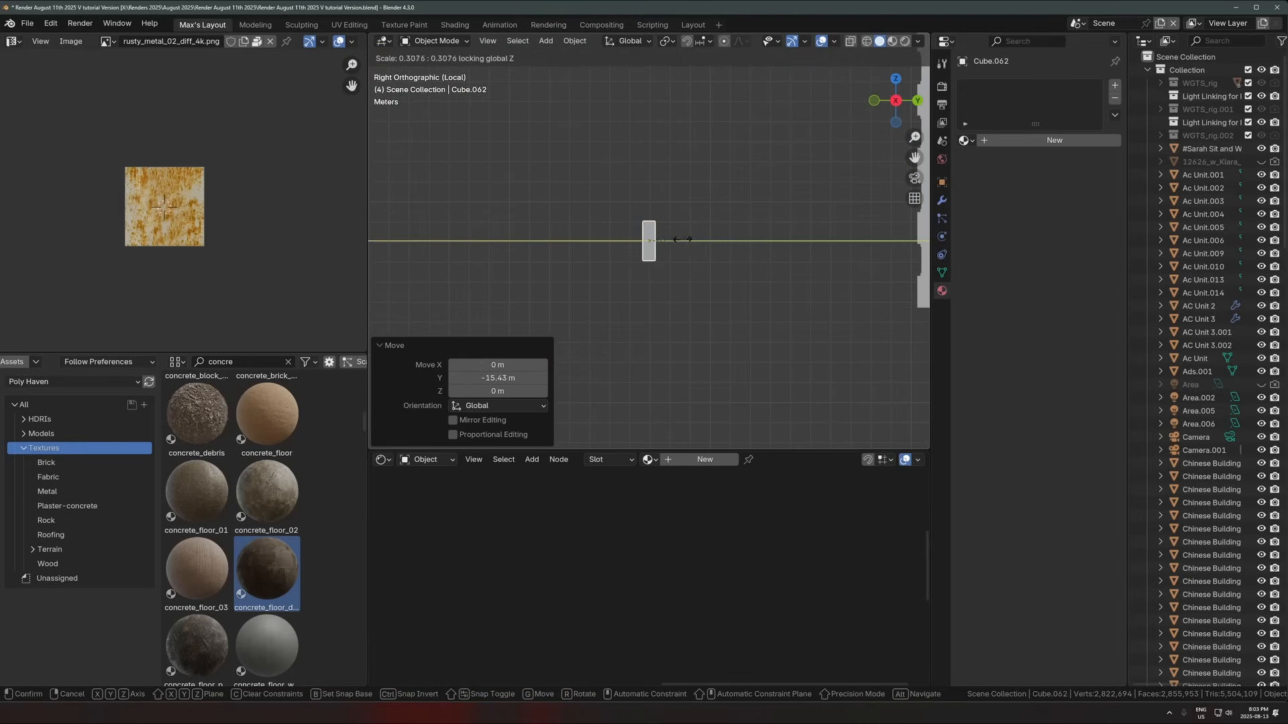
pyautogui.click(673, 240)
pyautogui.press('s')
pyautogui.hotkey('shift', 'z')
pyautogui.click(692, 226)
pyautogui.scroll(5, 724, 211)
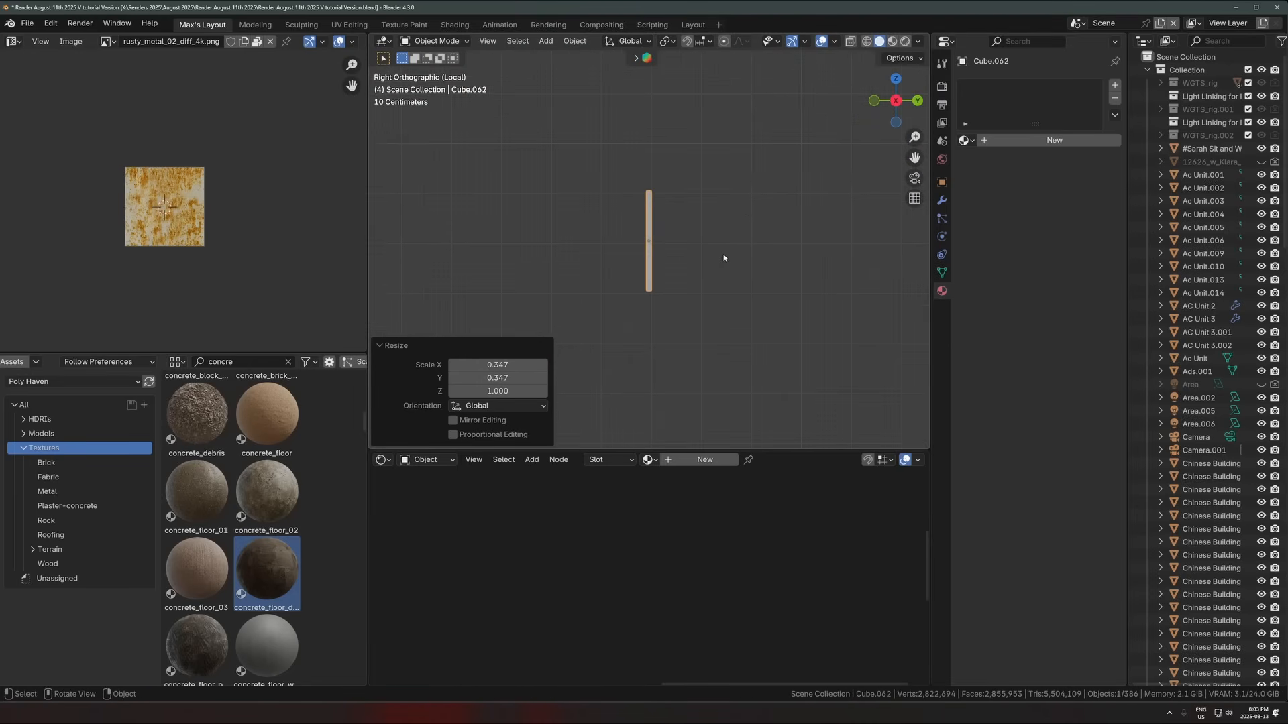
# Step: Duplicate the post, tilt the copy in side view and place it against the original
pyautogui.scroll(4, 723, 258)
pyautogui.hotkey('shift', 'd')
pyautogui.click(724, 212)
pyautogui.press('r')
pyautogui.click(681, 281)
pyautogui.press('g')
pyautogui.click(659, 267)
# Step: Rotate the tilted copy and move it so its lower end meets the post's foot as a diagonal brace
pyautogui.press('r')
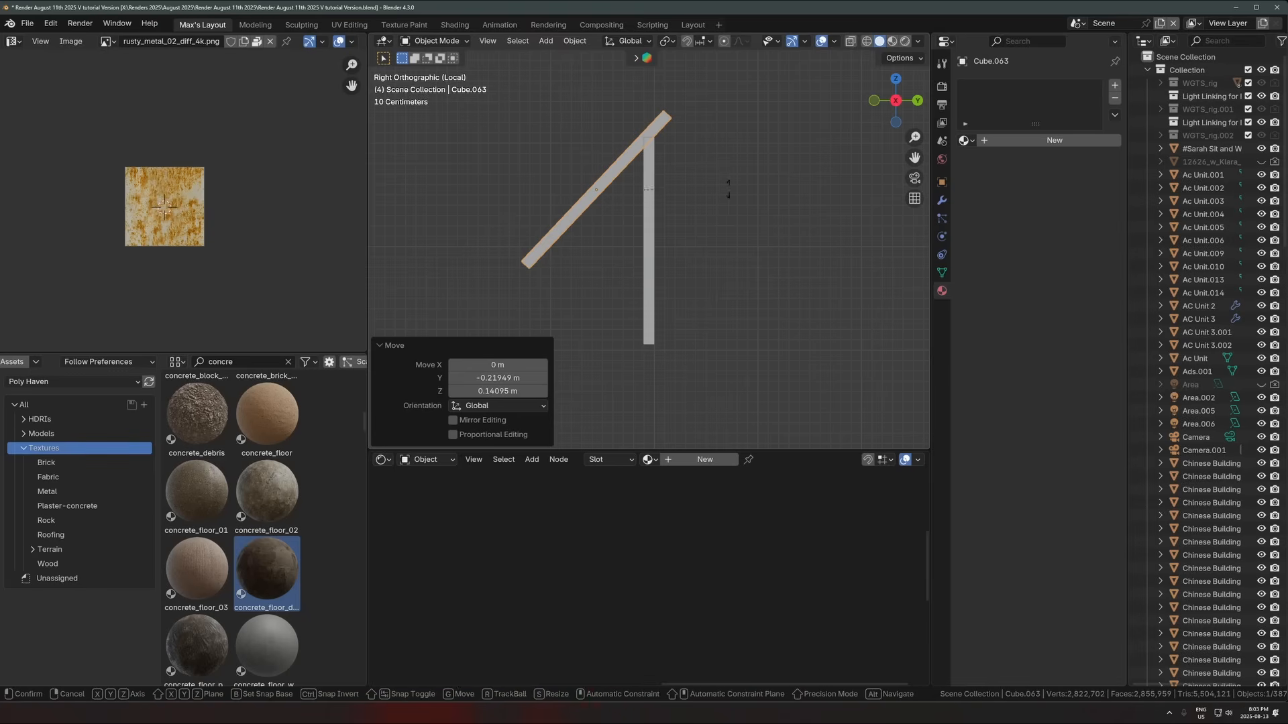
pyautogui.click(641, 109)
pyautogui.press('g')
pyautogui.click(621, 183)
pyautogui.press('r')
pyautogui.click(581, 176)
pyautogui.press('g')
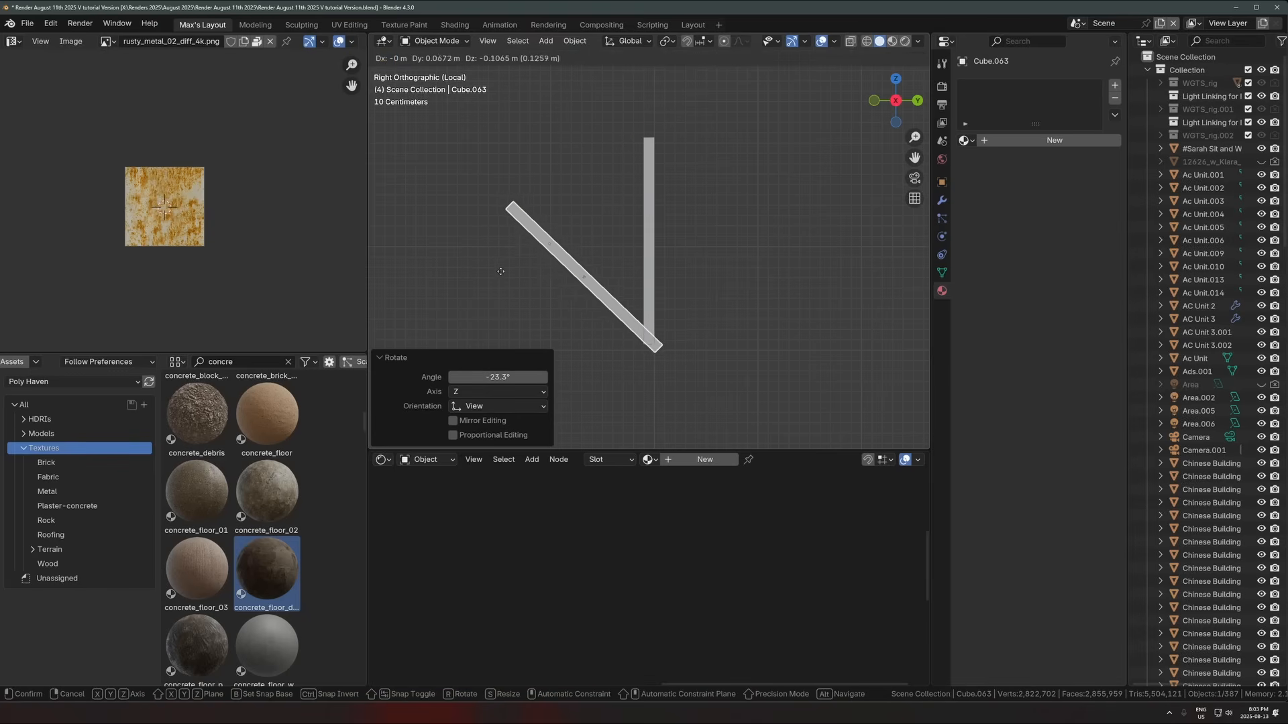
pyautogui.click(517, 262)
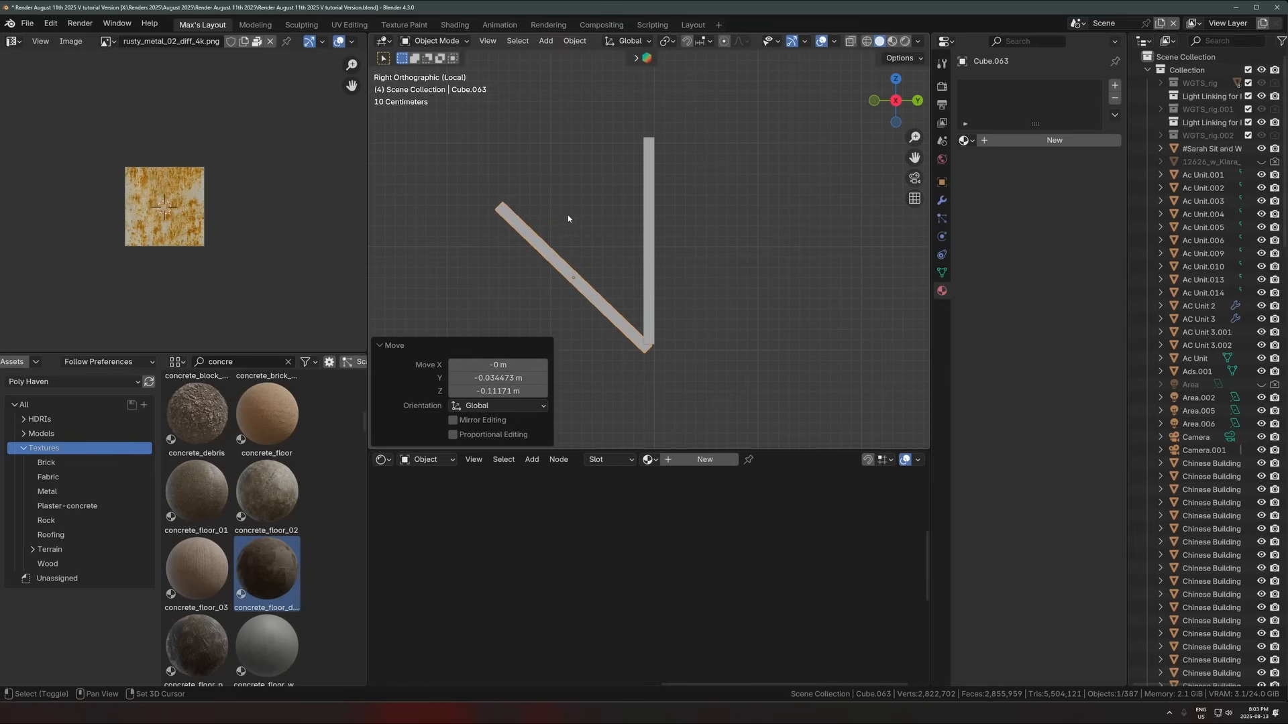
# Step: Place the 3D cursor between the bars' upper ends, add a plane there, raise it and rotate it -21.8°
pyautogui.keyDown('shift'); pyautogui.rightClick(568, 183); pyautogui.keyUp('shift')
pyautogui.hotkey('shift', 'a')
pyautogui.click(640, 186)
pyautogui.press('g')
pyautogui.click(687, 181)
pyautogui.press('r')
pyautogui.click(694, 131)
# Step: Enlarge the plane slightly and adjust its slope and position so it rests on the tips of both bars
pyautogui.press('s')
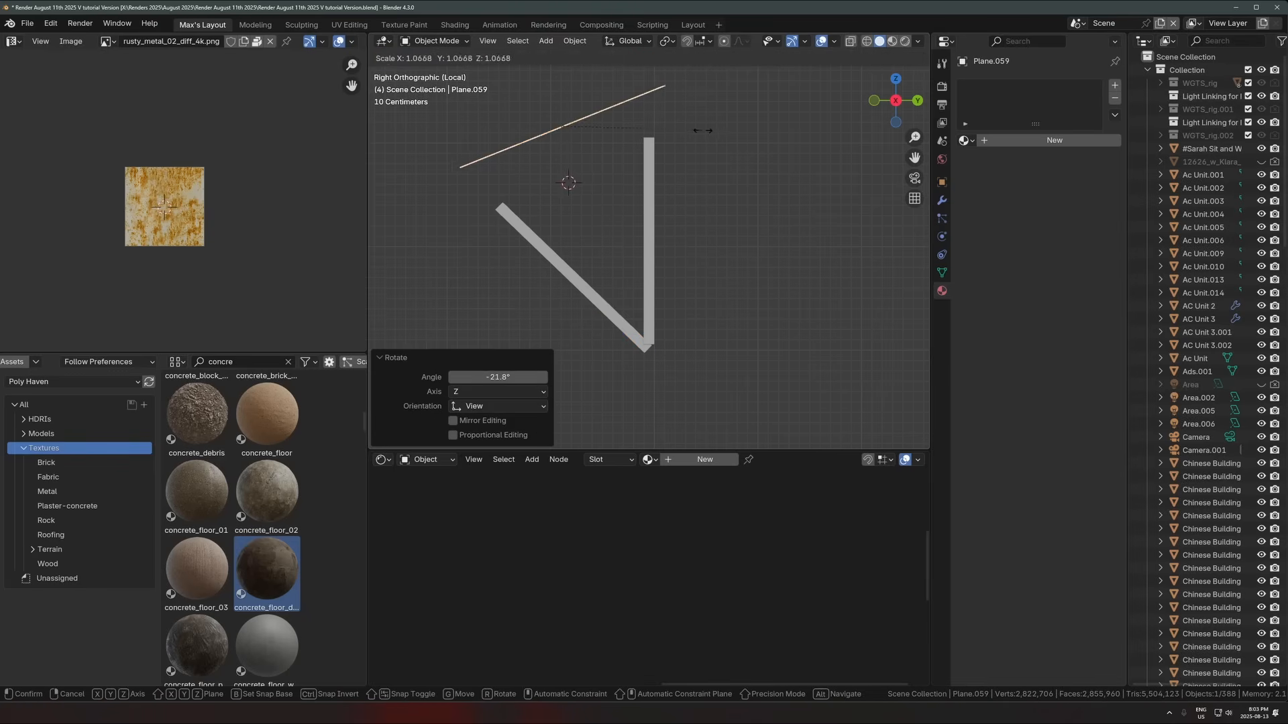
pyautogui.click(704, 134)
pyautogui.press('r')
pyautogui.click(737, 239)
pyautogui.press('g')
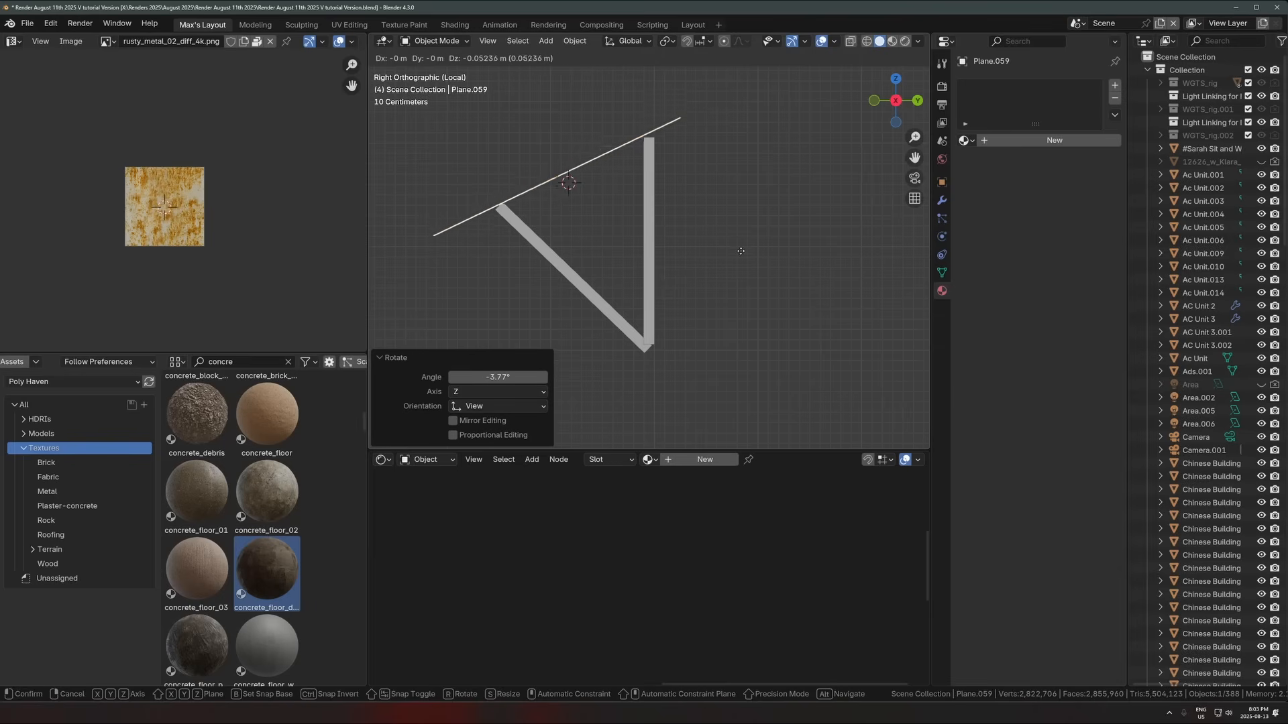
pyautogui.click(722, 222)
pyautogui.press('r')
pyautogui.click(706, 229)
# Step: Add a centered loop cut across the plane and move it along Z to bend the sheet into a canopy
pyautogui.moveTo(597, 199); pyautogui.dragTo(631, 220, button='middle')
pyautogui.press('Tab')
pyautogui.hotkey('ctrl', 'r')
pyautogui.click(708, 240)
pyautogui.rightClick(711, 241)
pyautogui.press('g')
pyautogui.moveTo(713, 241); pyautogui.dragTo(684, 231, button='middle')
pyautogui.press('z')
pyautogui.click(608, 209)
pyautogui.press('Tab')
# Step: Adjust the canopy sheet's height along Z and stretch it along X into a long awning
pyautogui.press('g')
pyautogui.press('z')
pyautogui.click(661, 192)
pyautogui.click(651, 247)
pyautogui.click(607, 228)
pyautogui.scroll(-3, 653, 237)
pyautogui.press('s')
pyautogui.press('x')
pyautogui.click(705, 245)
# Step: Select the two support bars and move them about -7.35 m along X to the awning's far end
pyautogui.click(646, 249)
pyautogui.press('g')
pyautogui.press('x')
pyautogui.rightClick(502, 247)
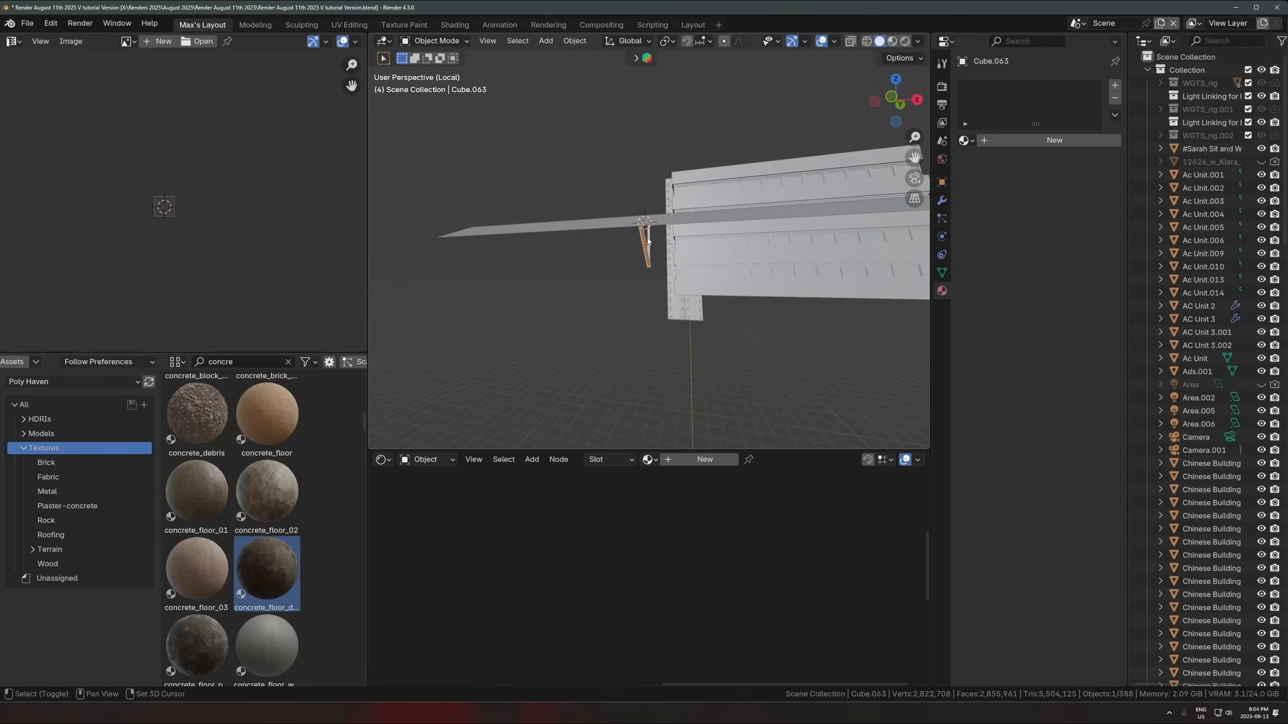
pyautogui.press('g')
pyautogui.press('x')
pyautogui.click(503, 242)
pyautogui.moveTo(504, 241); pyautogui.dragTo(534, 235, button='middle')
# Step: Duplicate the support pair three times along X under the awning, offsetting the last copy about 2.5 m
pyautogui.scroll(-2, 535, 235)
pyautogui.hotkey('shift', 'd')
pyautogui.press('x')
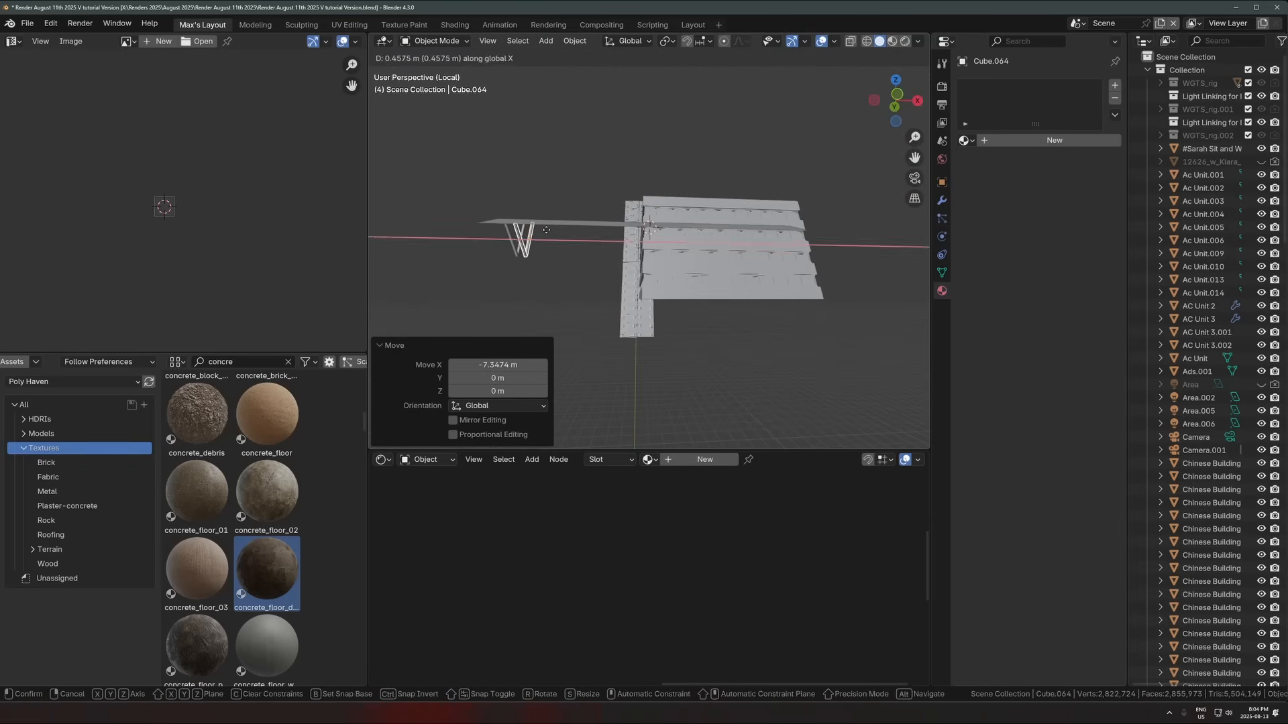
pyautogui.click(547, 234)
pyautogui.hotkey('shift', 'd')
pyautogui.press('x')
pyautogui.click(771, 238)
pyautogui.hotkey('shift', 'd')
pyautogui.press('x')
pyautogui.click(806, 239)
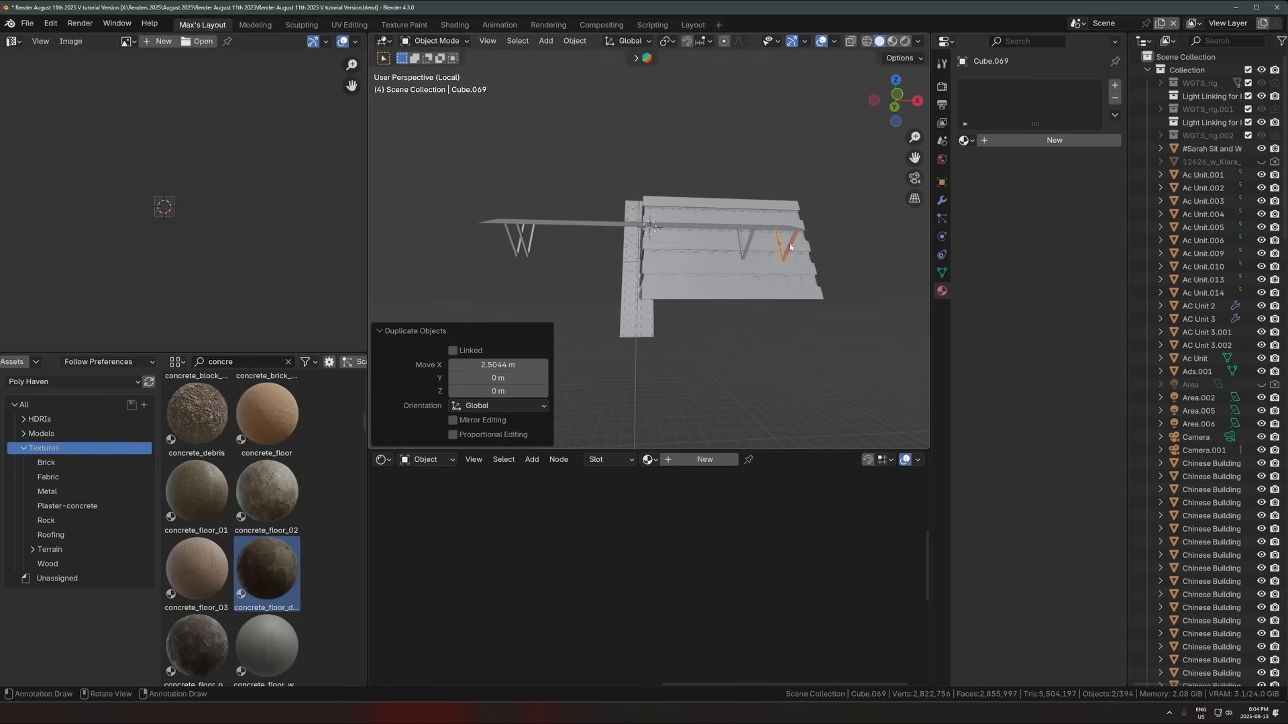
# Step: Join all awning parts into one object and apply the rusty_metal_sheet material from a "rusty" texture search in rendered view
pyautogui.moveTo(744, 254); pyautogui.dragTo(522, 366, button='middle')
pyautogui.press('a')
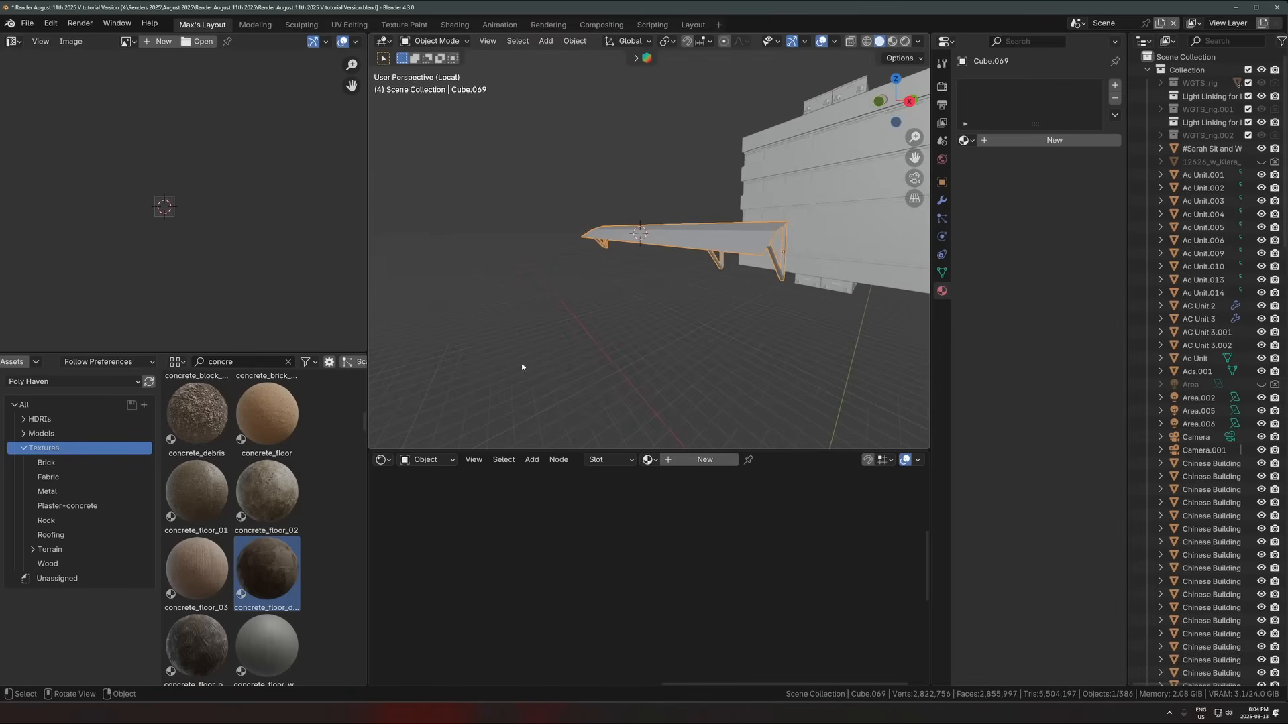
pyautogui.click(263, 362)
pyautogui.write('rusty')
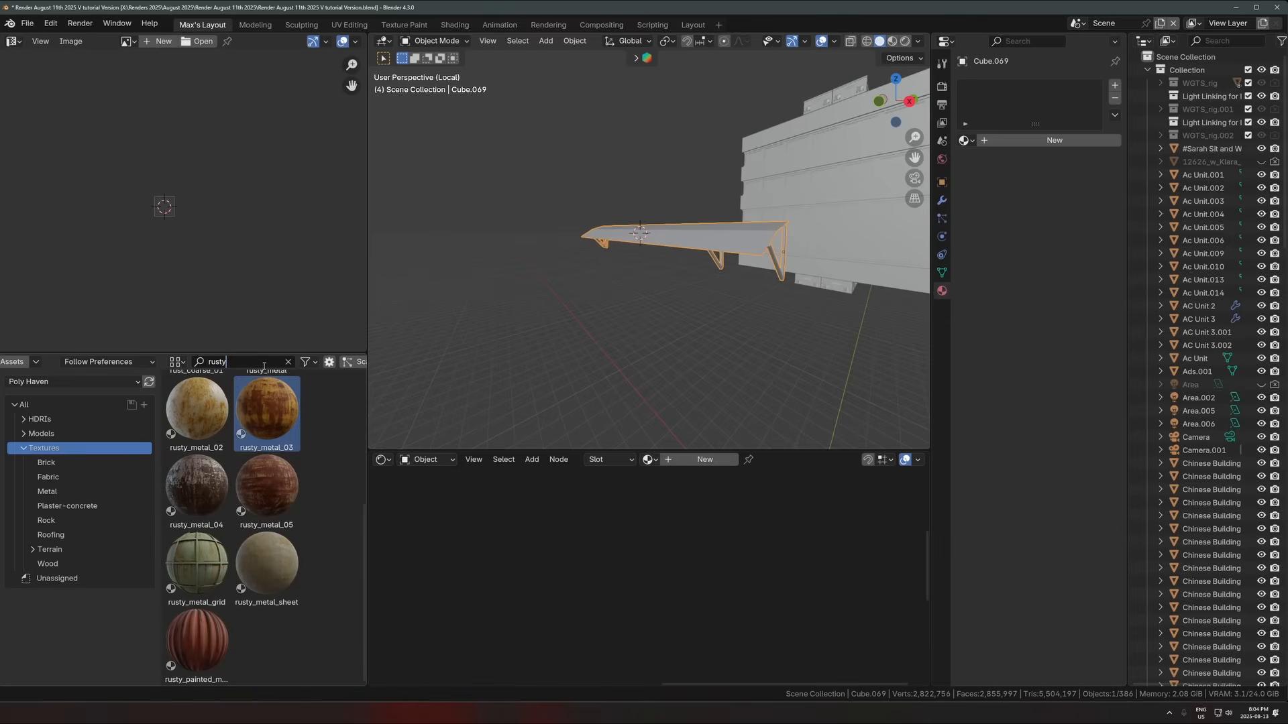
pyautogui.write('z')
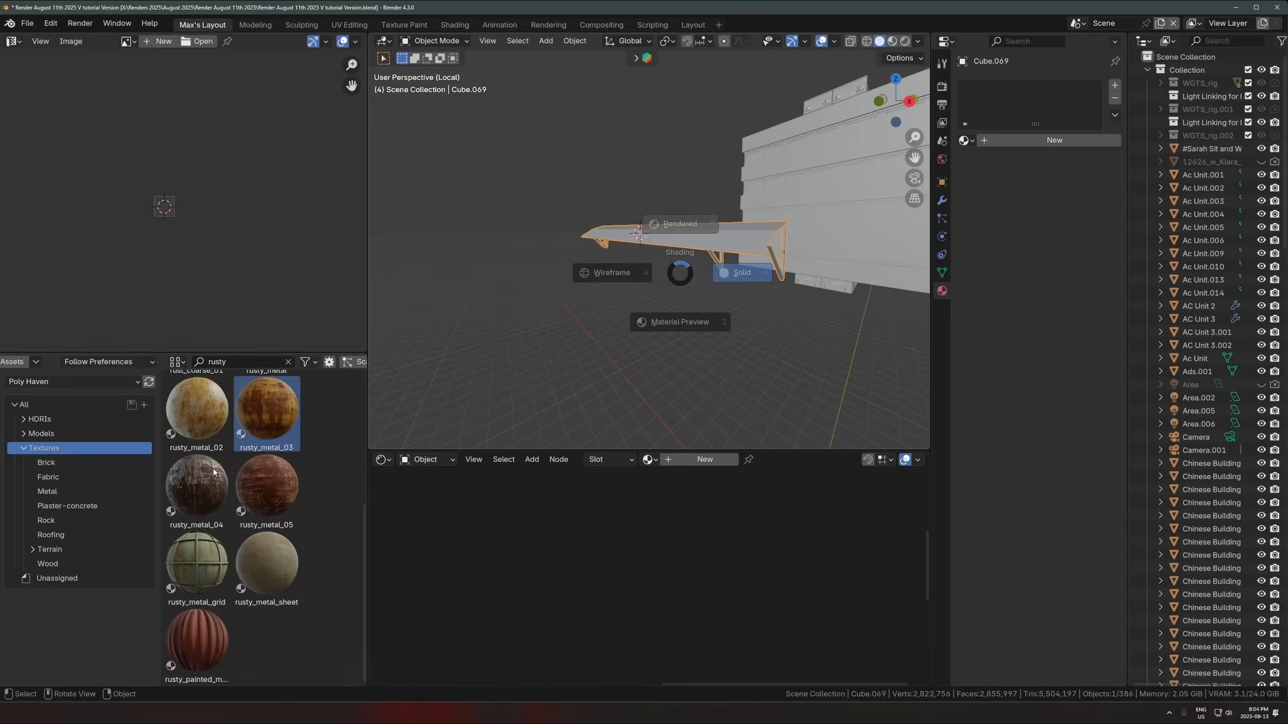
pyautogui.moveTo(279, 560); pyautogui.dragTo(662, 250)
pyautogui.moveTo(667, 263); pyautogui.dragTo(689, 267, button='middle')
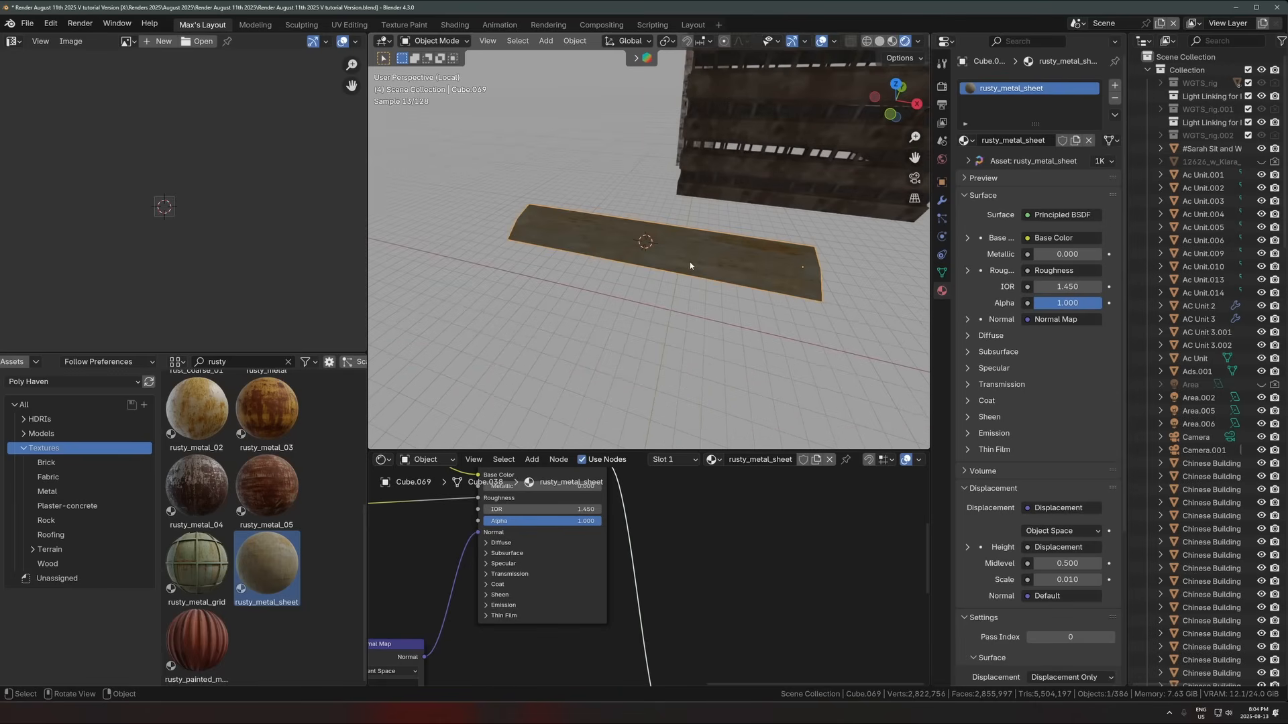
# Step: Unwrap the awning's UVs with Cube Projection
pyautogui.press('Tab')
pyautogui.press('u')
pyautogui.moveTo(650, 261)
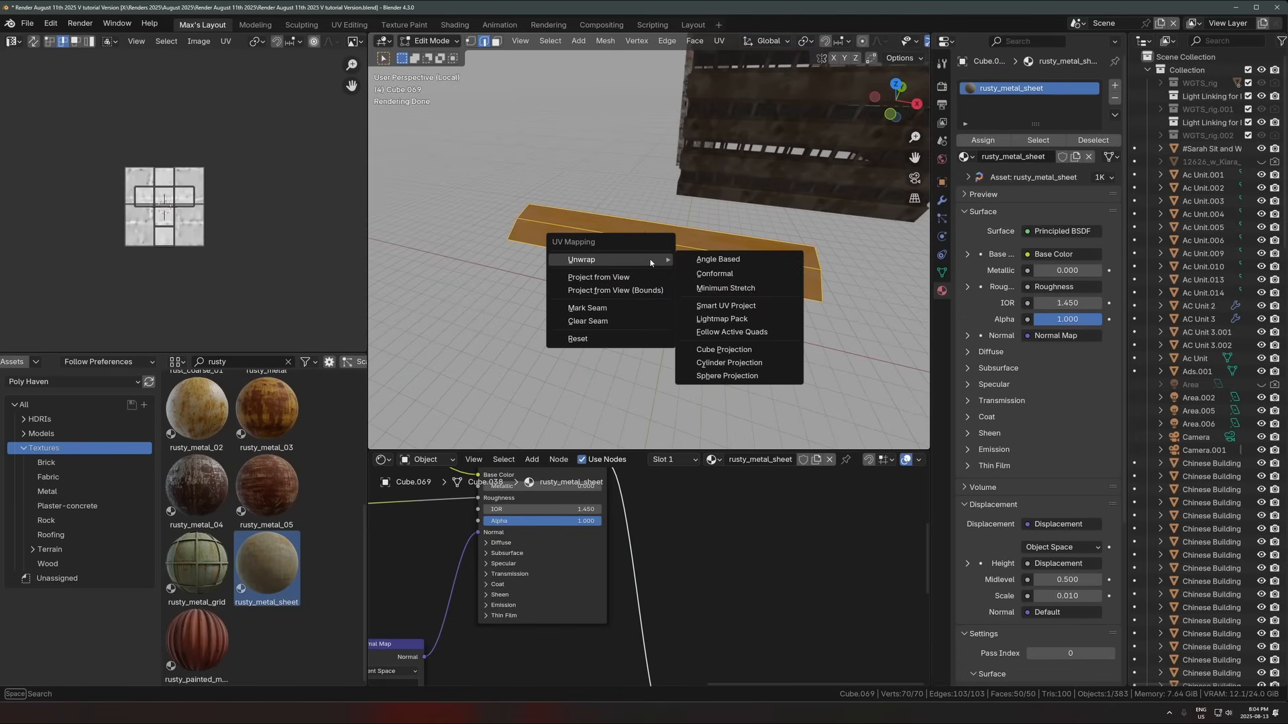
pyautogui.click(747, 350)
pyautogui.press('Tab')
pyautogui.moveTo(644, 254); pyautogui.dragTo(803, 217, button='middle')
# Step: Set the 3D cursor on the block's facade, snap the awning to it, and scale the awning by 0.472
pyautogui.scroll(-4, 802, 218)
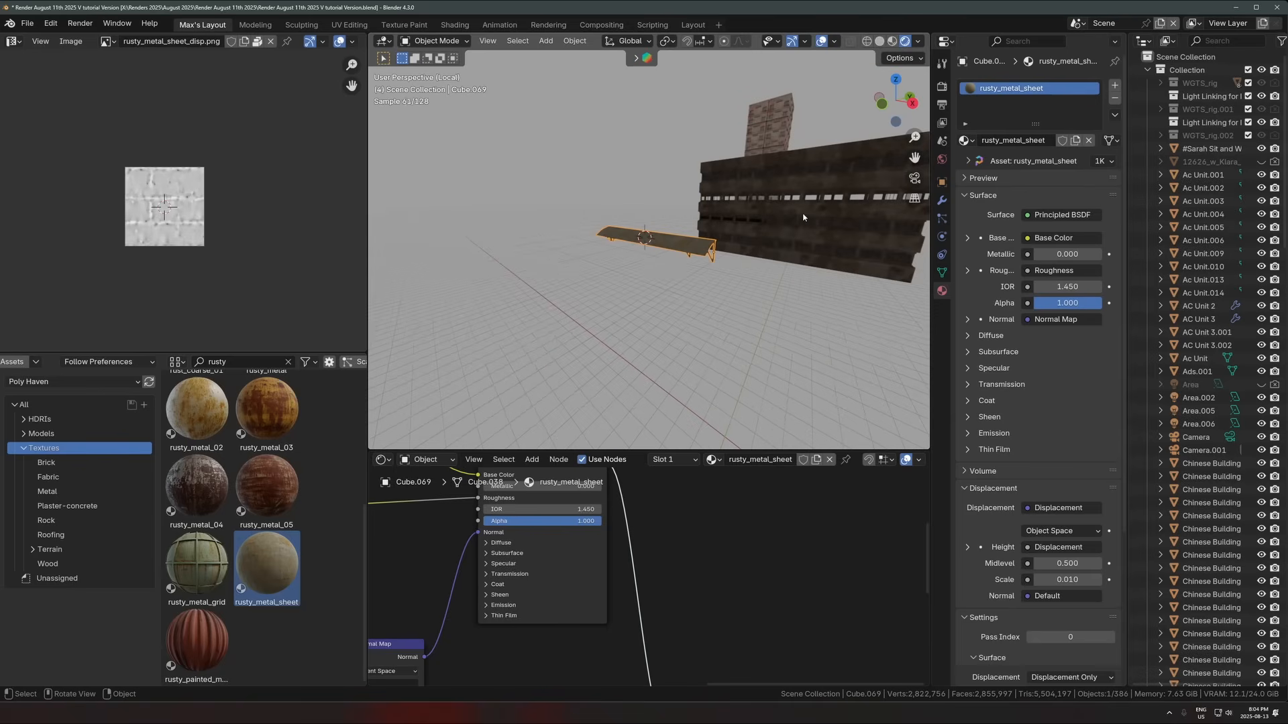
pyautogui.keyDown('shift'); pyautogui.rightClick(762, 207); pyautogui.keyUp('shift')
pyautogui.hotkey('shift', 's')
pyautogui.click(706, 165)
pyautogui.scroll(5, 711, 175)
pyautogui.moveTo(764, 279); pyautogui.dragTo(857, 239, button='middle')
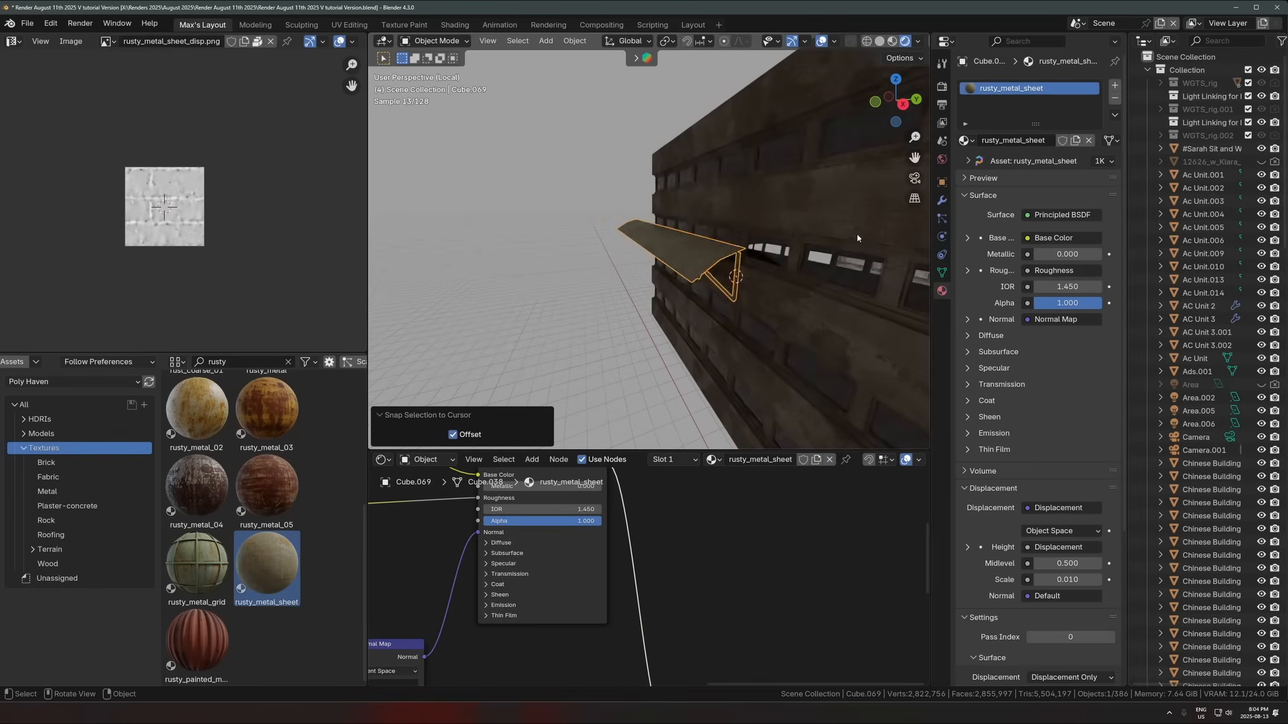
pyautogui.press('s')
pyautogui.click(793, 258)
# Step: Shrink the awning further in front view, by 0.647 and once more, and place it near the facade's left edge
pyautogui.press('KP_1')
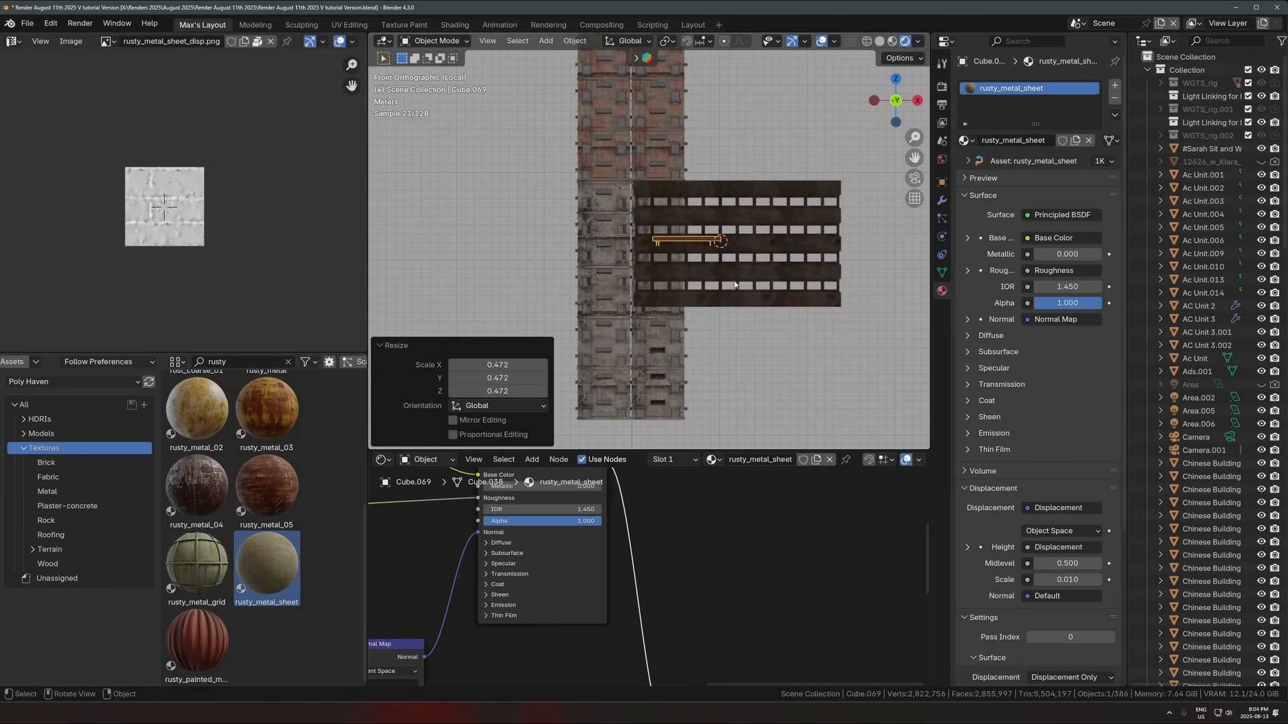
pyautogui.scroll(4, 735, 285)
pyautogui.press('g')
pyautogui.click(742, 262)
pyautogui.keyDown('shift'); pyautogui.moveTo(742, 262); pyautogui.dragTo(707, 261, button='middle'); pyautogui.keyUp('shift')
pyautogui.press('s')
pyautogui.click(810, 229)
pyautogui.press('s')
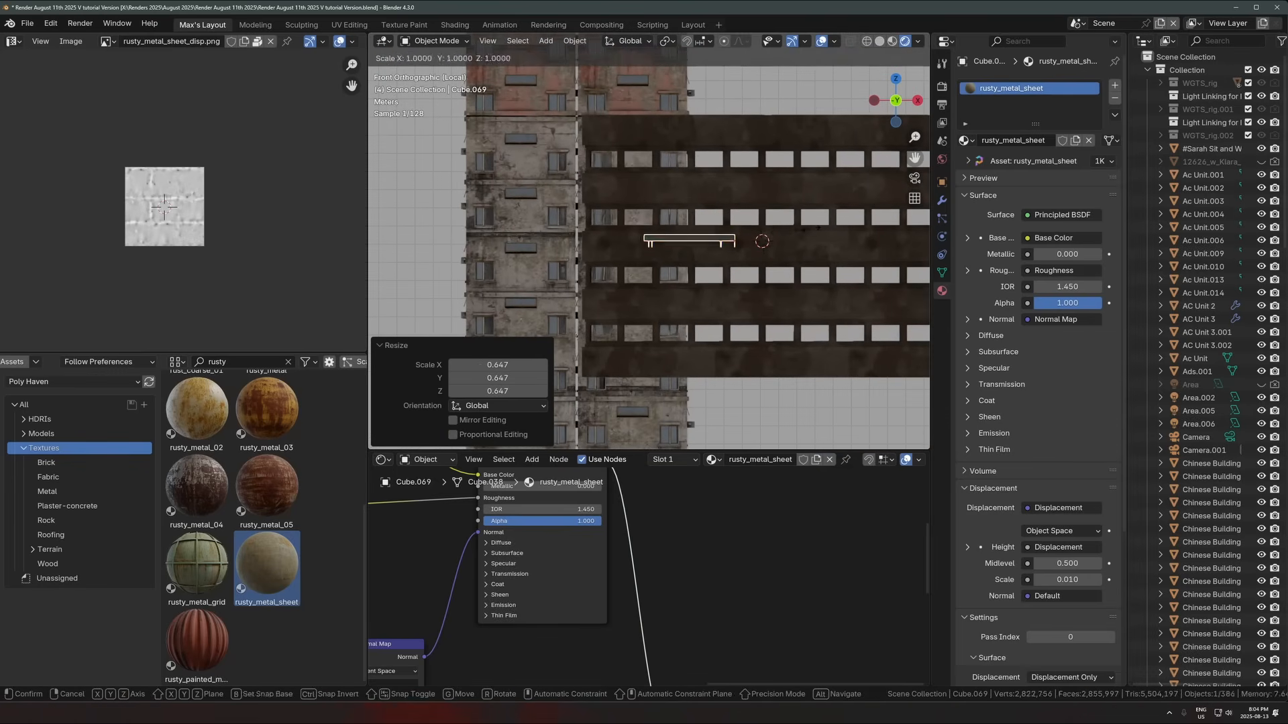
pyautogui.click(756, 235)
pyautogui.press('g')
pyautogui.click(676, 230)
# Step: Scatter six linked duplicates of the awning across the block's facade and select the block
pyautogui.hotkey('alt', 'd')
pyautogui.click(741, 176)
pyautogui.hotkey('alt', 'd')
pyautogui.click(789, 300)
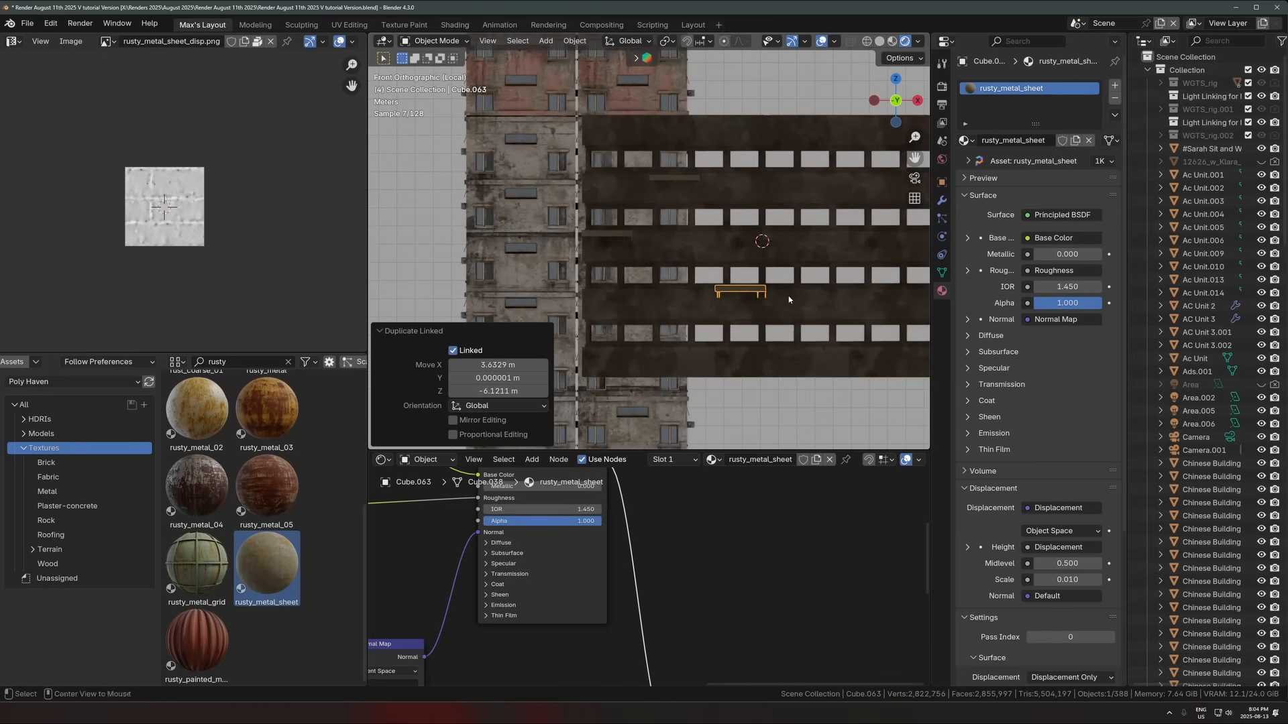
pyautogui.hotkey('alt', 'd')
pyautogui.click(858, 183)
pyautogui.scroll(-3, 772, 269)
pyautogui.hotkey('alt', 'd')
pyautogui.click(731, 287)
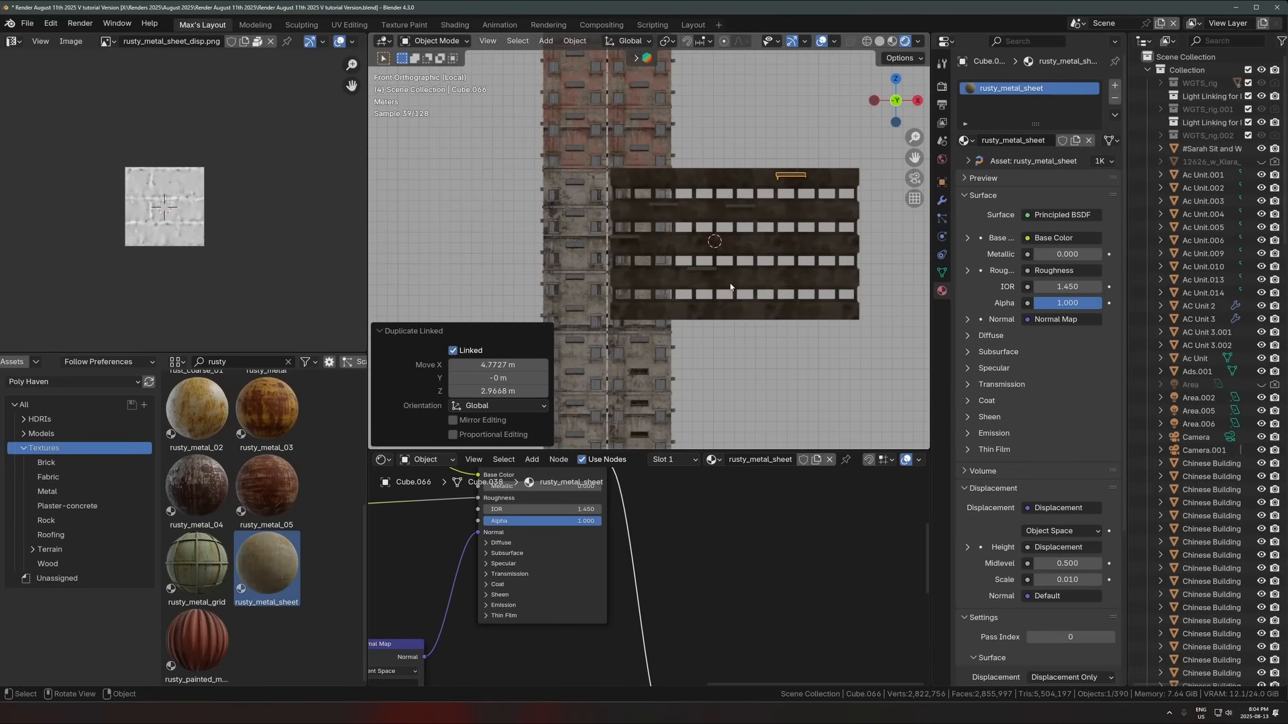
pyautogui.hotkey('alt', 'd')
pyautogui.click(861, 224)
pyautogui.hotkey('alt', 'd')
pyautogui.click(859, 235)
pyautogui.click(848, 223)
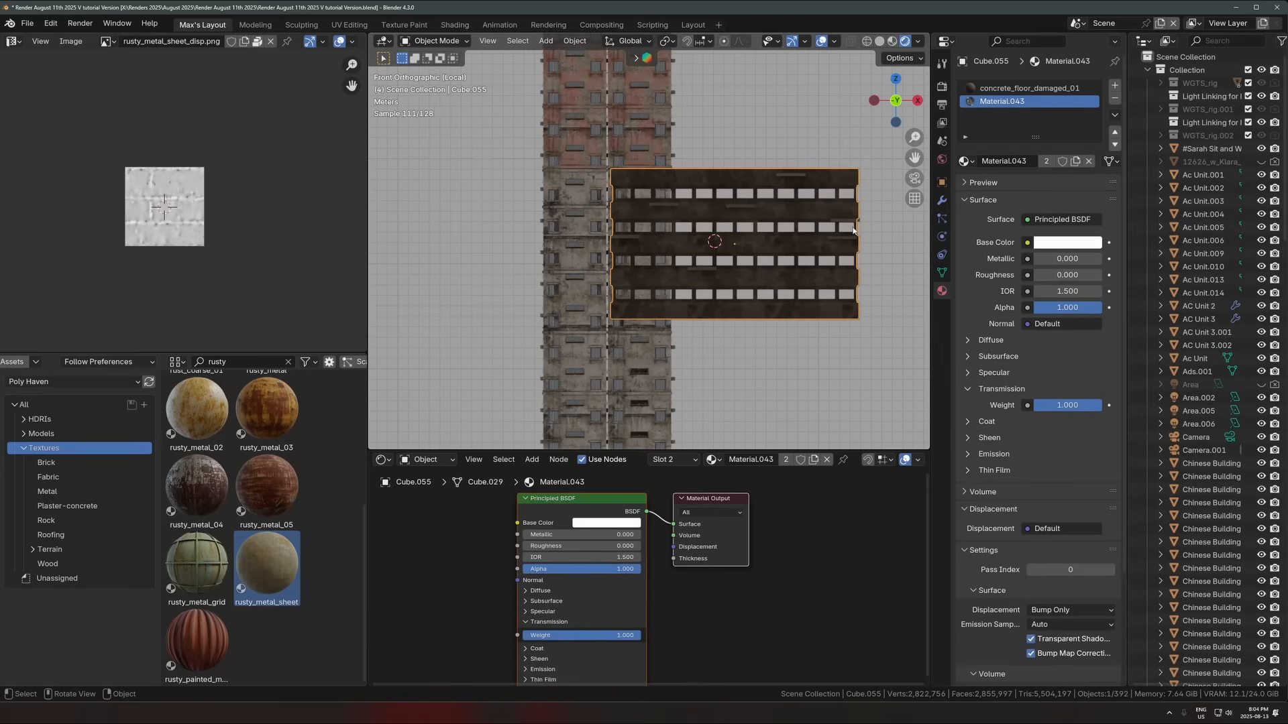
# Step: Move the awning near the facade's right edge down the block by about 3.3 m
pyautogui.click(848, 220)
pyautogui.press('g')
pyautogui.click(846, 215)
pyautogui.click(843, 238)
pyautogui.press('g')
pyautogui.click(843, 275)
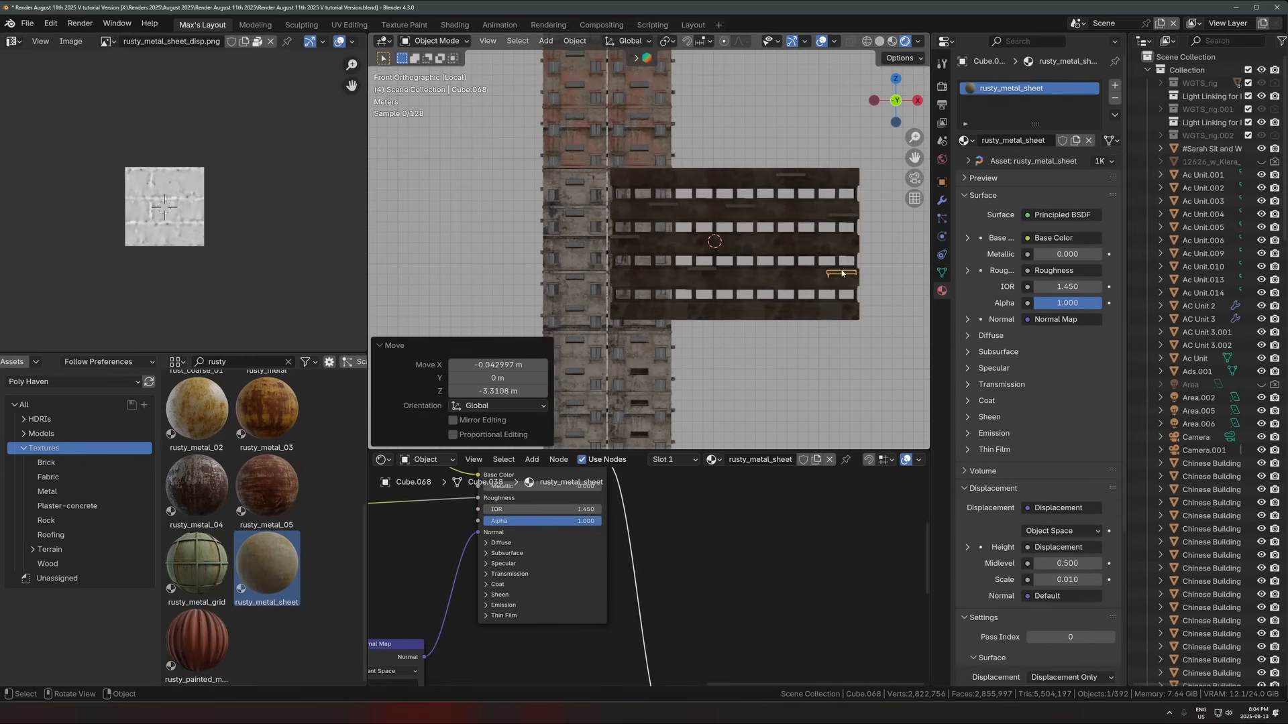
pyautogui.click(851, 276)
# Step: Select all the awnings together with the block and join them into one object, with the block active
pyautogui.moveTo(802, 267); pyautogui.dragTo(828, 274, button='middle')
pyautogui.scroll(4, 716, 291)
pyautogui.keyDown('shift'); pyautogui.moveTo(716, 291); pyautogui.dragTo(529, 302, button='middle'); pyautogui.keyUp('shift')
pyautogui.click(738, 264)
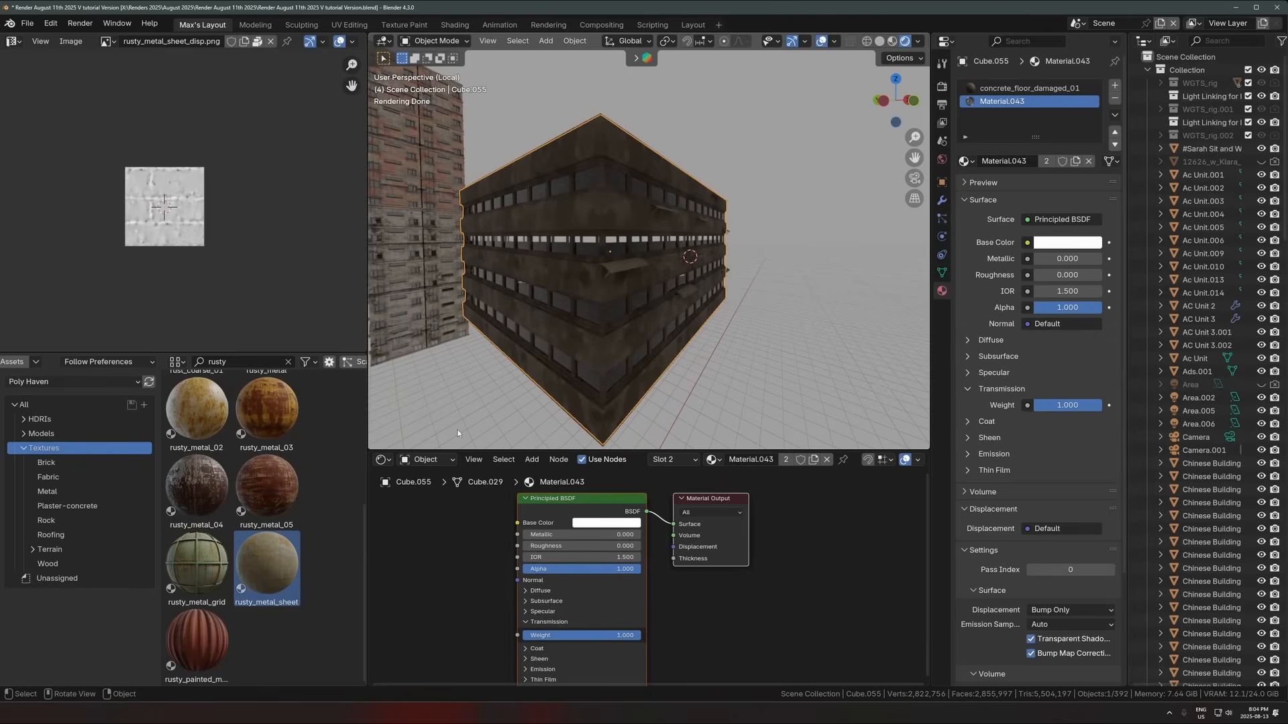
pyautogui.scroll(-5, 673, 351)
pyautogui.moveTo(674, 351); pyautogui.dragTo(711, 288, button='middle')
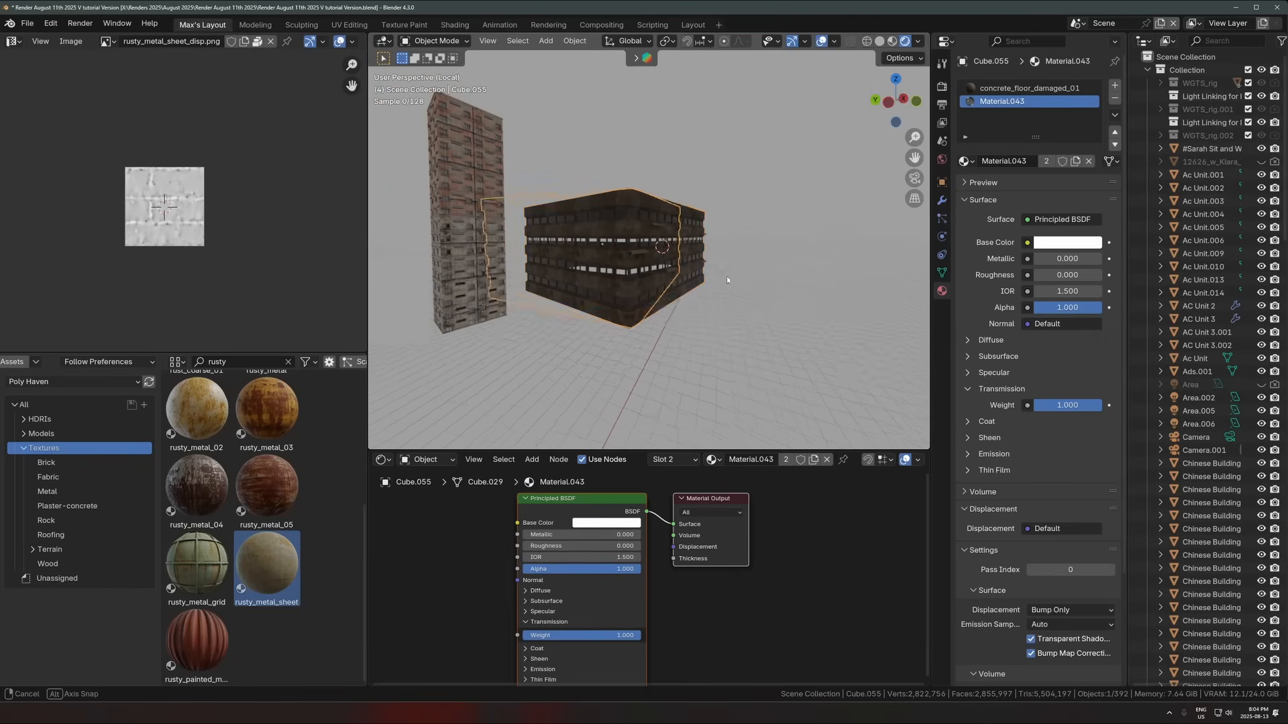
pyautogui.moveTo(620, 280); pyautogui.dragTo(681, 251, button='middle')
pyautogui.moveTo(720, 231); pyautogui.dragTo(584, 398)
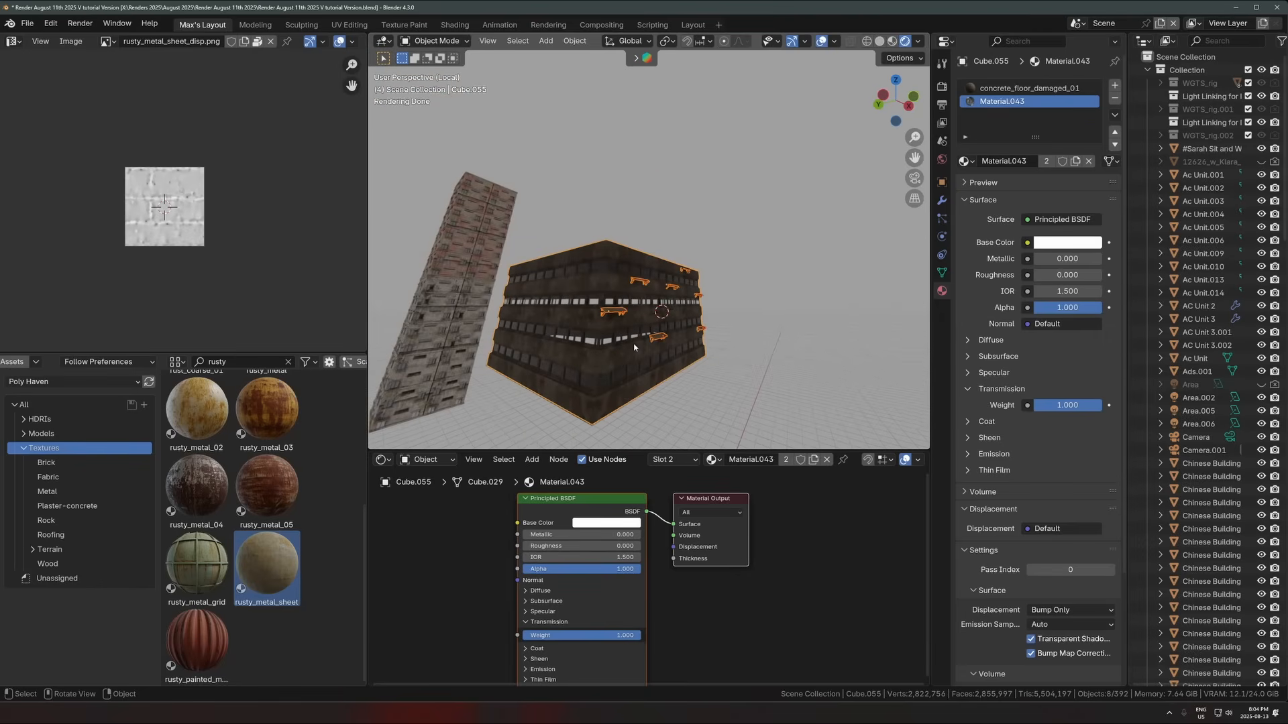
pyautogui.hotkey('ctrl', 'j')
# Step: Add an Array modifier to the joined block with relative offset factors X 0 and Z 1
pyautogui.click(941, 200)
pyautogui.click(1043, 85)
pyautogui.click(1140, 107)
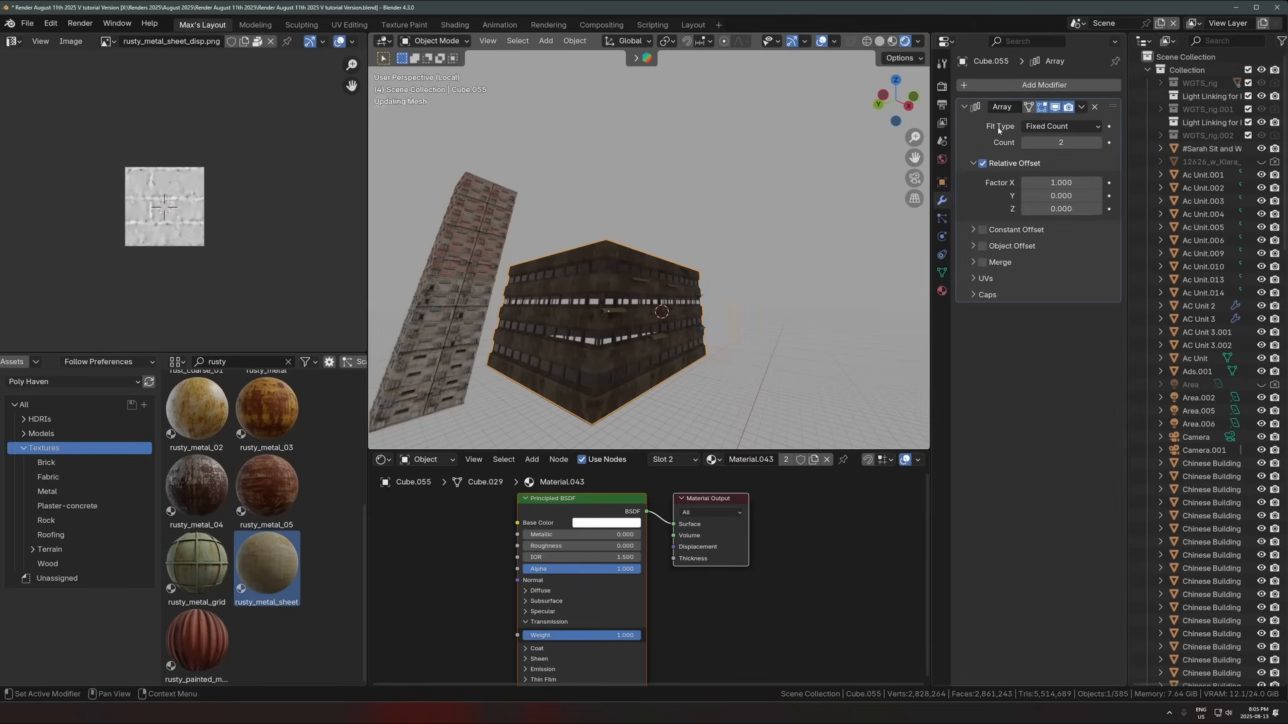
pyautogui.doubleClick(1080, 208)
pyautogui.write('1')
pyautogui.press('Return')
pyautogui.doubleClick(1061, 182)
pyautogui.write('0')
pyautogui.press('Return')
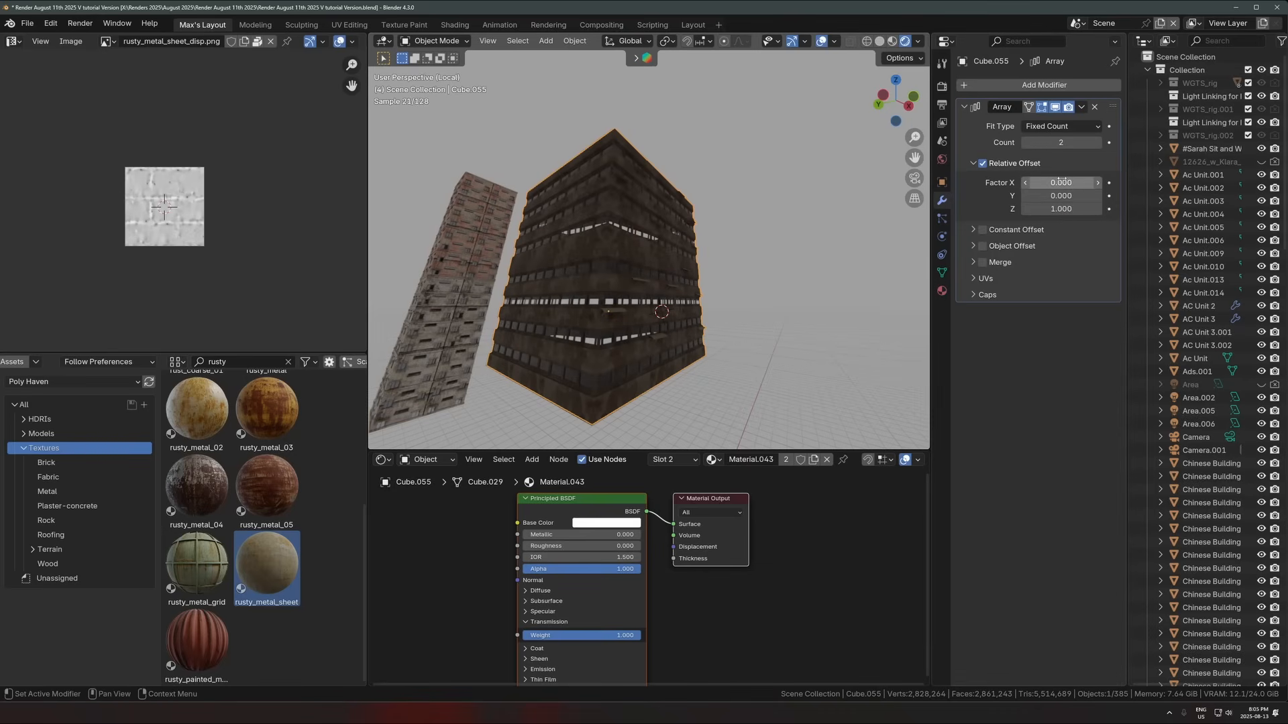
# Step: Raise the array's count to 5 to stack the block into a tower and inspect its facade from below
pyautogui.click(1098, 143)
pyautogui.click(1097, 142)
pyautogui.click(1097, 143)
pyautogui.click(711, 268)
pyautogui.scroll(-2, 710, 268)
pyautogui.scroll(2, 723, 282)
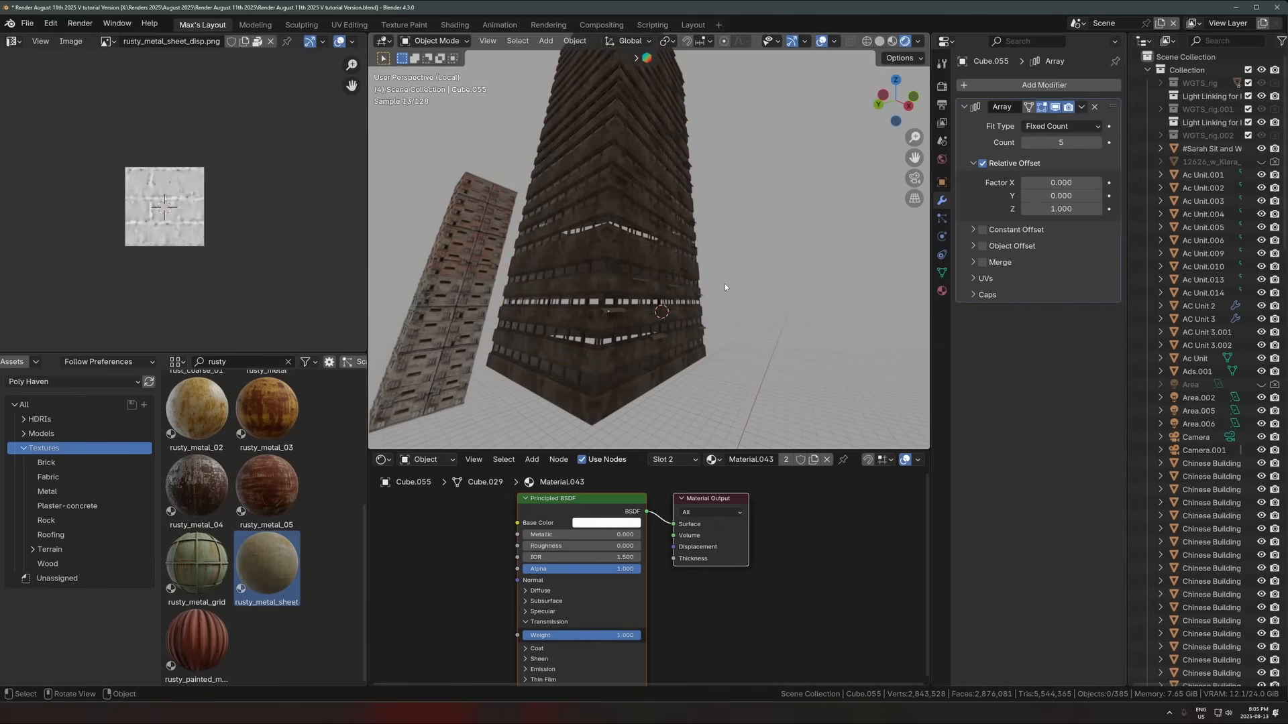
pyautogui.scroll(3, 733, 244)
pyautogui.moveTo(725, 283)
pyautogui.mouseDown(button='middle')
pyautogui.moveTo(733, 244)
pyautogui.moveTo(705, 273)
pyautogui.mouseUp(button='middle')
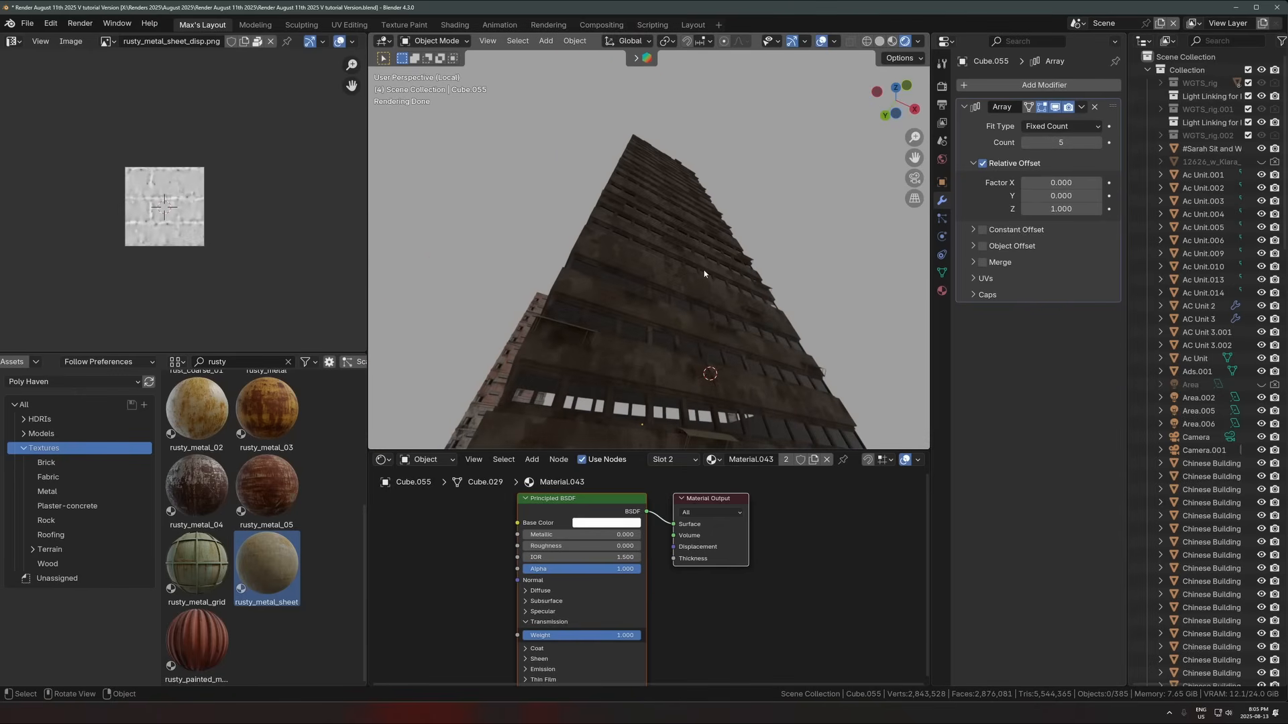
# Step: Switch to solid shading, delete the arrayed tower, and leave local view to show the whole city scene
pyautogui.press('z')
pyautogui.click(693, 283)
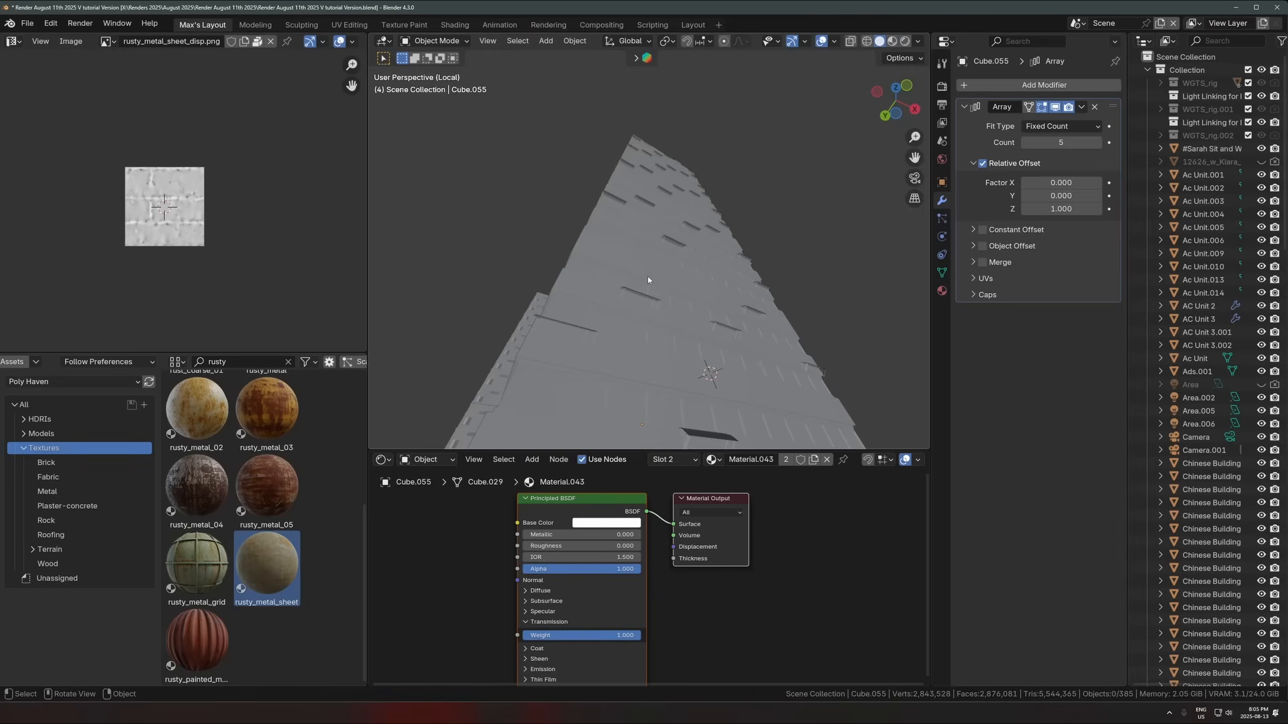
pyautogui.click(646, 275)
pyautogui.press('x')
pyautogui.click(646, 276)
pyautogui.moveTo(646, 277); pyautogui.dragTo(668, 346, button='middle')
pyautogui.press('KP_Divide')
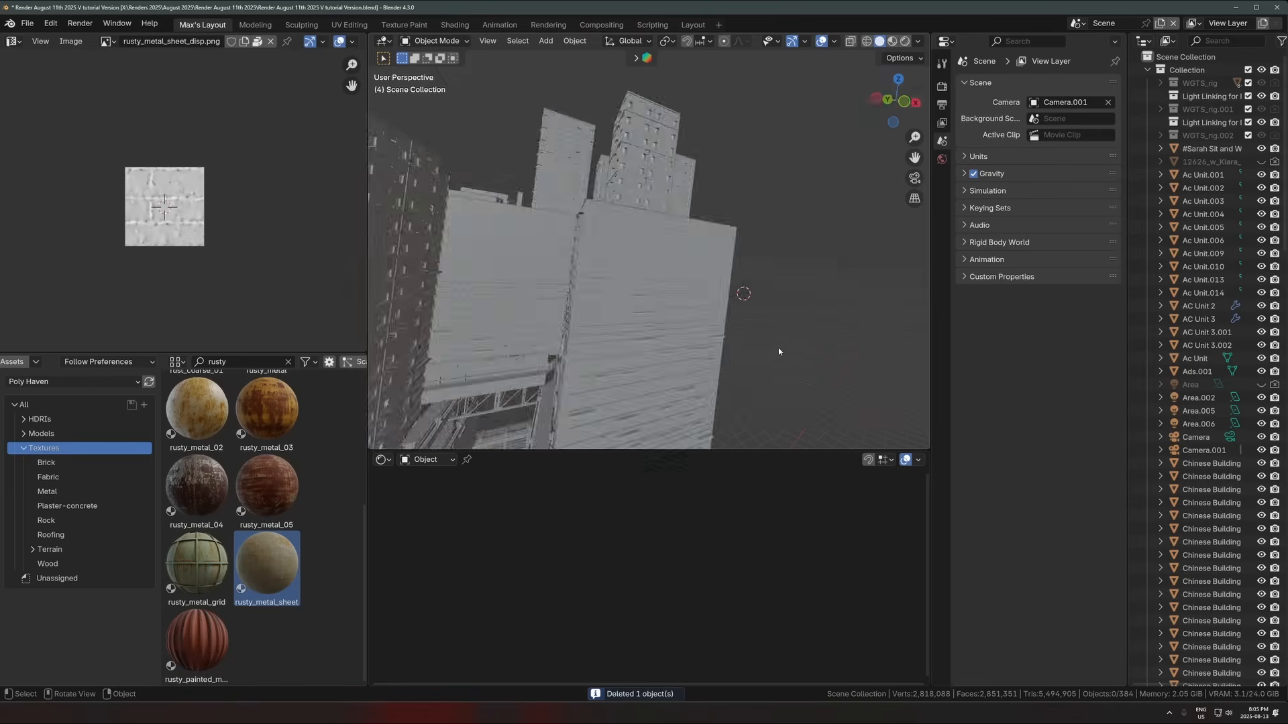
# Step: Return to the scene's camera view and select the building behind the seated figure
pyautogui.moveTo(778, 348); pyautogui.dragTo(660, 277, button='middle')
pyautogui.click(700, 296)
pyautogui.scroll(2, 684, 309)
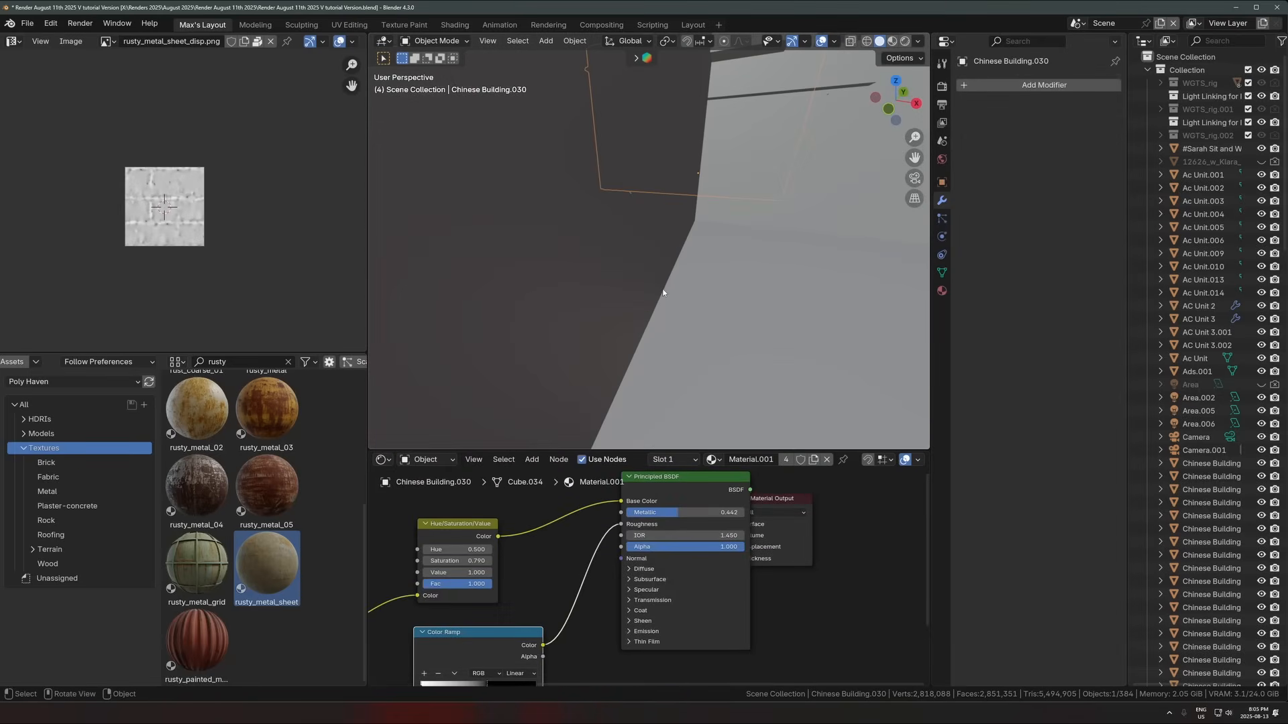
pyautogui.press('KP_0')
pyautogui.click(665, 311)
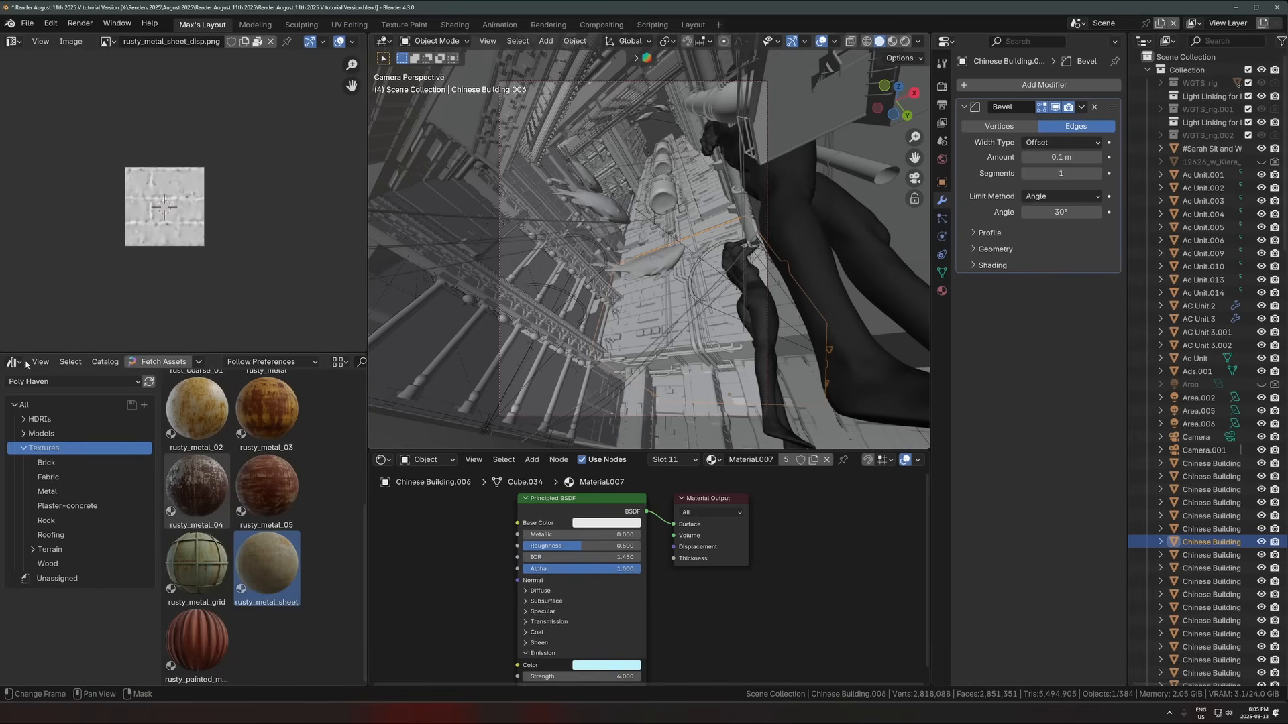
# Step: Turn the asset browser area into a 3D viewport and disconnect the Background shader from the World Output's Surface
pyautogui.click(14, 362)
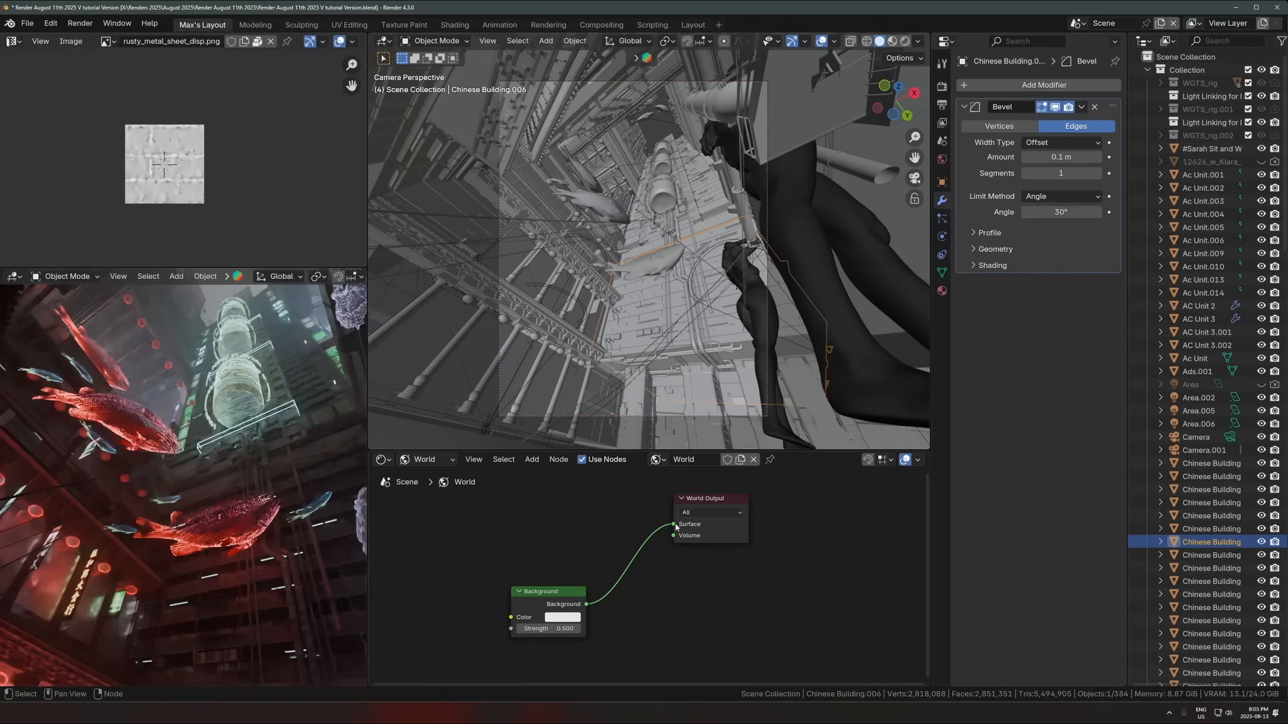
pyautogui.moveTo(676, 525); pyautogui.dragTo(619, 530)
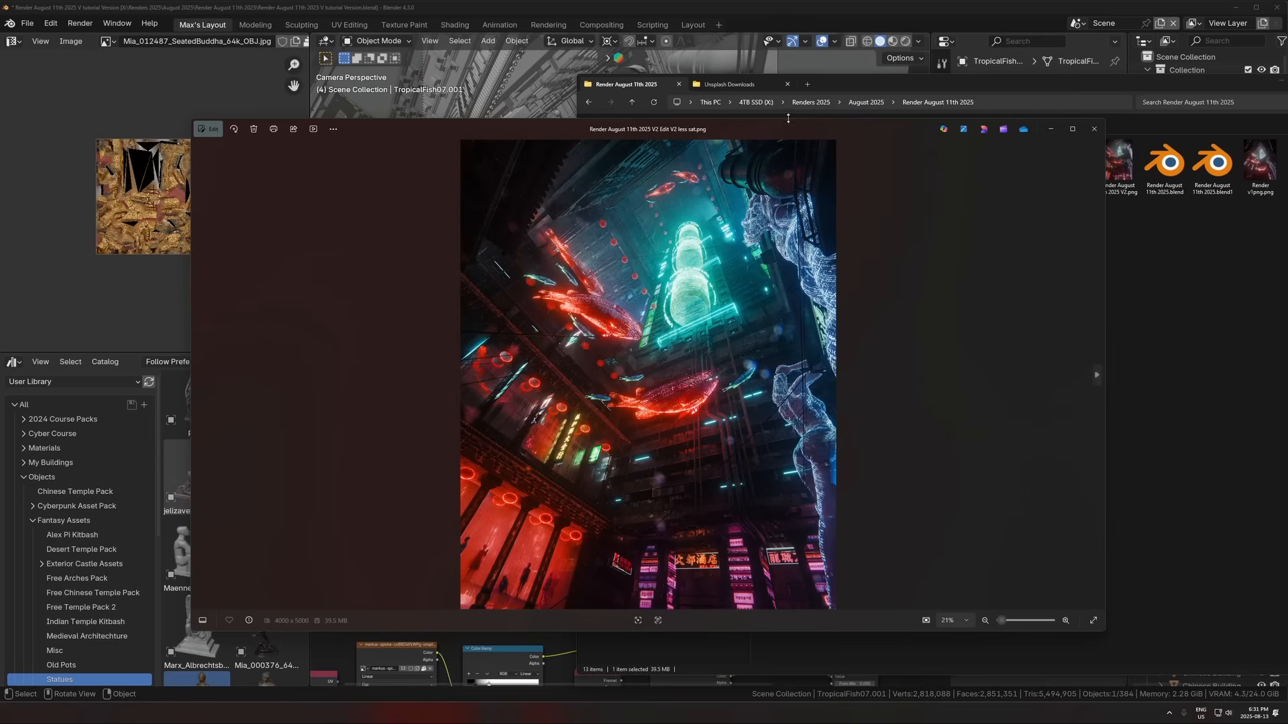
# Step: Move the reference render window out of the way, select the scene camera, and set its focal length to 50 mm
pyautogui.moveTo(786, 124); pyautogui.dragTo(725, 31)
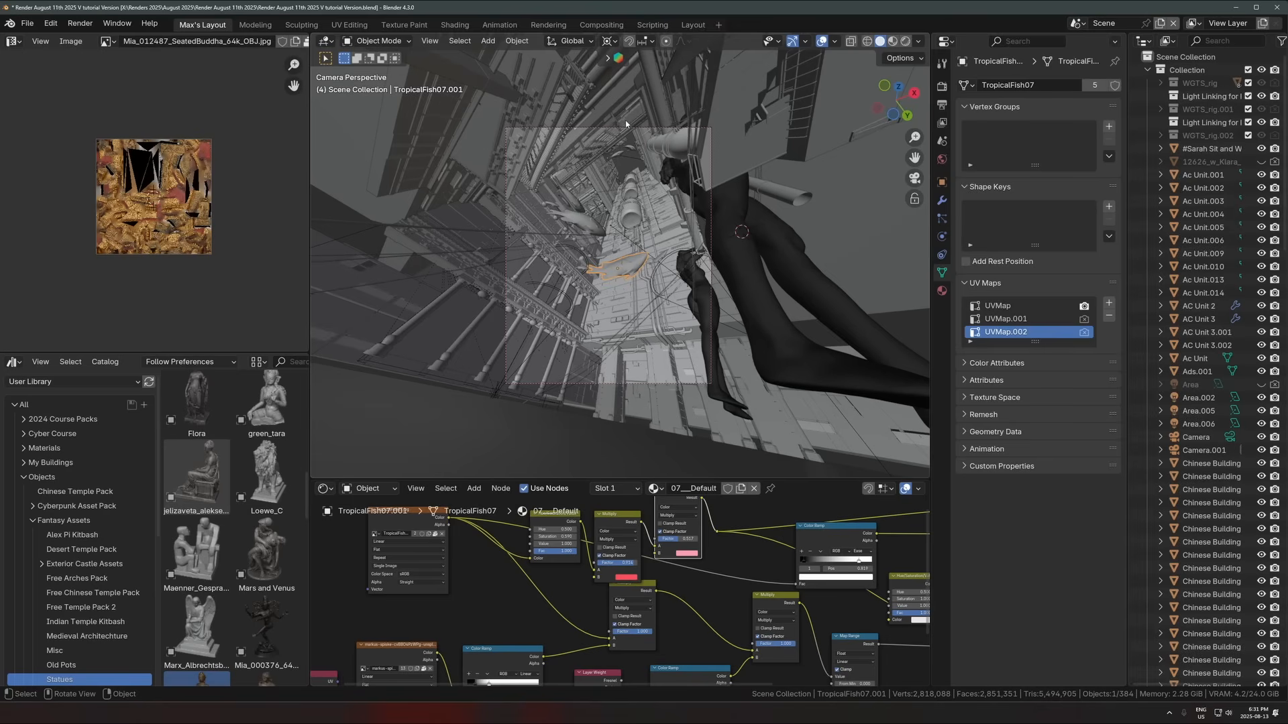
pyautogui.click(626, 127)
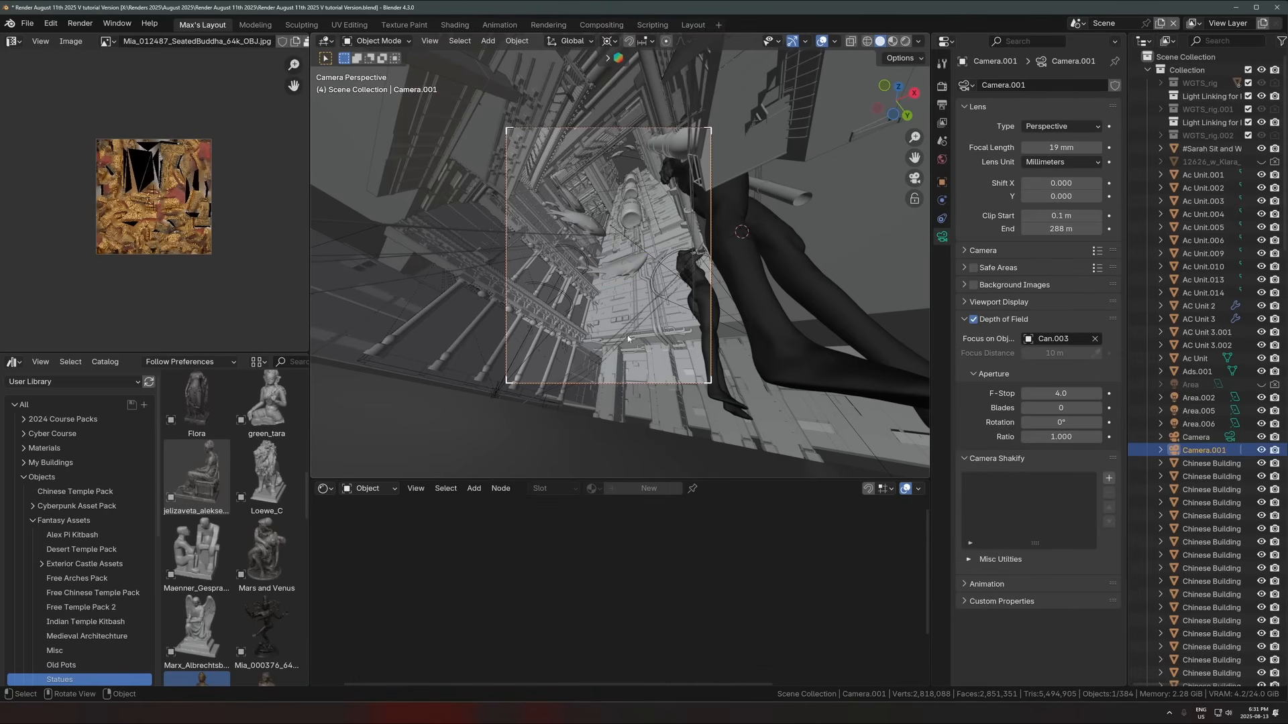
pyautogui.click(1059, 146)
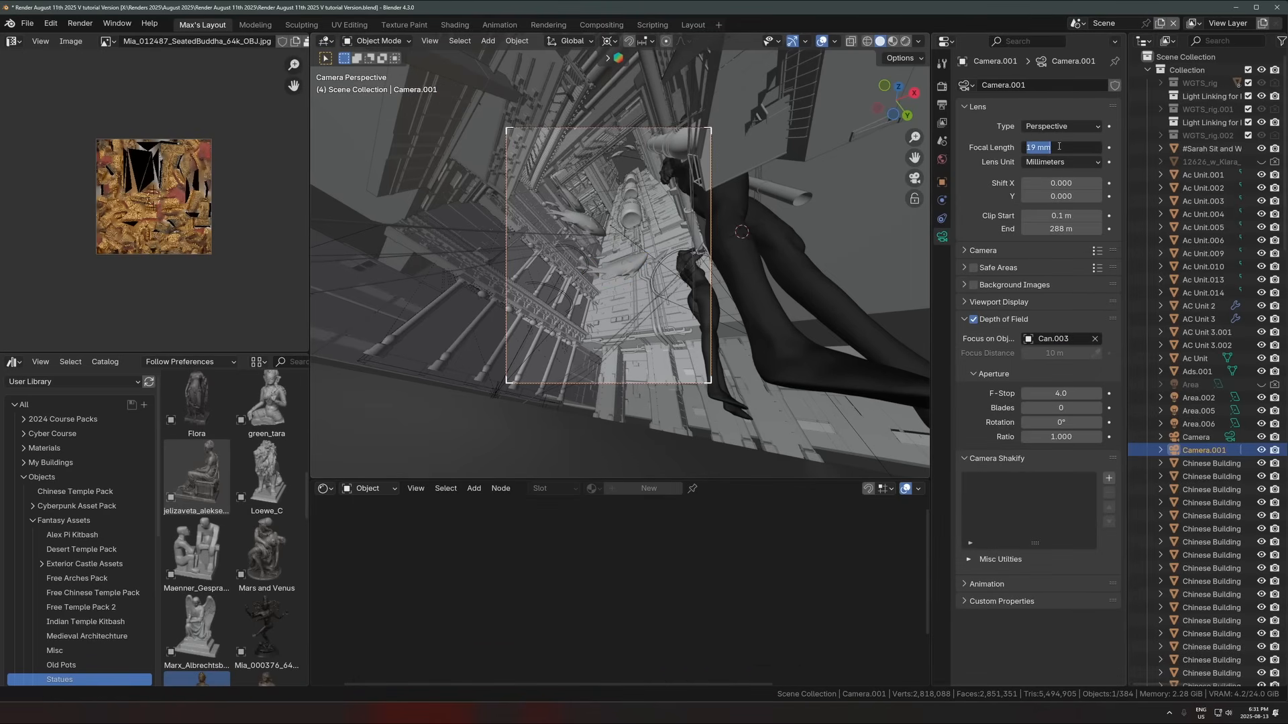
pyautogui.write('50')
pyautogui.press('Return')
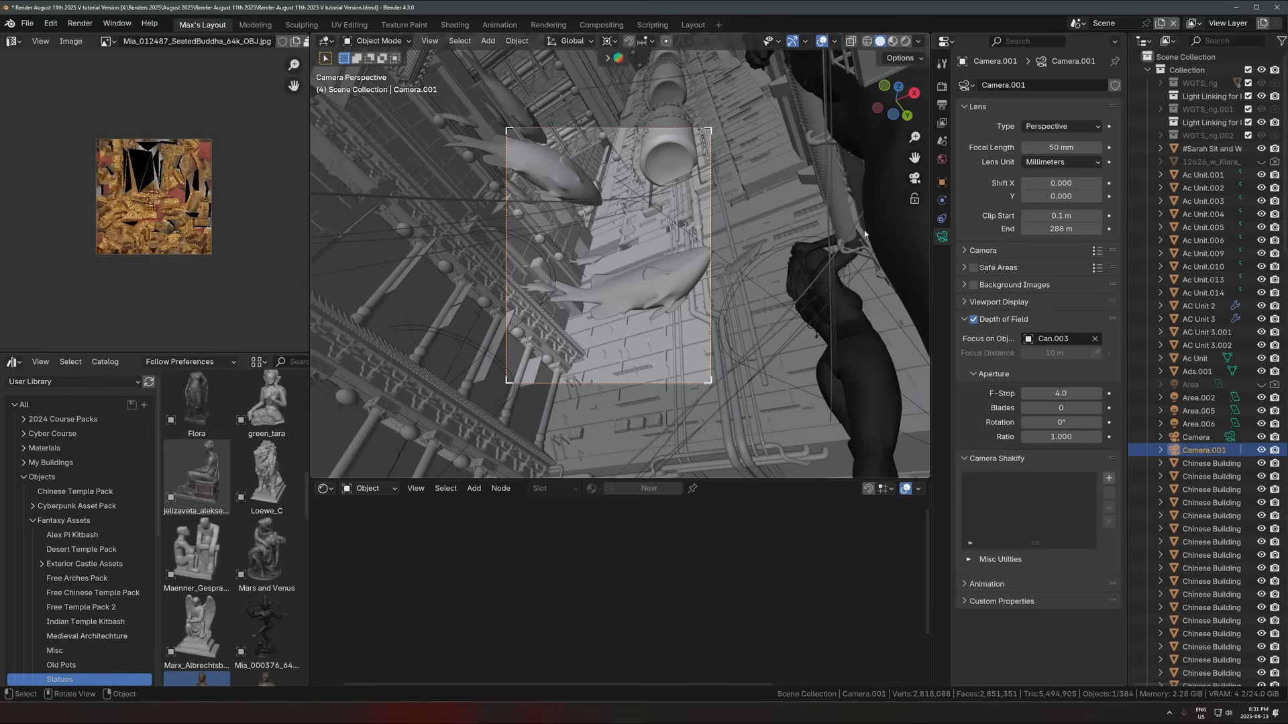
# Step: Switch to rendered shading and examine the camera's framing and its position in the scene from outside
pyautogui.press('z')
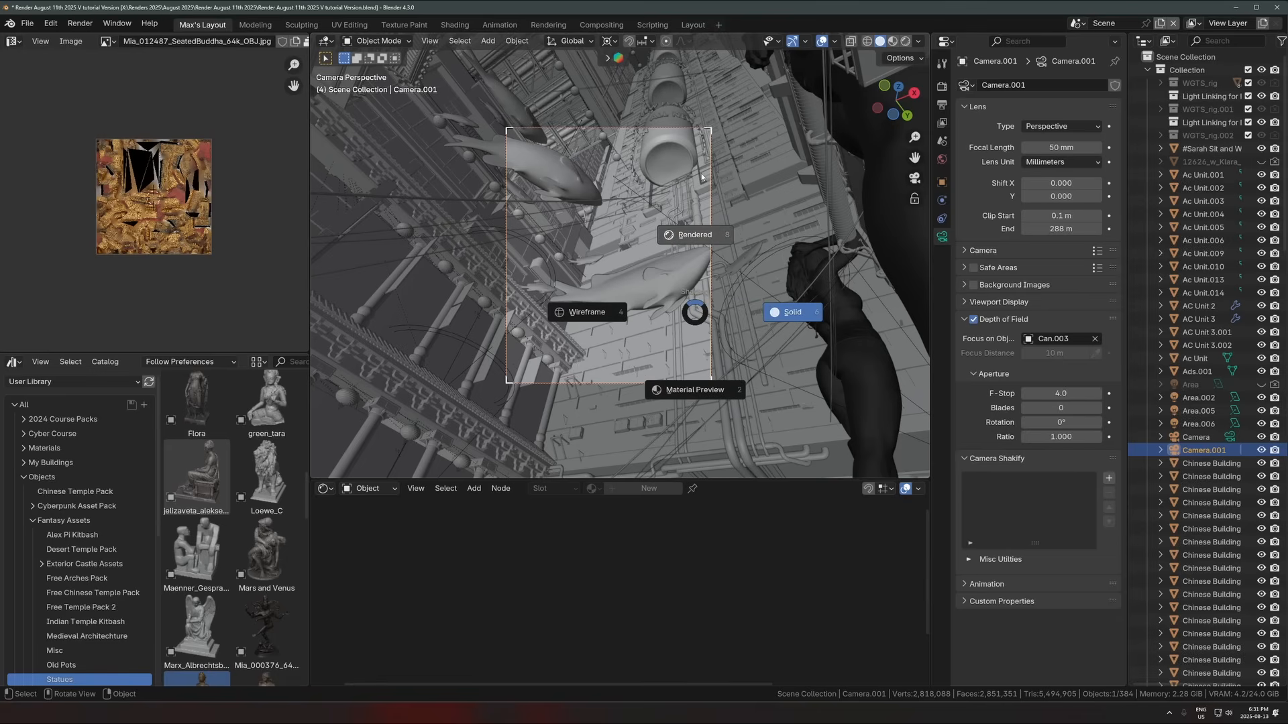
pyautogui.click(701, 176)
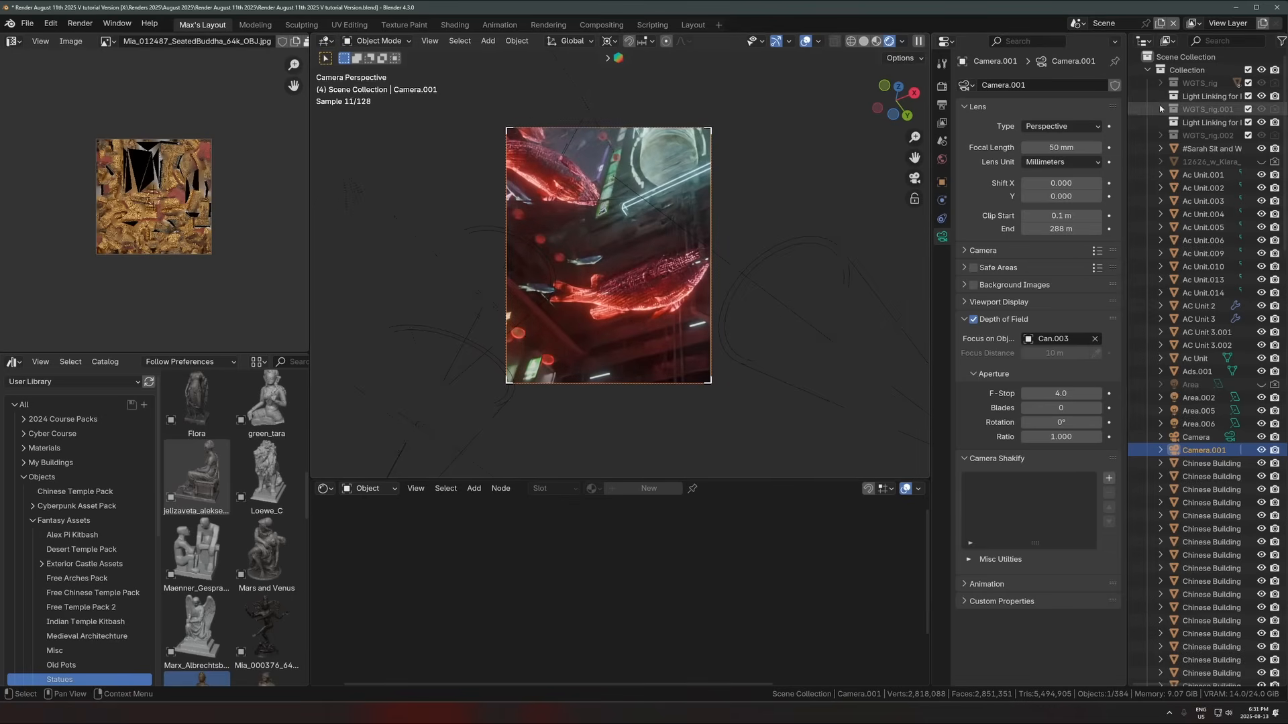
pyautogui.scroll(-2, 816, 219)
pyautogui.moveTo(816, 218); pyautogui.dragTo(668, 304, button='middle')
pyautogui.press('KP_Decimal')
pyautogui.scroll(-4, 727, 267)
pyautogui.moveTo(727, 267); pyautogui.dragTo(629, 266, button='middle')
pyautogui.scroll(-3, 715, 302)
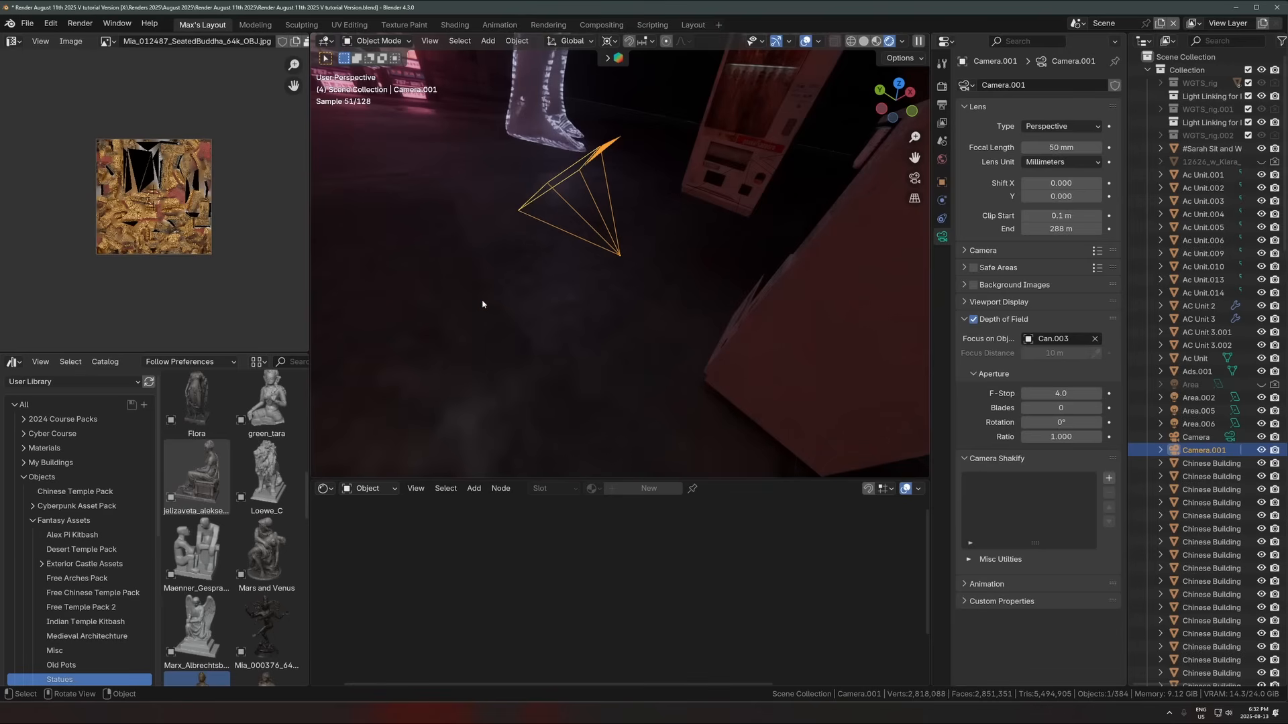
pyautogui.press('KP_0')
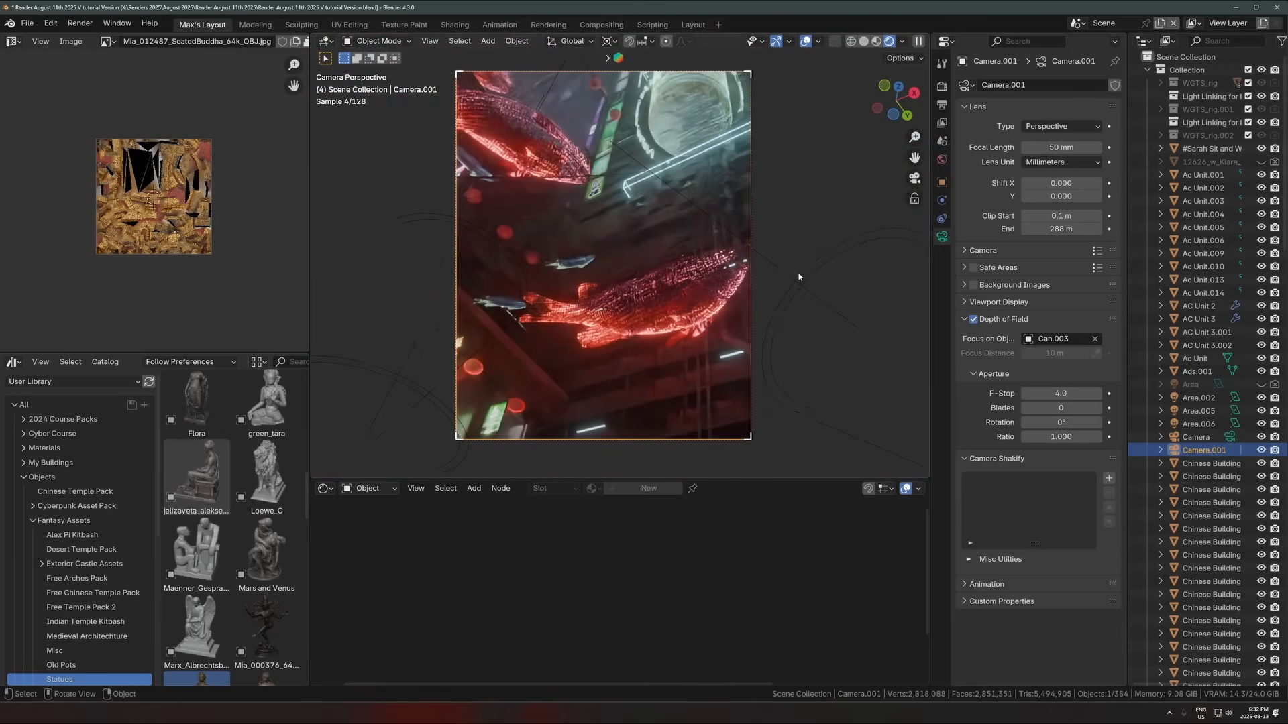
pyautogui.scroll(-1, 792, 240)
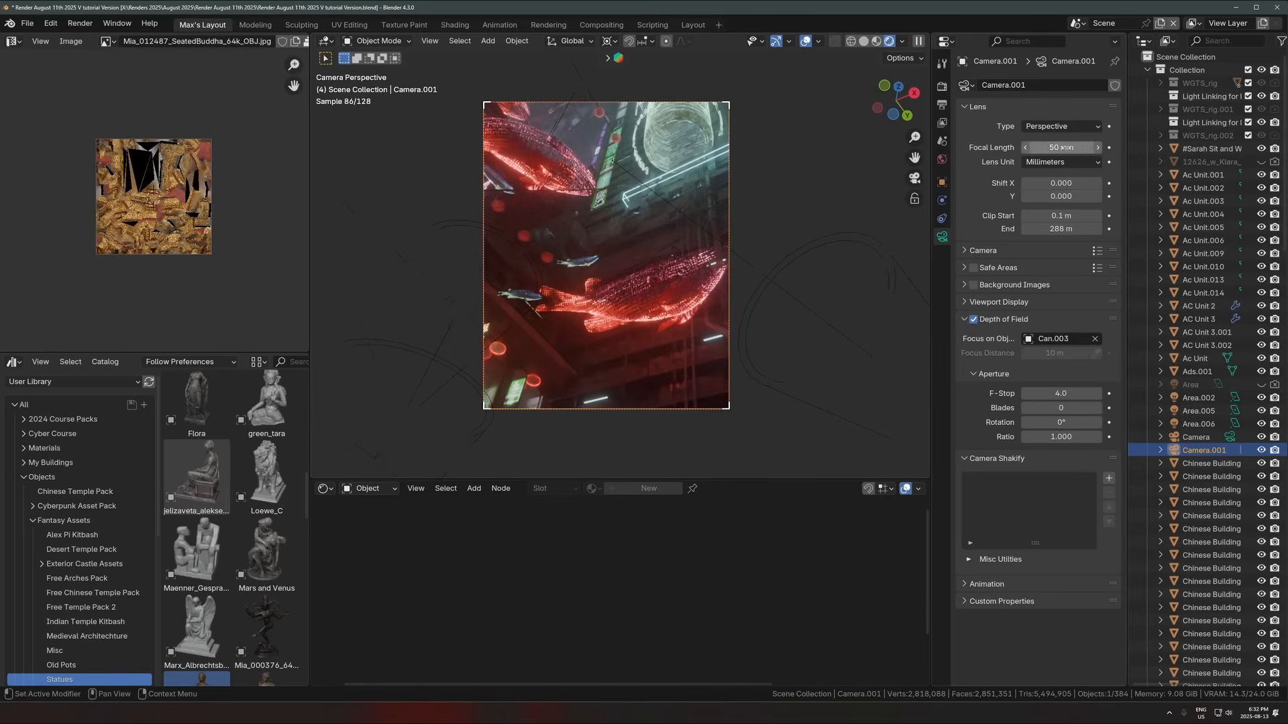
# Step: Set the camera's focal length back to 19 mm
pyautogui.moveTo(1061, 147); pyautogui.dragTo(638, 284)
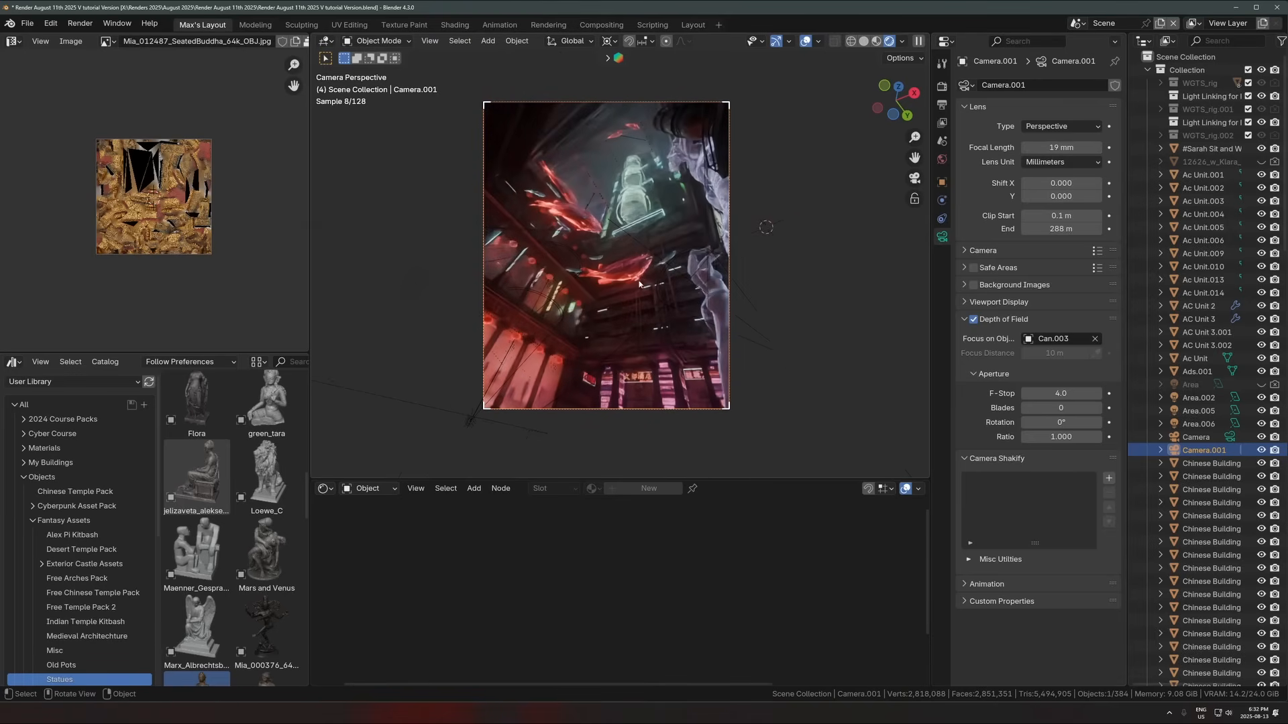
pyautogui.scroll(1, 638, 284)
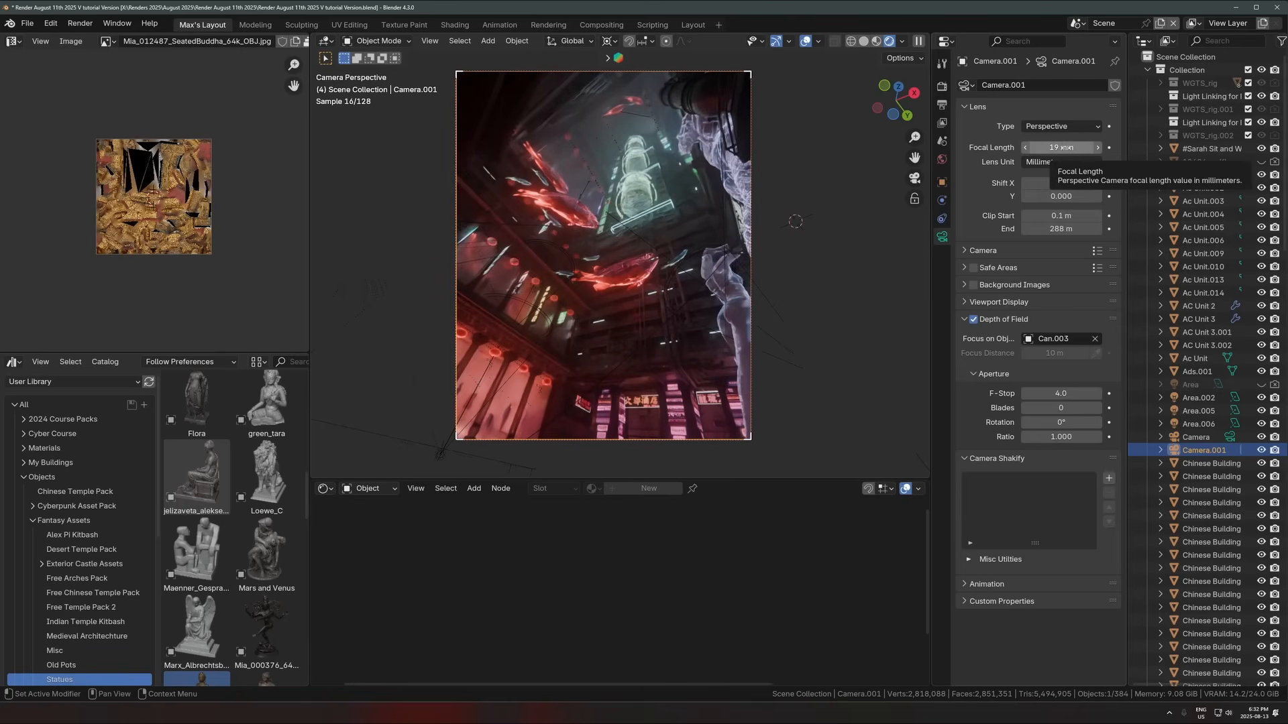
pyautogui.click(1060, 148)
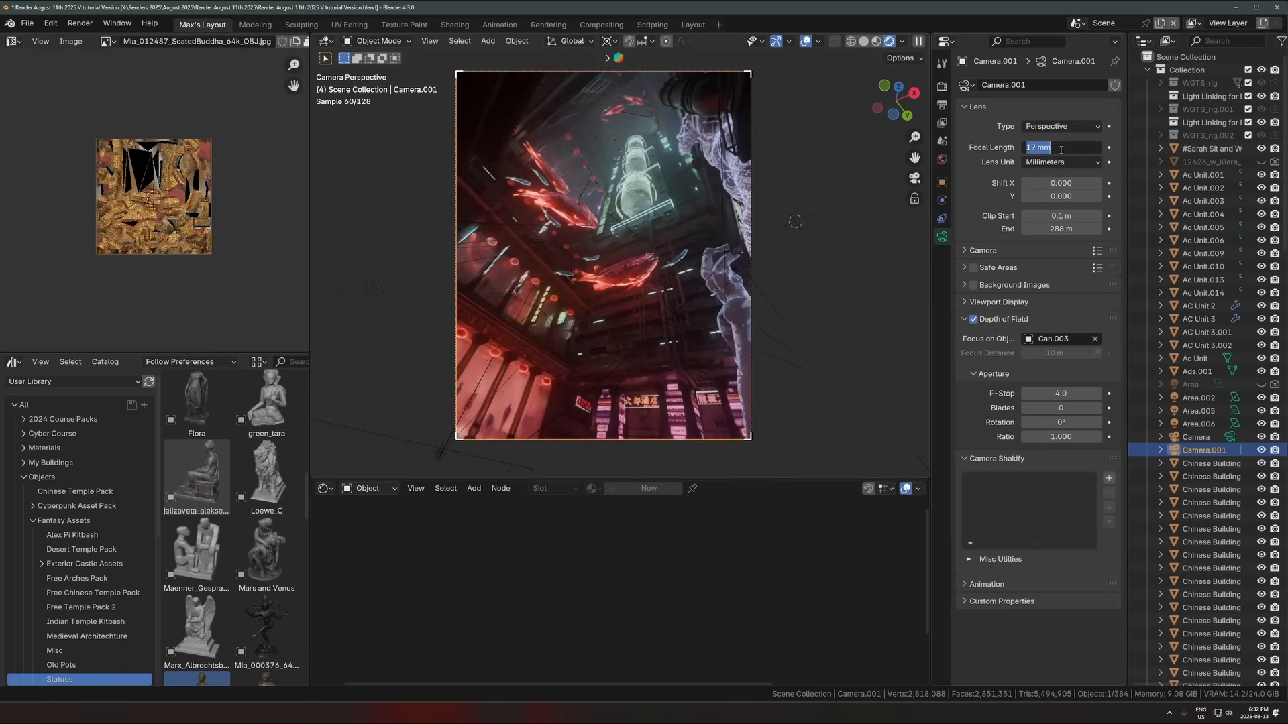
pyautogui.write('50')
pyautogui.press('Escape')
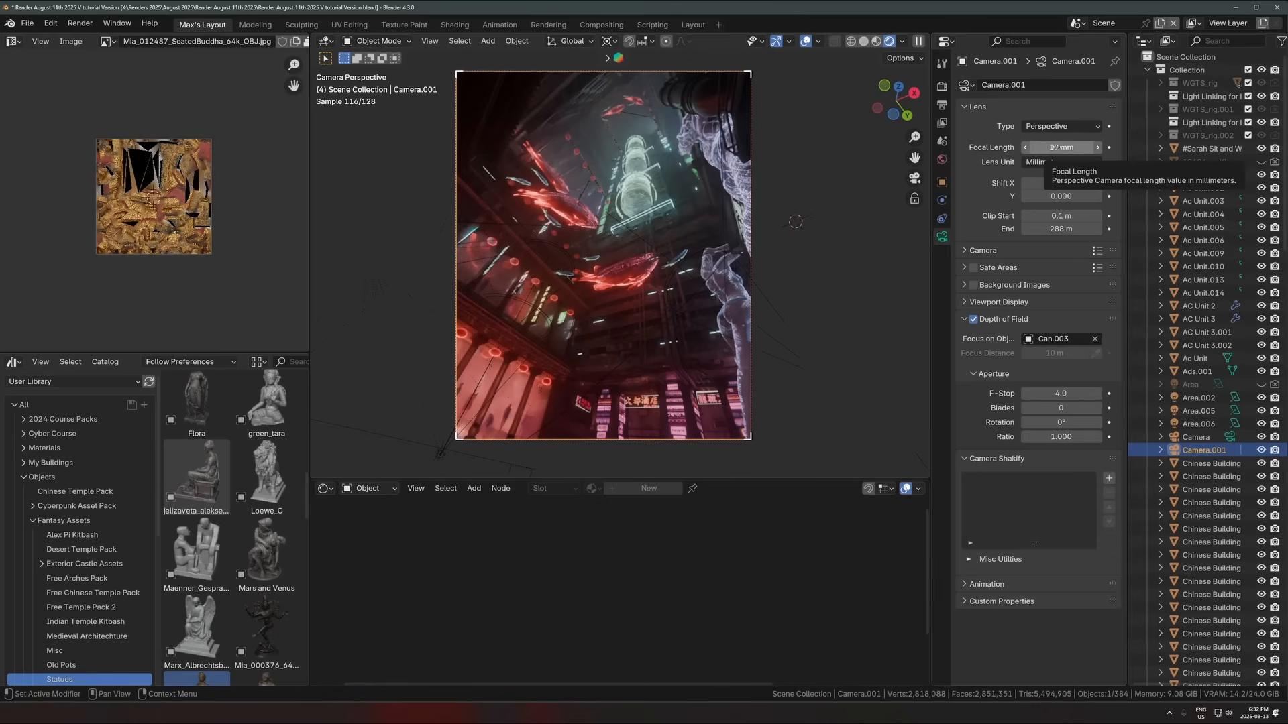
# Step: Lower the camera's focal length to 15 mm, 10 mm, and finally 7 mm to compare wider framings
pyautogui.moveTo(1056, 147); pyautogui.dragTo(1030, 147)
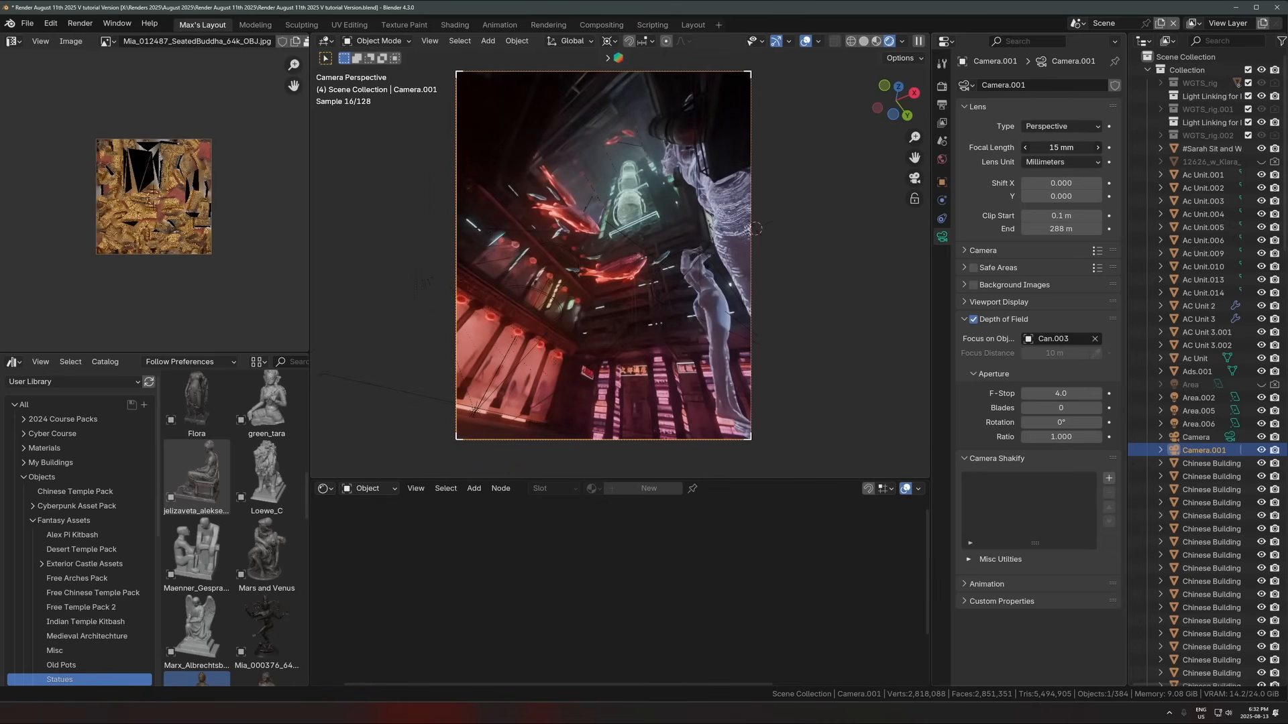
pyautogui.moveTo(1026, 150); pyautogui.dragTo(994, 149)
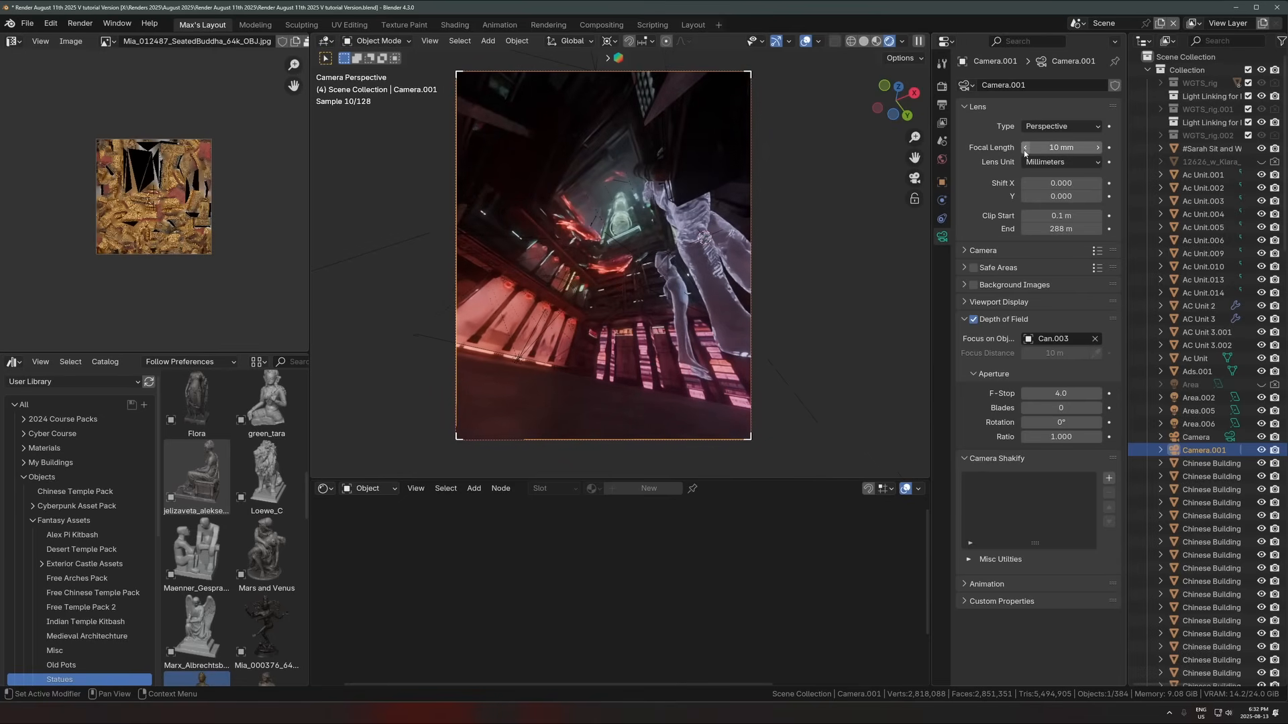
pyautogui.click(1025, 147)
pyautogui.click(1025, 147)
pyautogui.click(1024, 147)
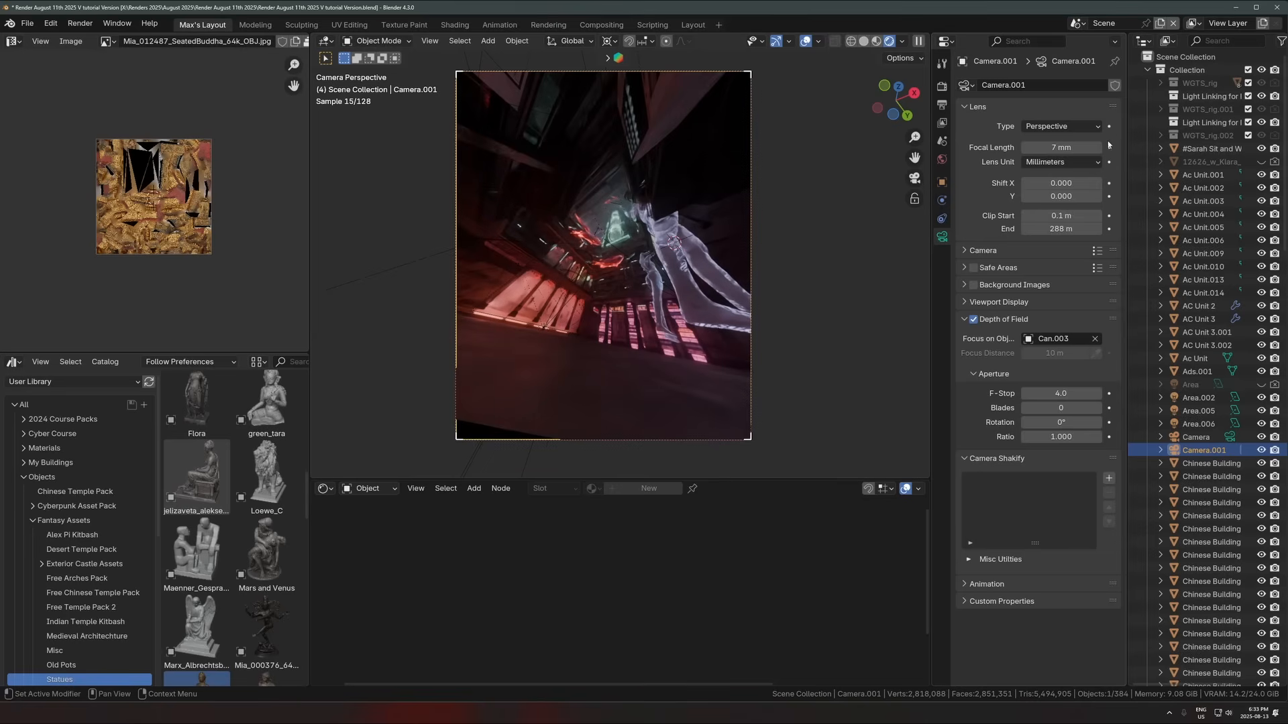
pyautogui.scroll(1, 647, 350)
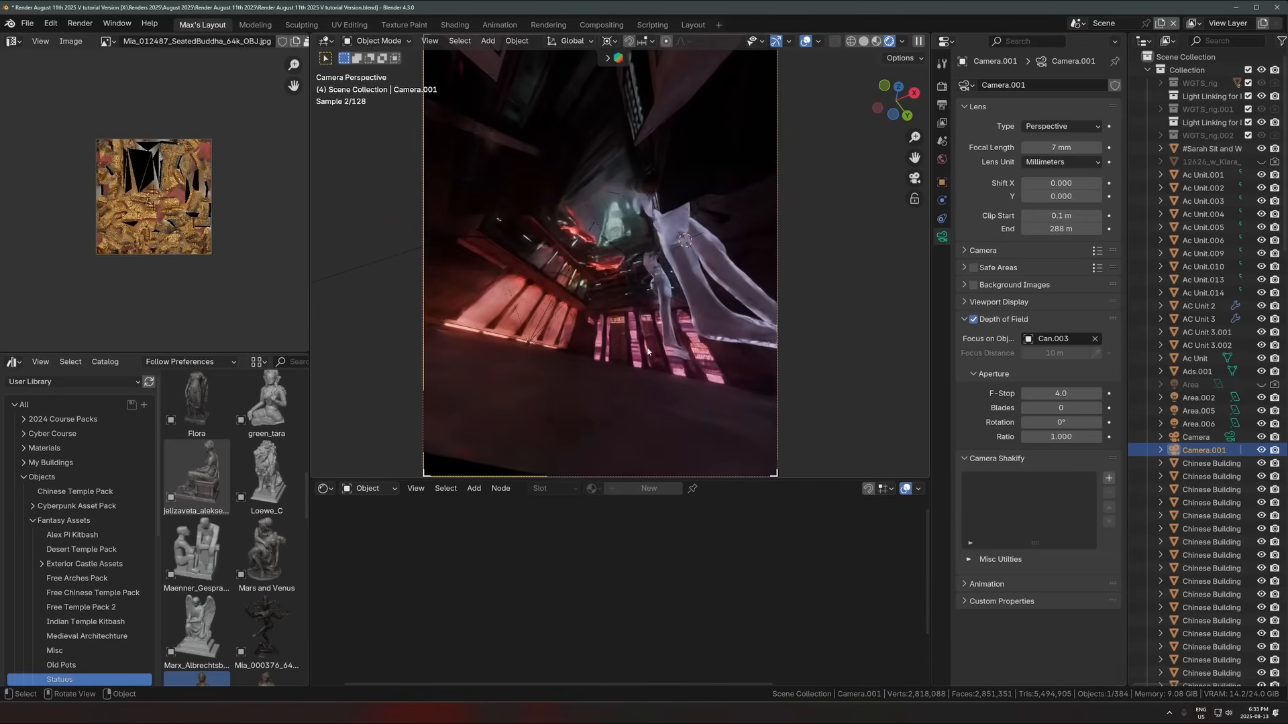
# Step: Raise the camera's focal length in 1 mm increments to 19 mm
pyautogui.click(1097, 147)
pyautogui.click(1098, 148)
pyautogui.click(1097, 148)
pyautogui.click(1098, 148)
pyautogui.click(1097, 147)
pyautogui.click(1097, 148)
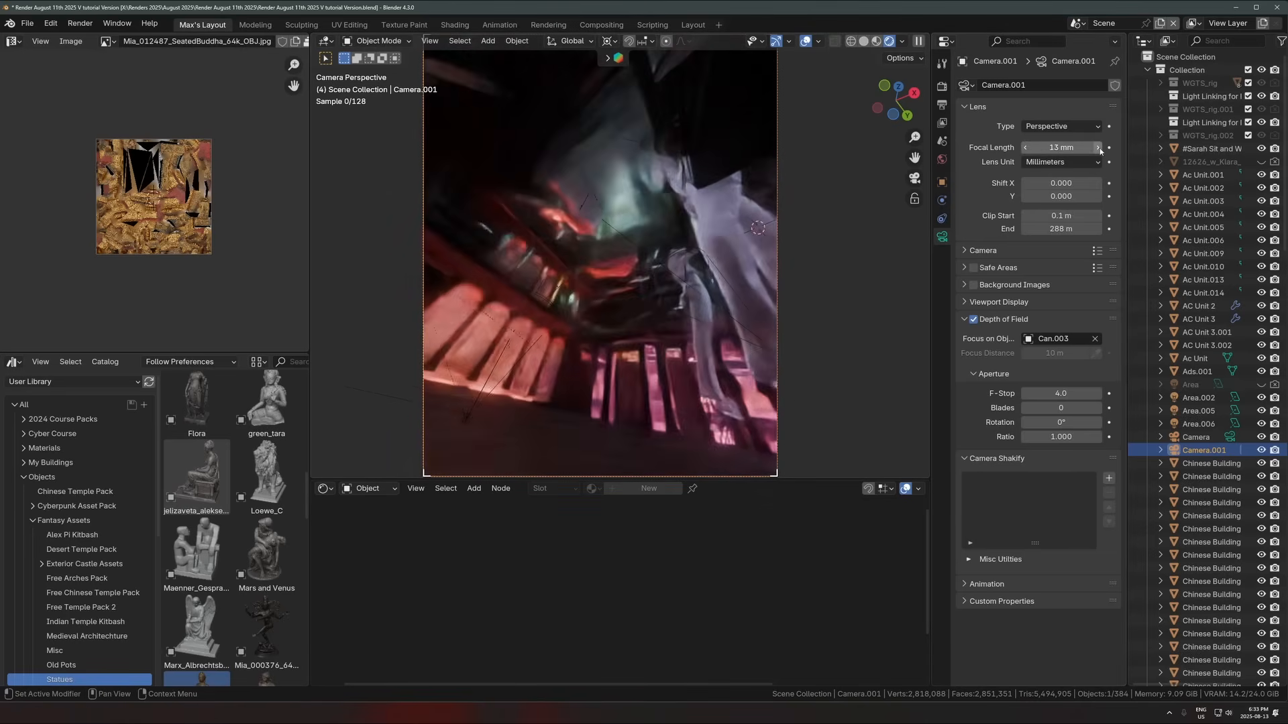
pyautogui.click(1097, 148)
pyautogui.click(1097, 147)
pyautogui.click(1097, 148)
pyautogui.click(1097, 148)
pyautogui.click(1097, 147)
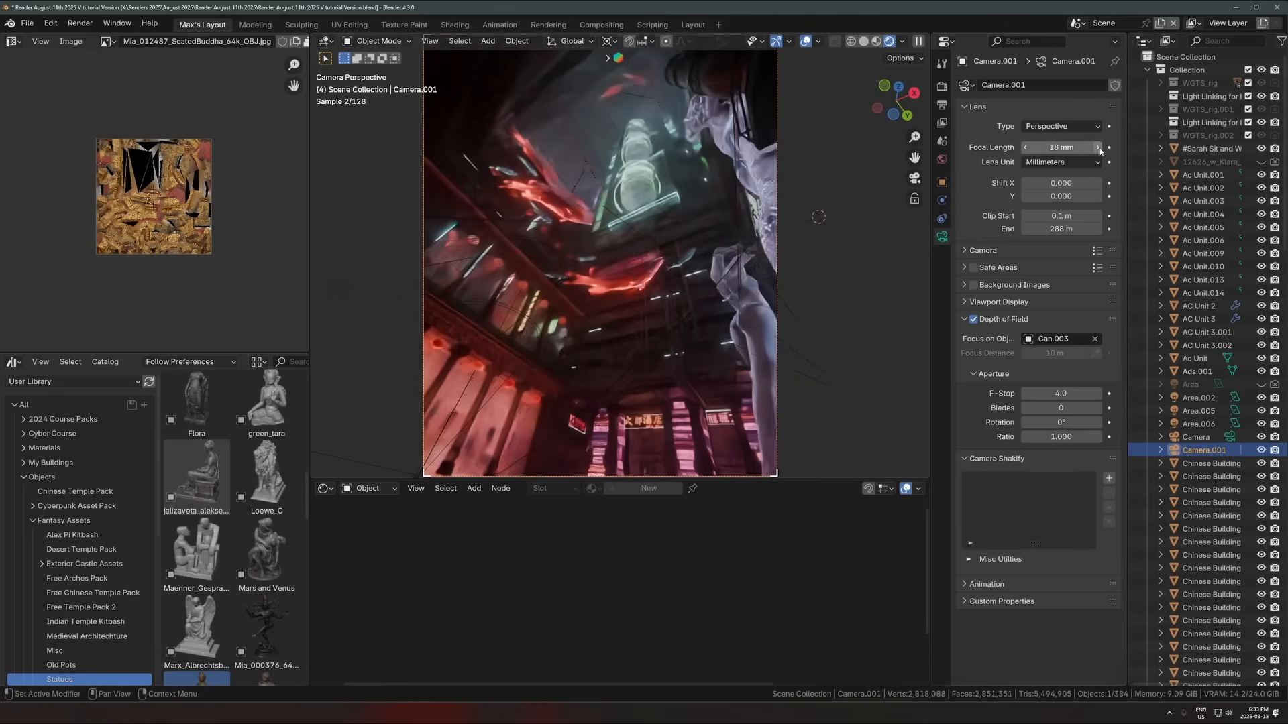
pyautogui.click(1097, 147)
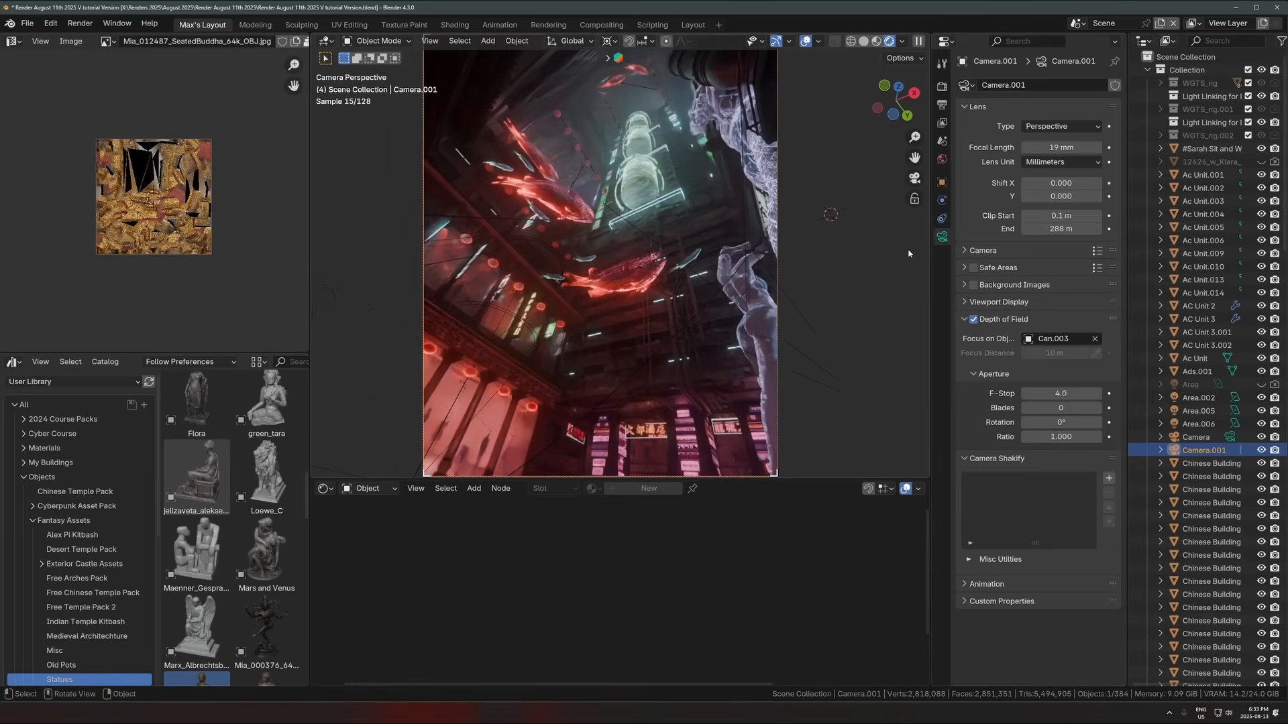
# Step: Switch to solid shading and examine the camera's placement within the whole city scene from outside, including from the side
pyautogui.press('KP_Decimal')
pyautogui.moveTo(621, 253); pyautogui.dragTo(547, 273, button='middle')
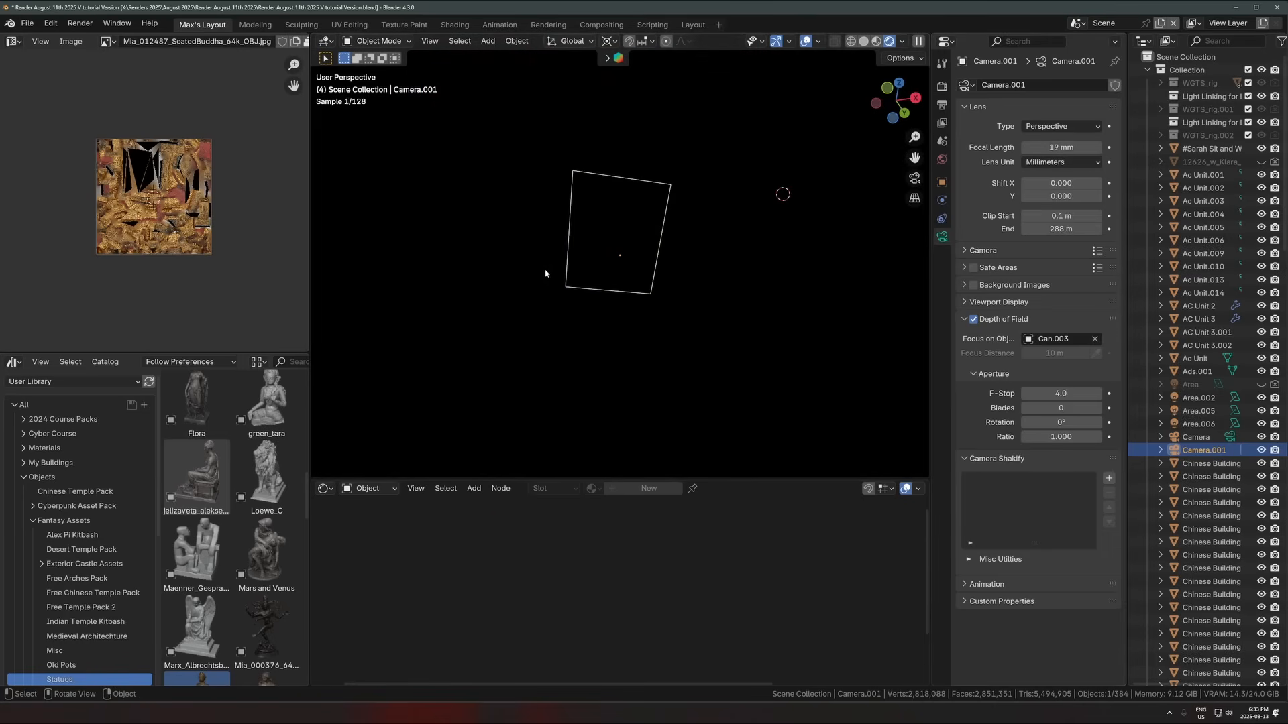
pyautogui.press('z')
pyautogui.click(789, 278)
pyautogui.scroll(-2, 698, 294)
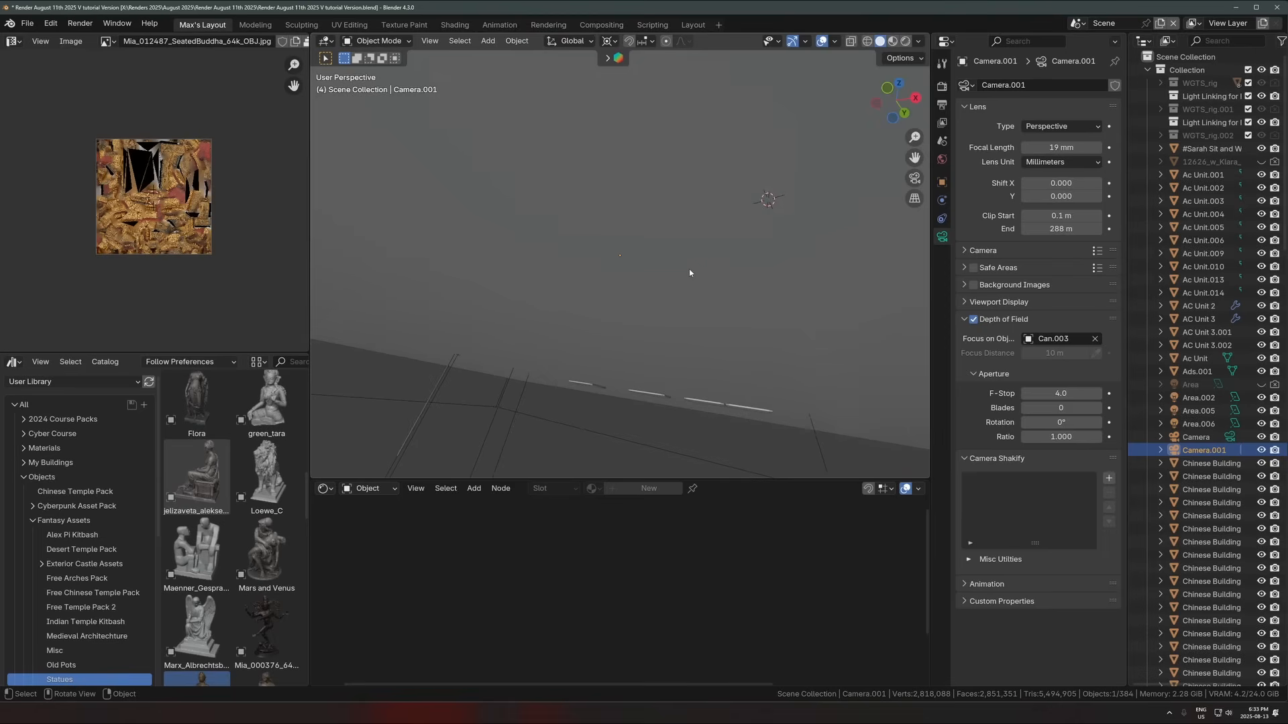
pyautogui.moveTo(689, 269); pyautogui.dragTo(698, 259, button='middle')
pyautogui.scroll(-5, 697, 336)
pyautogui.moveTo(698, 346); pyautogui.dragTo(753, 290, button='middle')
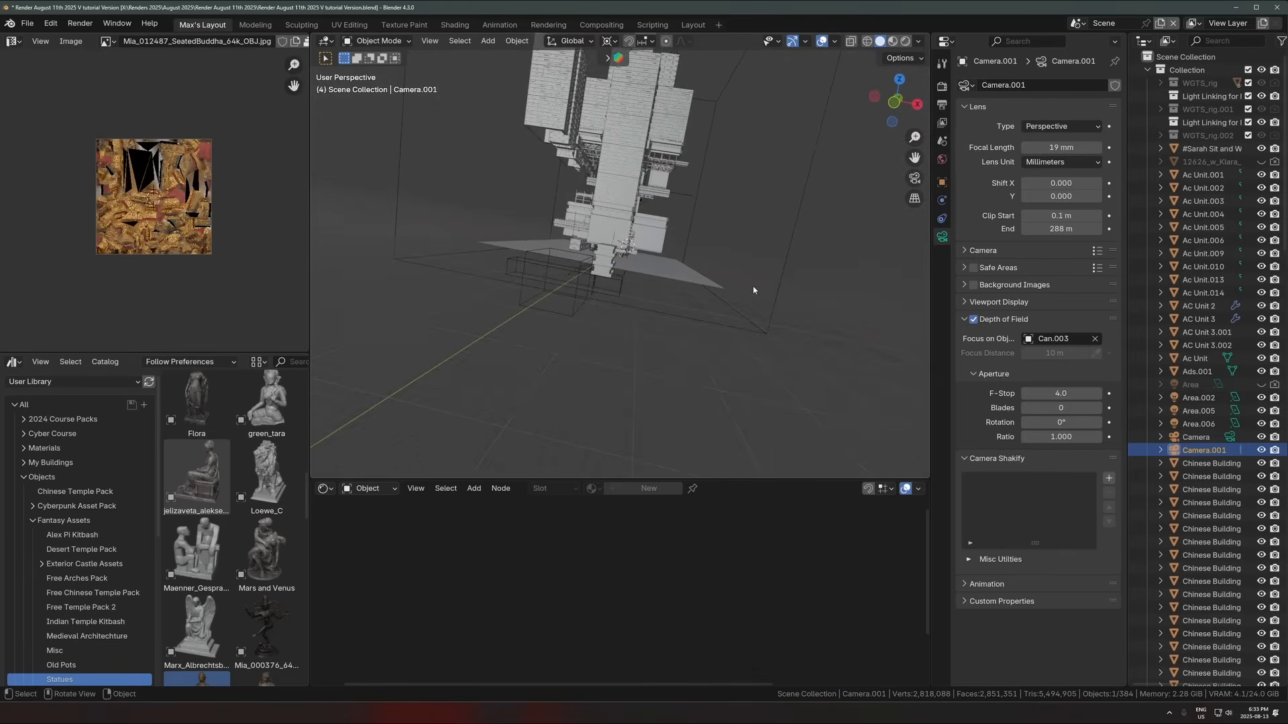
pyautogui.press('KP_1')
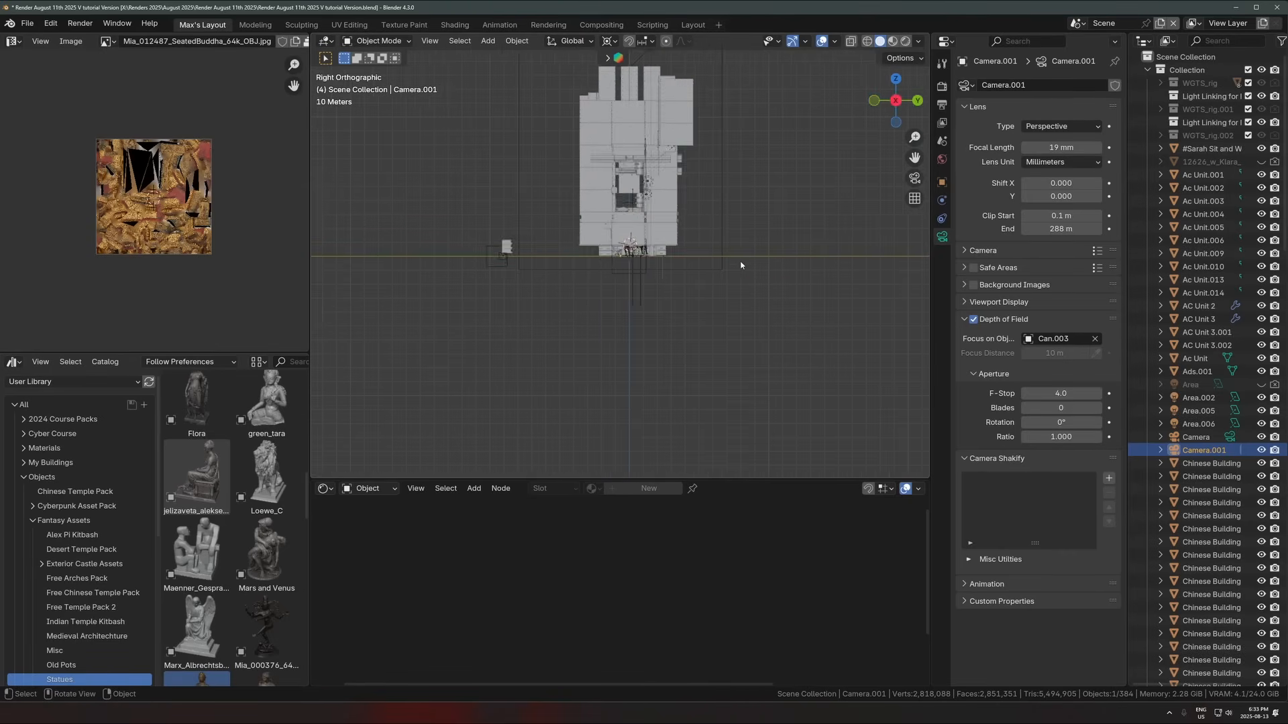
pyautogui.moveTo(719, 266); pyautogui.dragTo(714, 258, button='middle')
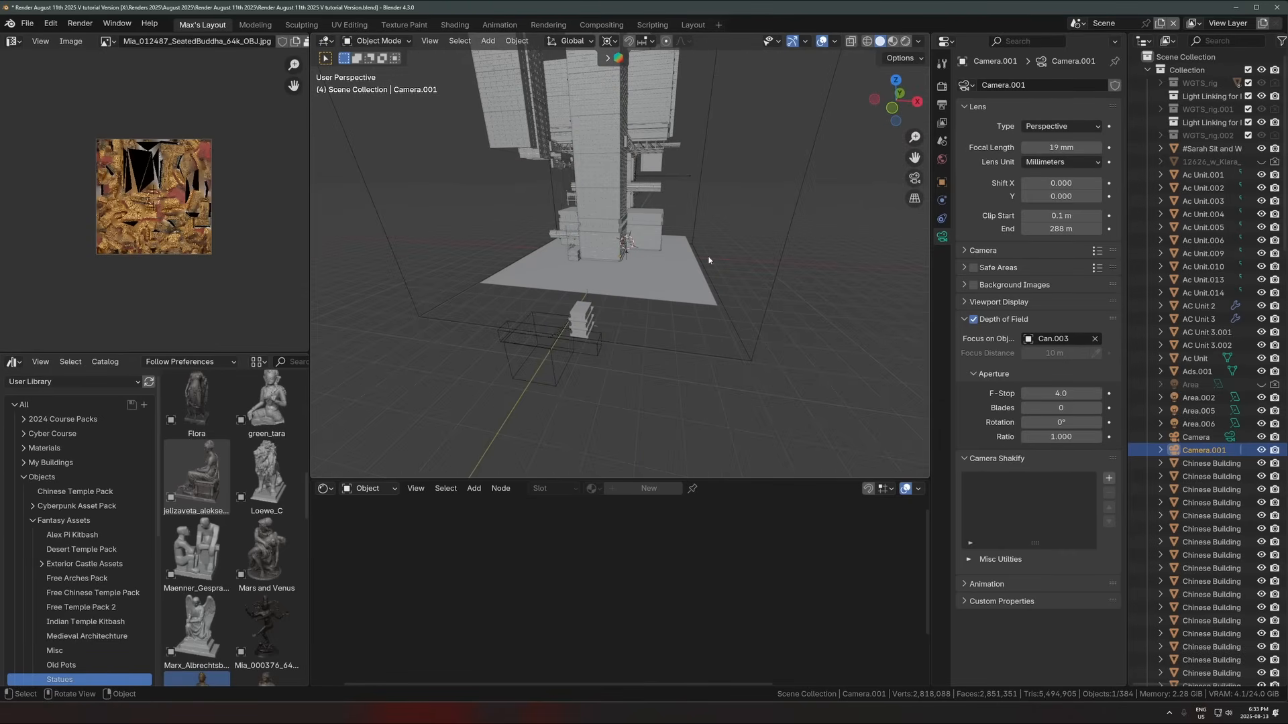
pyautogui.scroll(5, 709, 260)
pyautogui.press('KP_Decimal')
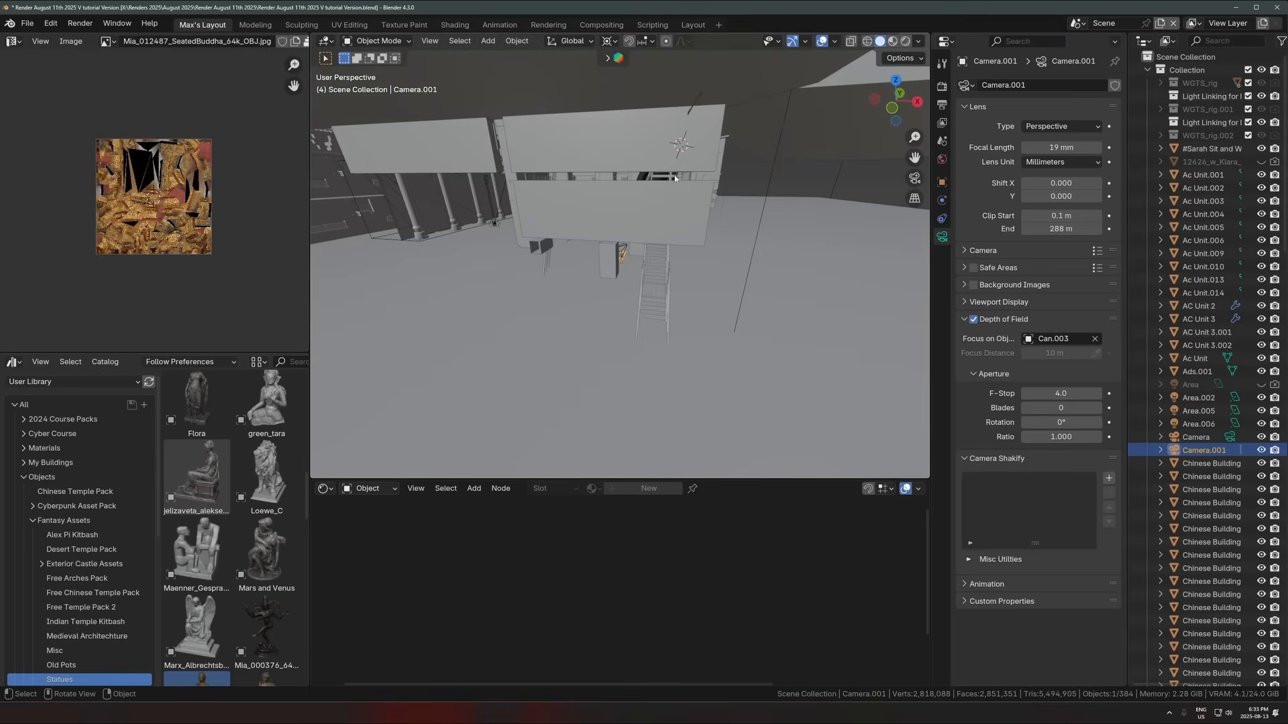
pyautogui.scroll(-5, 644, 263)
pyautogui.moveTo(644, 263); pyautogui.dragTo(570, 250, button='middle')
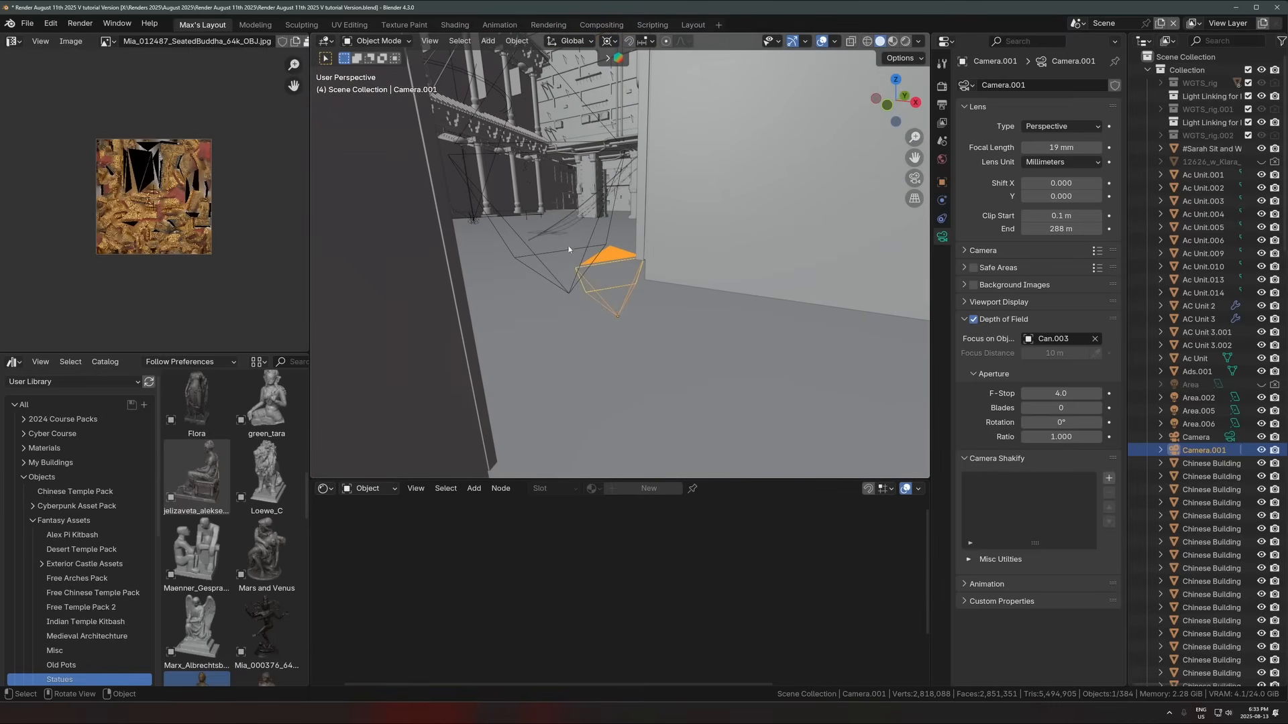
# Step: Select the camera near the ground and review its location and rotation values in the object properties
pyautogui.click(611, 225)
pyautogui.click(628, 253)
pyautogui.click(941, 182)
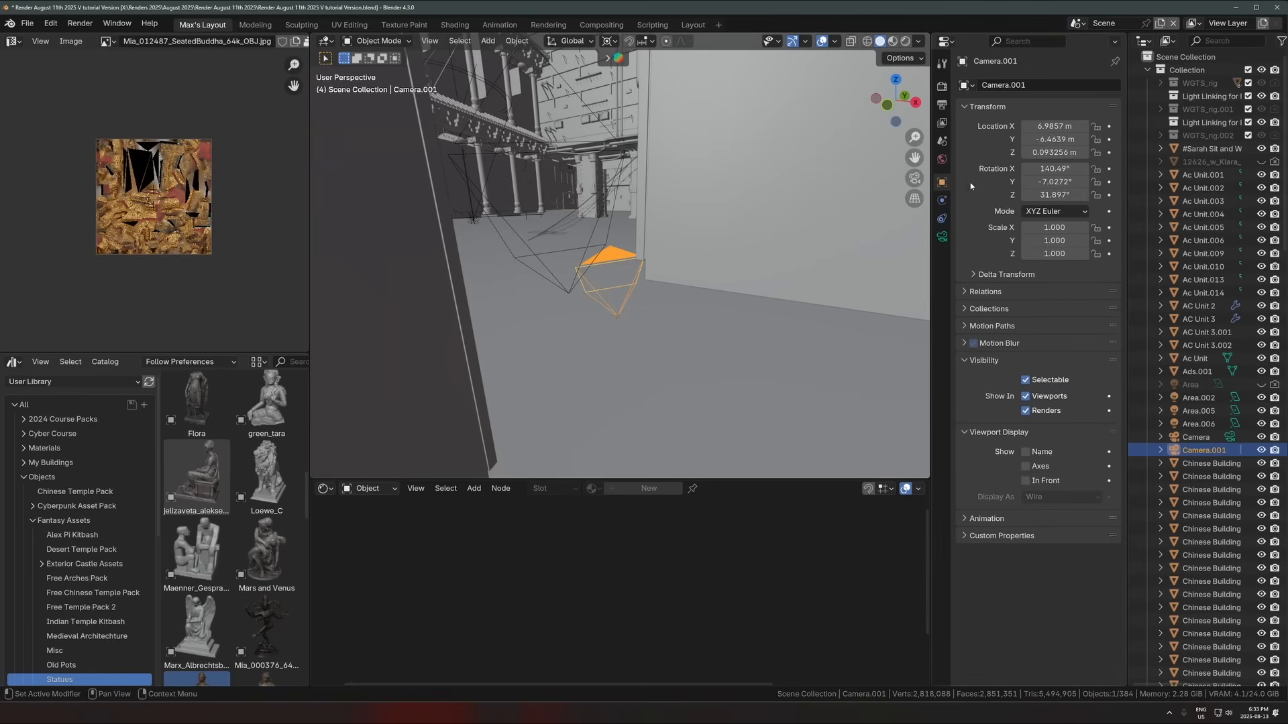
pyautogui.moveTo(1060, 139); pyautogui.dragTo(1066, 139)
pyautogui.click(609, 41)
pyautogui.click(647, 89)
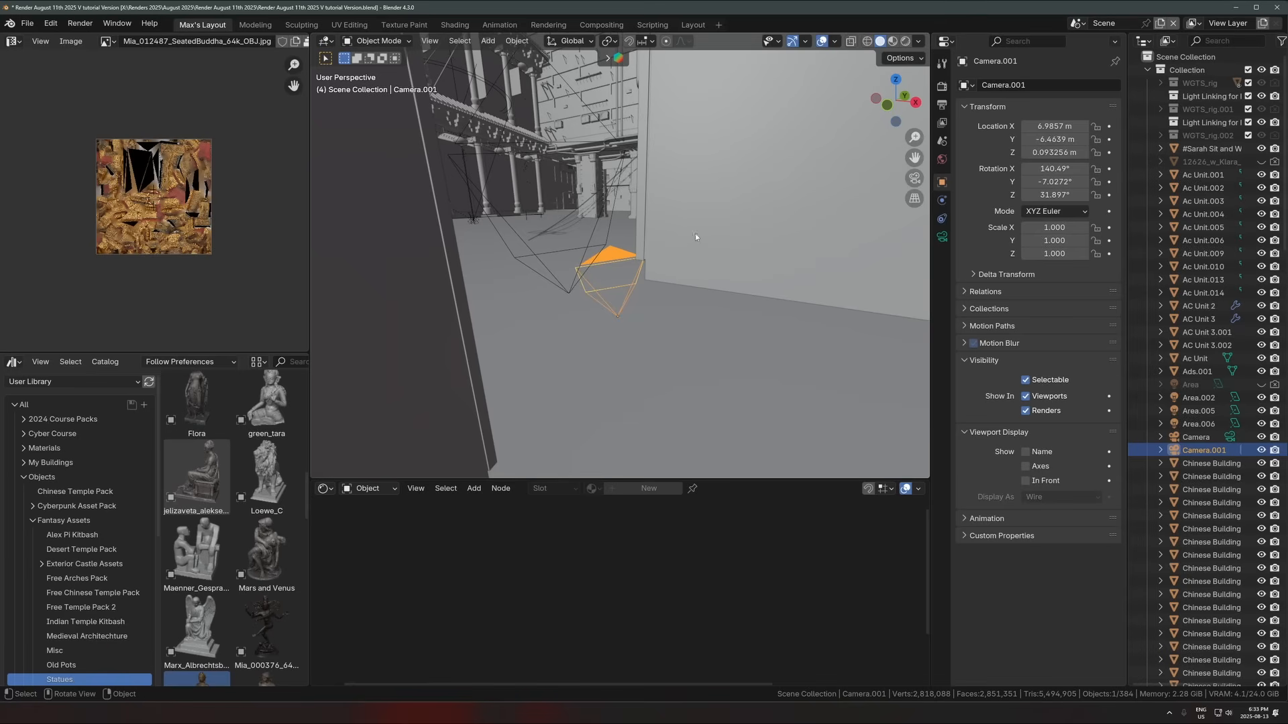
# Step: Place the 3D cursor on the ground beside the camera and add a plane there as a ground reference
pyautogui.press('KP_Decimal')
pyautogui.moveTo(682, 235); pyautogui.dragTo(676, 231, button='middle')
pyautogui.keyDown('shift'); pyautogui.rightClick(638, 271); pyautogui.keyUp('shift')
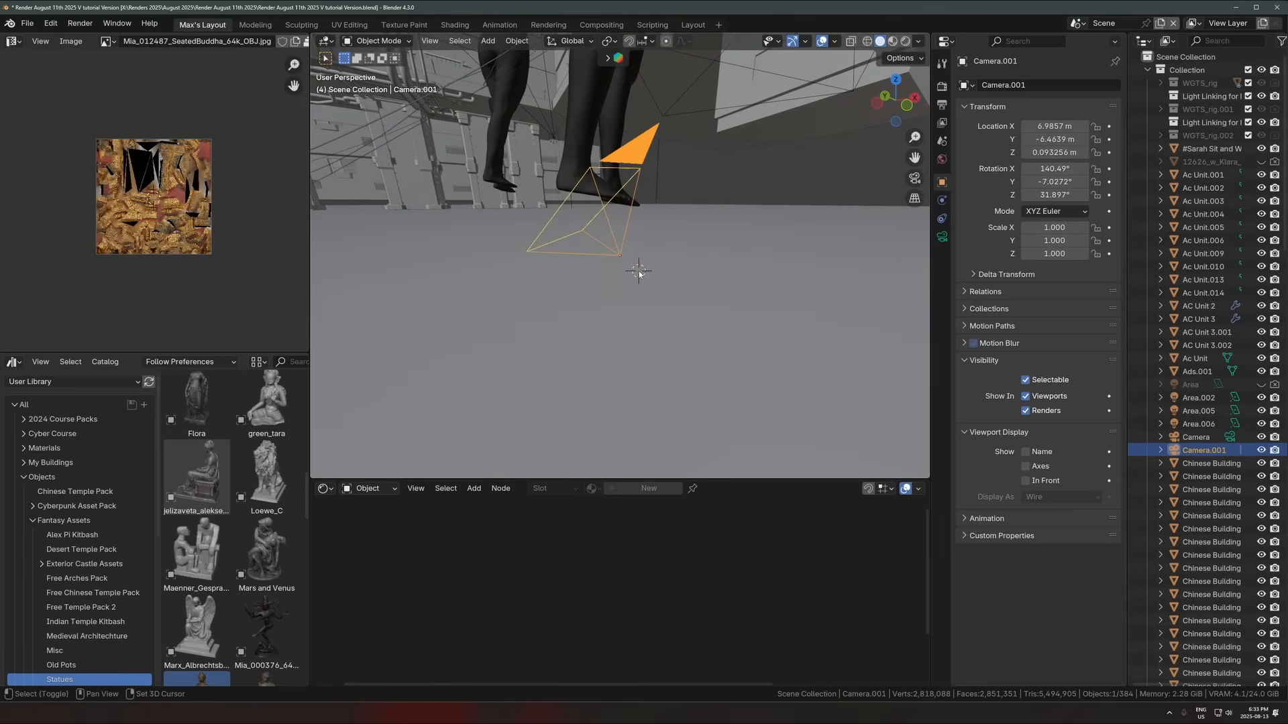
pyautogui.hotkey('shift', 'a')
pyautogui.moveTo(575, 286)
pyautogui.click(717, 287)
pyautogui.press('g')
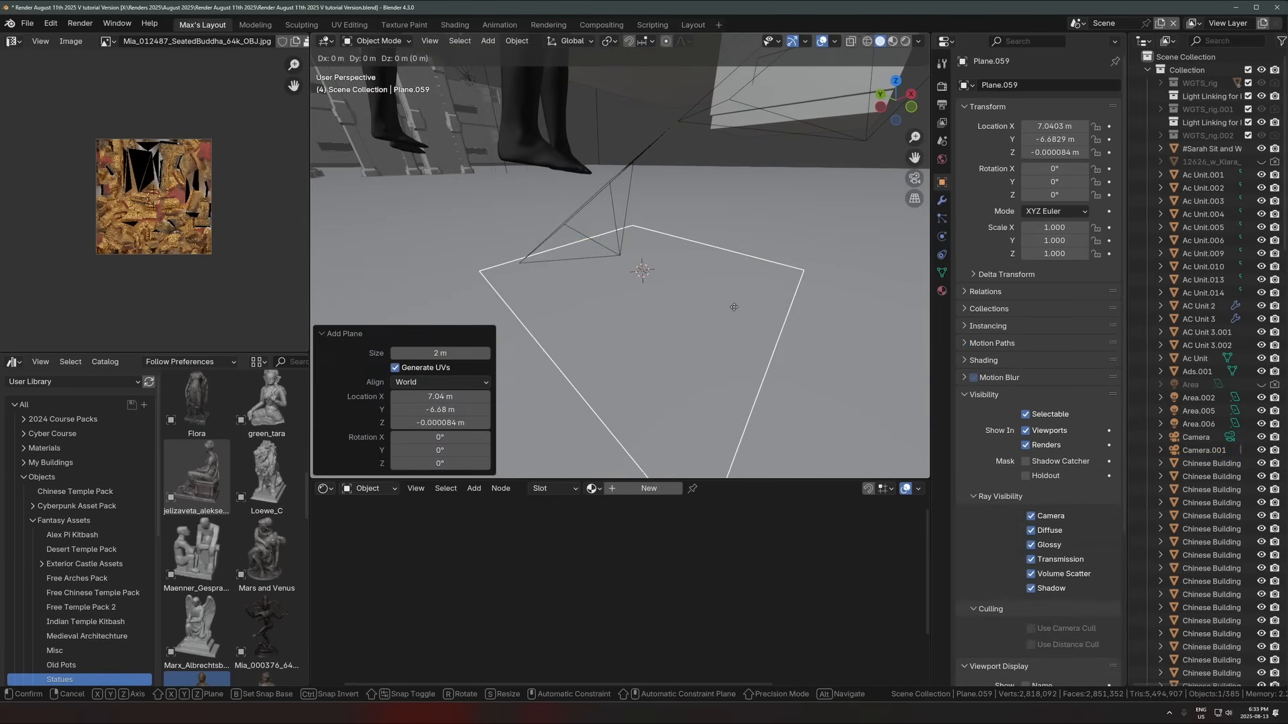
pyautogui.rightClick(711, 328)
# Step: Try raising the reference plane towards the camera, cancel the move, delete the plane, and select the camera again
pyautogui.moveTo(711, 329); pyautogui.dragTo(716, 267, button='middle')
pyautogui.press('g')
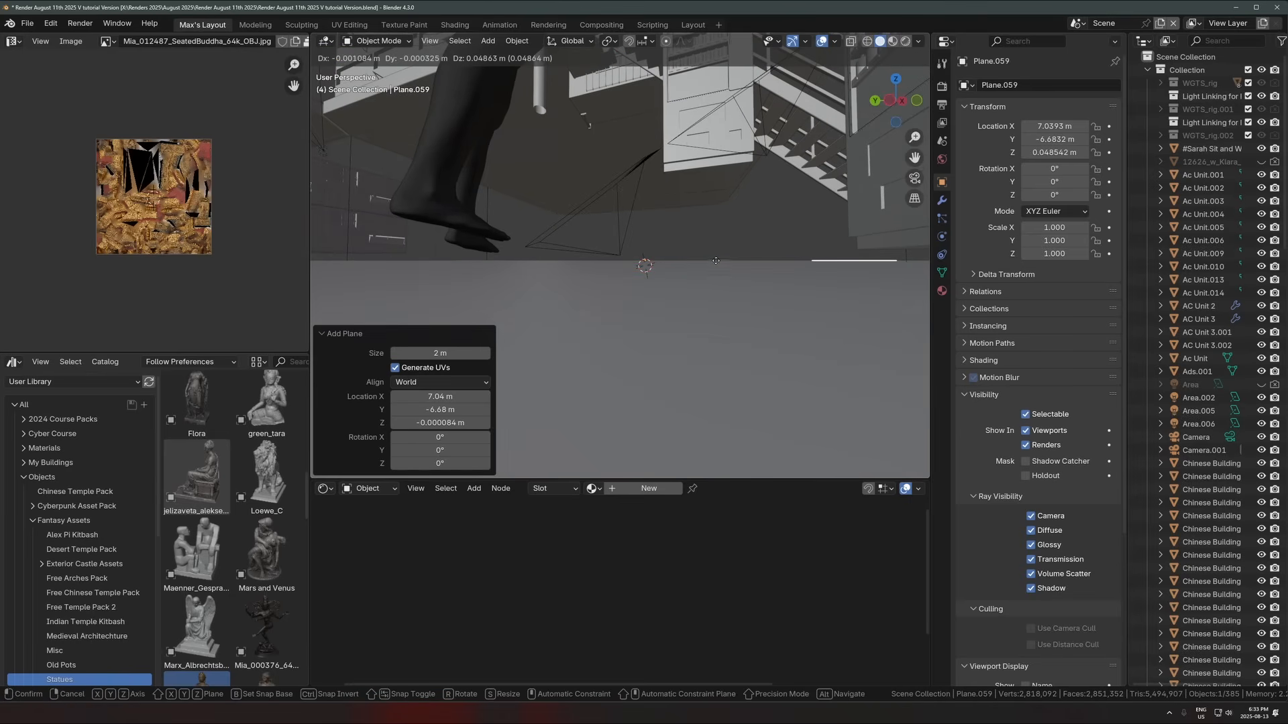
pyautogui.rightClick(749, 308)
pyautogui.moveTo(749, 309); pyautogui.dragTo(747, 314, button='middle')
pyautogui.press('x')
pyautogui.click(746, 312)
pyautogui.click(587, 215)
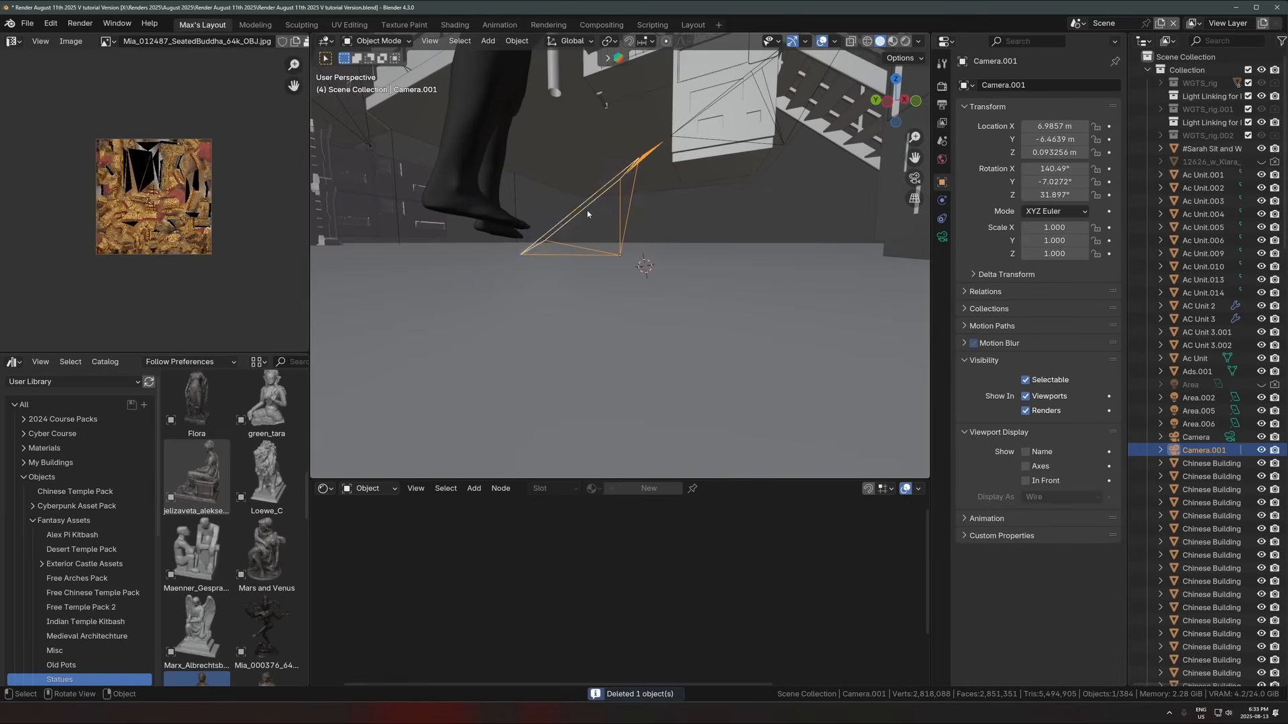
# Step: Inspect the camera's low position from outside, return to the camera view and switch to rendered shading
pyautogui.moveTo(656, 294); pyautogui.dragTo(701, 269, button='middle')
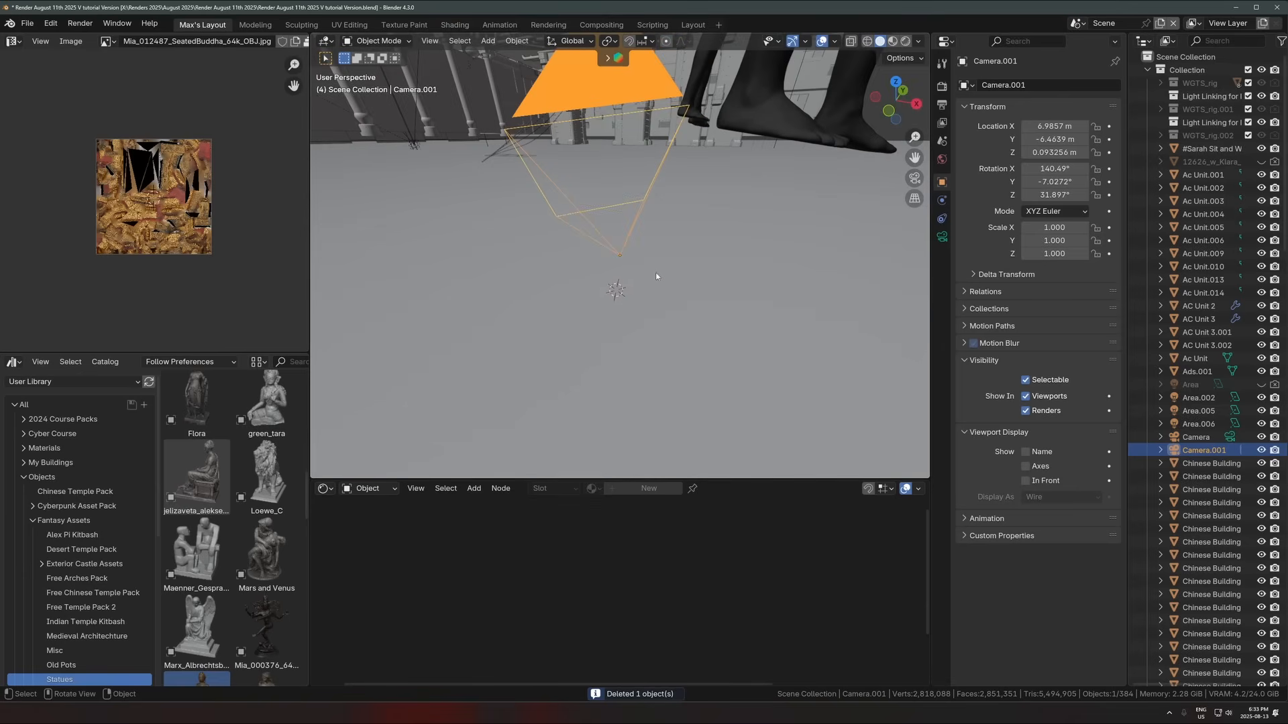
pyautogui.moveTo(645, 272); pyautogui.dragTo(626, 220, button='middle')
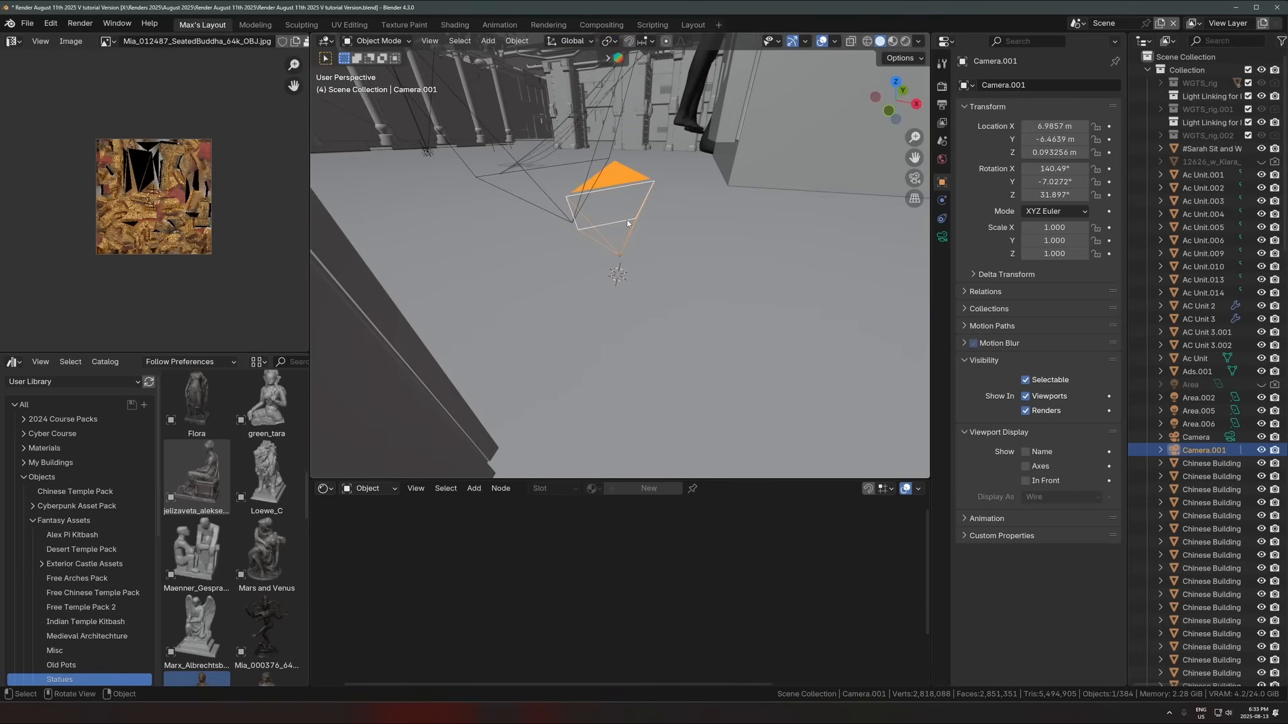
pyautogui.press('KP_0')
pyautogui.scroll(-3, 673, 389)
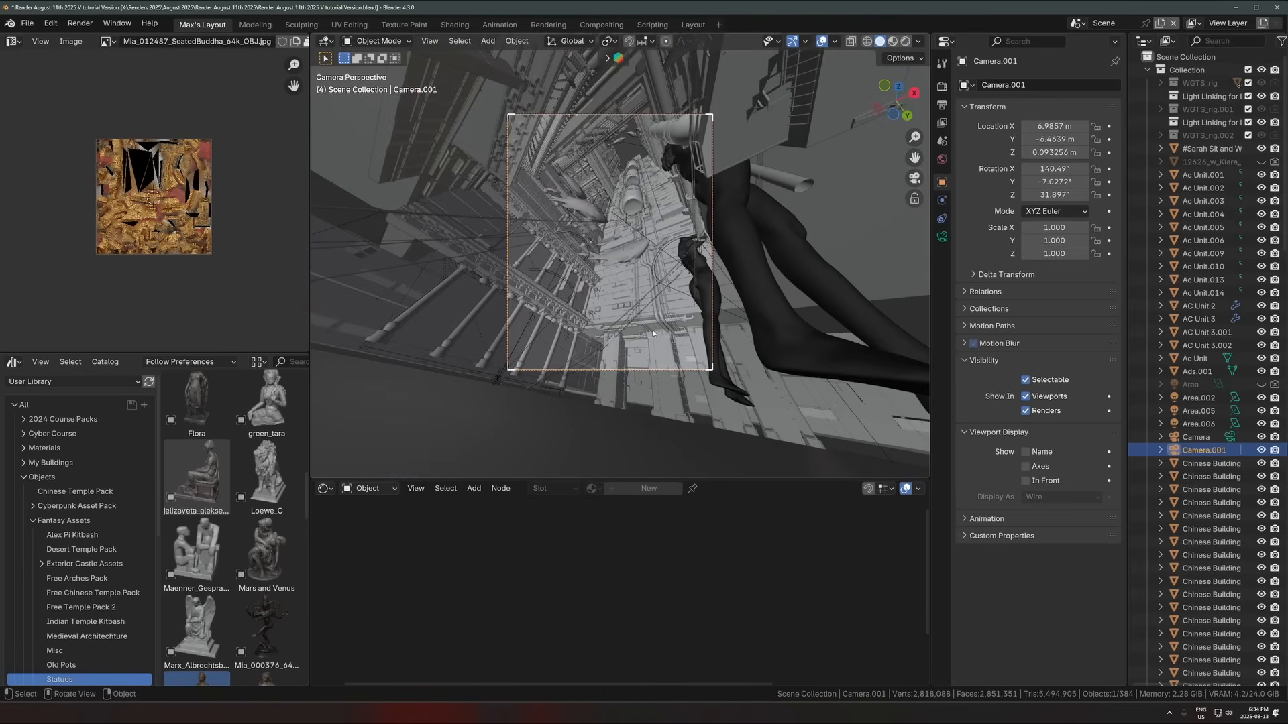
pyautogui.press('z')
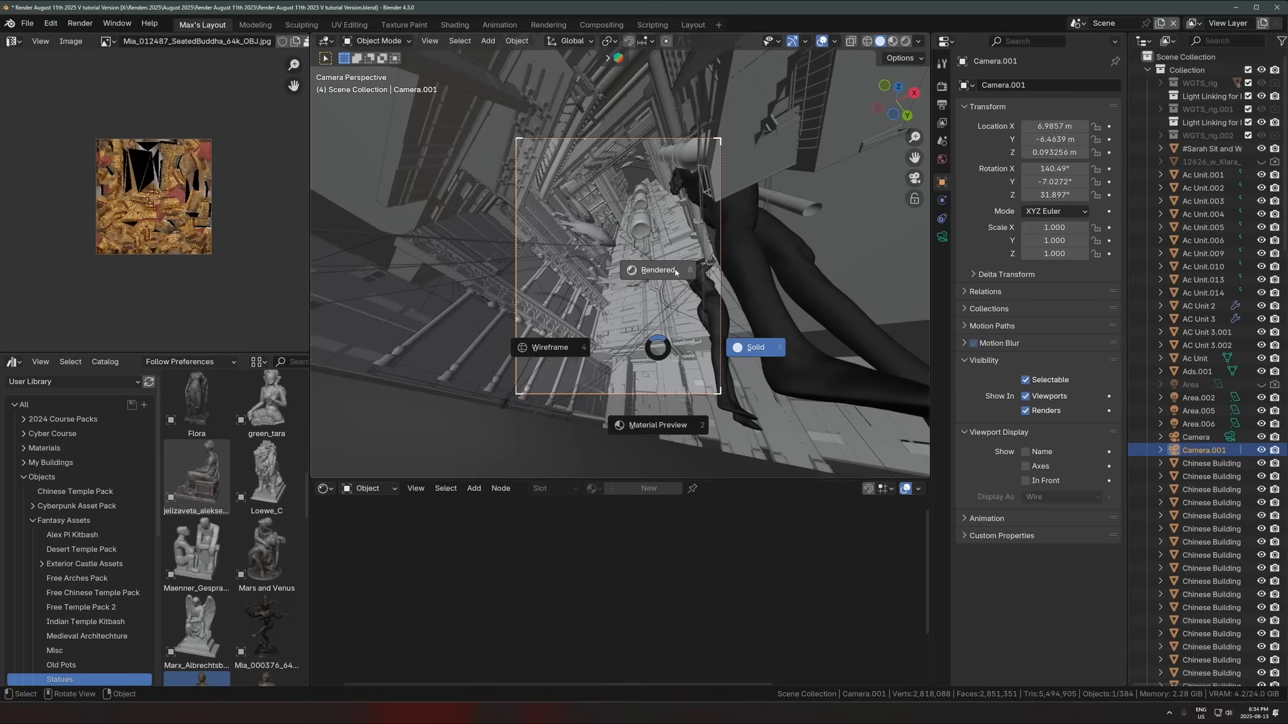
pyautogui.click(674, 268)
# Step: Examine the rendered low-angle composition through the camera at closer and wider magnifications
pyautogui.scroll(1, 676, 267)
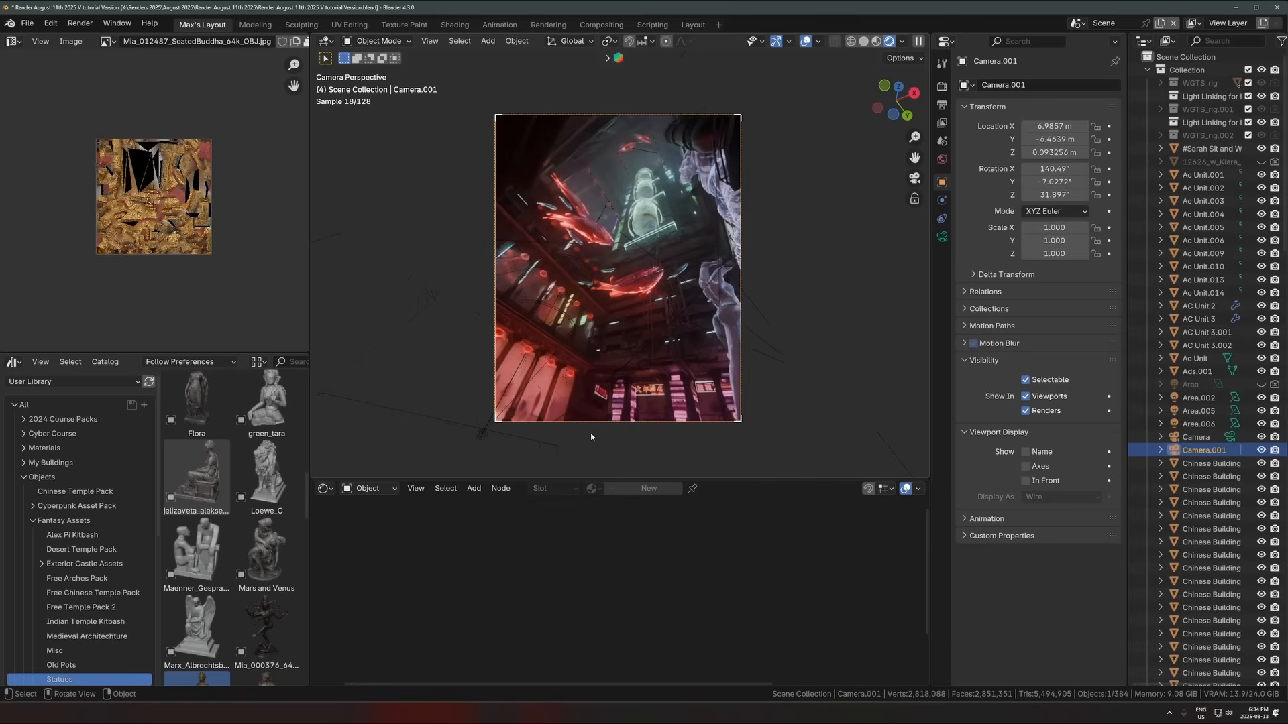
pyautogui.scroll(2, 604, 415)
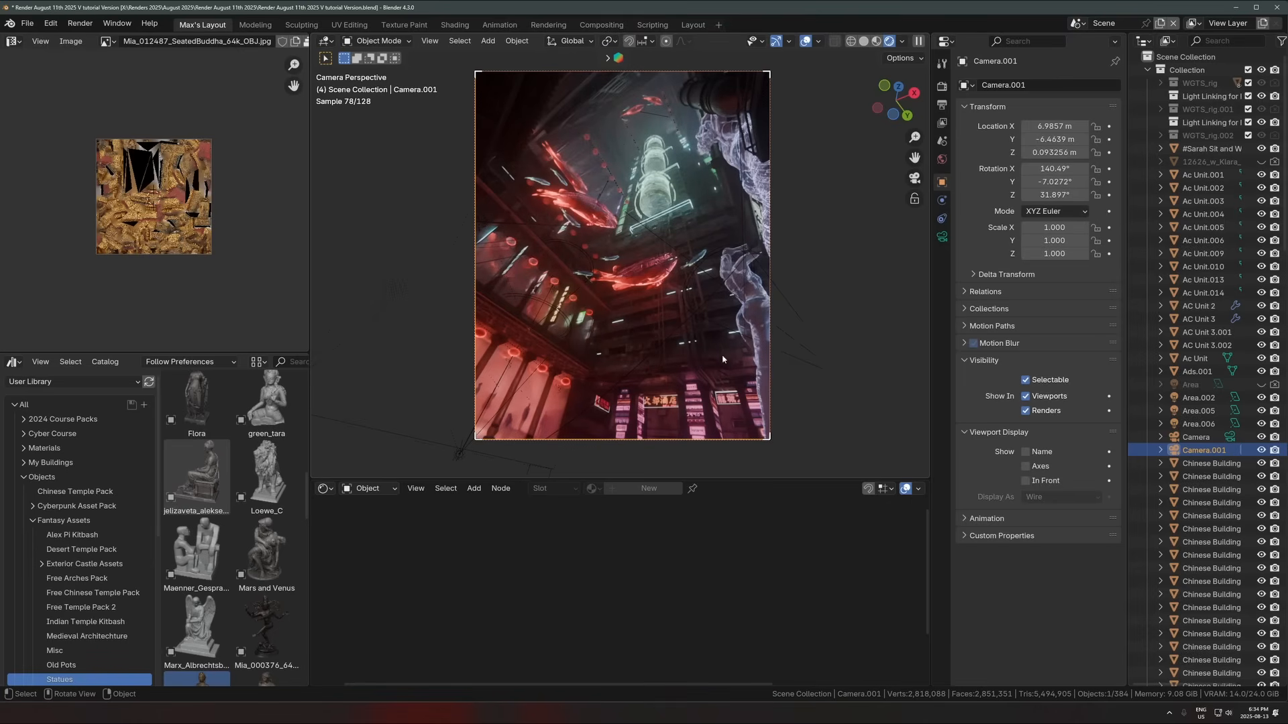
pyautogui.keyDown('shift'); pyautogui.moveTo(609, 384); pyautogui.dragTo(635, 353, button='middle'); pyautogui.keyUp('shift')
pyautogui.scroll(2, 623, 355)
pyautogui.scroll(-1, 545, 386)
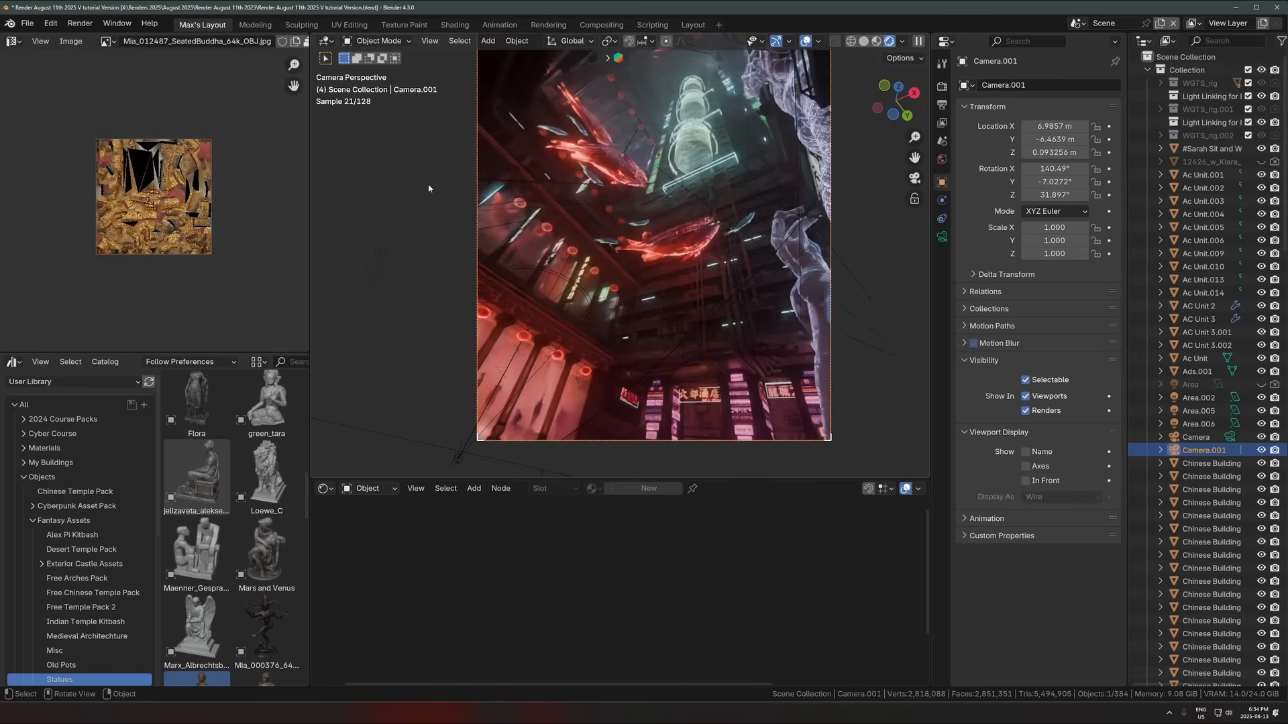
pyautogui.scroll(-1, 621, 167)
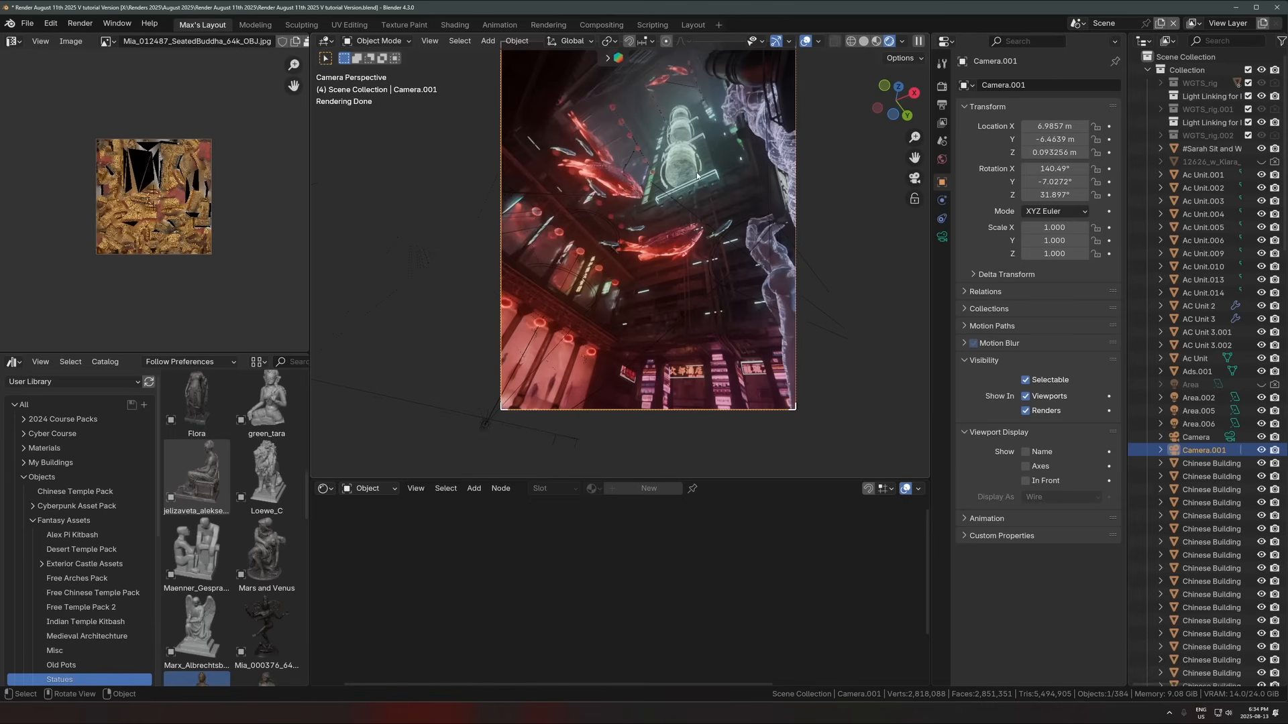
pyautogui.keyDown('shift'); pyautogui.moveTo(684, 262); pyautogui.dragTo(678, 294, button='middle'); pyautogui.keyUp('shift')
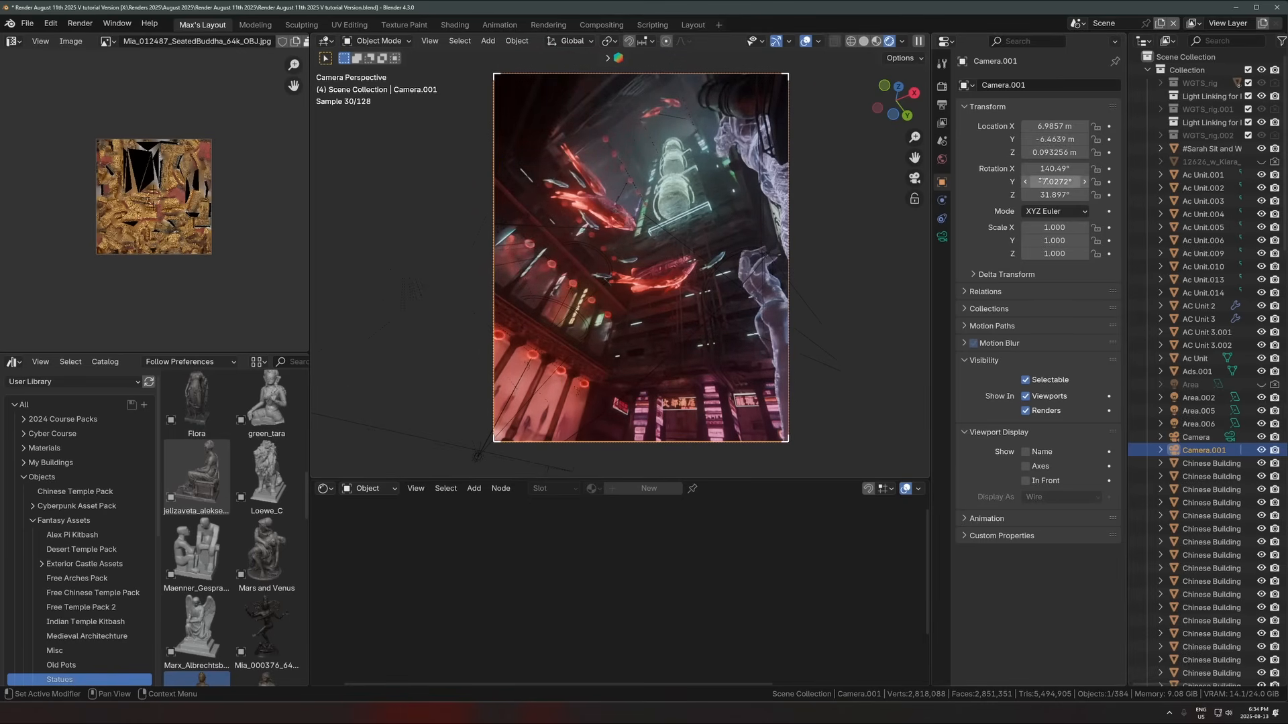
# Step: Try the camera's Y rotation at 0° to compare a level framing with the tilted one, and undo it
pyautogui.moveTo(1043, 186); pyautogui.dragTo(1040, 186)
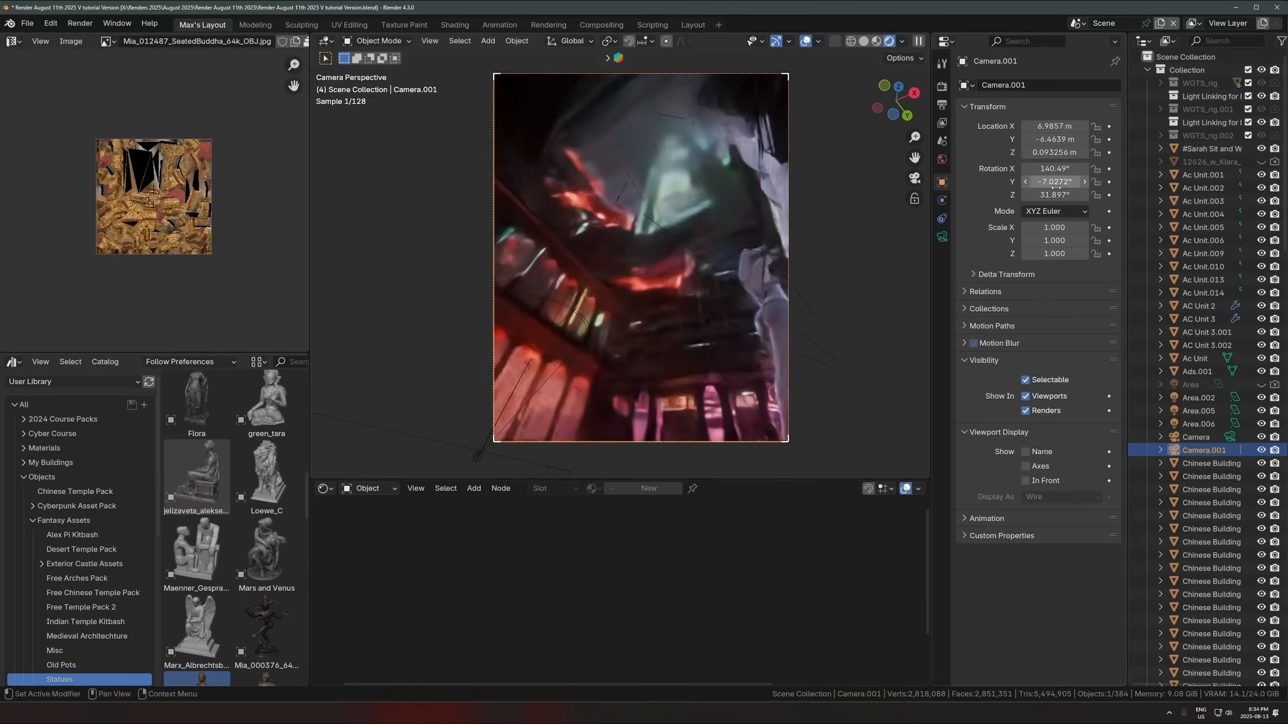
pyautogui.click(1038, 186)
pyautogui.write('0')
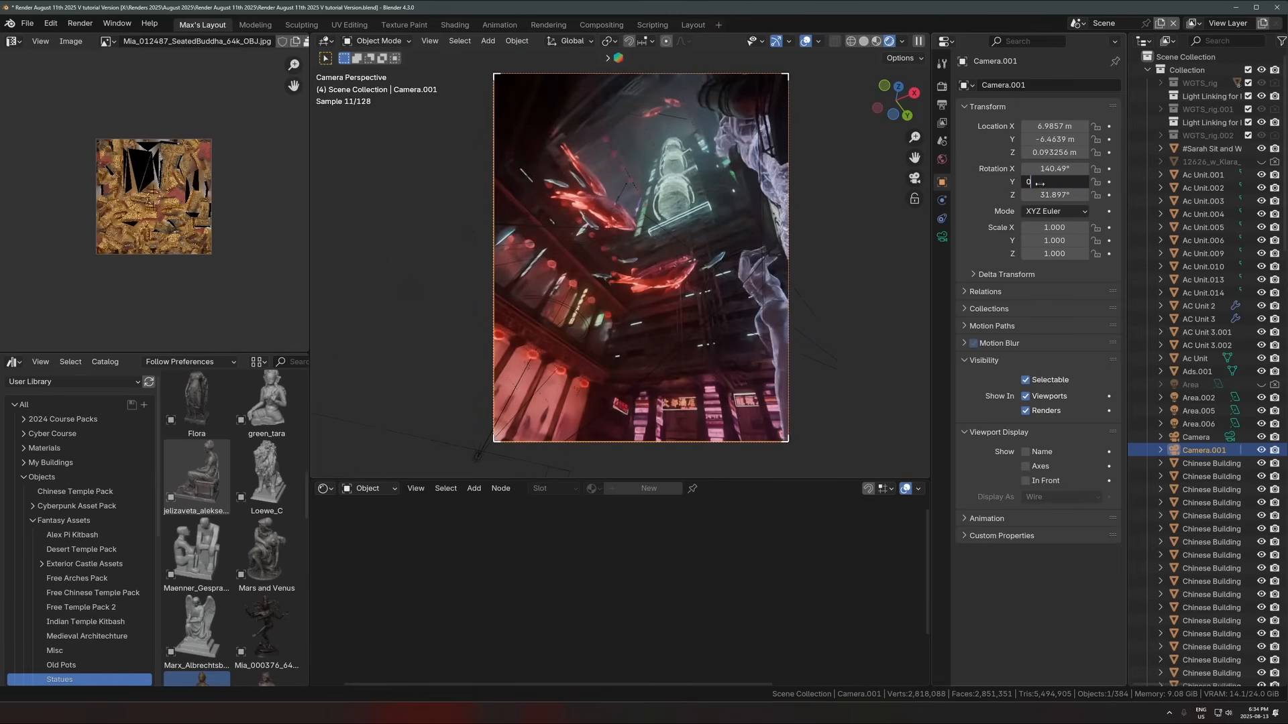
pyautogui.press('Return')
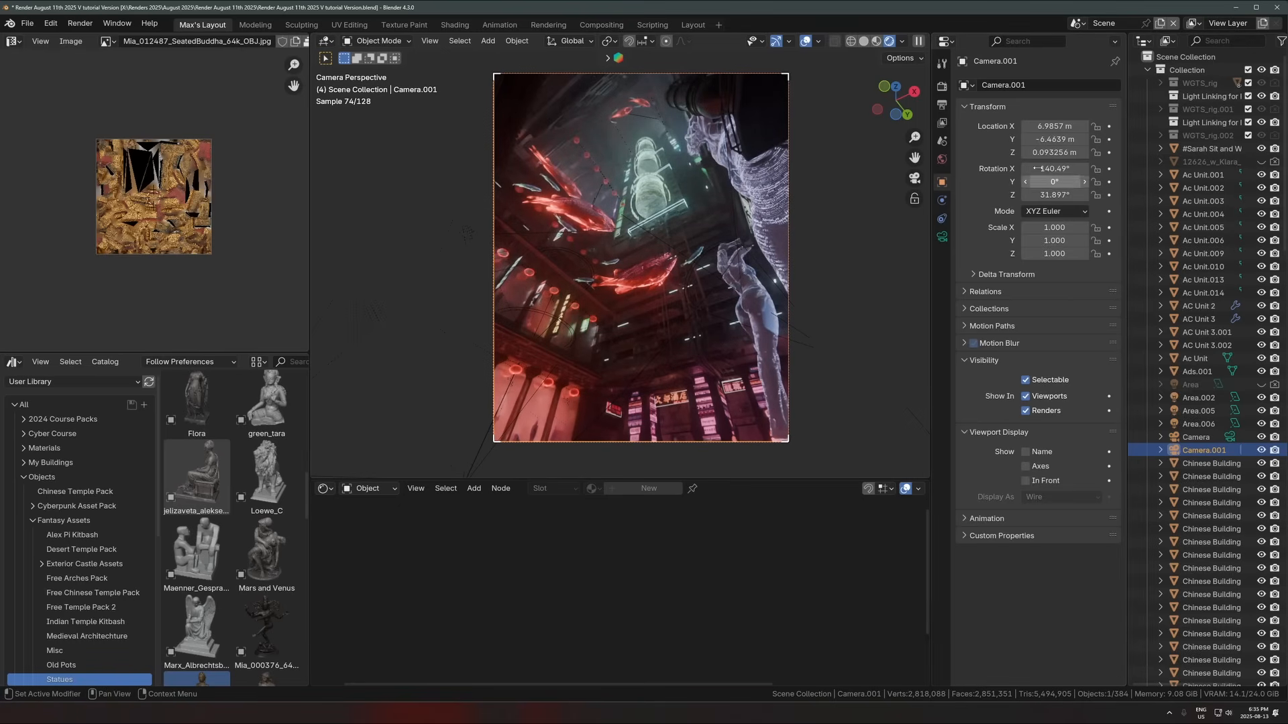
pyautogui.hotkey('ctrl', 'z')
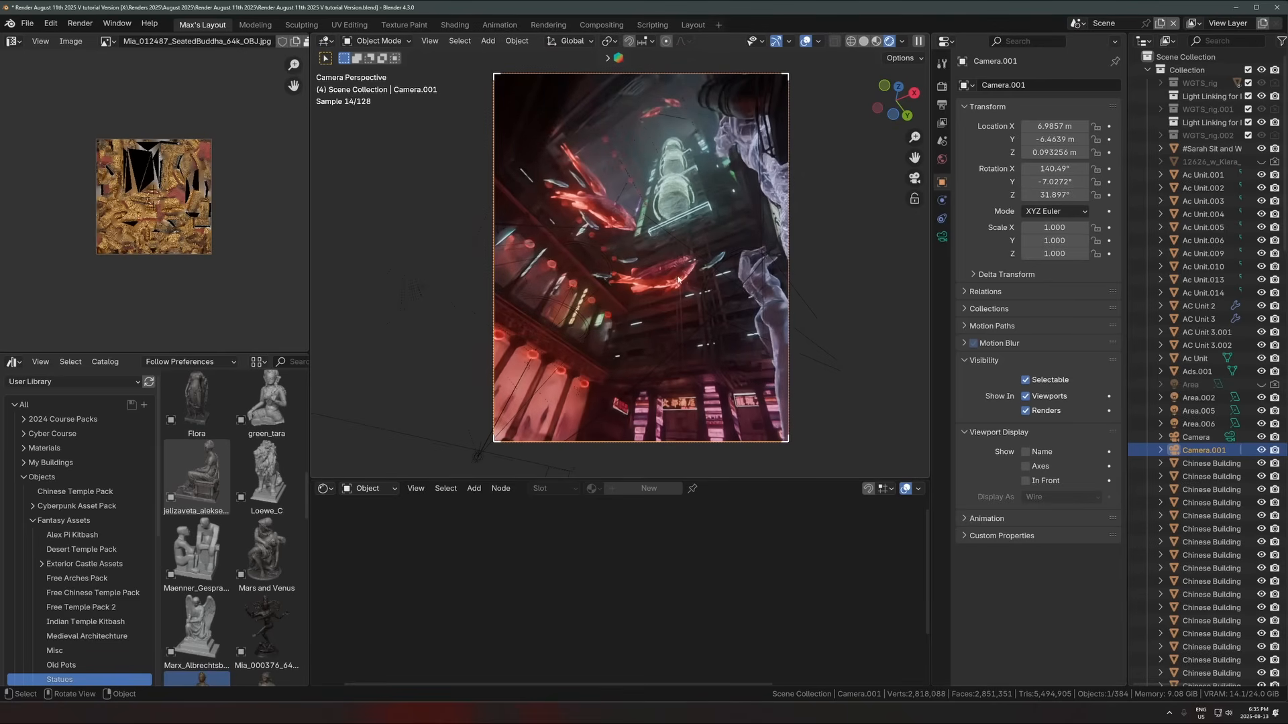
# Step: Review the camera's lens and transform properties and examine its placement in the scene from outside
pyautogui.moveTo(678, 282); pyautogui.dragTo(676, 308, button='middle')
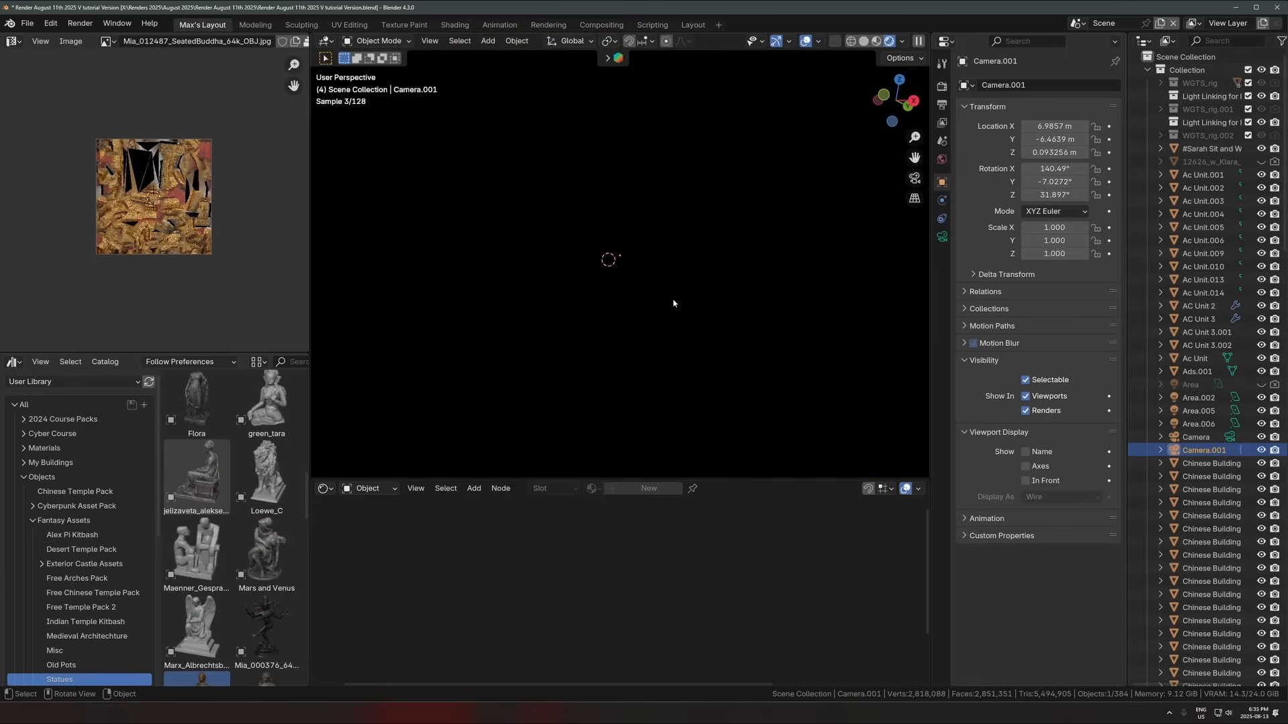
pyautogui.press('KP_0')
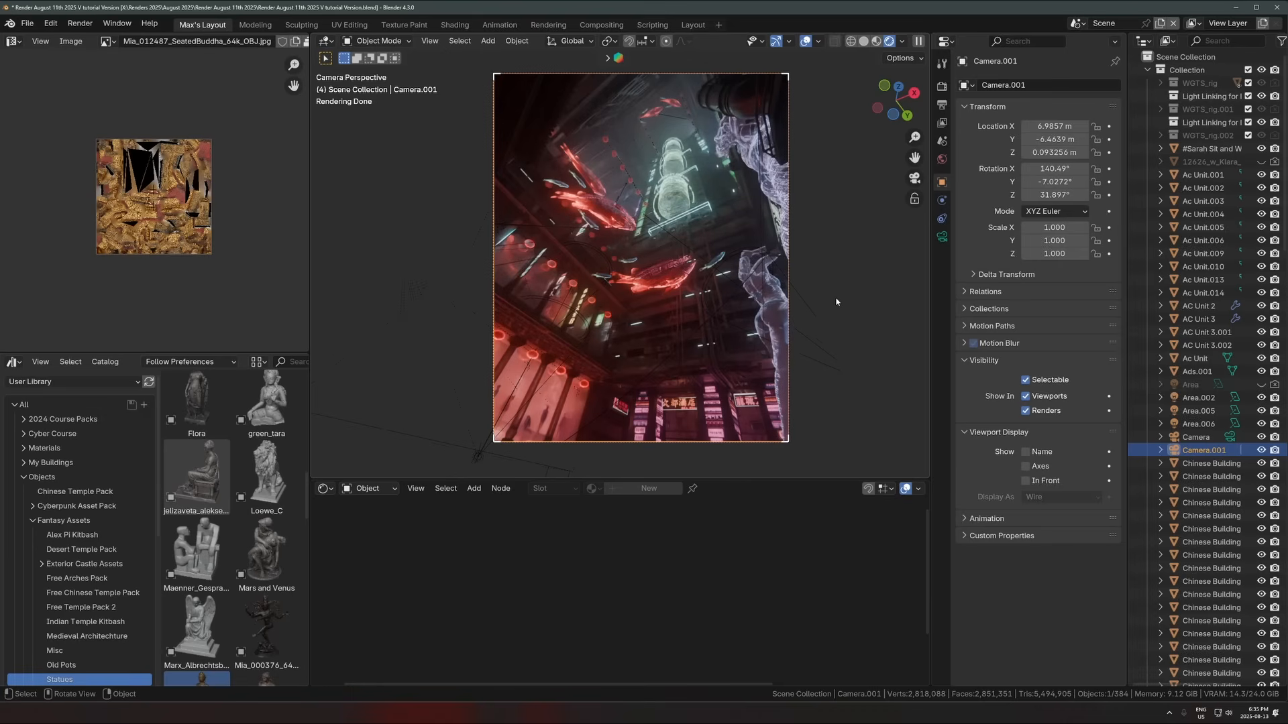
pyautogui.click(942, 236)
pyautogui.click(942, 182)
pyautogui.moveTo(734, 213)
pyautogui.mouseDown(button='middle')
pyautogui.moveTo(712, 218)
pyautogui.moveTo(682, 261)
pyautogui.mouseUp(button='middle')
pyautogui.scroll(-5, 711, 219)
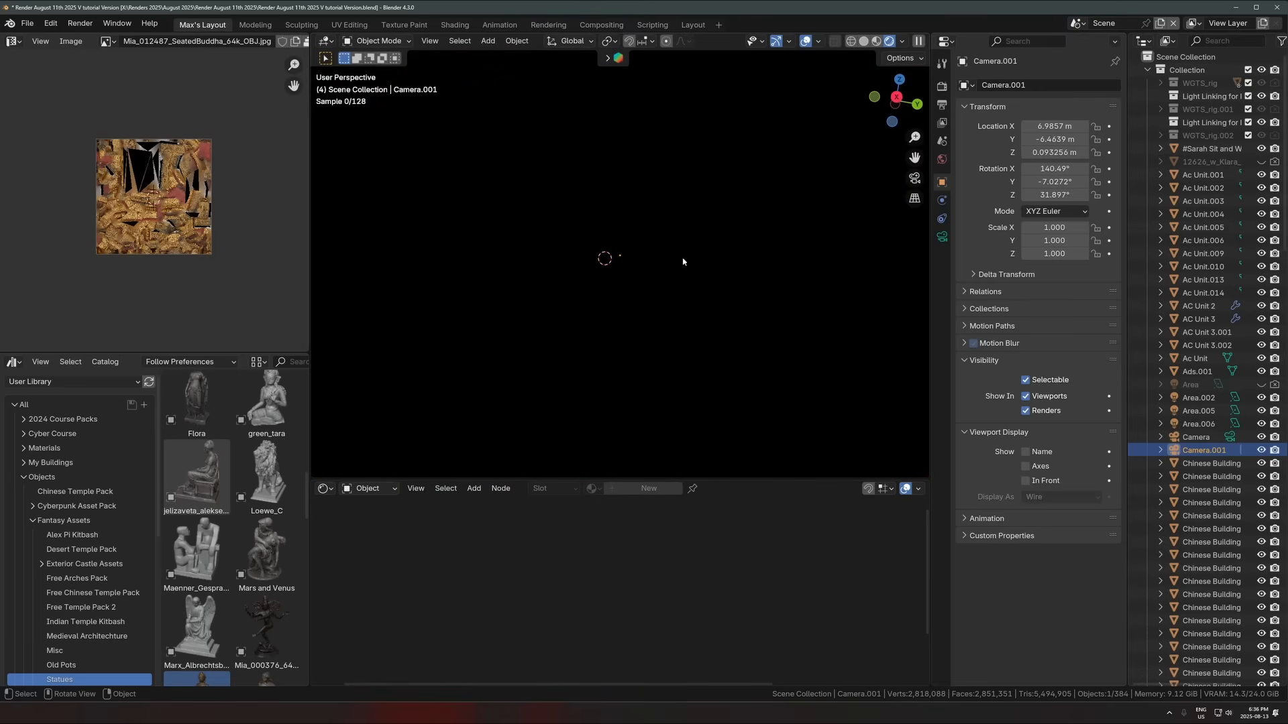
pyautogui.press('z')
pyautogui.scroll(5, 718, 277)
pyautogui.moveTo(731, 311); pyautogui.dragTo(608, 239, button='middle')
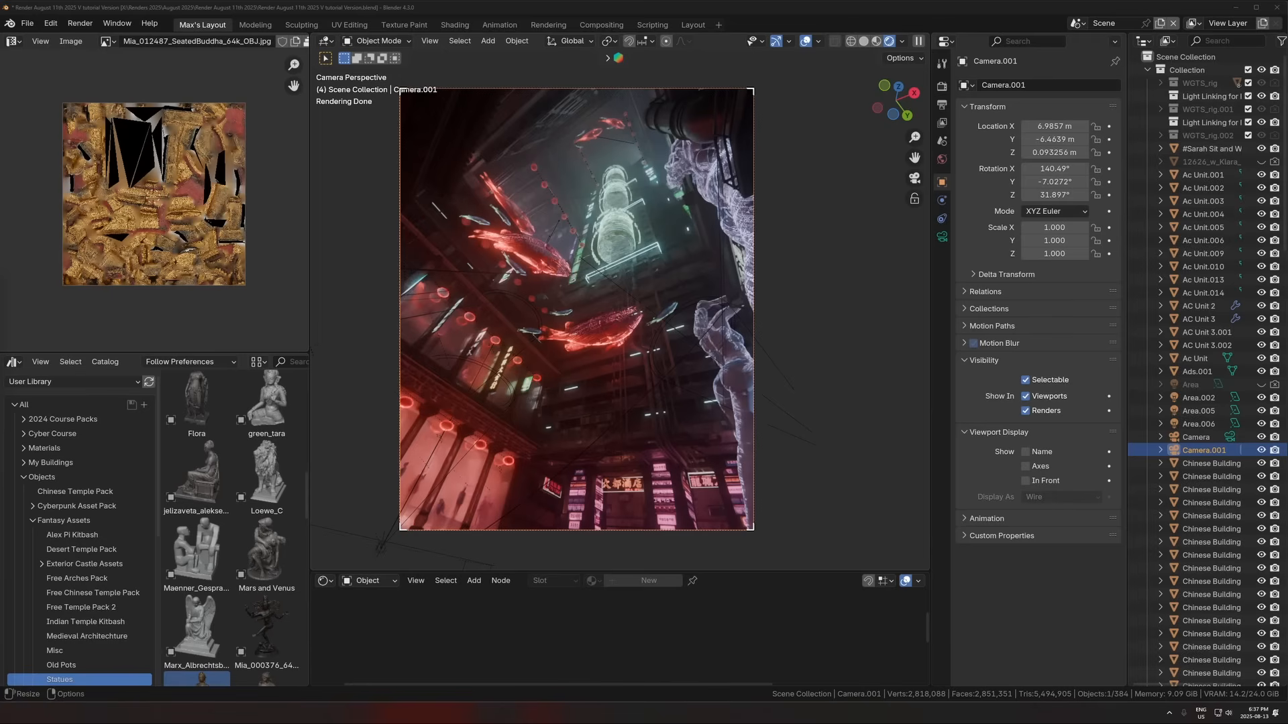
# Step: Find the Holograms and Accent lights collections and inspect the glowing fish and lantern-lit signs up close in the rendered camera view
pyautogui.scroll(-20, 1229, 391)
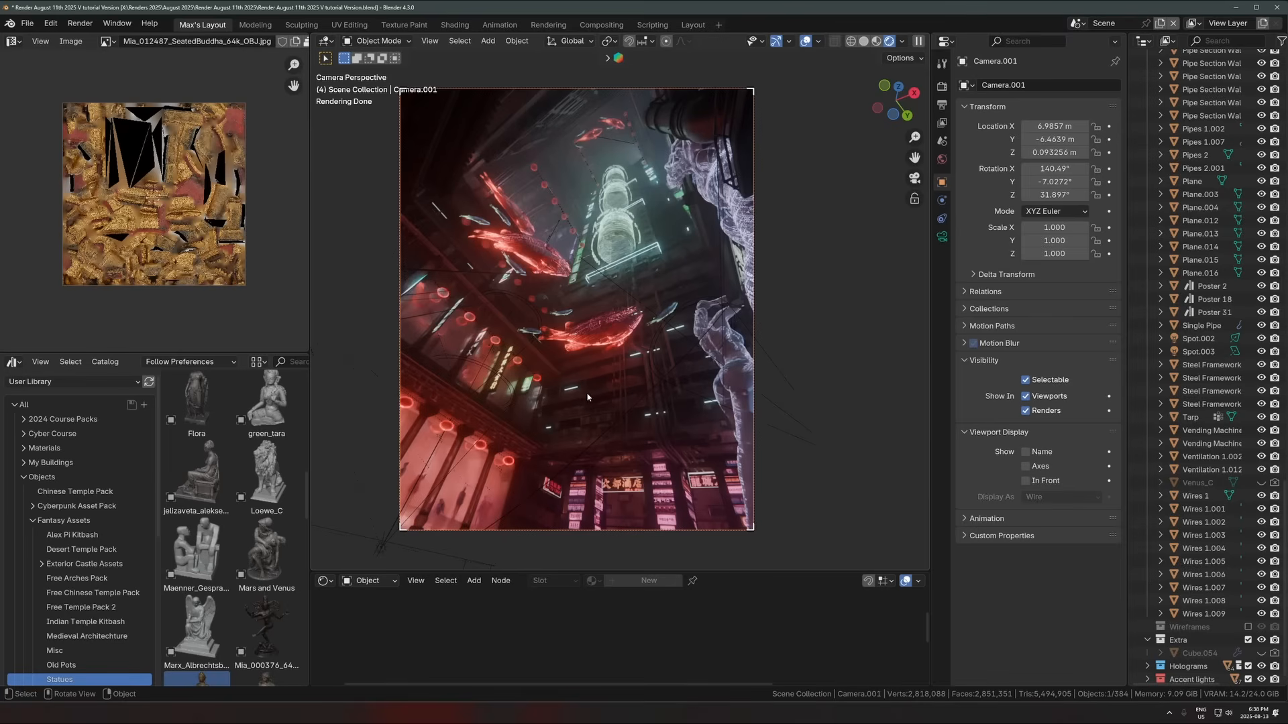
pyautogui.scroll(-1, 1152, 352)
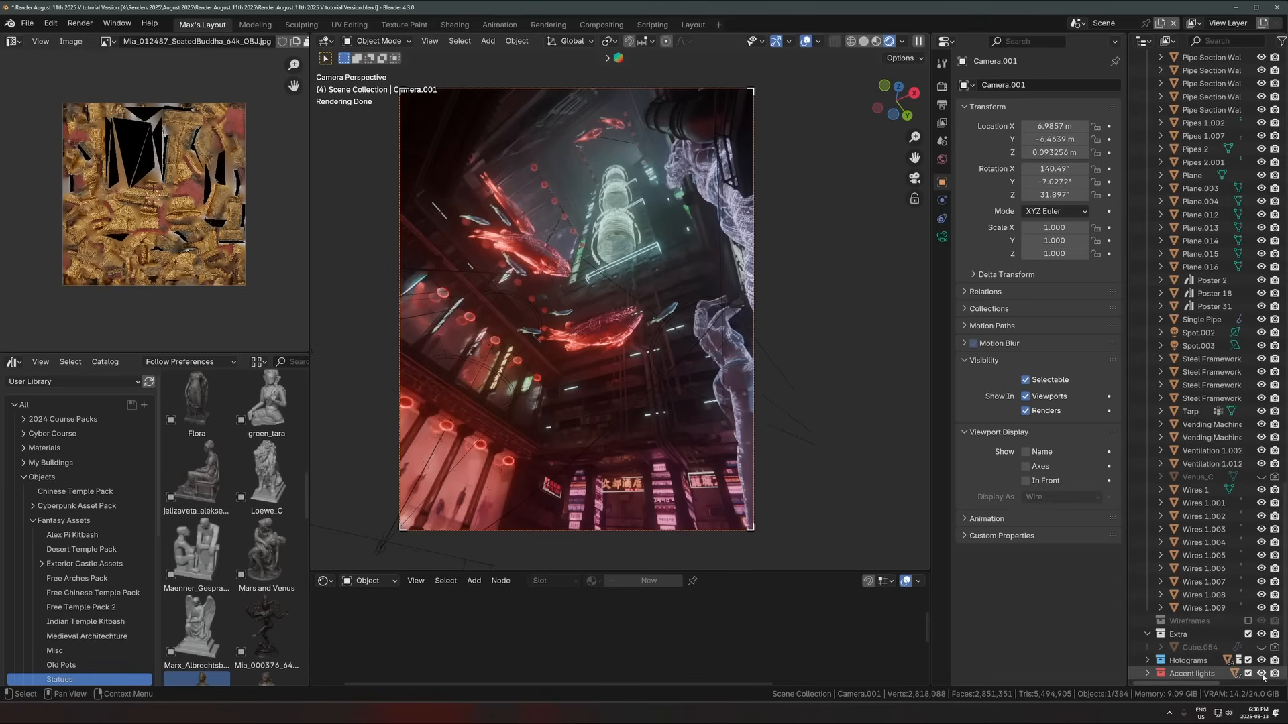
pyautogui.scroll(8, 483, 291)
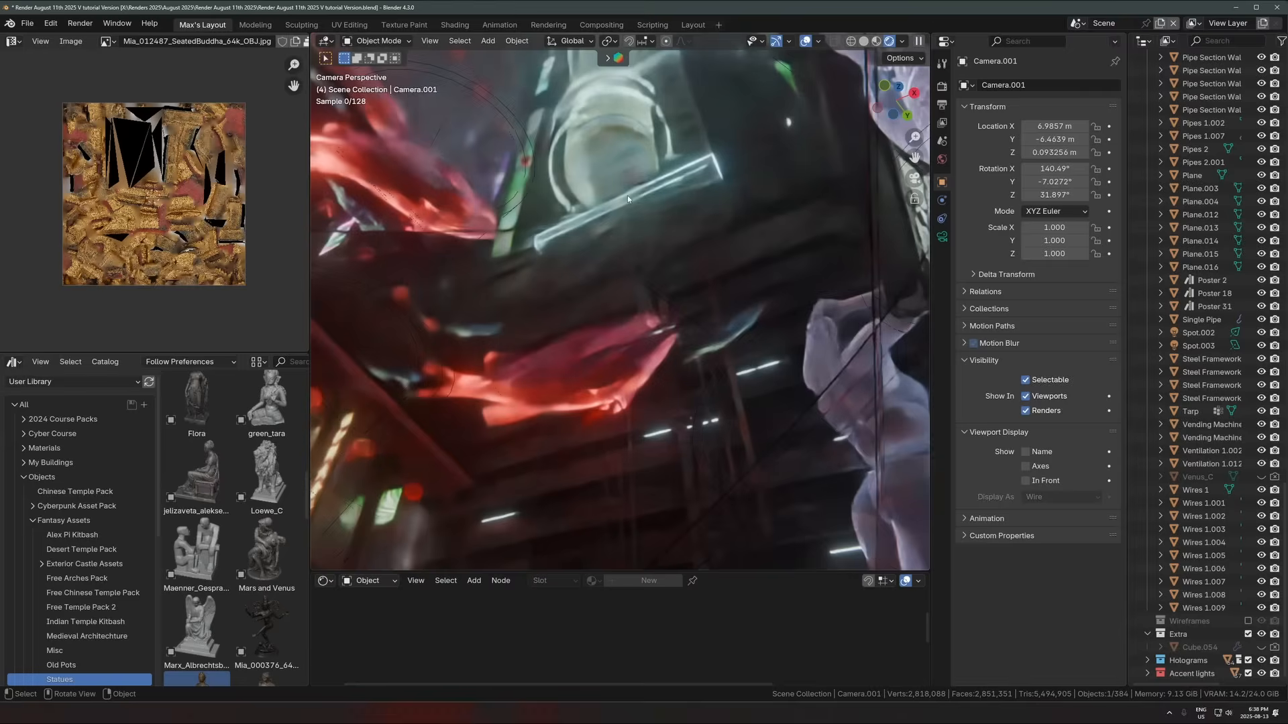
pyautogui.keyDown('shift'); pyautogui.moveTo(483, 290); pyautogui.dragTo(604, 293, button='middle'); pyautogui.keyUp('shift')
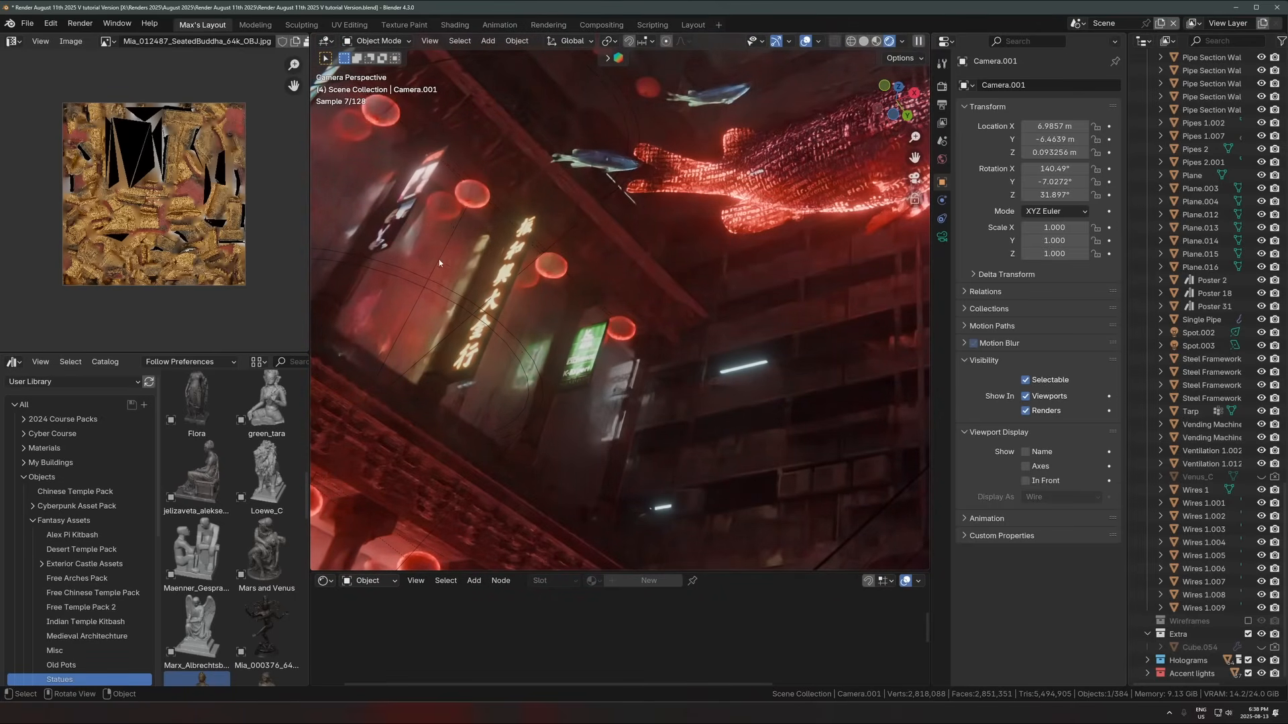
pyautogui.scroll(-6, 601, 293)
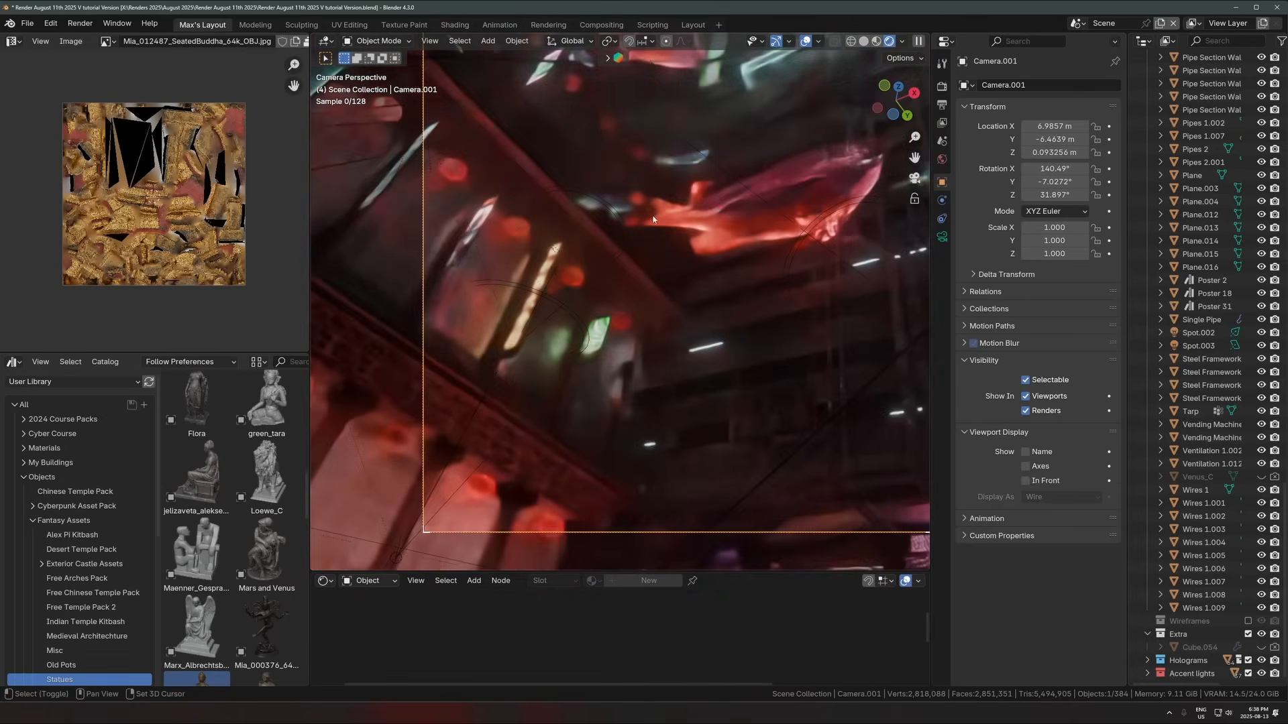
# Step: Examine the glowing fish and the stacked tower hologram up close in the rendered camera view, and return to the full framing
pyautogui.keyDown('shift'); pyautogui.moveTo(601, 293); pyautogui.dragTo(498, 392, button='middle'); pyautogui.keyUp('shift')
pyautogui.scroll(-1, 498, 392)
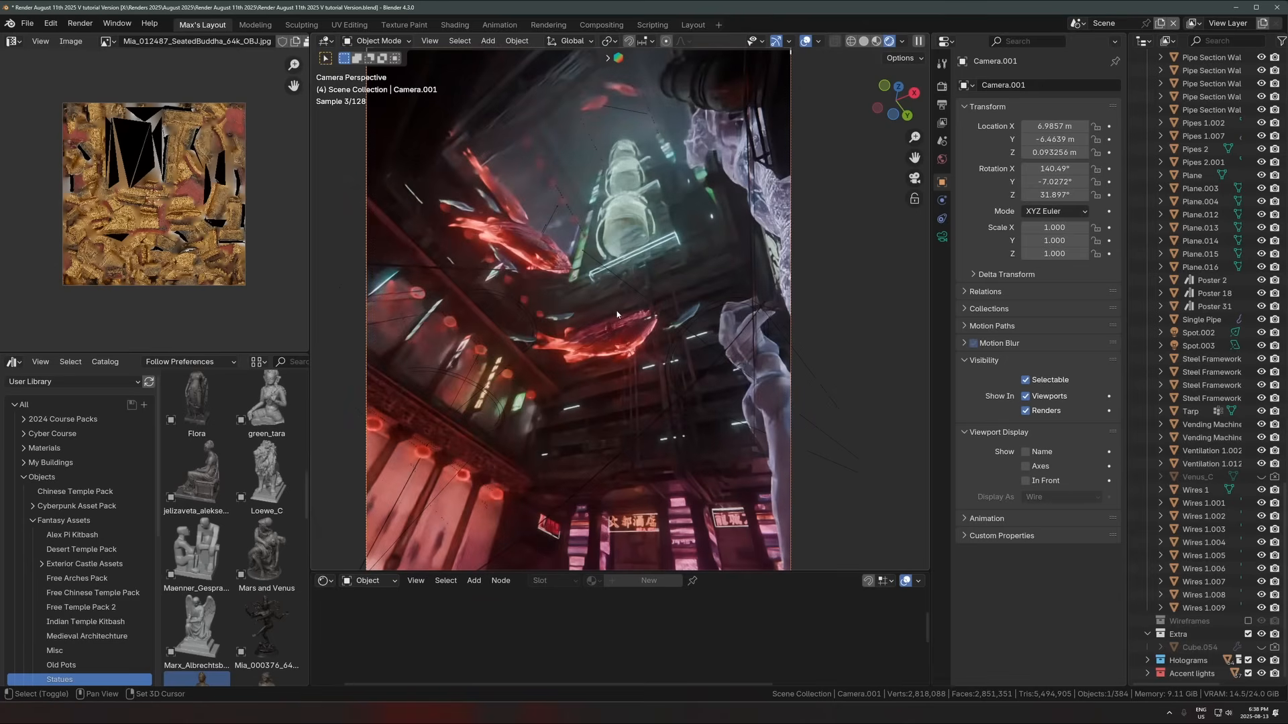
pyautogui.scroll(-2, 617, 314)
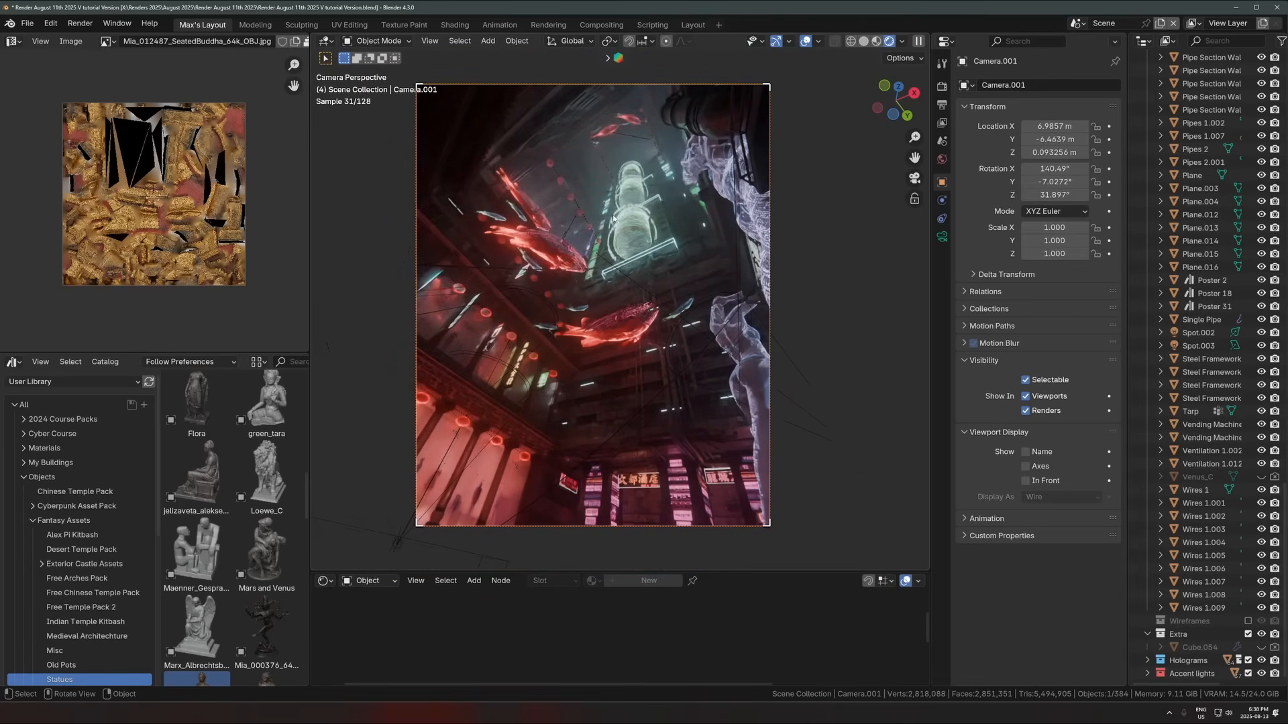
pyautogui.hotkey('shift', 'a')
pyautogui.scroll(8, 654, 158)
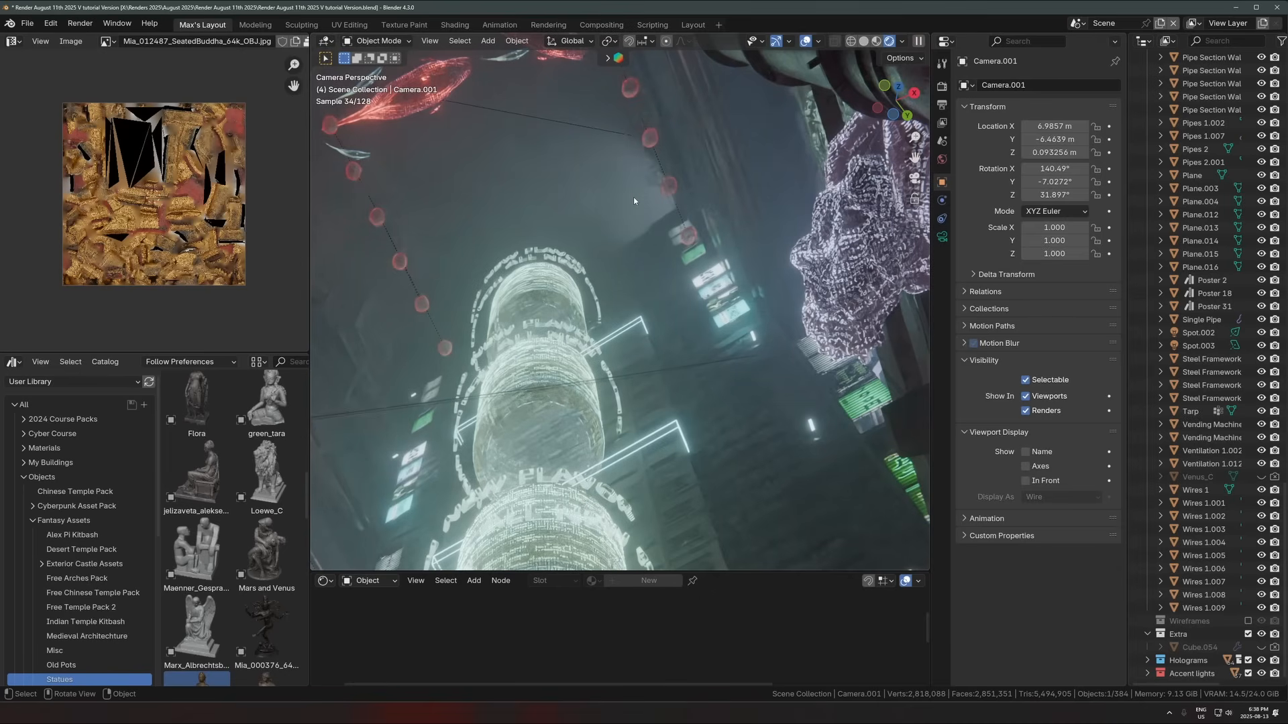
pyautogui.scroll(-7, 704, 259)
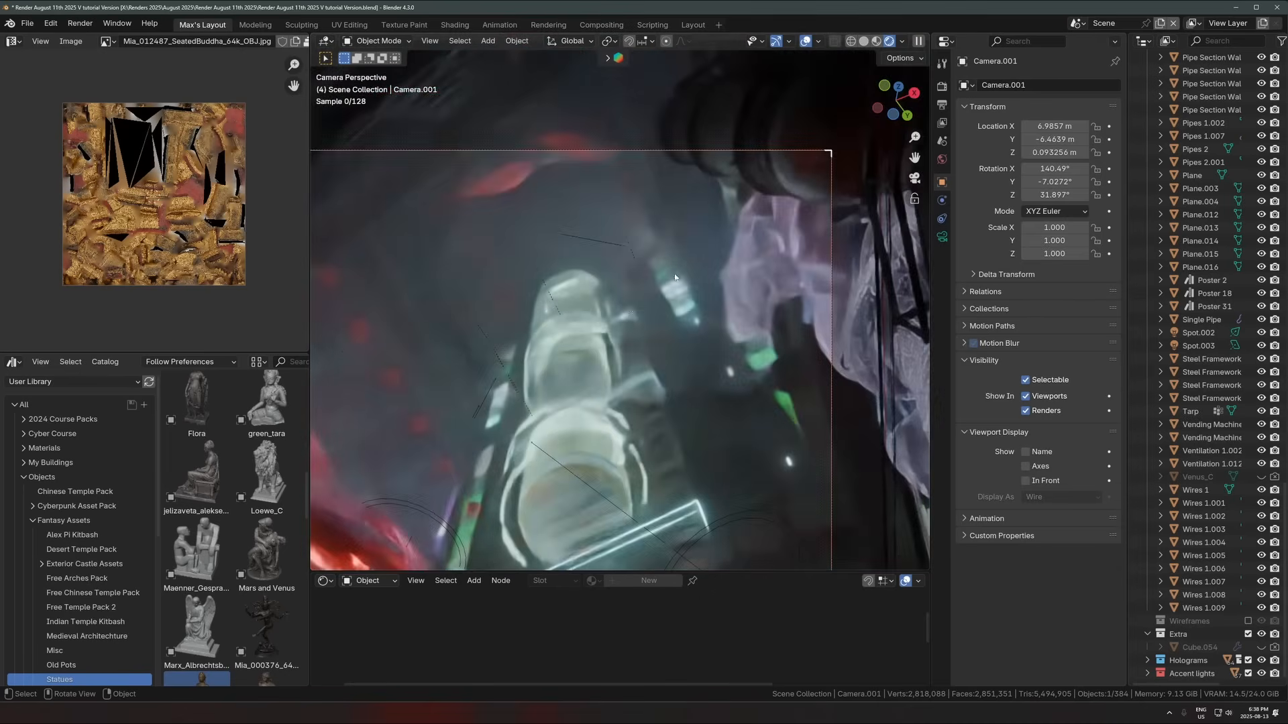
pyautogui.keyDown('shift'); pyautogui.moveTo(591, 328); pyautogui.dragTo(681, 222, button='middle'); pyautogui.keyUp('shift')
pyautogui.scroll(-2, 649, 278)
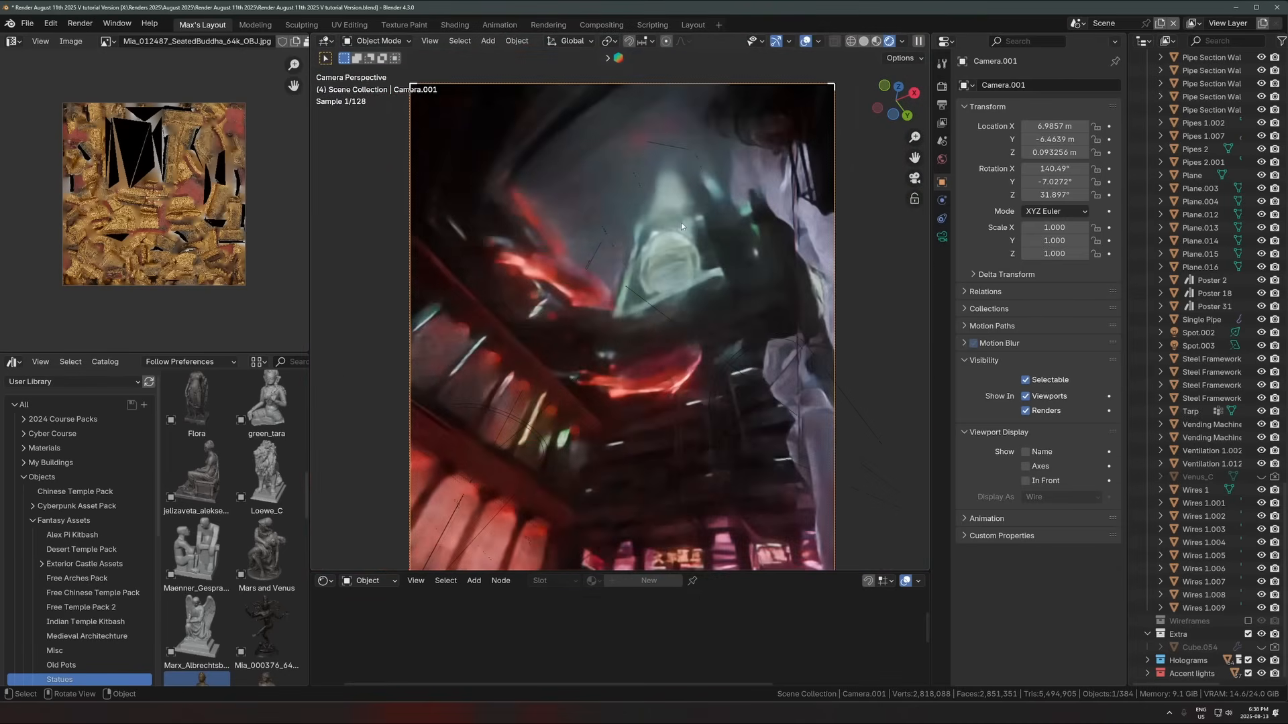
pyautogui.scroll(-1, 677, 236)
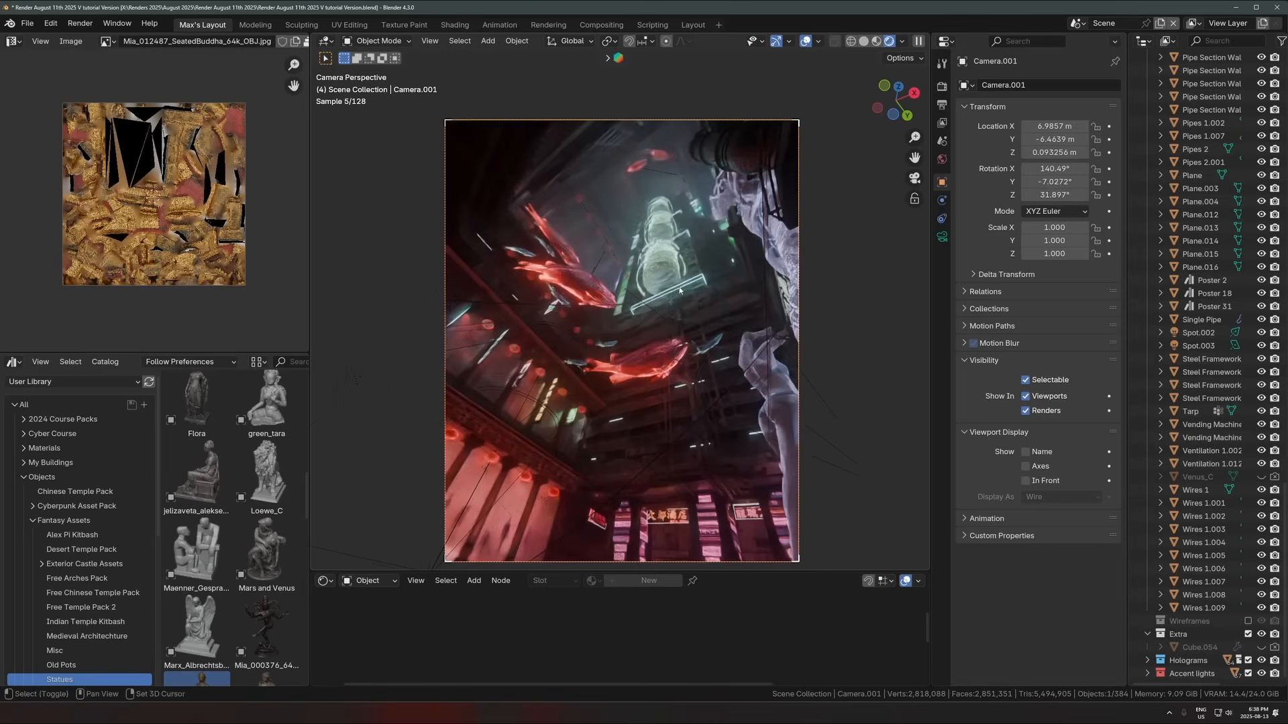
pyautogui.keyDown('shift'); pyautogui.moveTo(679, 289); pyautogui.dragTo(682, 269, button='middle'); pyautogui.keyUp('shift')
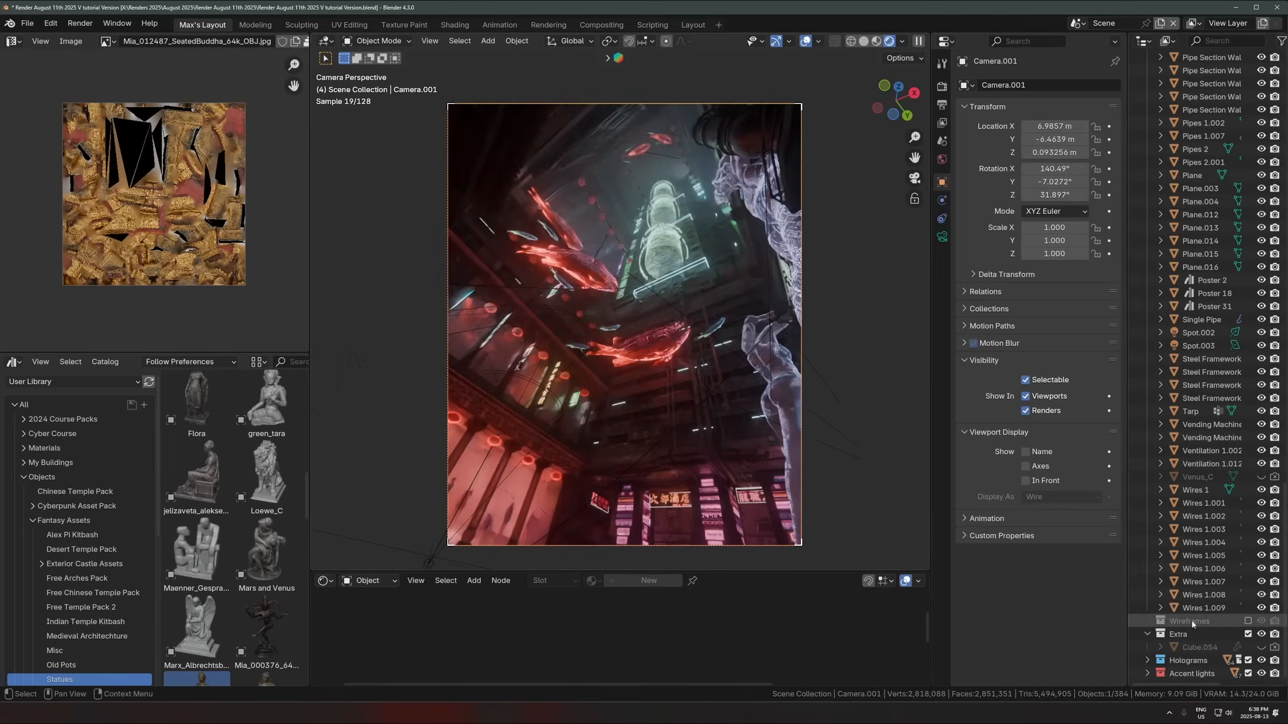
# Step: Hide the Holograms collection in the viewport
pyautogui.scroll(3, 1164, 618)
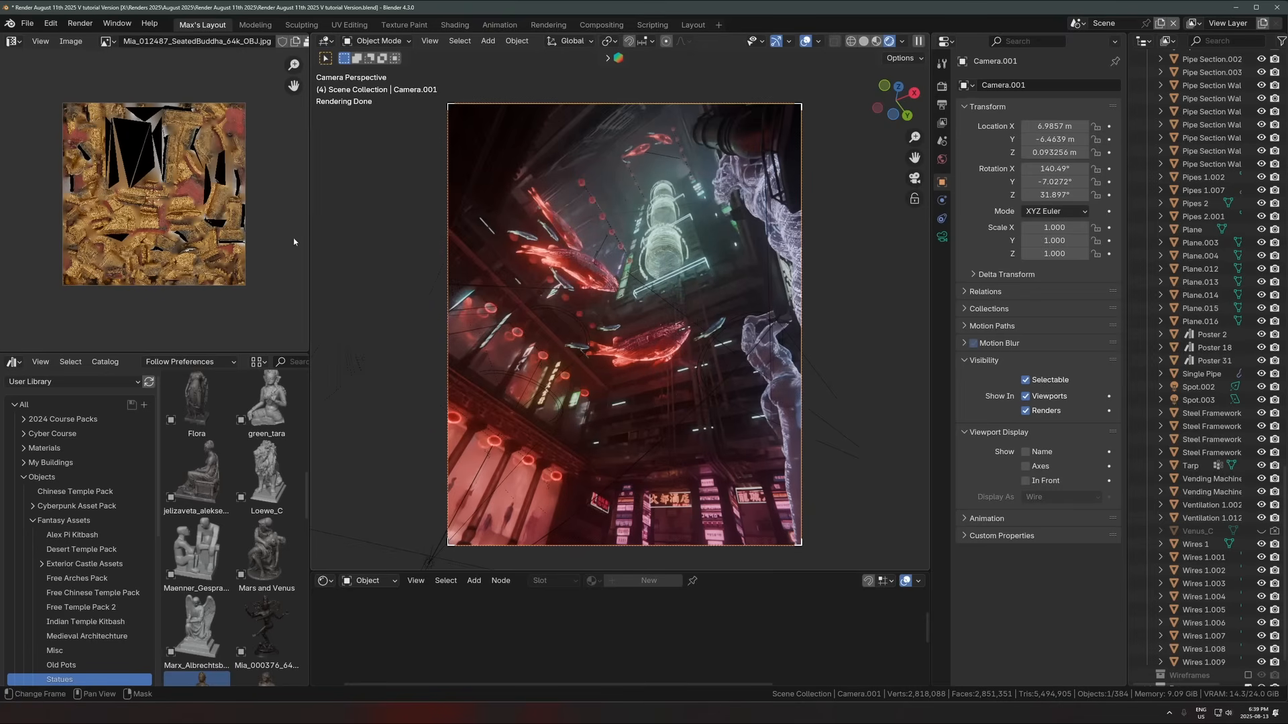
pyautogui.scroll(-2, 1191, 602)
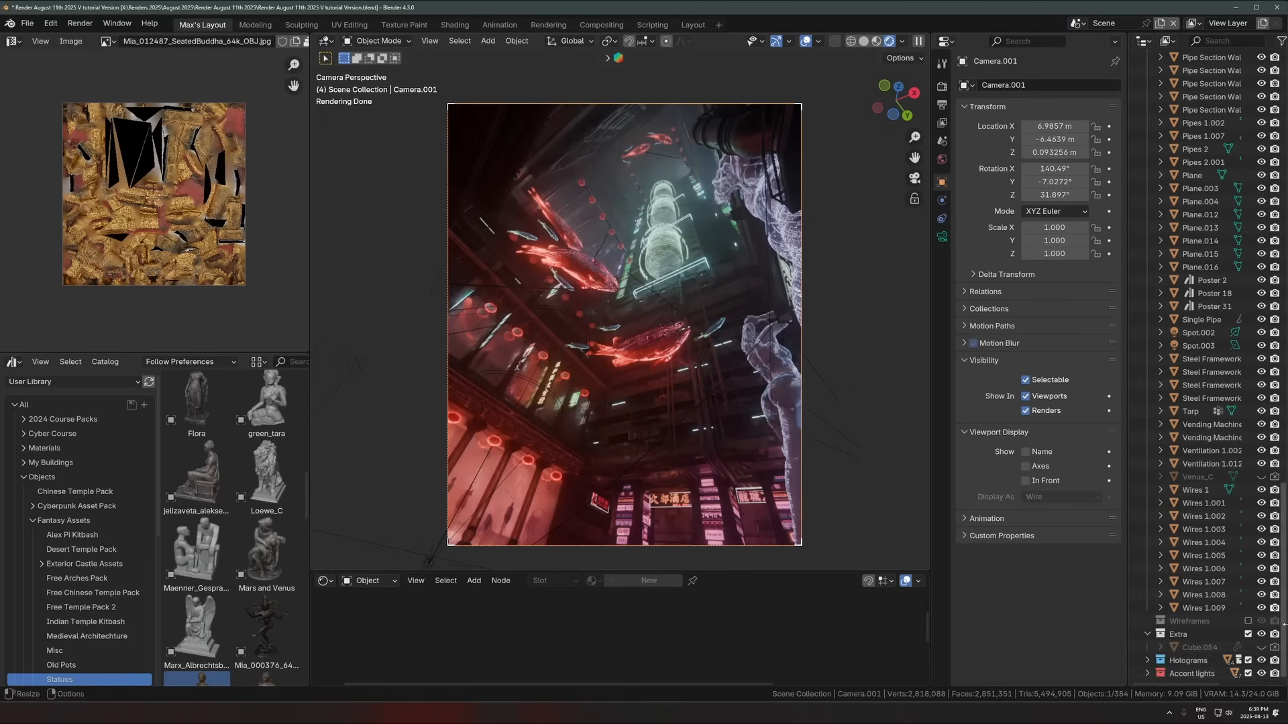
pyautogui.click(1261, 660)
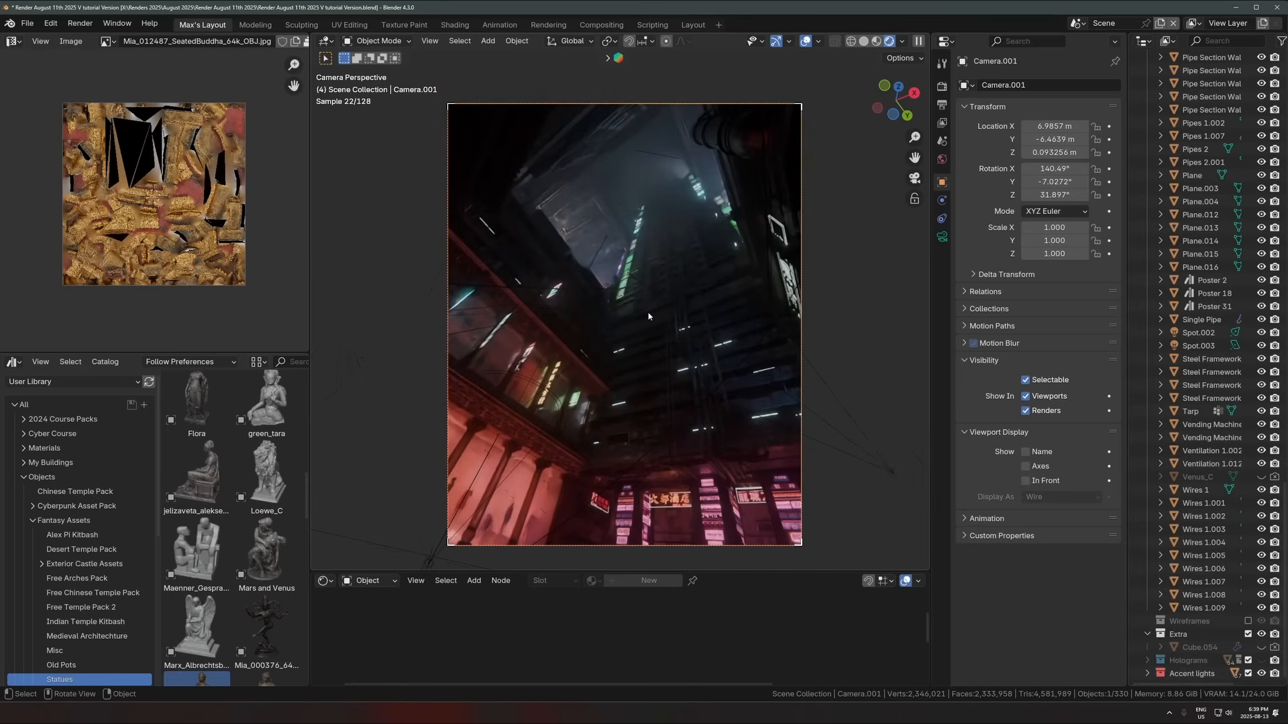
# Step: Select the lit vertical sign beside the dark tower, enlarge the Shader Editor and select the sign material's image texture node
pyautogui.scroll(2, 648, 316)
pyautogui.click(626, 274)
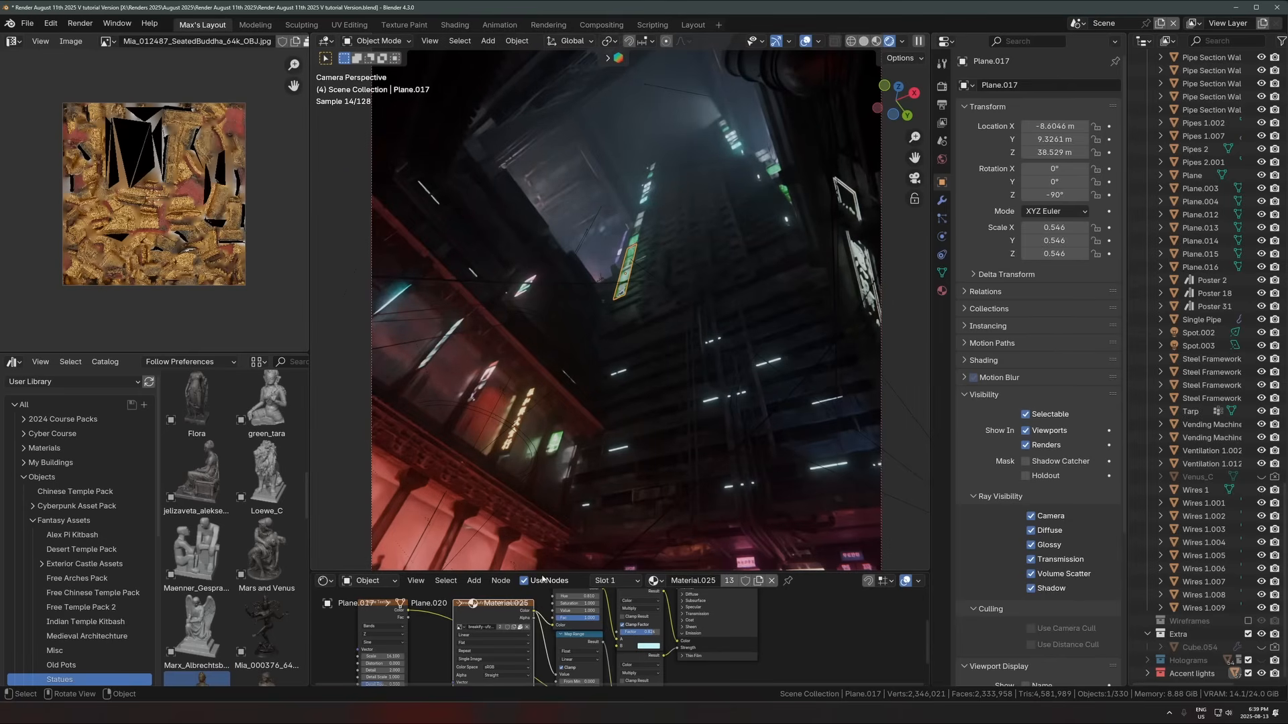
pyautogui.moveTo(540, 572); pyautogui.dragTo(544, 411)
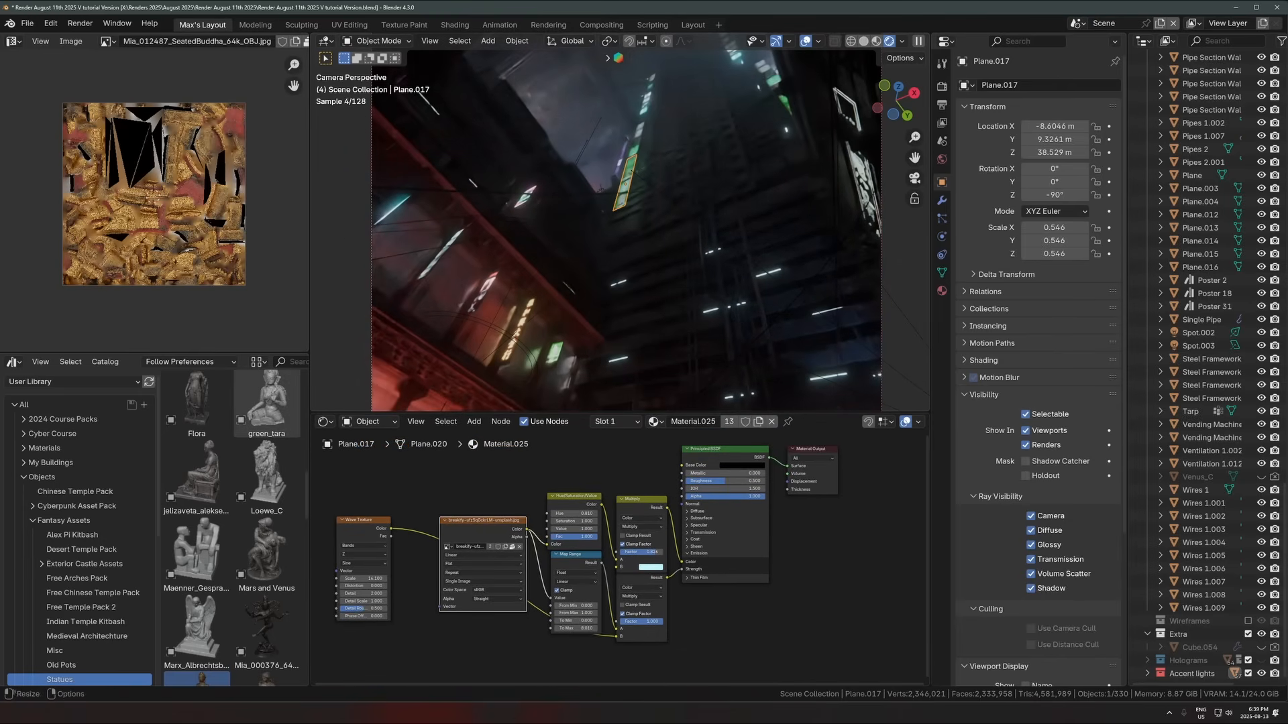
pyautogui.click(481, 529)
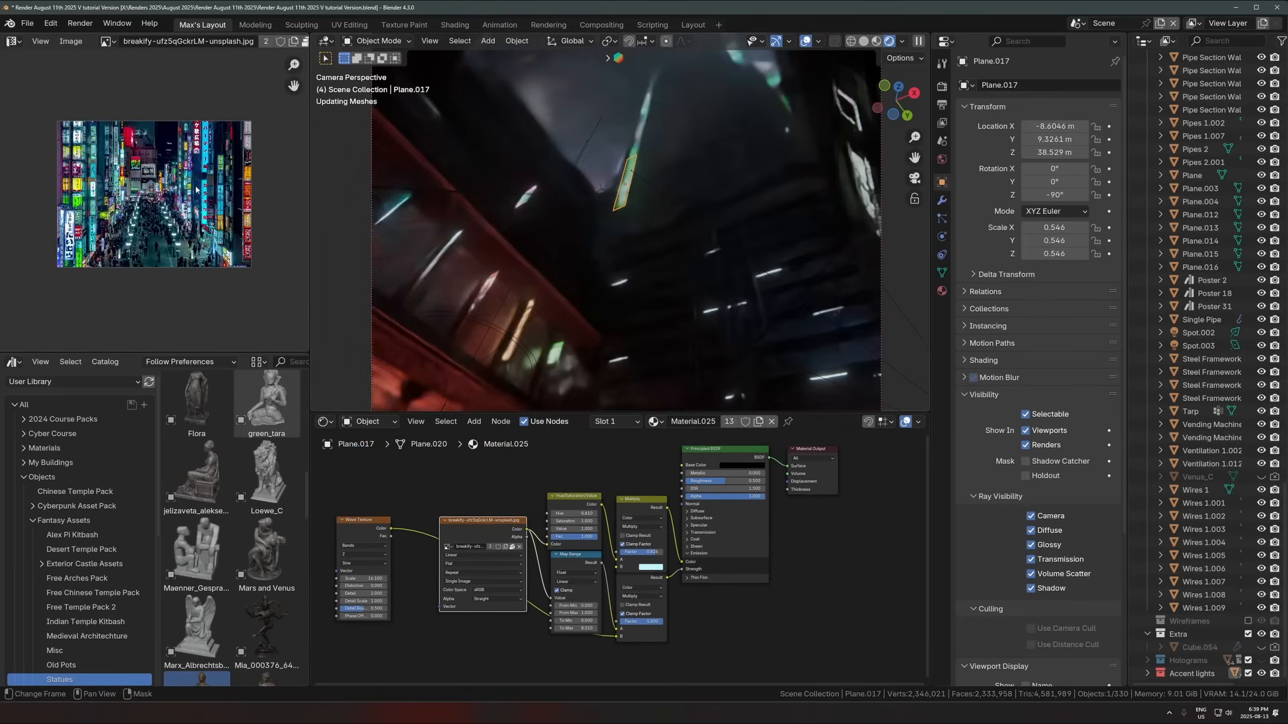
# Step: Compare the neon street photo with the sign it textures, viewing both up close
pyautogui.scroll(3, 207, 220)
pyautogui.scroll(-3, 206, 220)
pyautogui.scroll(3, 206, 219)
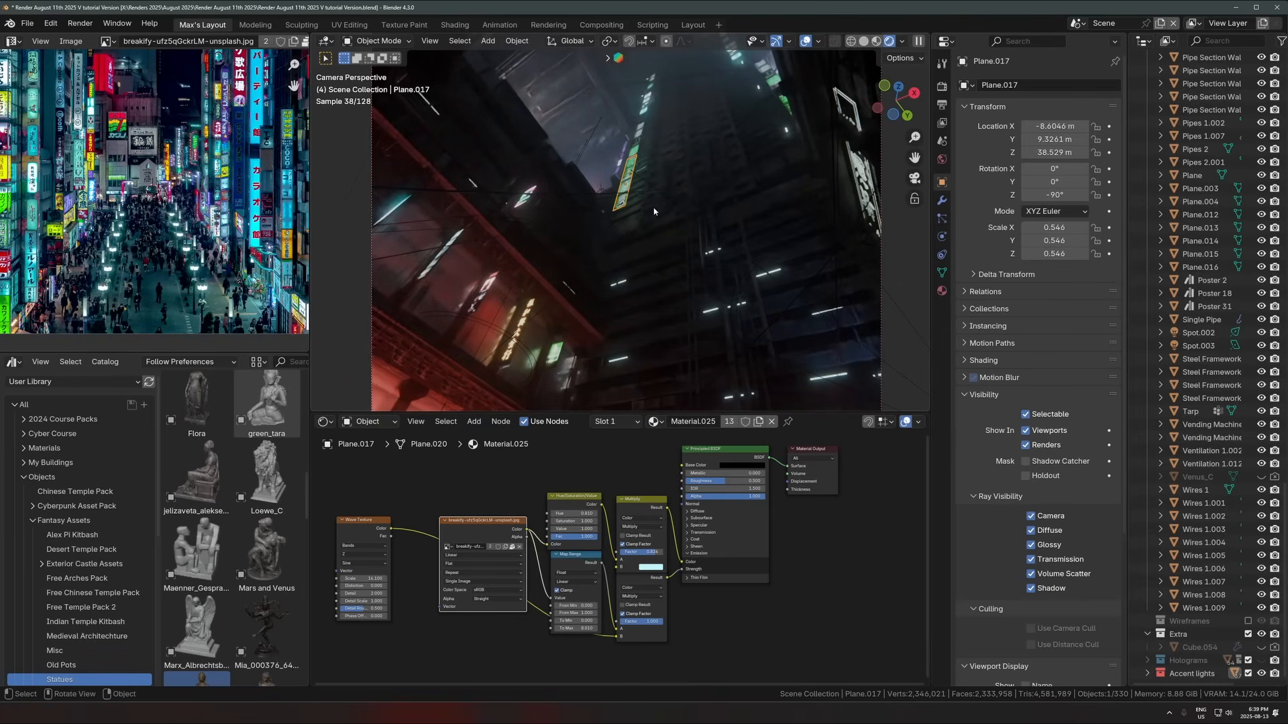
pyautogui.moveTo(654, 211); pyautogui.dragTo(532, 215, button='middle')
pyautogui.scroll(1, 195, 161)
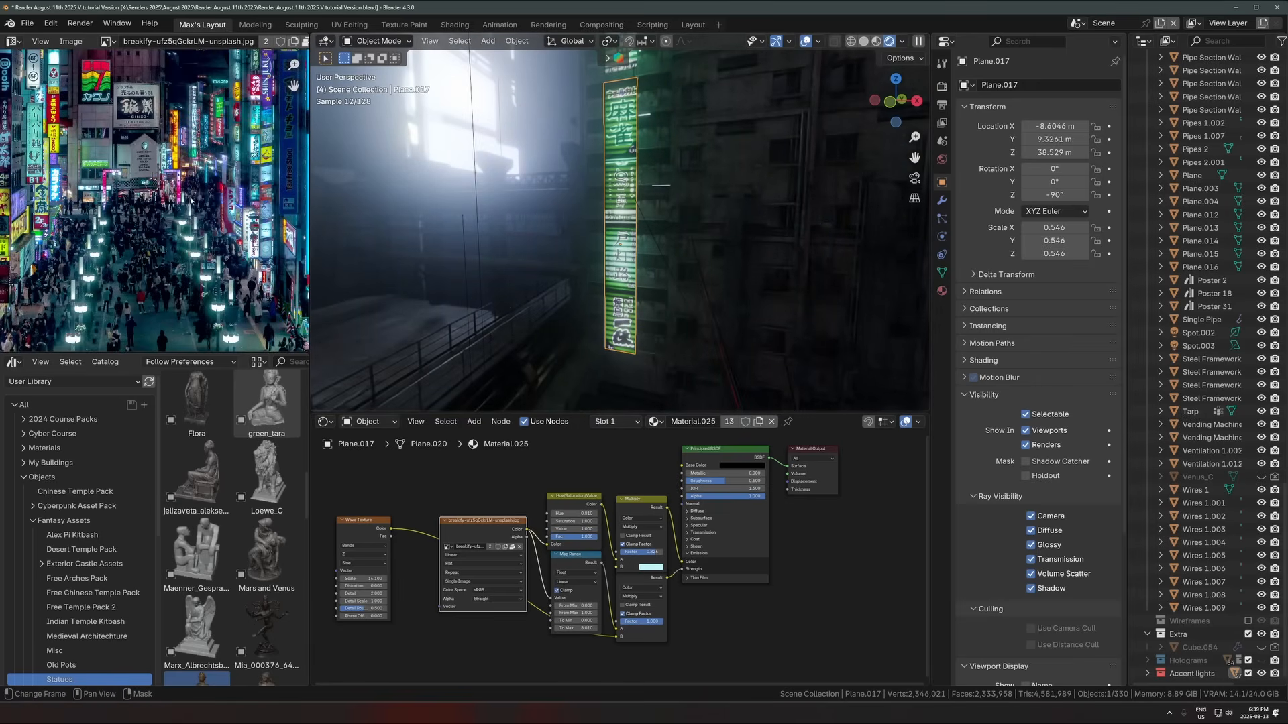
pyautogui.moveTo(194, 201); pyautogui.dragTo(220, 201, button='middle')
pyautogui.scroll(-1, 220, 201)
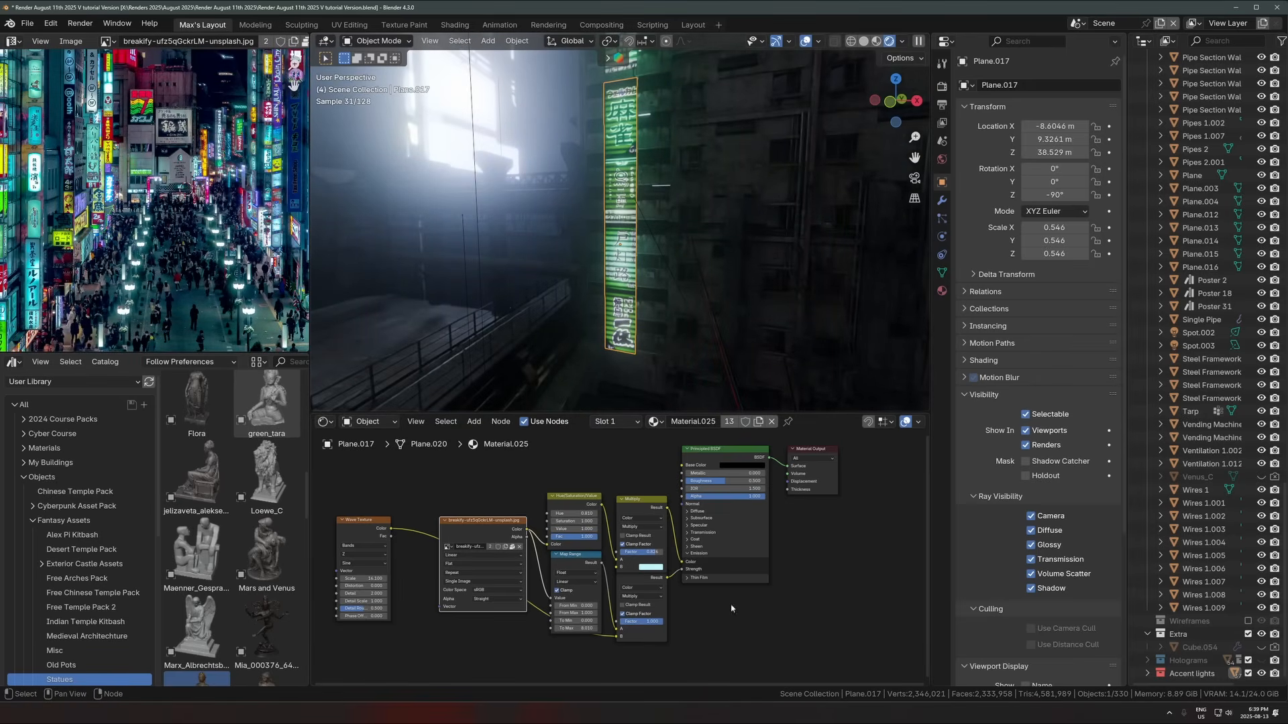
# Step: Spread out the sign material's image, Wave Texture, colour Multiply, Hue/Saturation and Map Range nodes to separate the colour and strength branches
pyautogui.moveTo(474, 556); pyautogui.dragTo(429, 463)
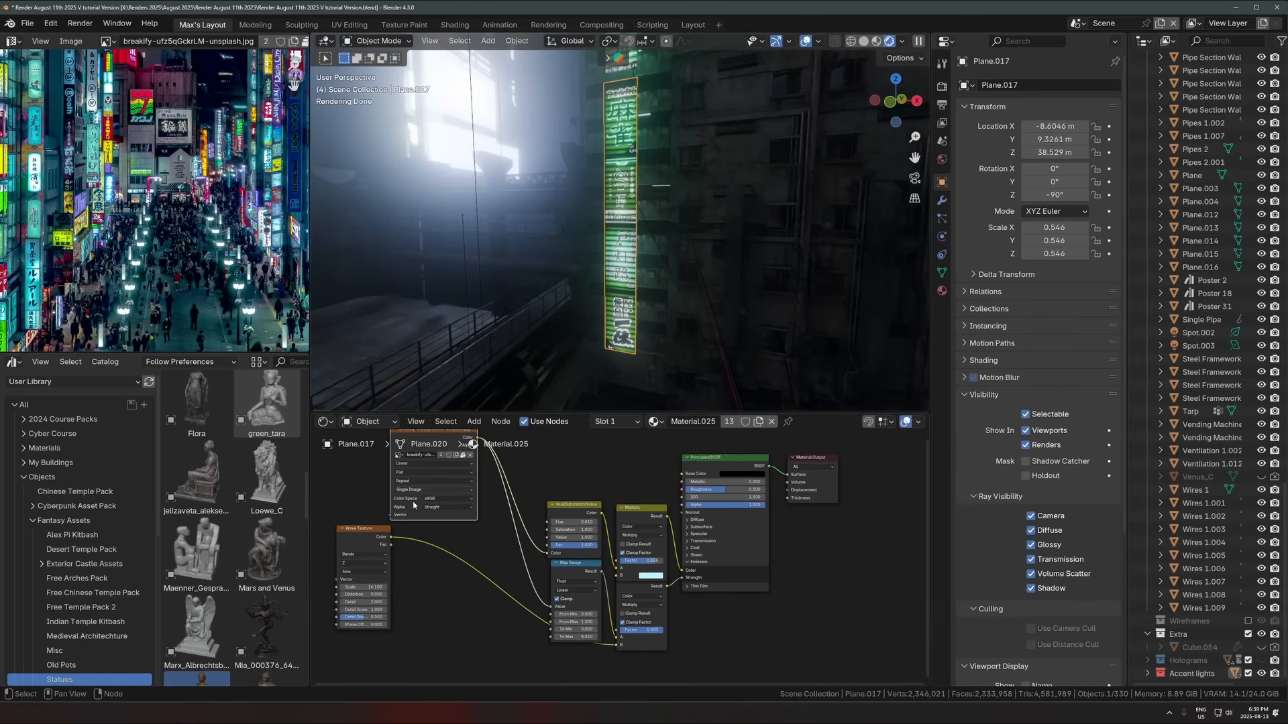
pyautogui.scroll(-2, 459, 541)
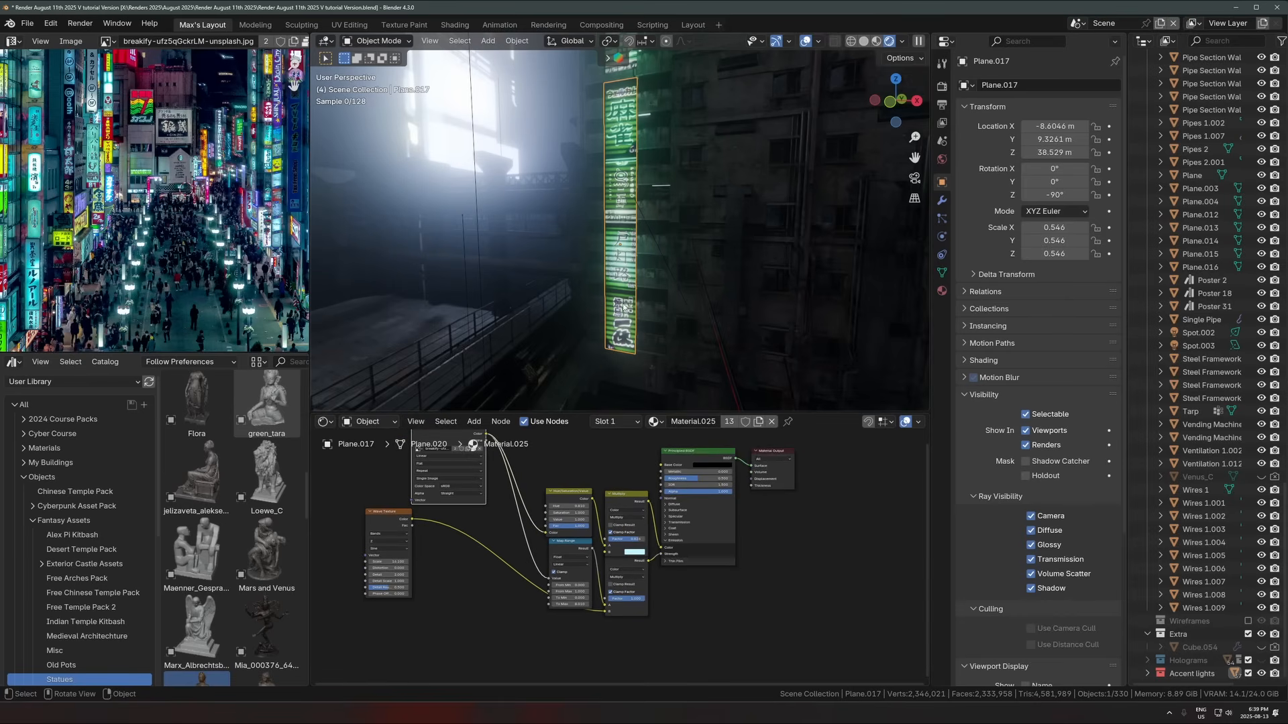
pyautogui.scroll(8, 622, 307)
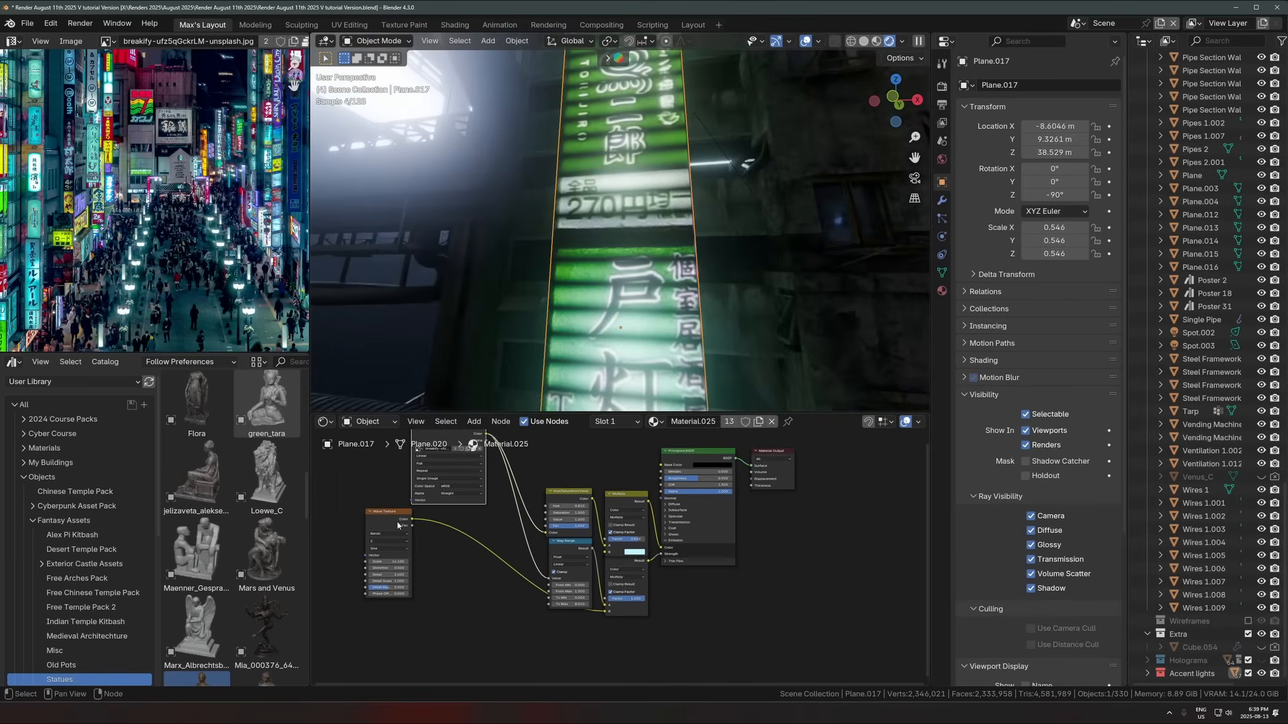
pyautogui.moveTo(393, 512); pyautogui.dragTo(411, 651)
pyautogui.moveTo(633, 494); pyautogui.dragTo(625, 436)
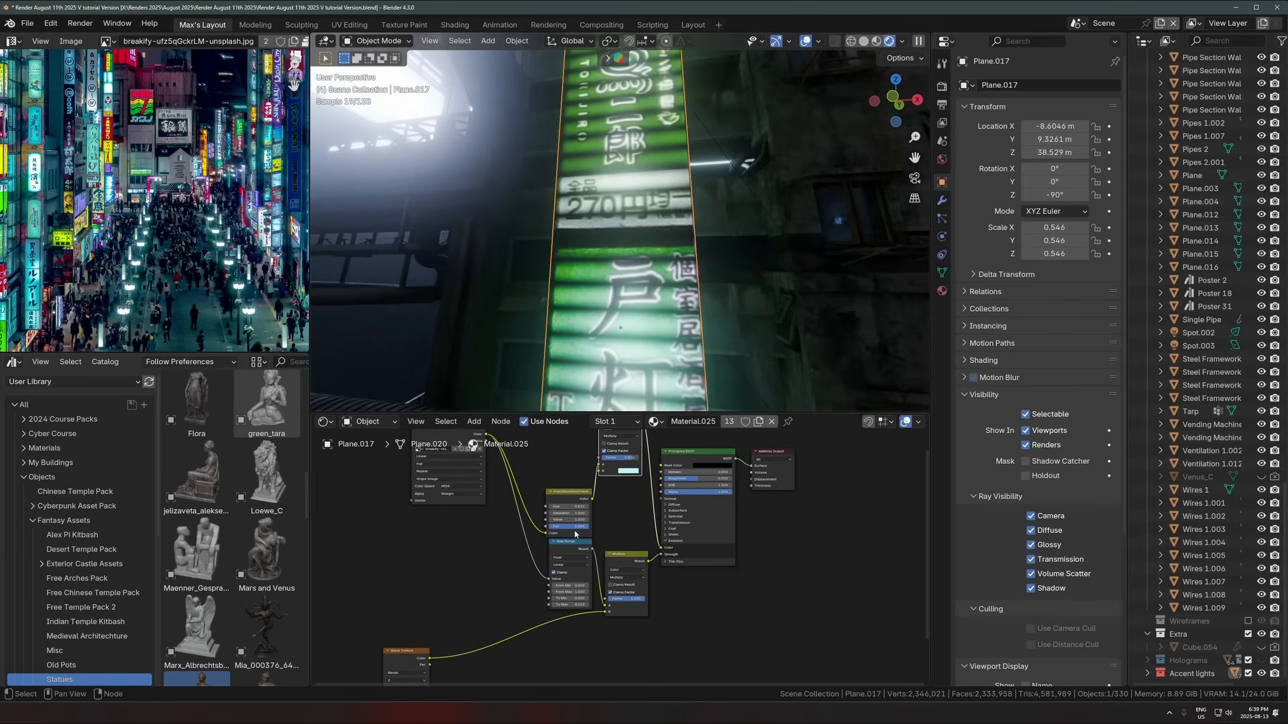
pyautogui.moveTo(614, 507); pyautogui.dragTo(569, 556)
pyautogui.press('g')
pyautogui.click(573, 488)
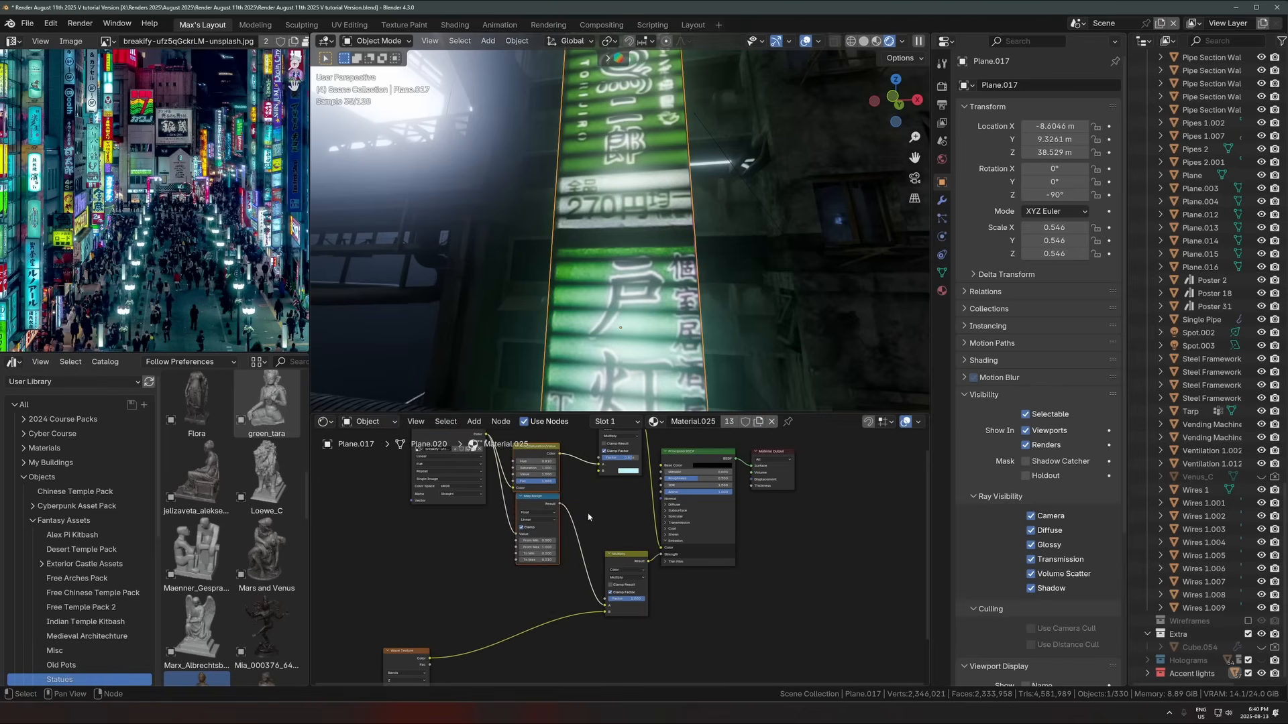
# Step: Reposition the emission-strength Multiply node and the Wave Texture node closer together beneath the Map Range node
pyautogui.click(623, 568)
pyautogui.moveTo(621, 553); pyautogui.dragTo(615, 527)
pyautogui.moveTo(413, 661); pyautogui.dragTo(517, 591)
pyautogui.scroll(2, 517, 591)
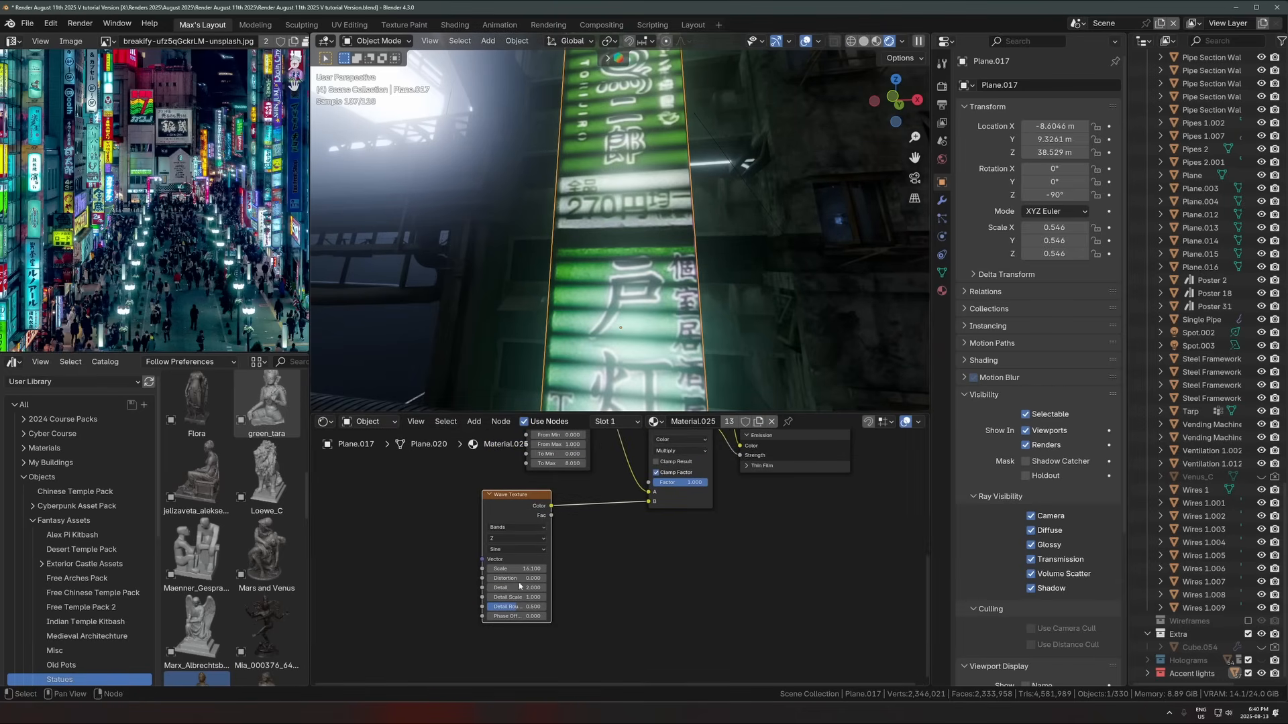
# Step: Try varying the Wave Texture's Scale and check the stripe pattern across the sign
pyautogui.moveTo(517, 569); pyautogui.dragTo(557, 569)
pyautogui.scroll(-4, 596, 368)
pyautogui.scroll(-2, 596, 367)
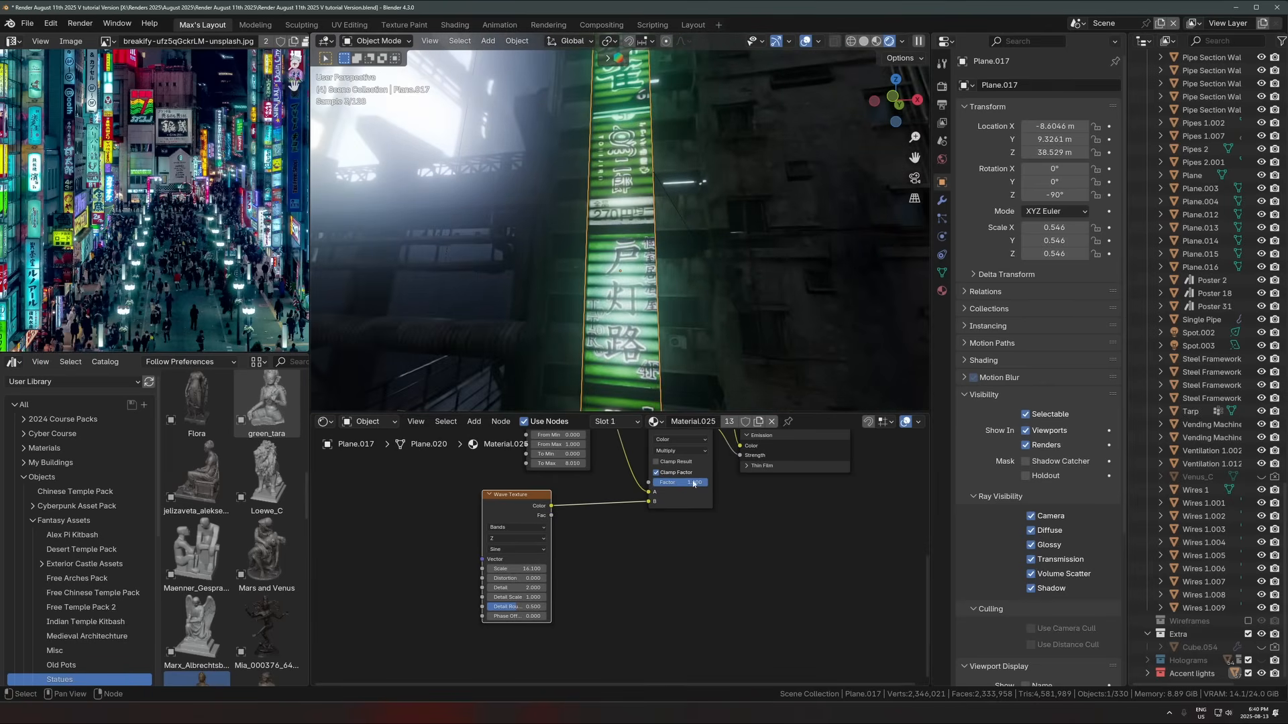
pyautogui.scroll(-2, 619, 503)
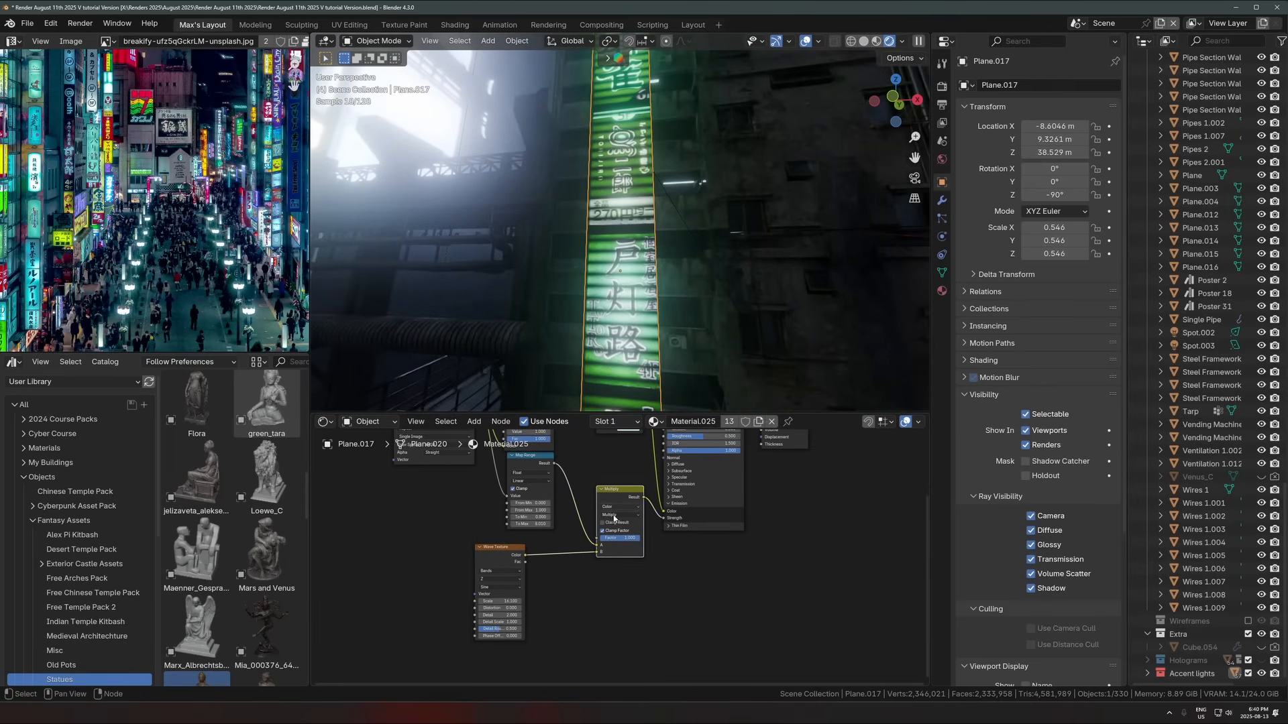
# Step: Review the Wave Texture node and the full sign material network alongside the sign and its source photo
pyautogui.click(501, 553)
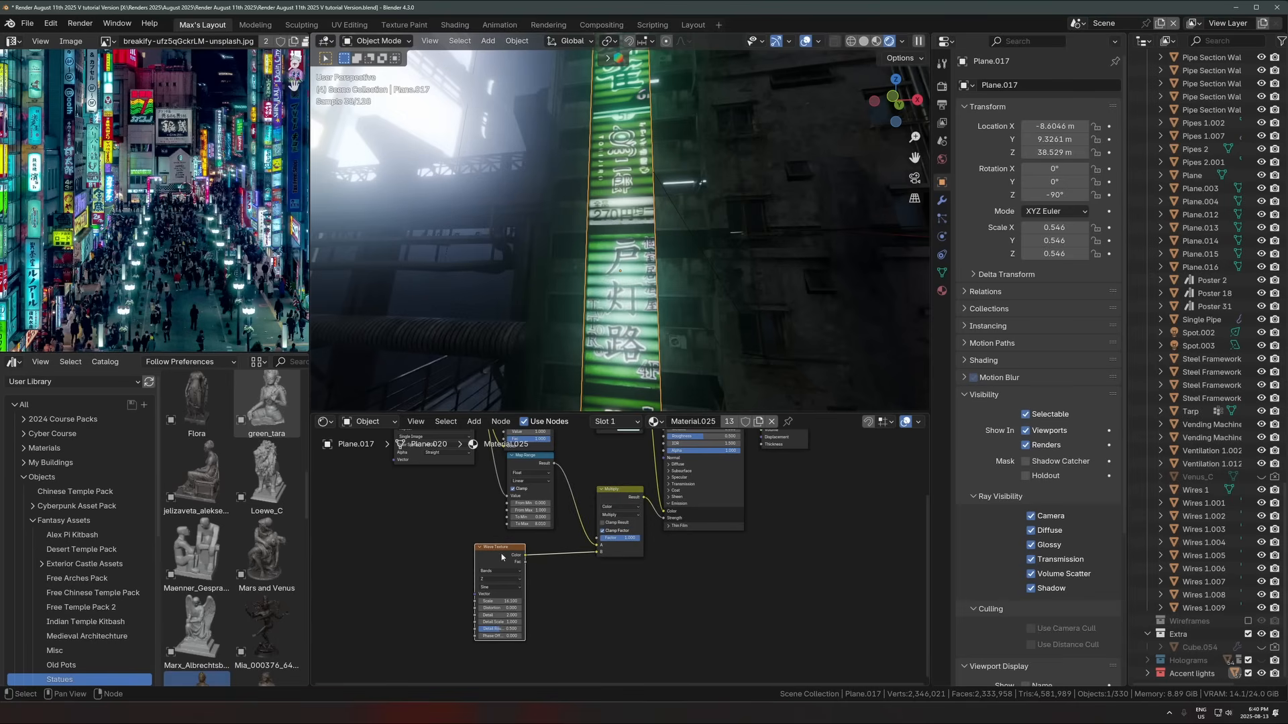
pyautogui.press('Home')
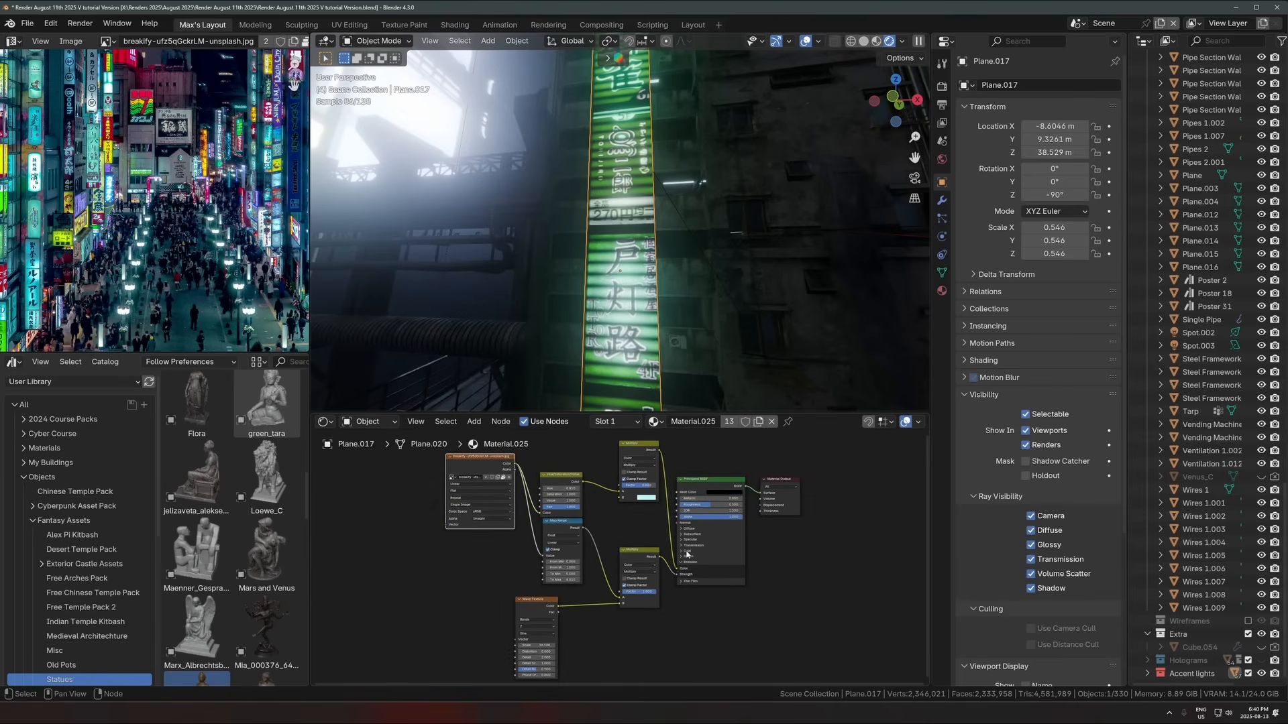
pyautogui.scroll(-4, 633, 147)
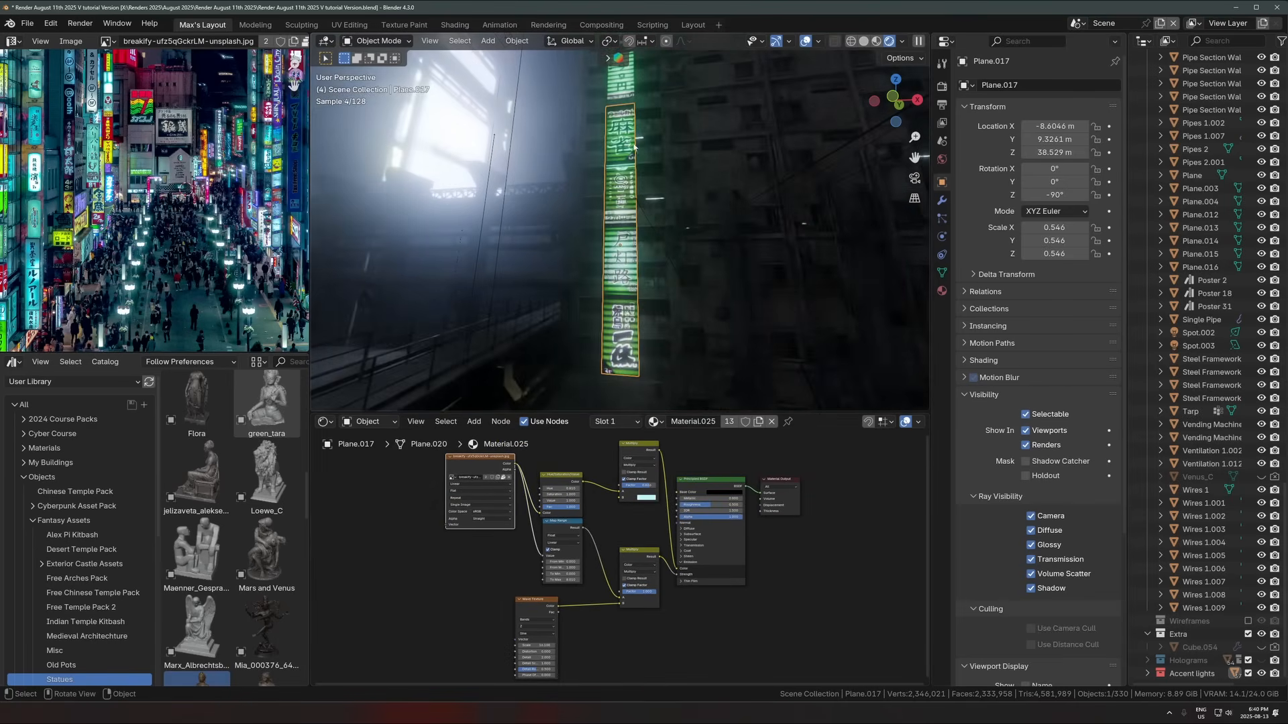
pyautogui.scroll(-1, 153, 243)
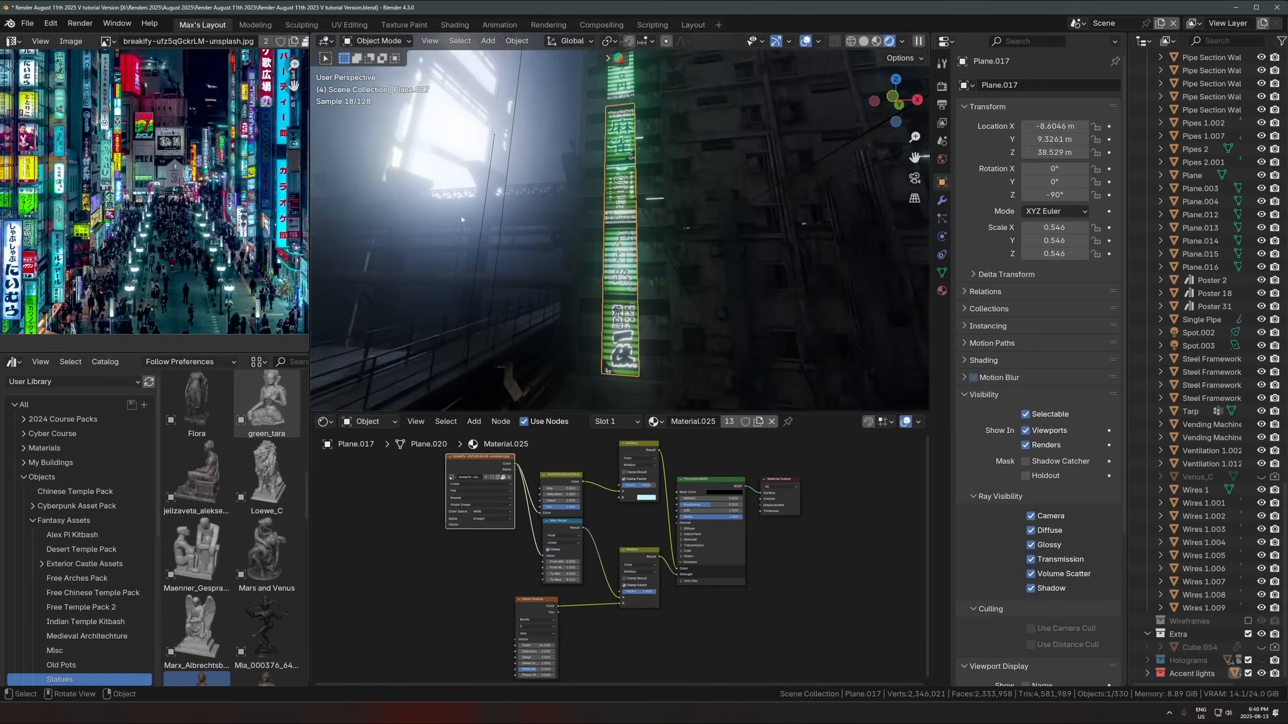
# Step: Duplicate the sign plane and move the copy along the X axis beside the original
pyautogui.press('Tab')
pyautogui.press('Tab')
pyautogui.moveTo(663, 204); pyautogui.dragTo(625, 200, button='middle')
pyautogui.hotkey('shift', 'd')
pyautogui.press('x')
pyautogui.click(667, 190)
# Step: In Edit Mode, move the copy's UV face along X to another neon sign area of the street photo and scale it
pyautogui.press('Tab')
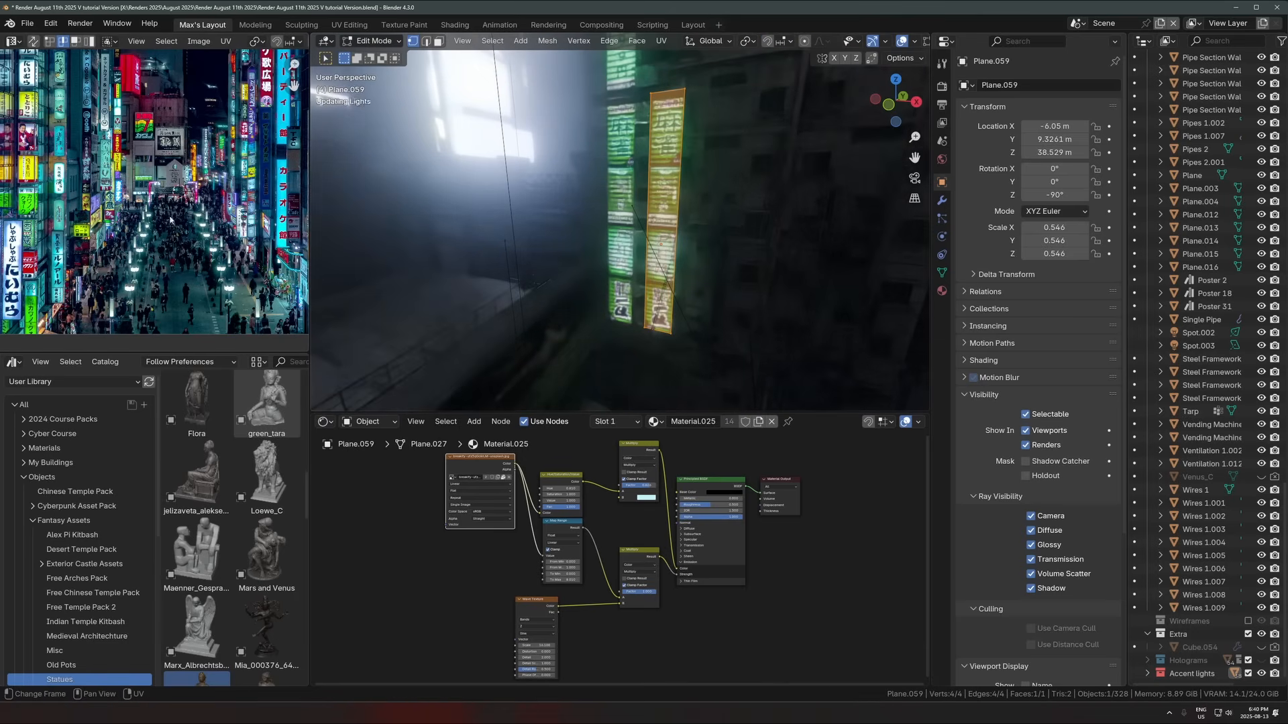
pyautogui.press('KP_Decimal')
pyautogui.scroll(-2, 196, 141)
pyautogui.press('g')
pyautogui.press('x')
pyautogui.click(128, 137)
pyautogui.press('s')
pyautogui.click(133, 170)
# Step: Shift the copy's UVs along X and freely onto different signs in the photo, and return to Object Mode
pyautogui.press('g')
pyautogui.press('x')
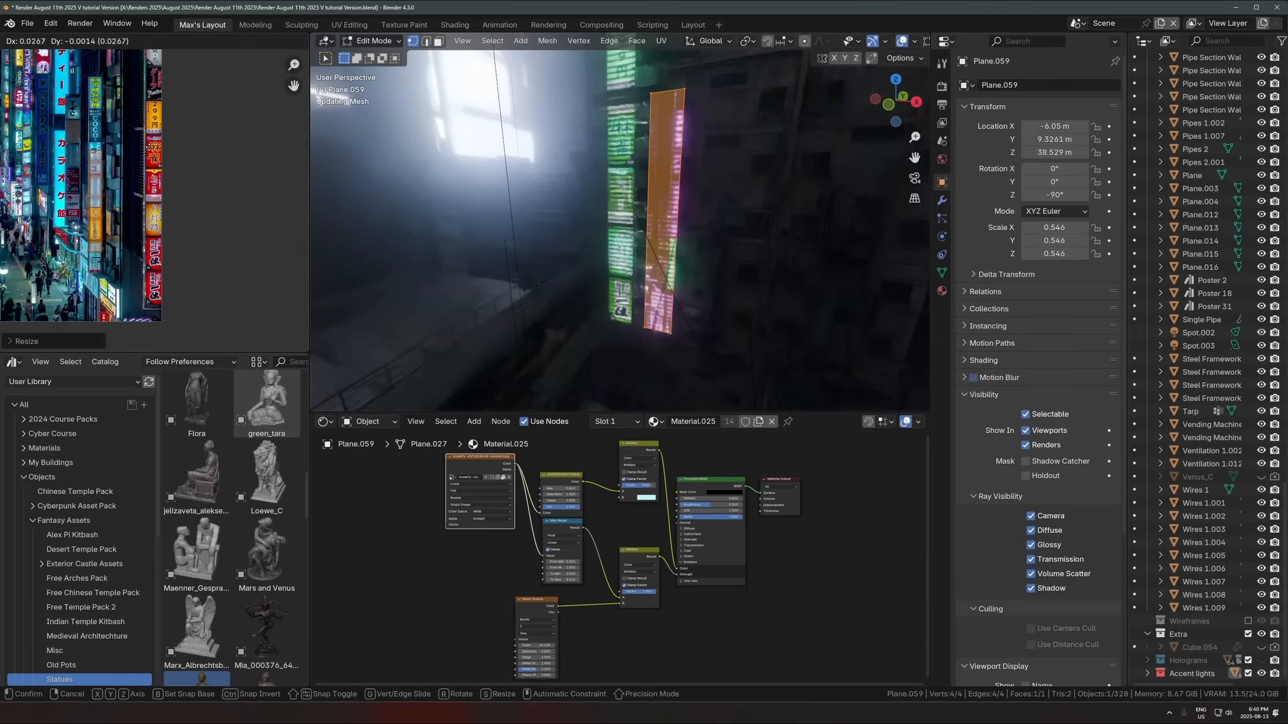
pyautogui.click(142, 194)
pyautogui.press('g')
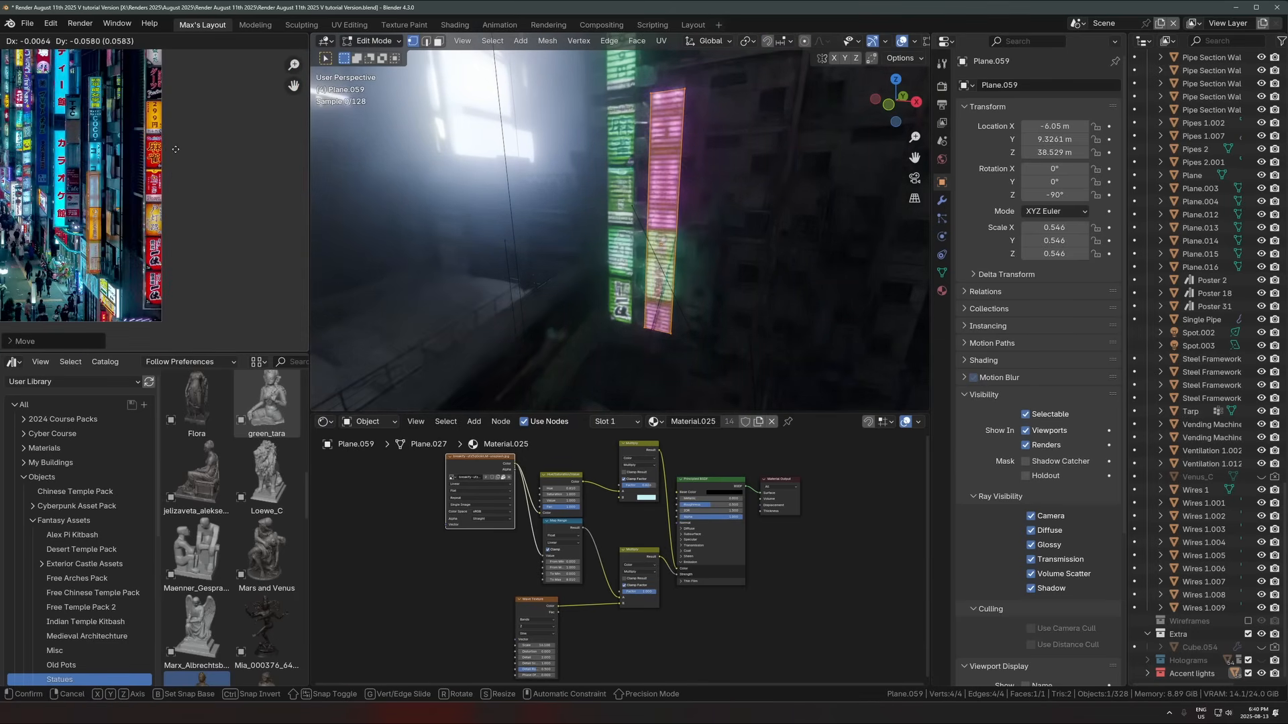
pyautogui.click(138, 224)
pyautogui.press('Tab')
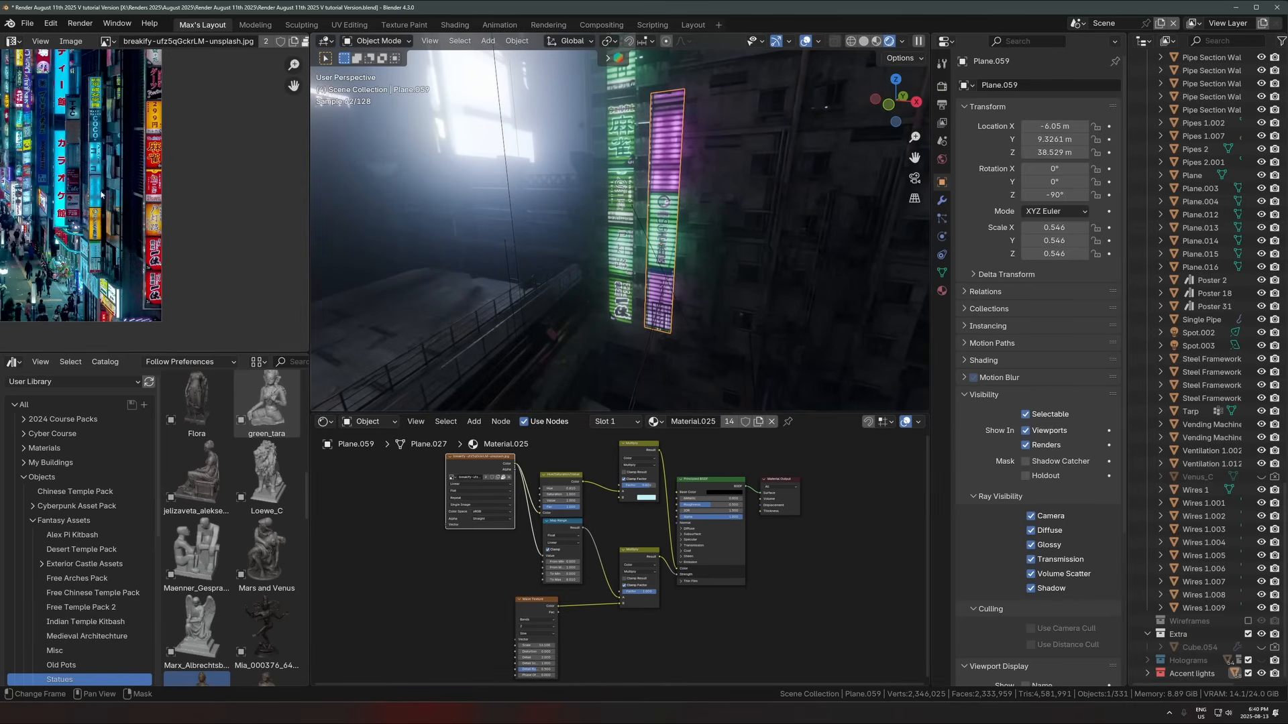
# Step: Delete the duplicated sign plane
pyautogui.scroll(-2, 196, 201)
pyautogui.moveTo(89, 169); pyautogui.dragTo(236, 219, button='middle')
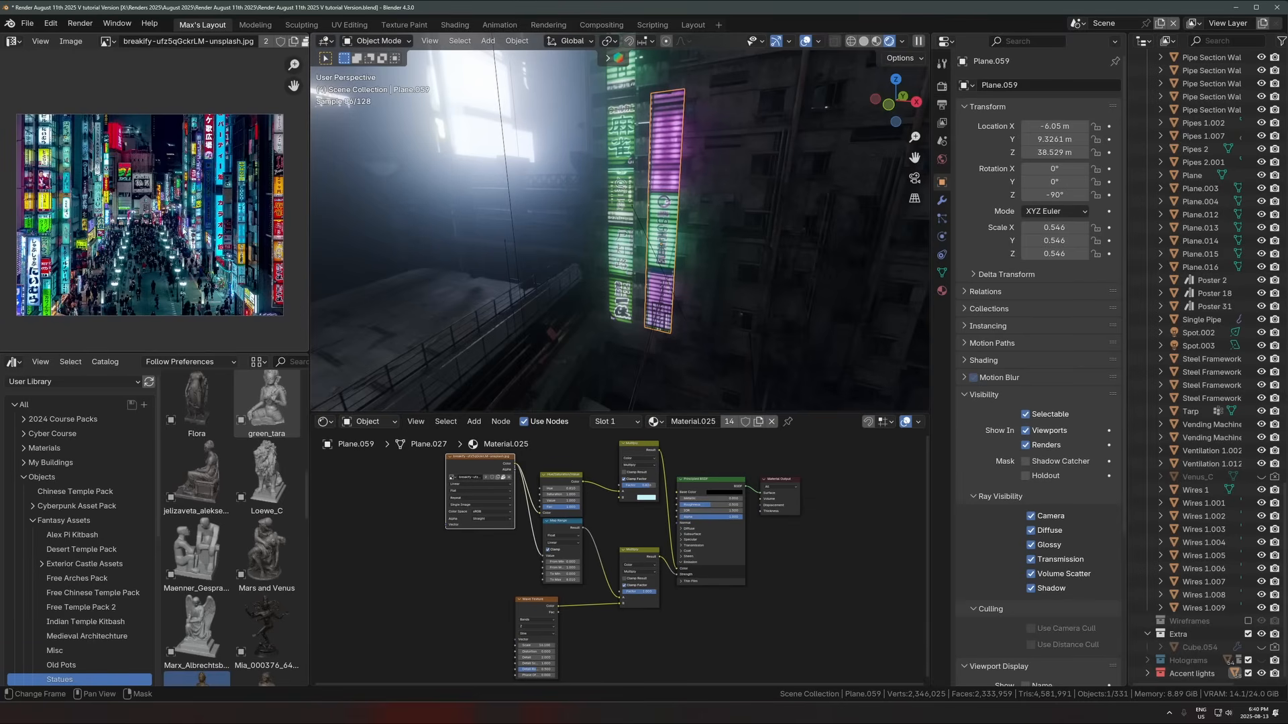
pyautogui.press('x')
pyautogui.click(707, 223)
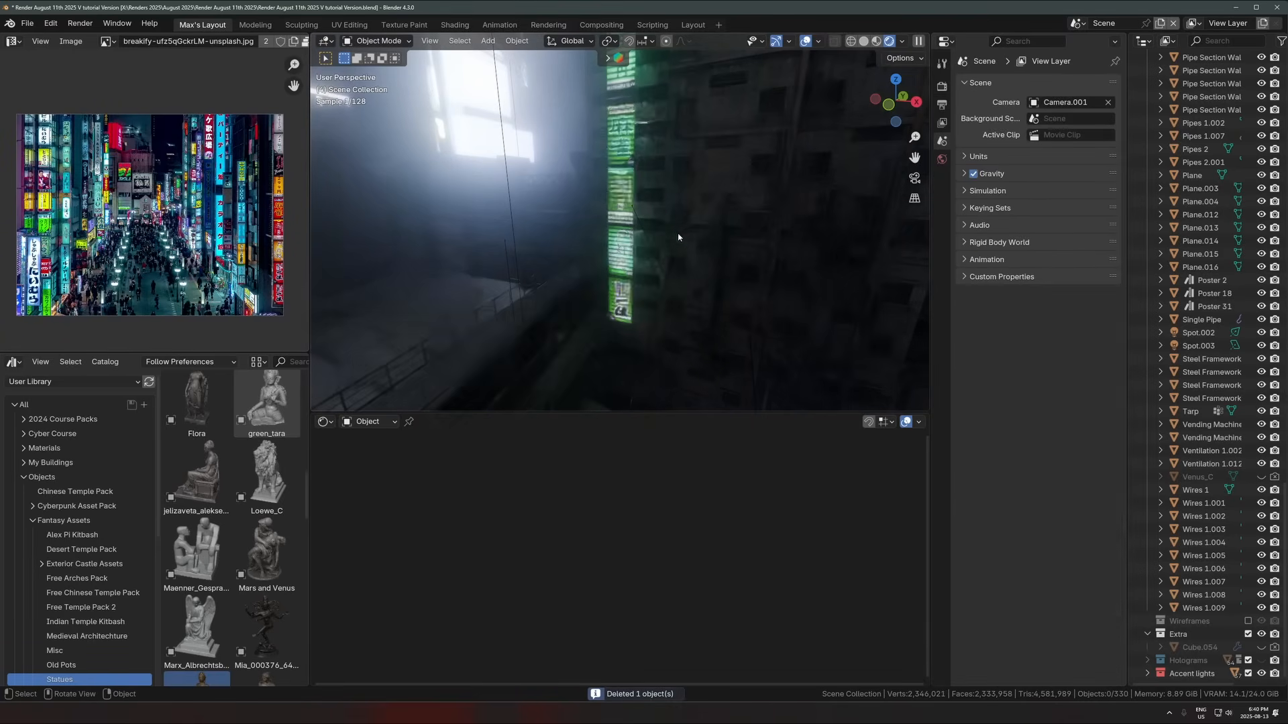
# Step: Select the original green sign and view the street photo used as its texture
pyautogui.click(622, 239)
pyautogui.scroll(3, 134, 208)
pyautogui.moveTo(123, 210); pyautogui.dragTo(163, 206, button='middle')
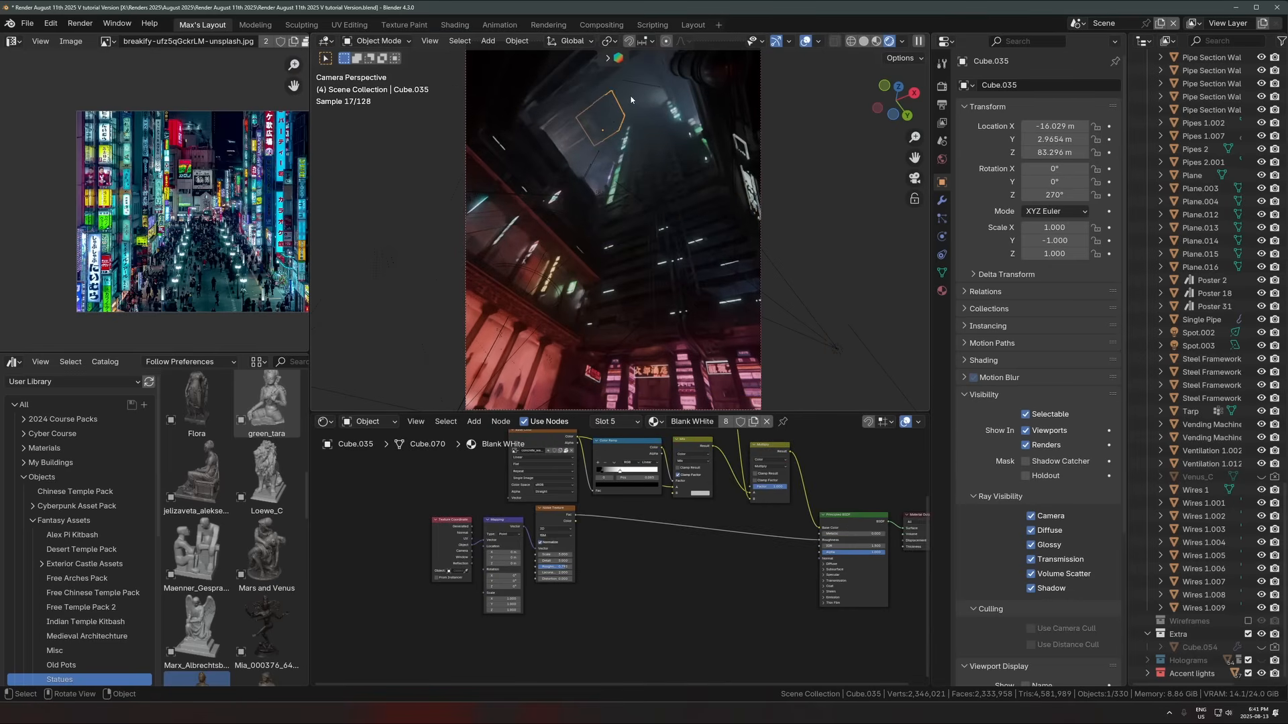
# Step: Select the background pieces and area light near the top of the scene, and enlarge the 3D viewport over the node editor
pyautogui.click(643, 98)
pyautogui.click(649, 86)
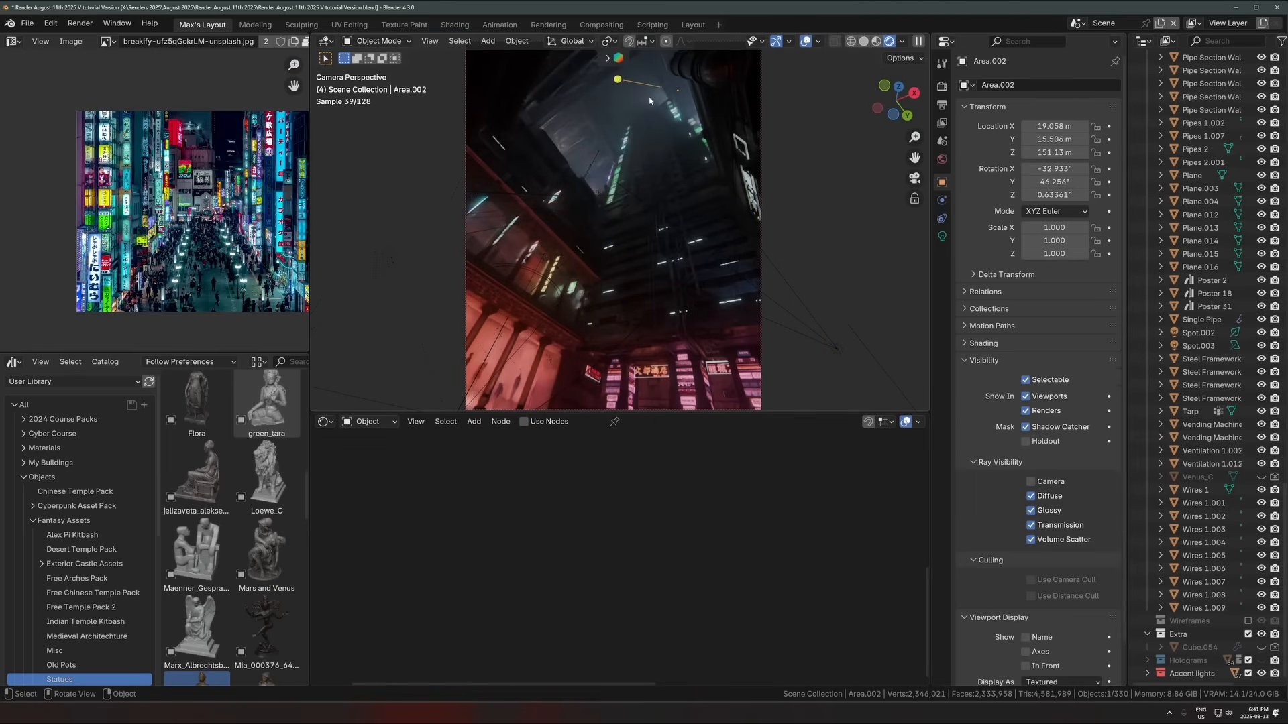
pyautogui.click(648, 101)
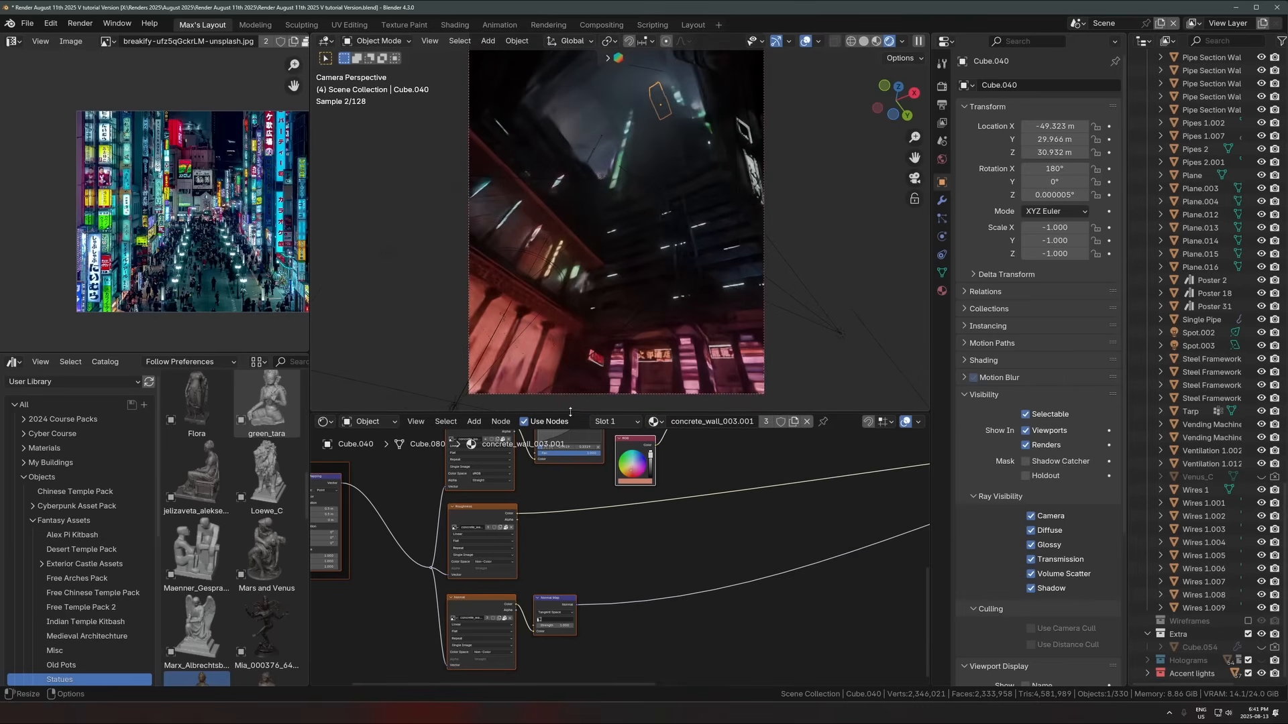
pyautogui.moveTo(677, 412); pyautogui.dragTo(678, 469)
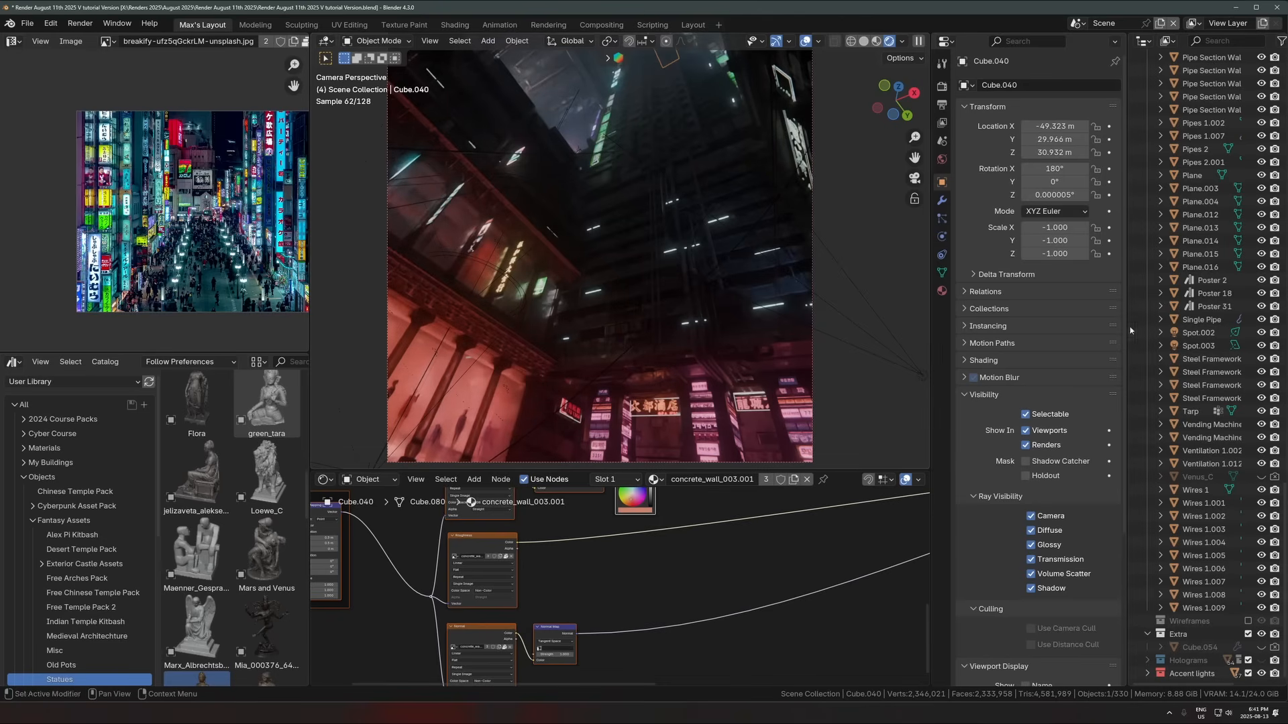
# Step: Hide the Accent lights collection in the viewport and view the camera framing without it
pyautogui.click(1261, 674)
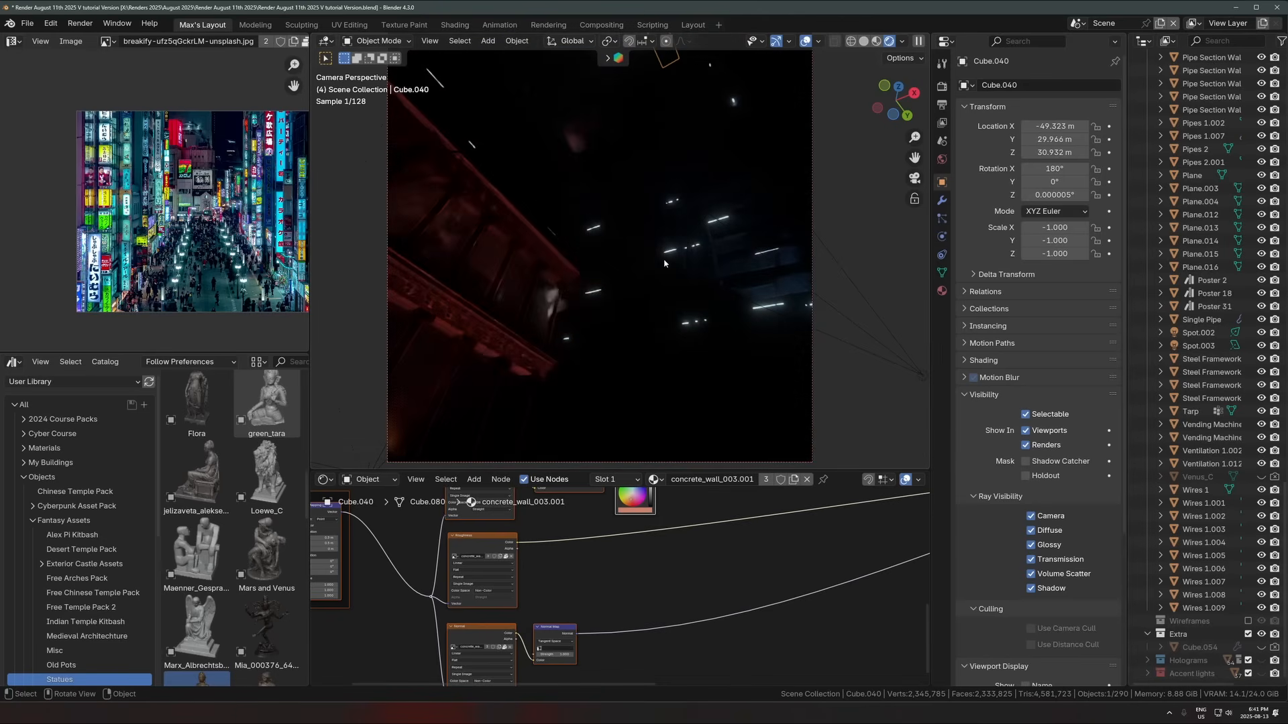
pyautogui.scroll(-1, 663, 259)
pyautogui.keyDown('shift'); pyautogui.moveTo(639, 263); pyautogui.dragTo(649, 286, button='middle'); pyautogui.keyUp('shift')
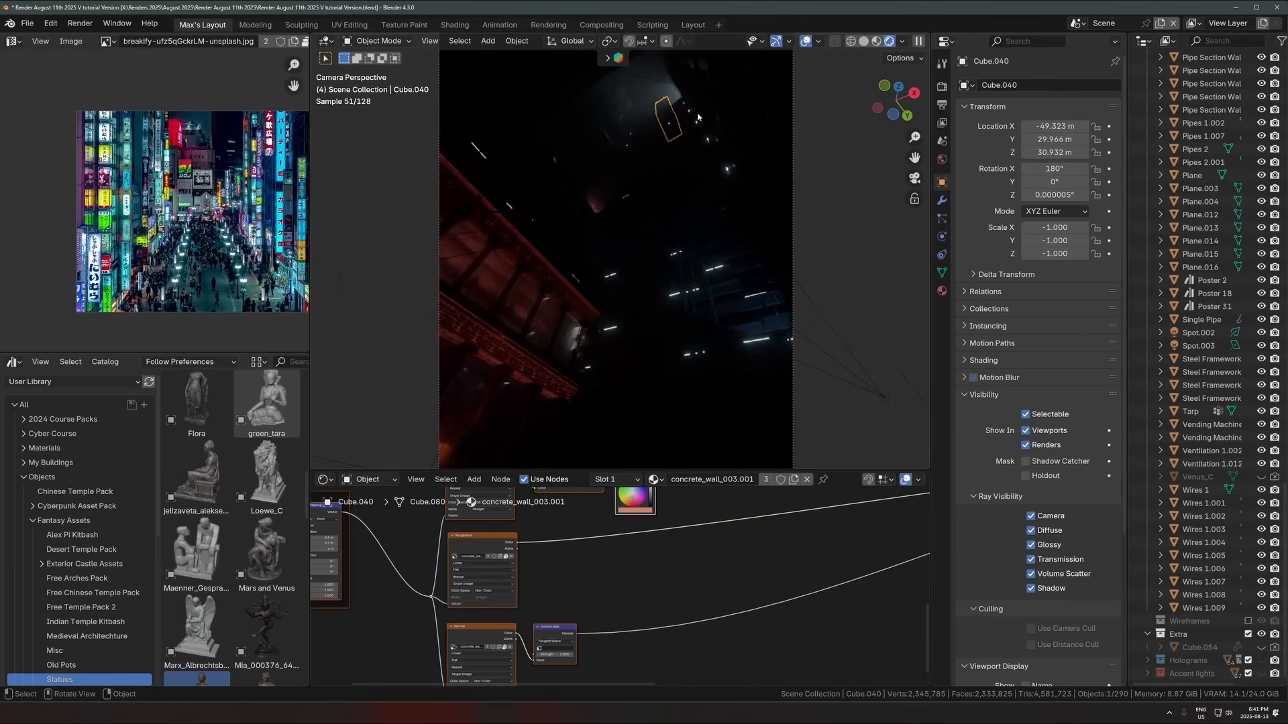
# Step: Select the red modular roof piece and examine its eave up close and within the whole camera view
pyautogui.scroll(6, 595, 264)
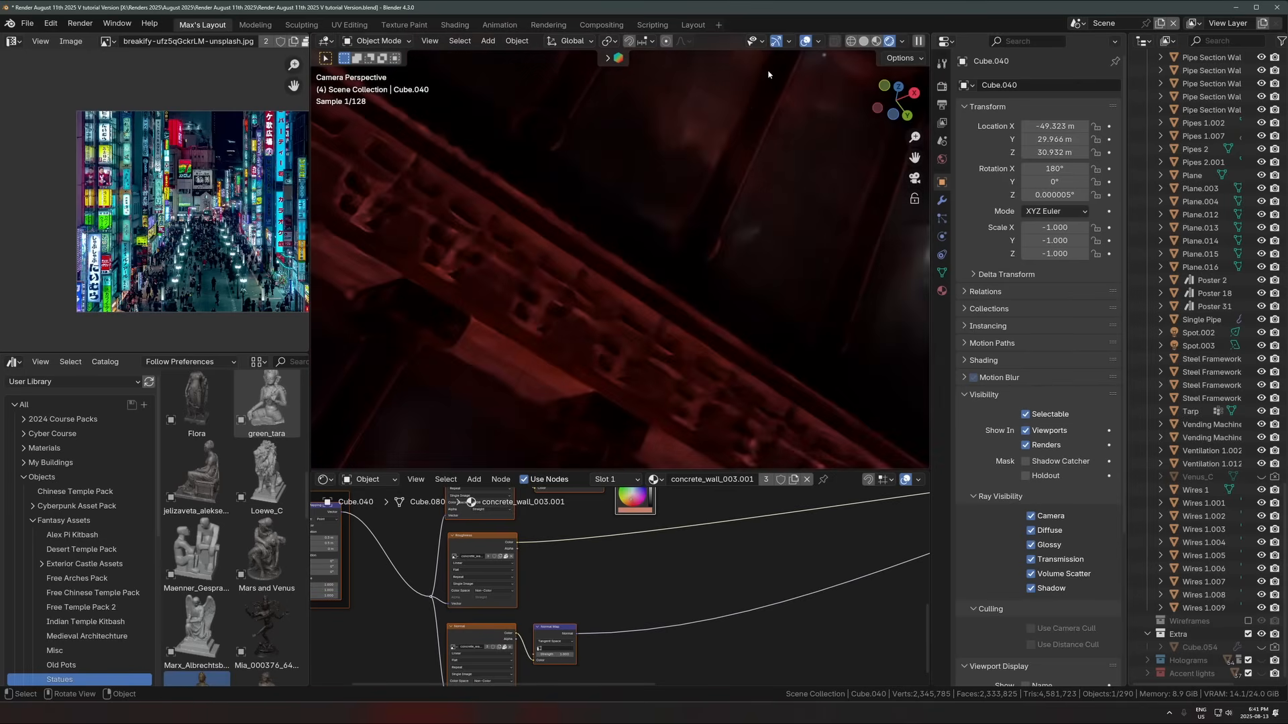
pyautogui.click(521, 310)
pyautogui.scroll(3, 628, 279)
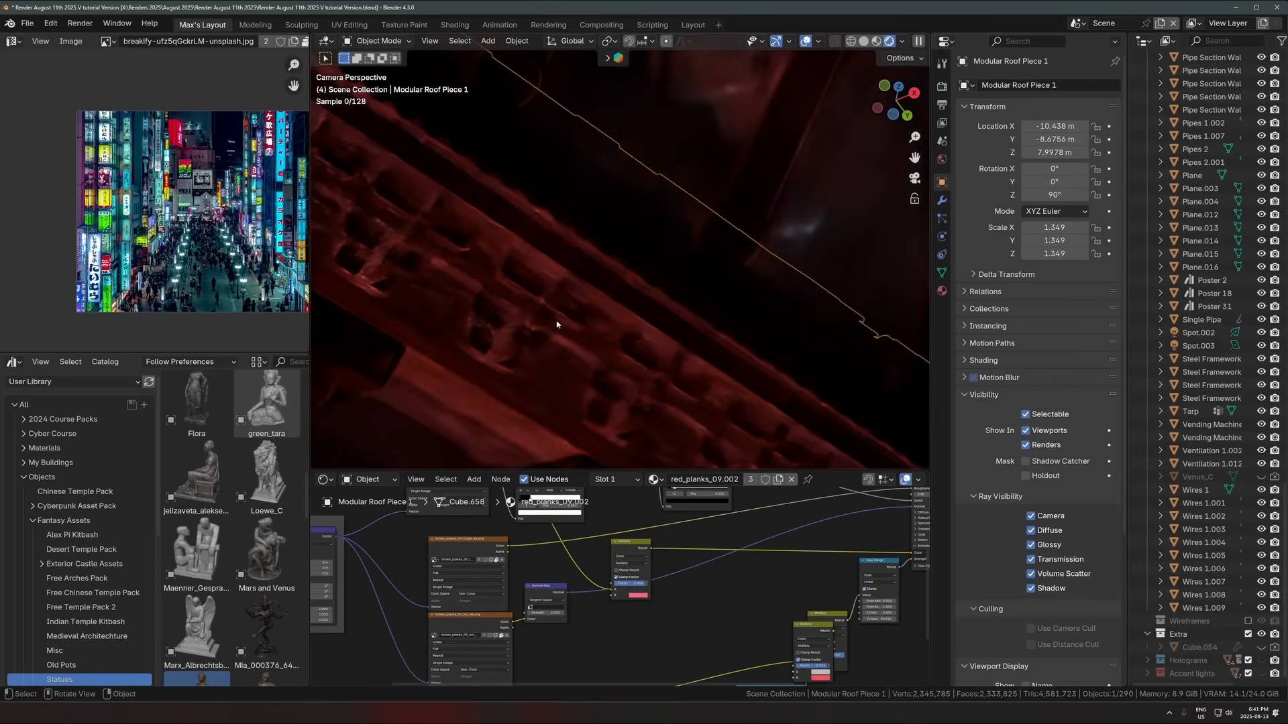
pyautogui.scroll(3, 590, 282)
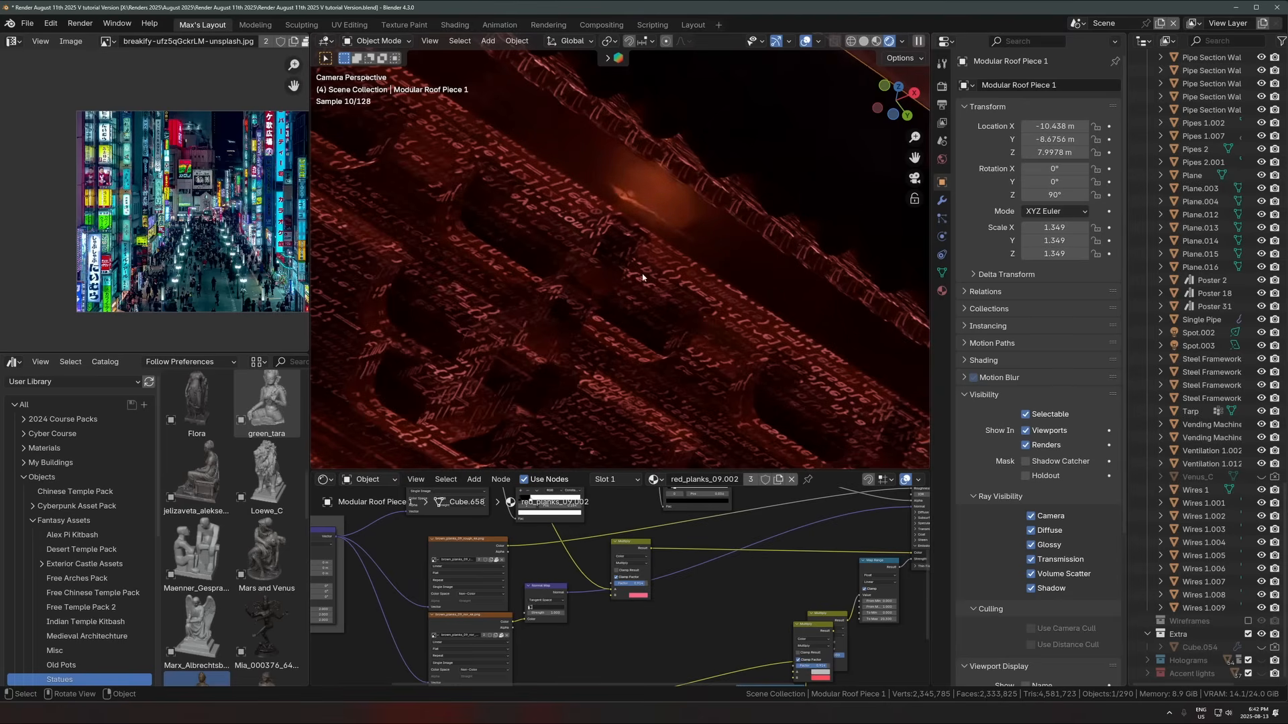
pyautogui.scroll(-3, 625, 246)
pyautogui.scroll(-3, 631, 255)
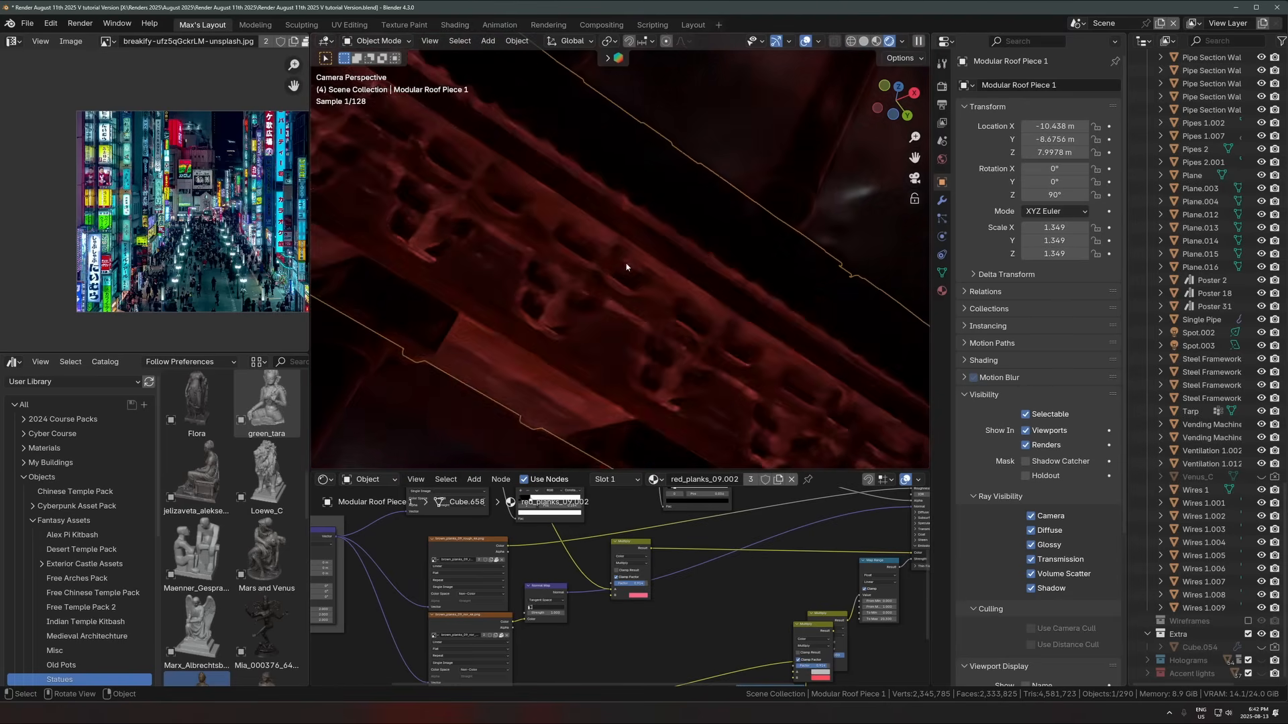
pyautogui.scroll(-3, 629, 288)
pyautogui.scroll(-5, 632, 336)
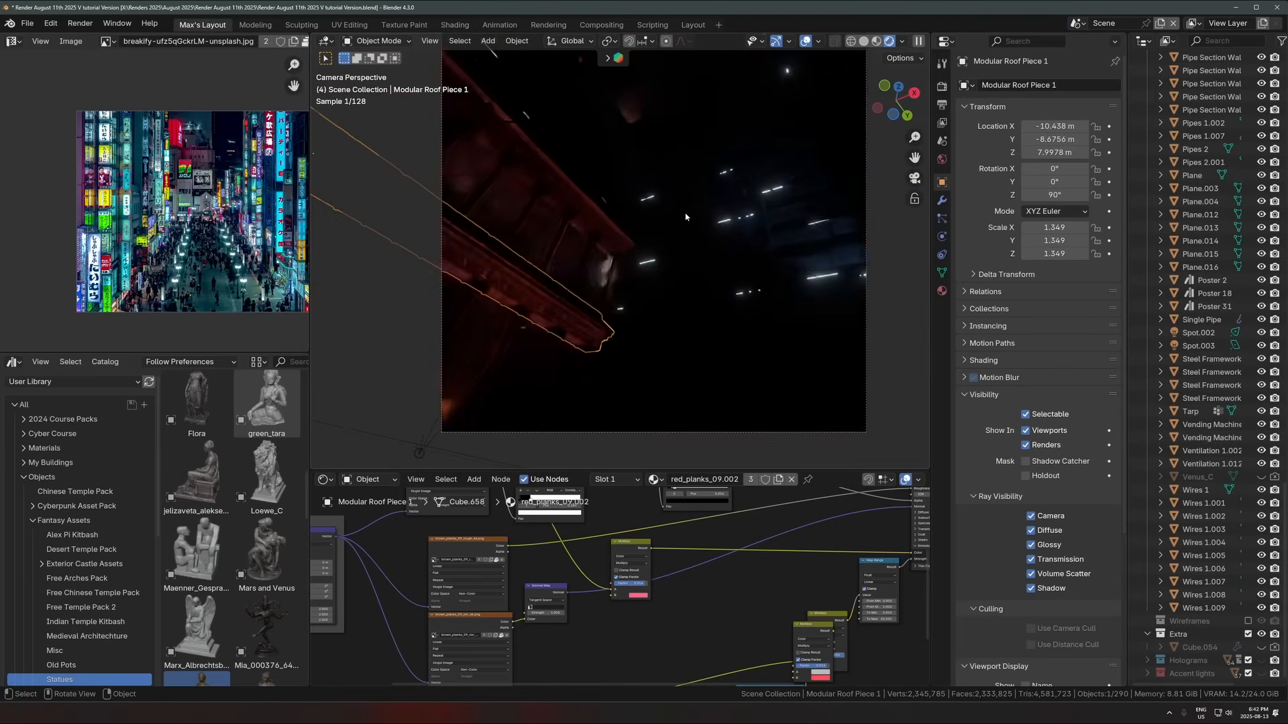
pyautogui.scroll(2, 666, 300)
pyautogui.scroll(1, 697, 312)
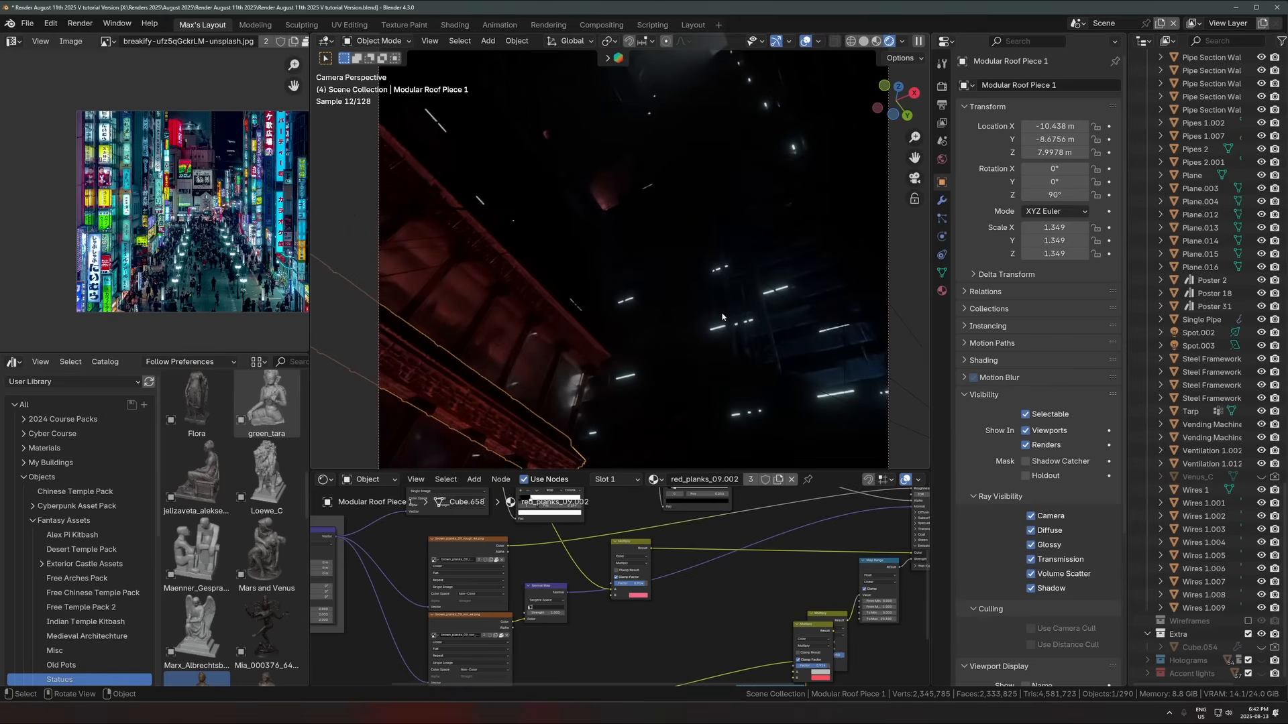
pyautogui.scroll(-2, 735, 301)
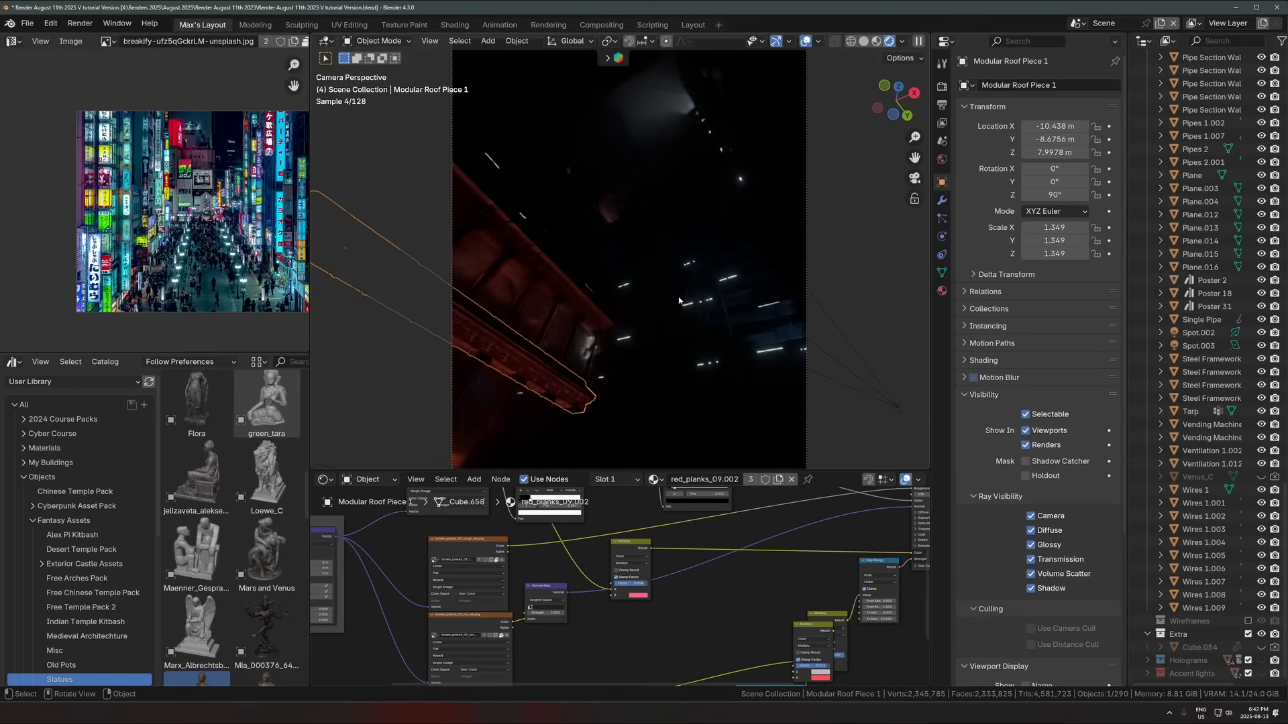
pyautogui.scroll(-2, 735, 301)
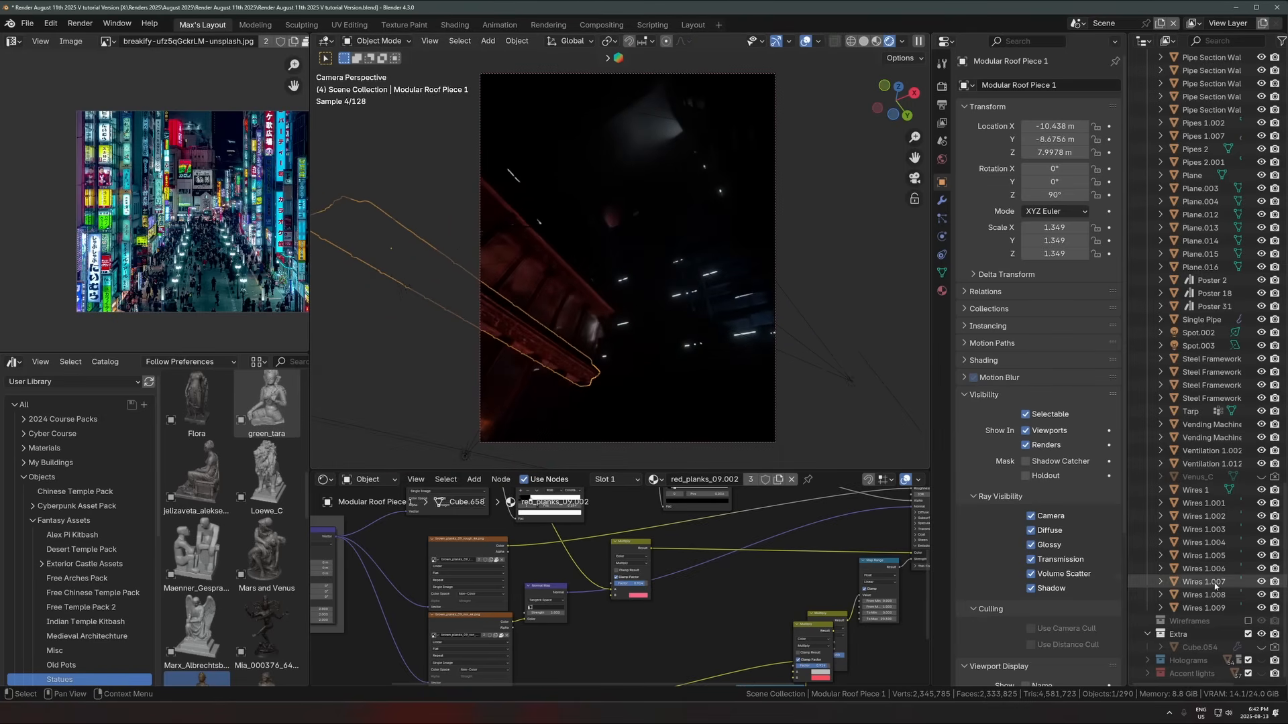
# Step: Show the Holograms and Accent lights collections in the viewport, and select the hanging wires outside the camera frame
pyautogui.click(1261, 661)
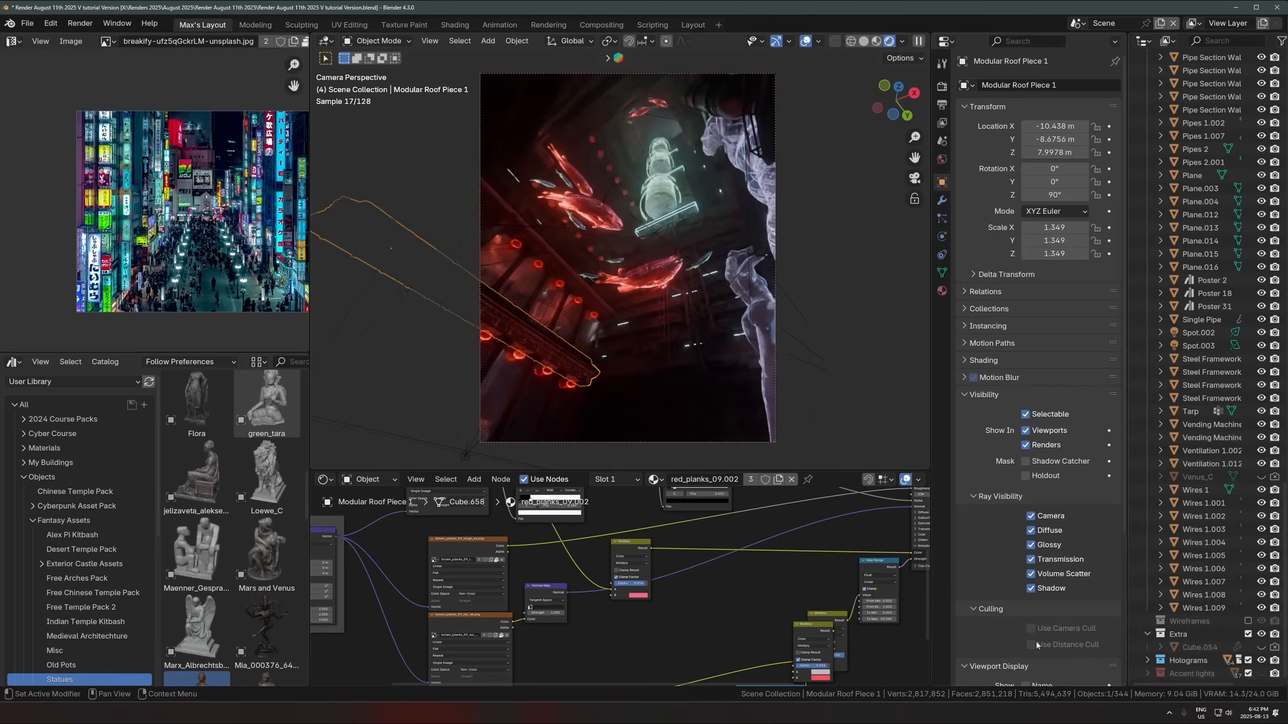
pyautogui.click(1260, 673)
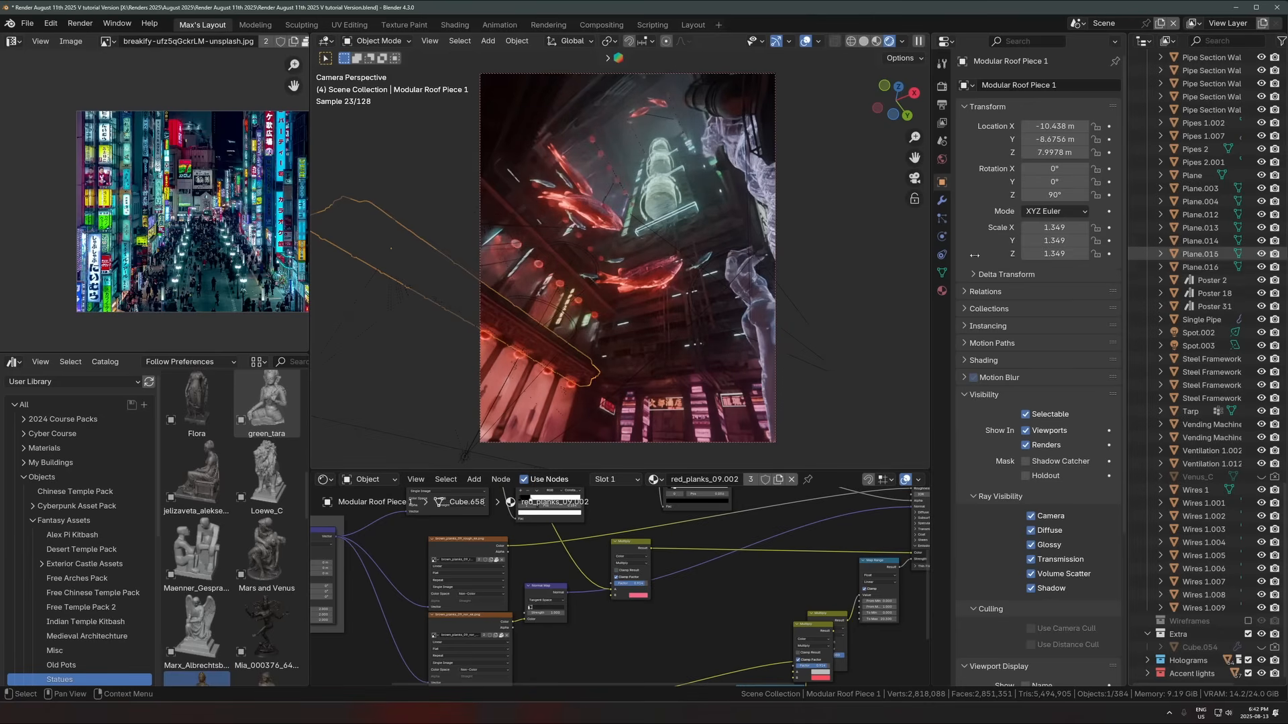
pyautogui.click(848, 327)
pyautogui.click(842, 138)
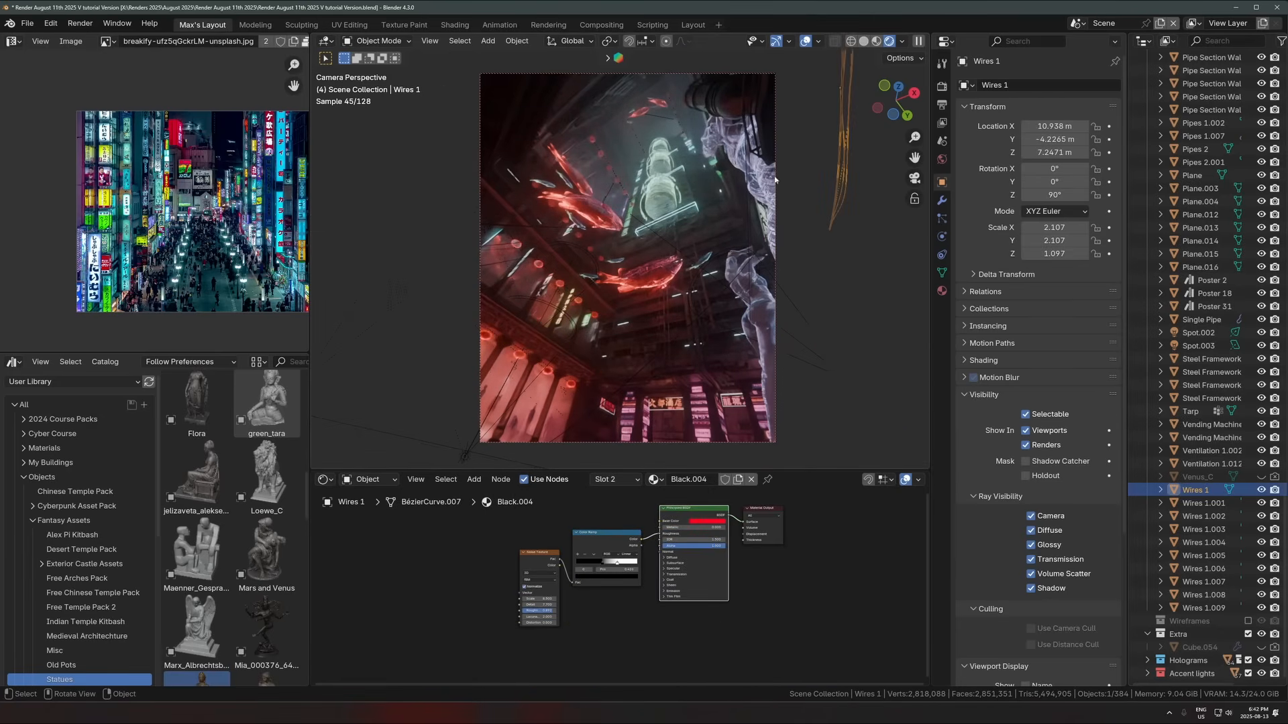
pyautogui.scroll(2, 688, 347)
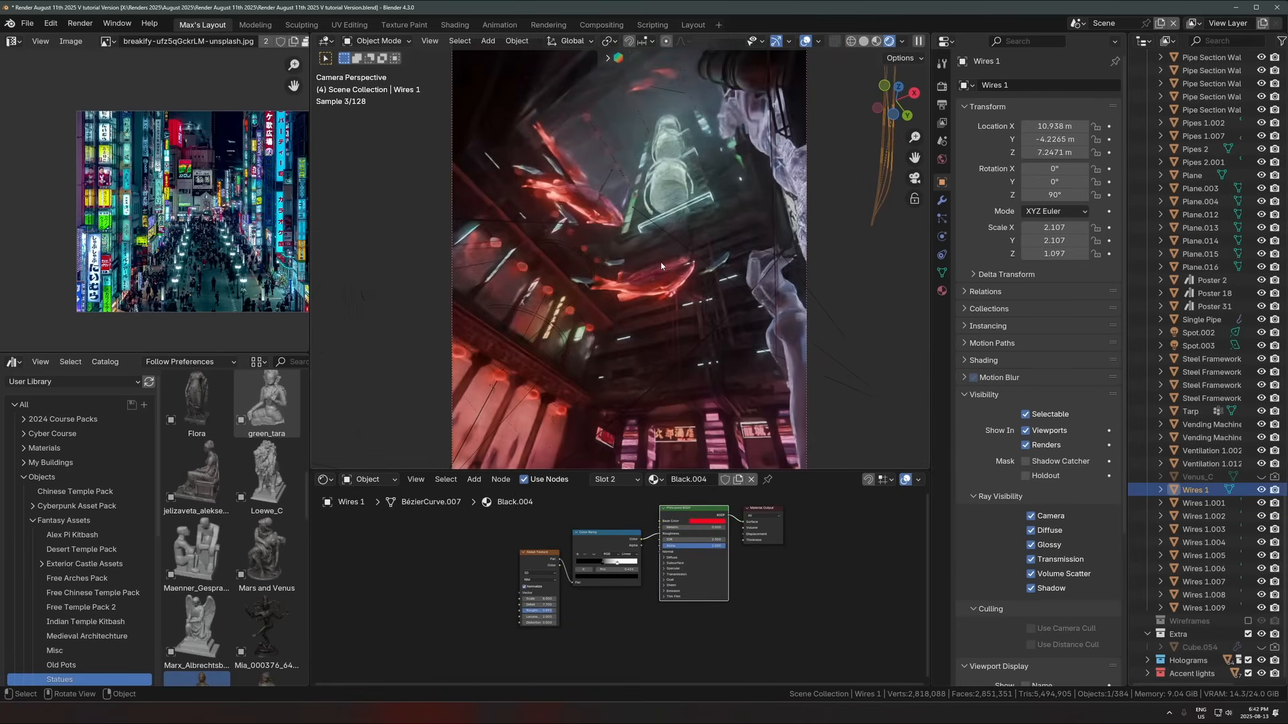
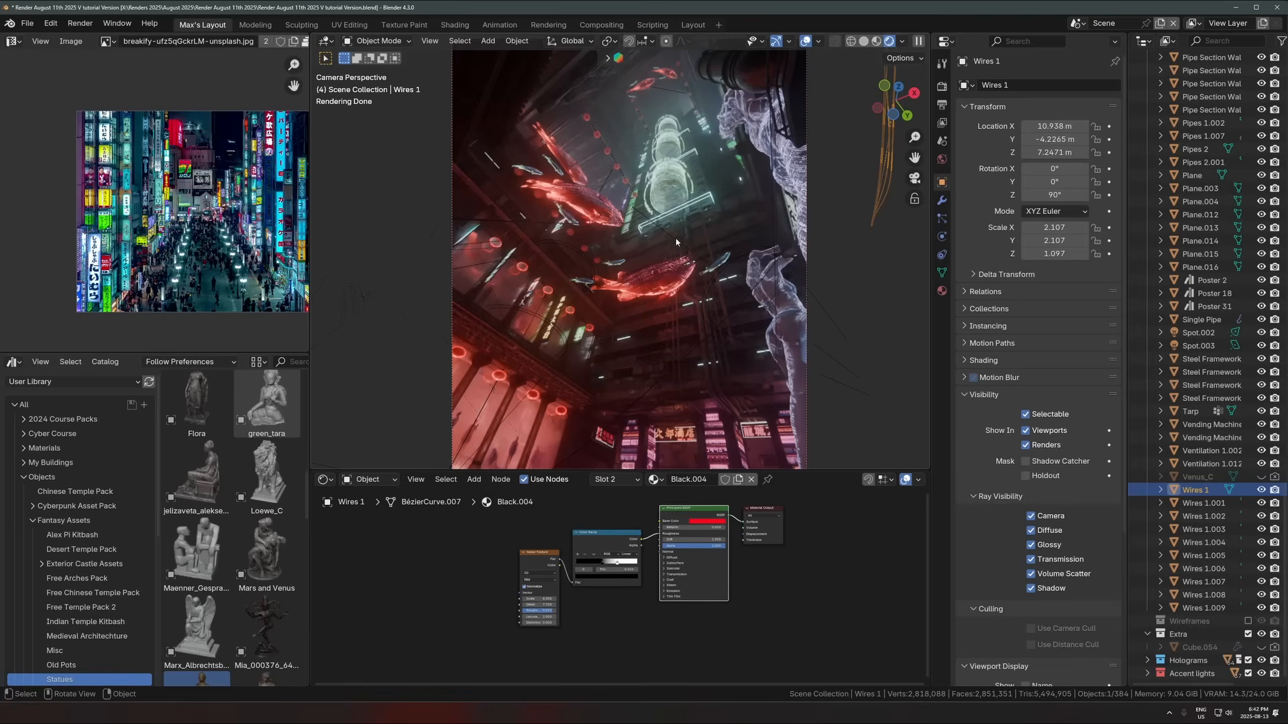
# Step: Examine the red fish holograms, lanterns and lit window signs against the full composition, and open the viewport shading choices
pyautogui.scroll(5, 632, 266)
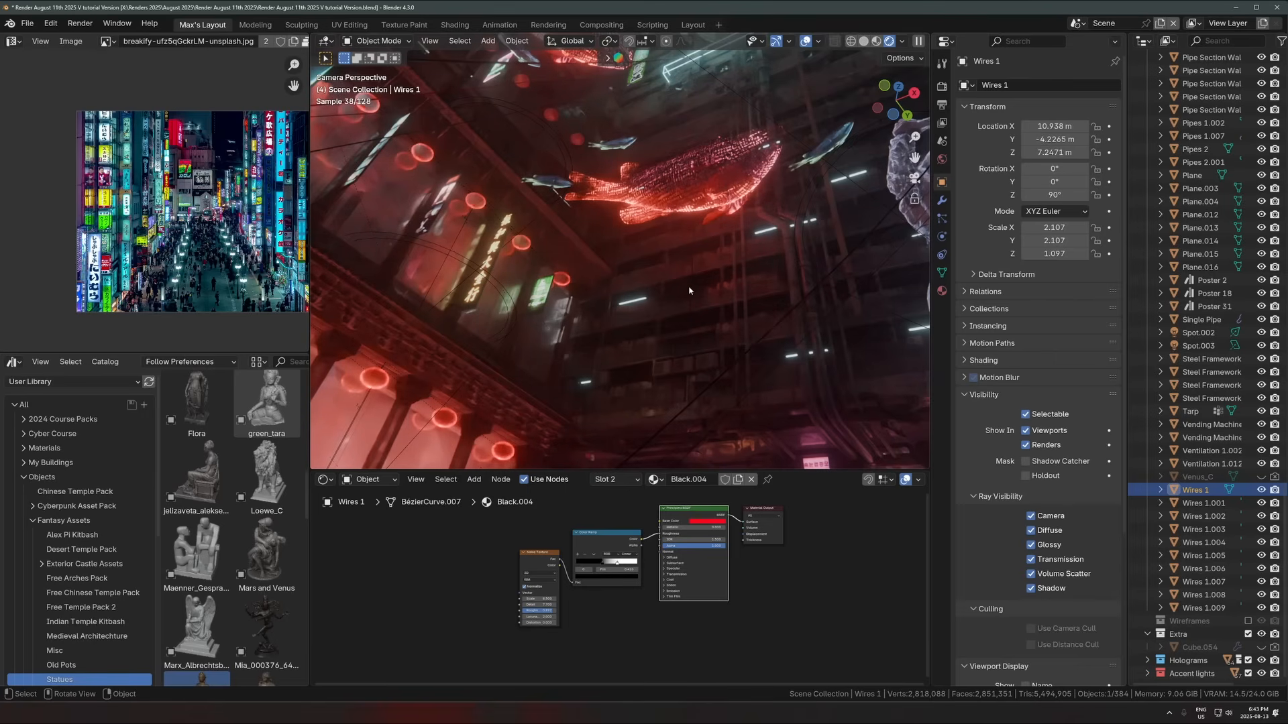
pyautogui.scroll(-4, 669, 227)
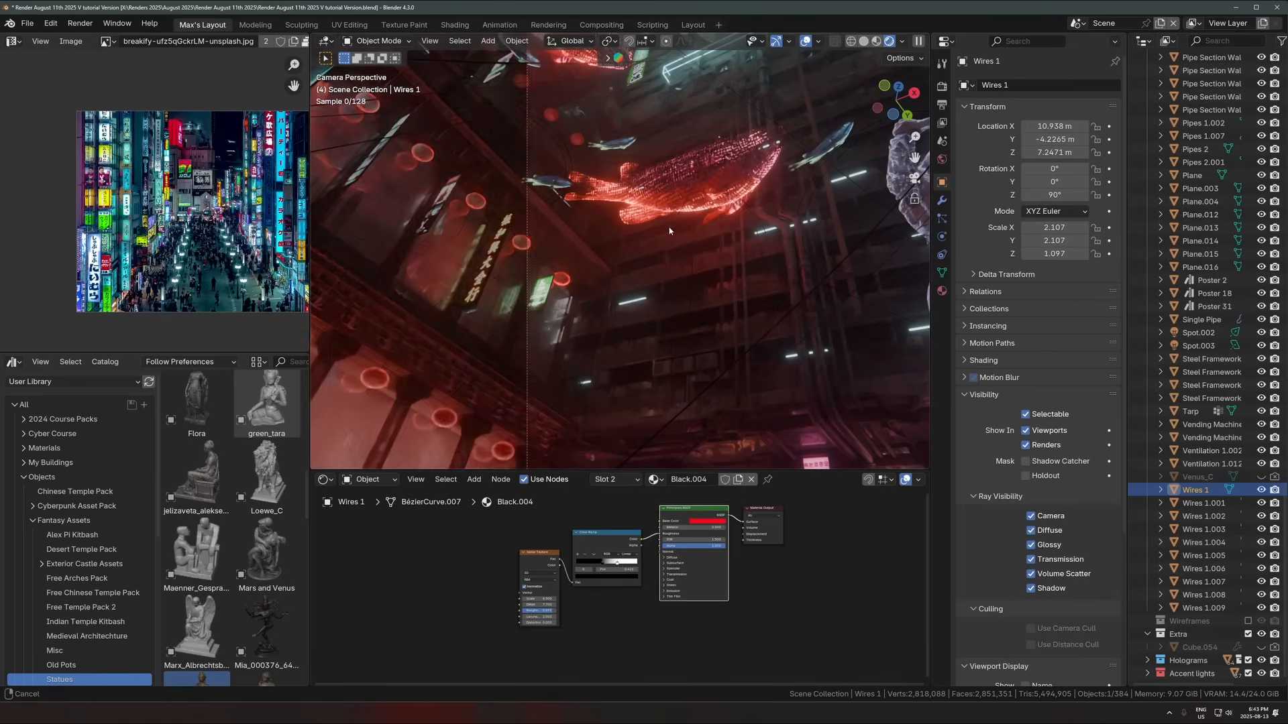
pyautogui.scroll(4, 483, 295)
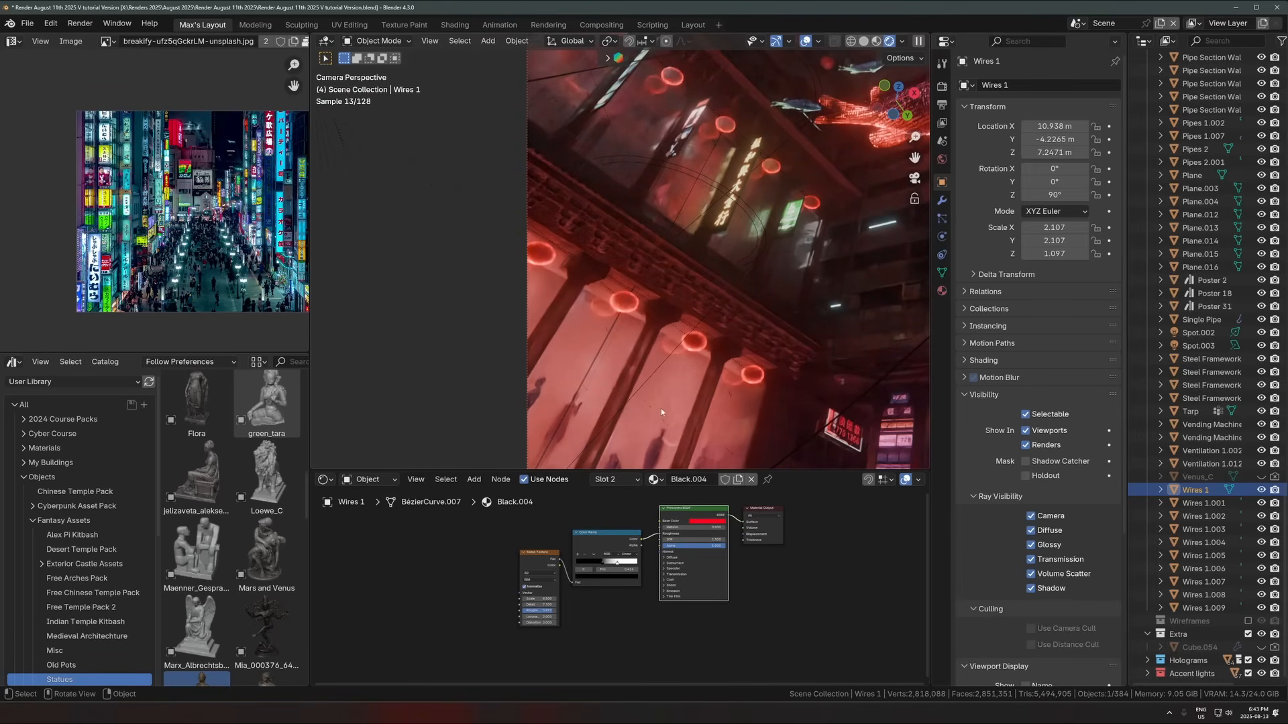
pyautogui.keyDown('shift'); pyautogui.moveTo(758, 164); pyautogui.dragTo(704, 260, button='middle'); pyautogui.keyUp('shift')
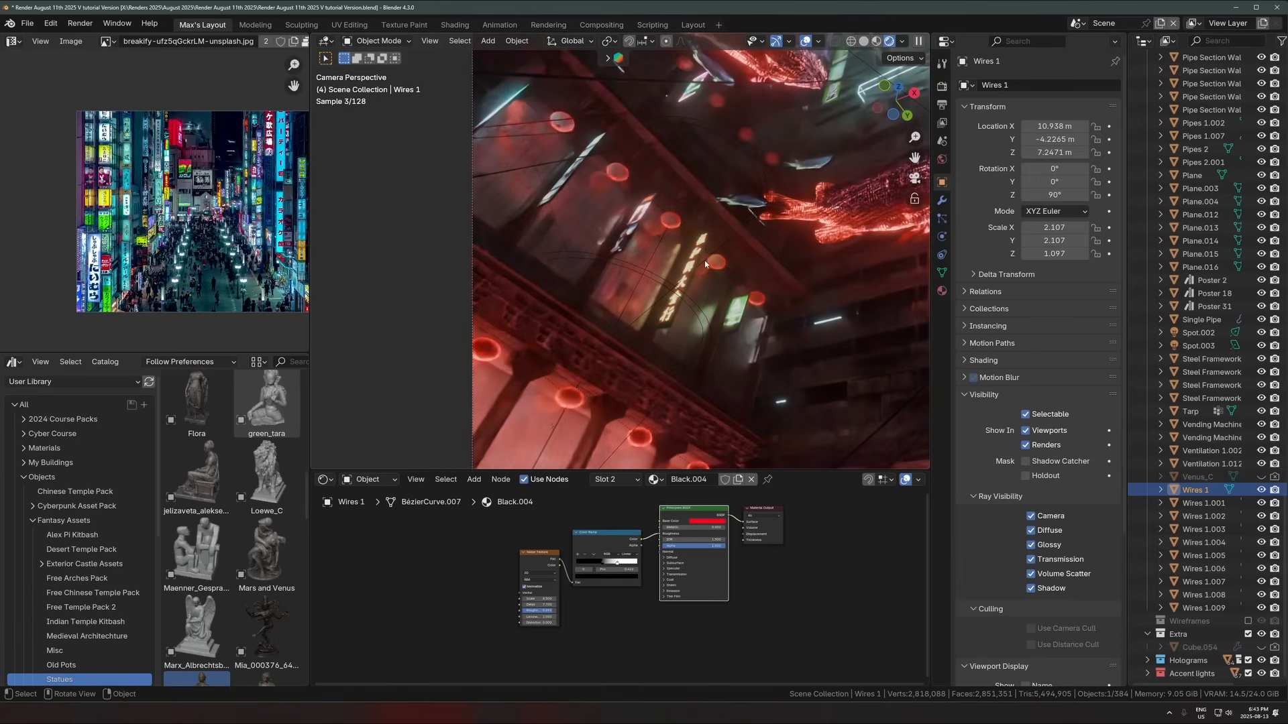
pyautogui.scroll(-4, 704, 260)
pyautogui.keyDown('shift'); pyautogui.moveTo(798, 195); pyautogui.dragTo(741, 268, button='middle'); pyautogui.keyUp('shift')
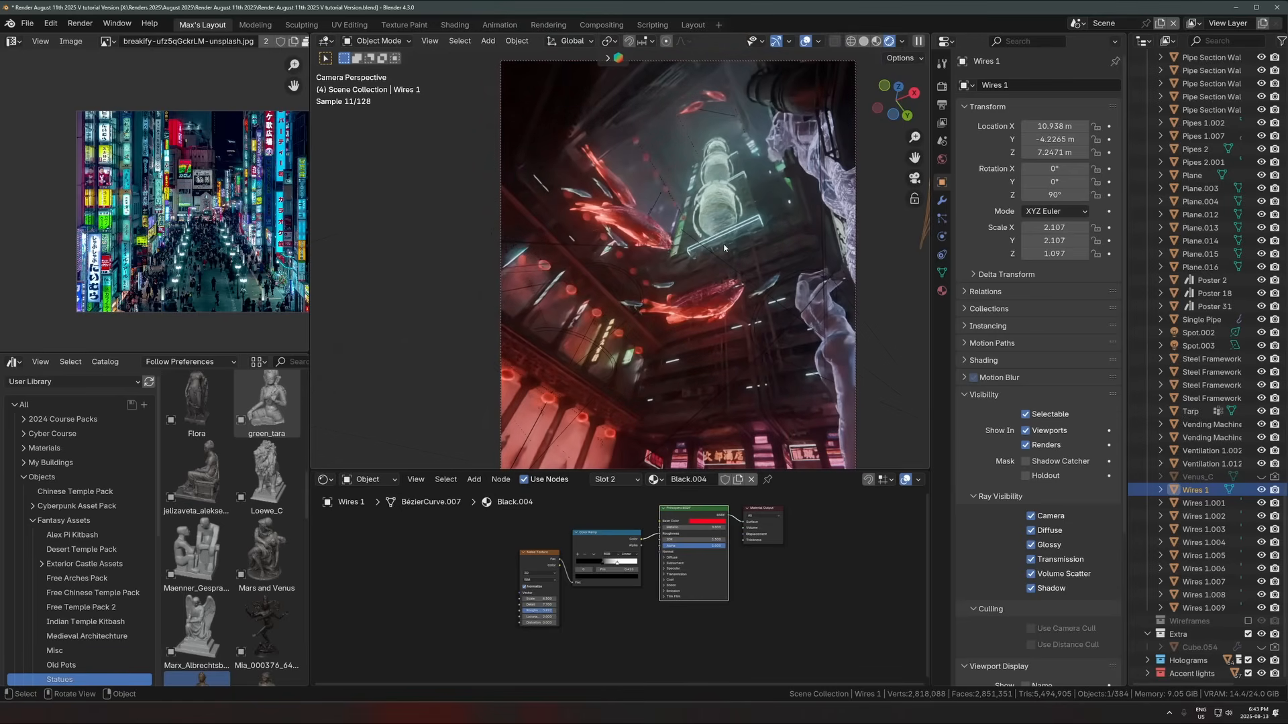
pyautogui.scroll(-1, 741, 269)
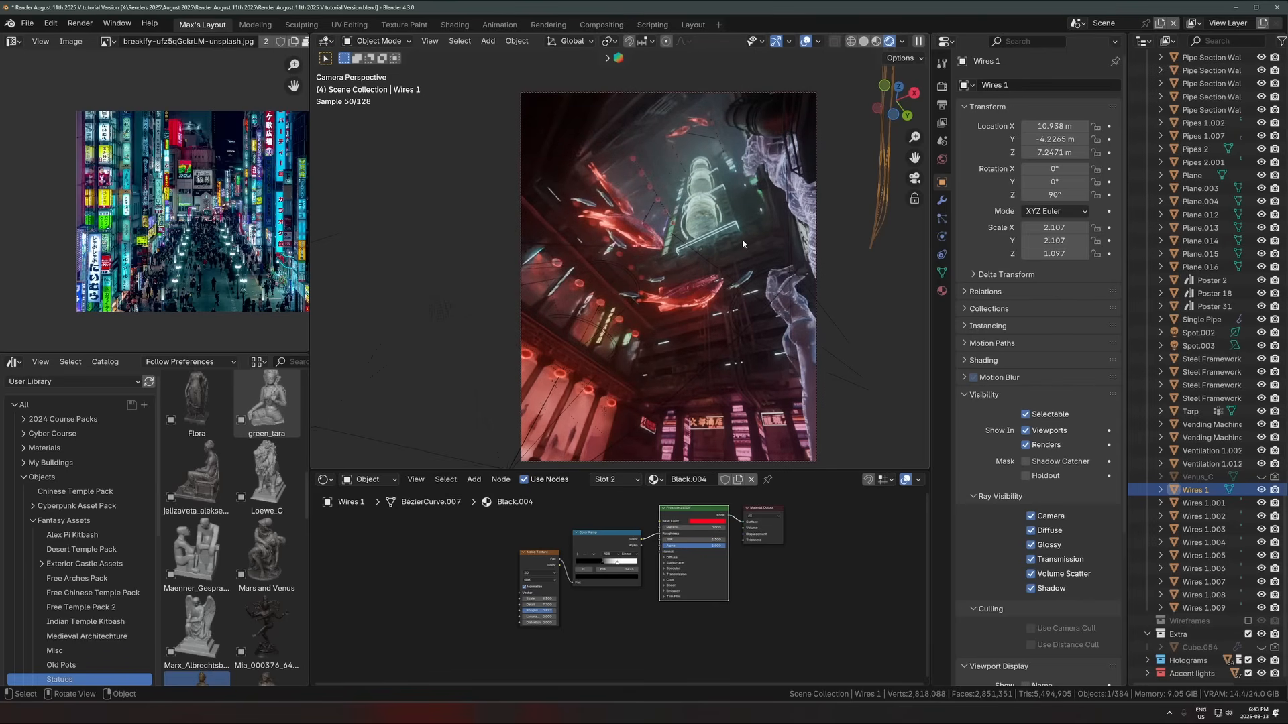
pyautogui.keyDown('shift'); pyautogui.moveTo(743, 244); pyautogui.dragTo(704, 227, button='middle'); pyautogui.keyUp('shift')
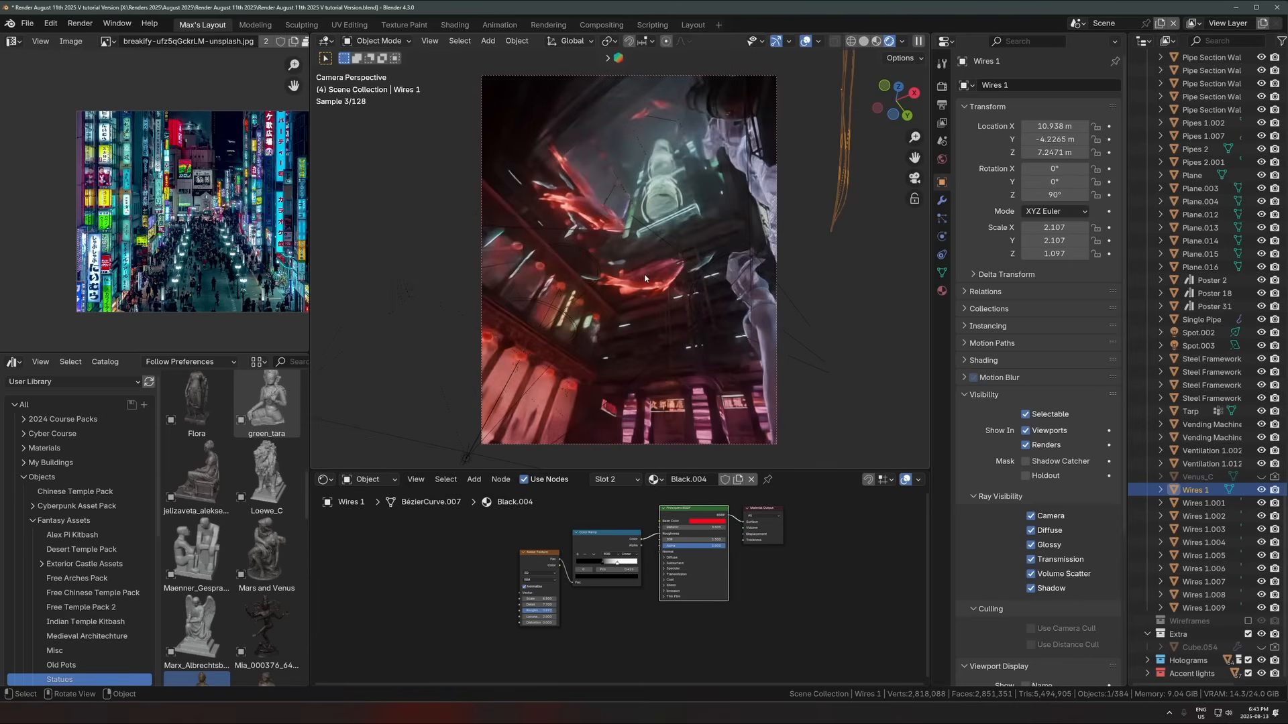
pyautogui.press('z')
pyautogui.click(627, 251)
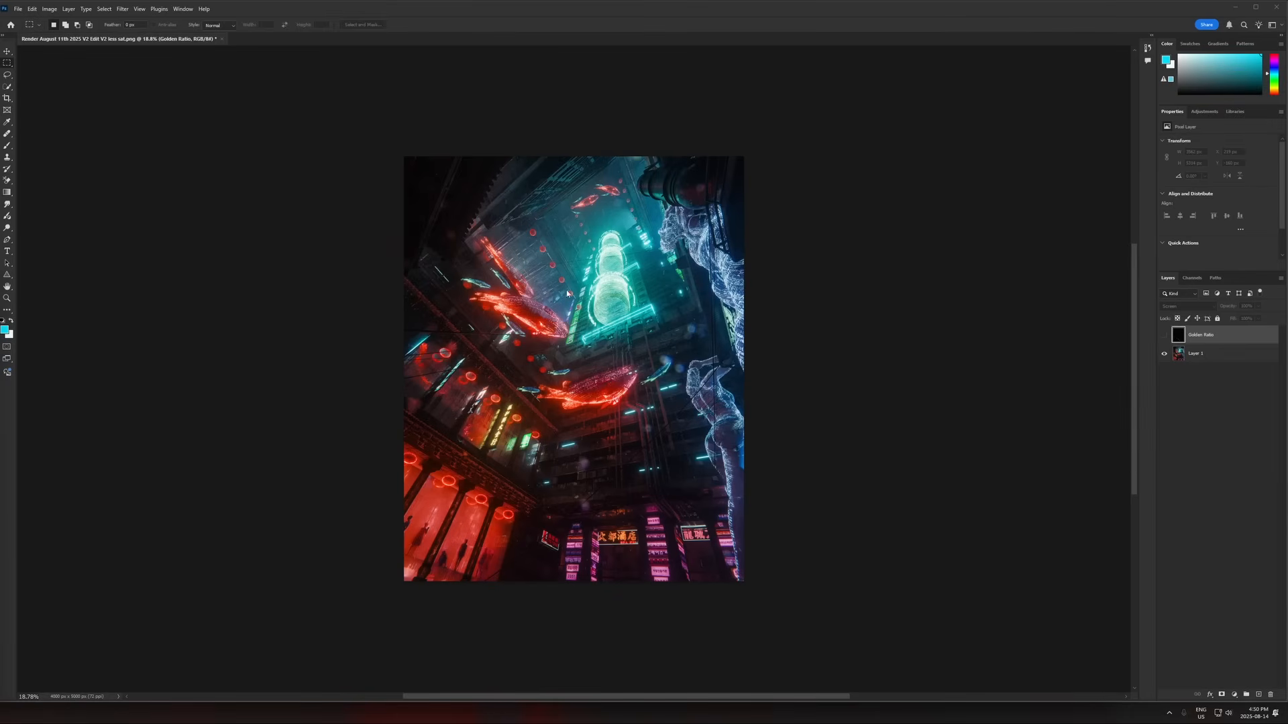
# Step: In Photoshop, add an empty layer directly above Layer 1 of the finished render and activate the Brush tool
pyautogui.click(1218, 356)
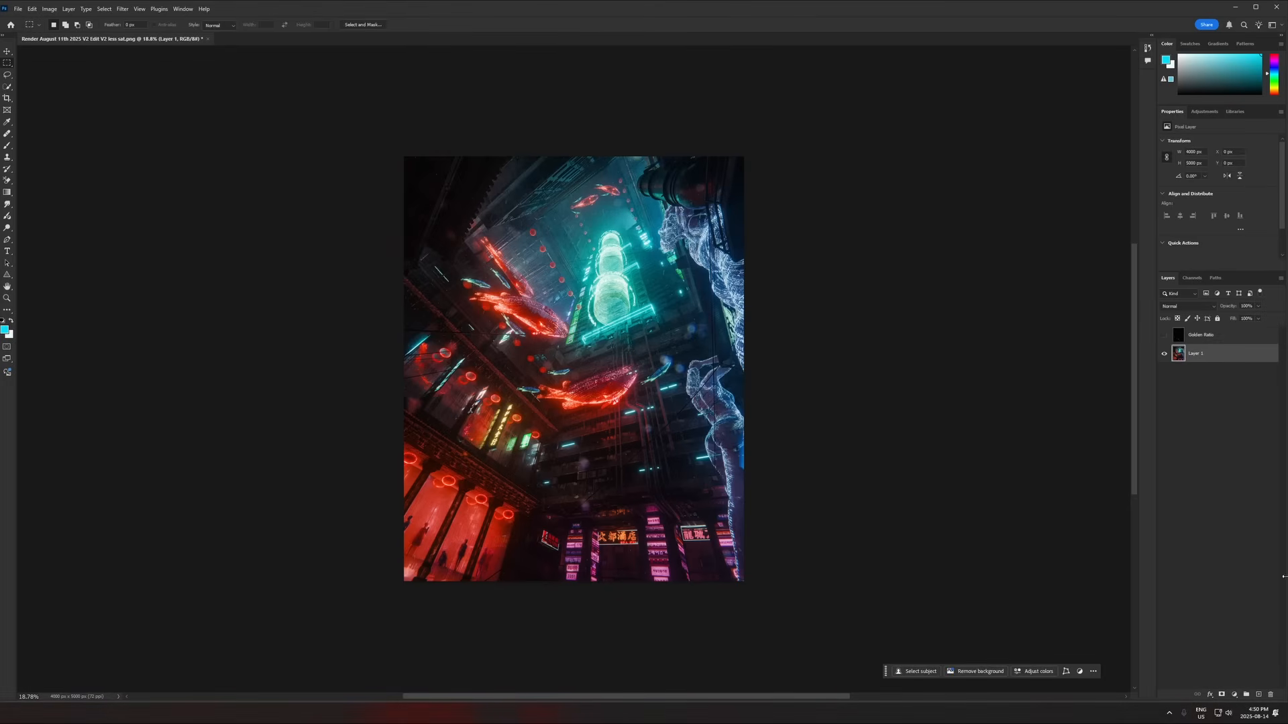
pyautogui.click(1257, 695)
pyautogui.press('b')
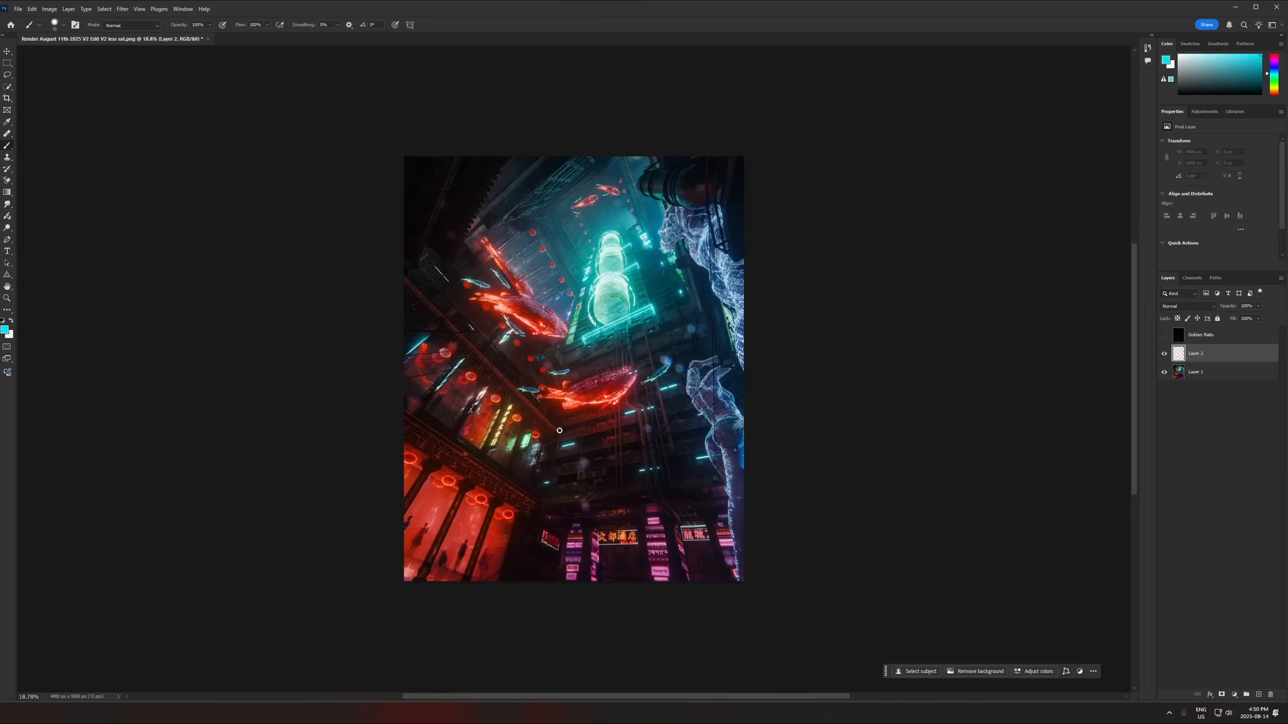
# Step: Examine the finished render's fish holograms, green lantern tower, statues and lit signs up close and as a whole
pyautogui.keyDown('alt'); pyautogui.scroll(5, 534, 361); pyautogui.keyUp('alt')
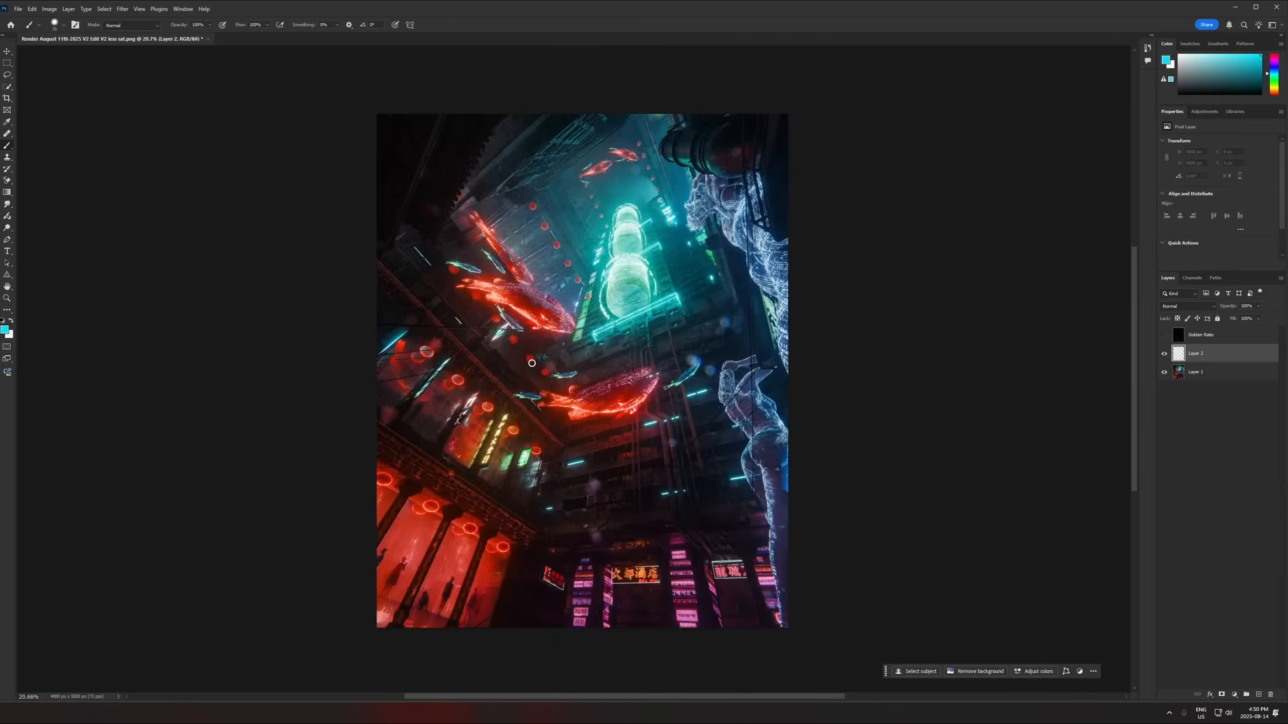
pyautogui.keyDown('alt'); pyautogui.scroll(1, 545, 328); pyautogui.keyUp('alt')
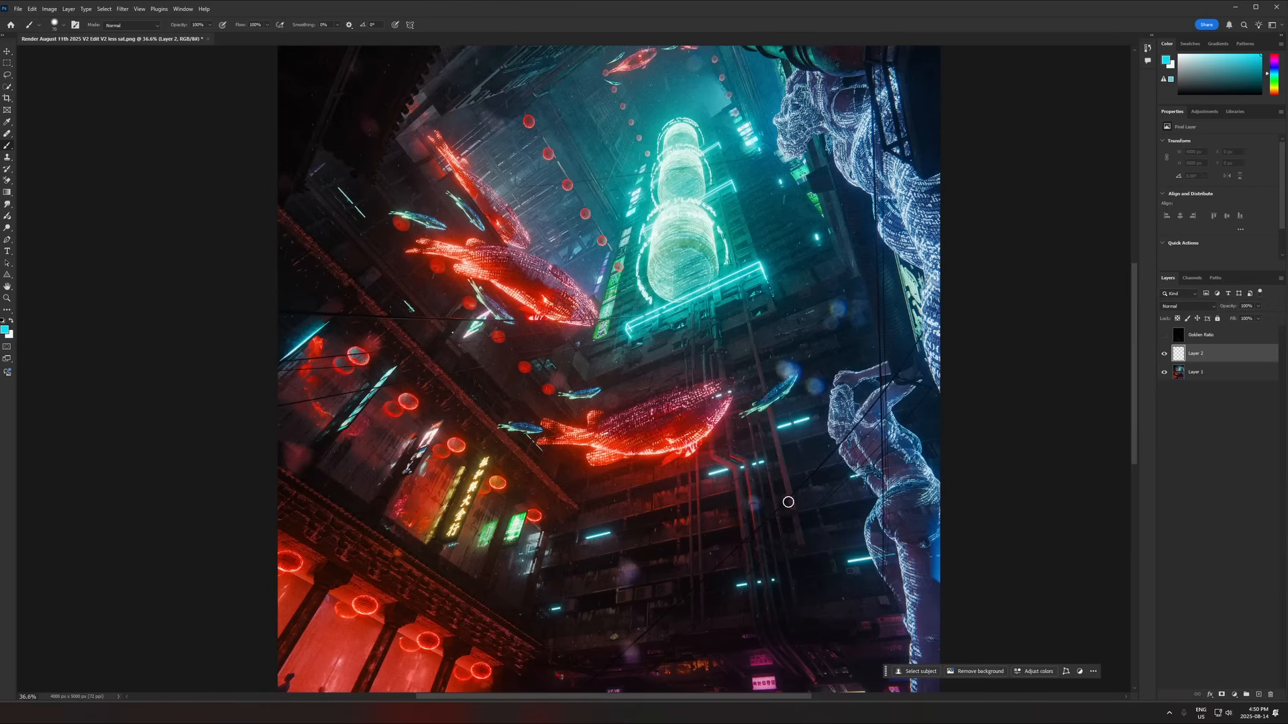
pyautogui.keyDown('alt'); pyautogui.scroll(-2, 779, 488); pyautogui.keyUp('alt')
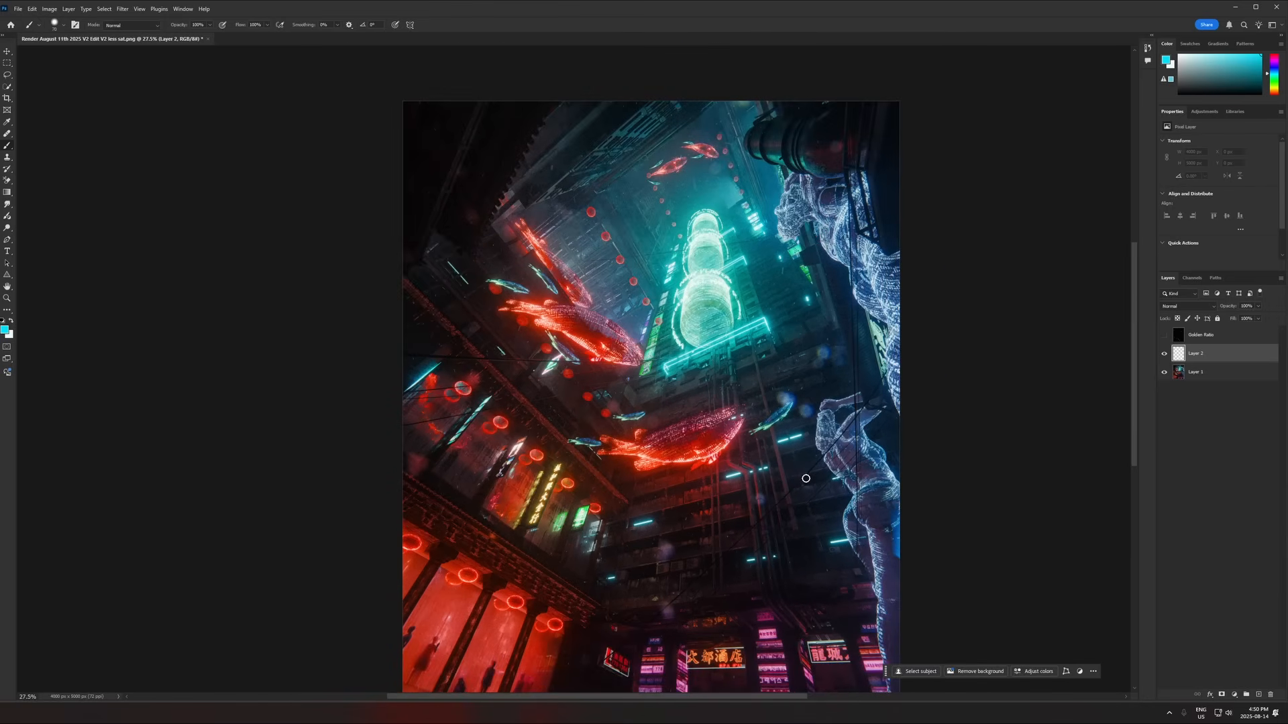
pyautogui.keyDown('alt'); pyautogui.scroll(2, 720, 431); pyautogui.keyUp('alt')
pyautogui.keyDown('alt'); pyautogui.scroll(4, 670, 295); pyautogui.keyUp('alt')
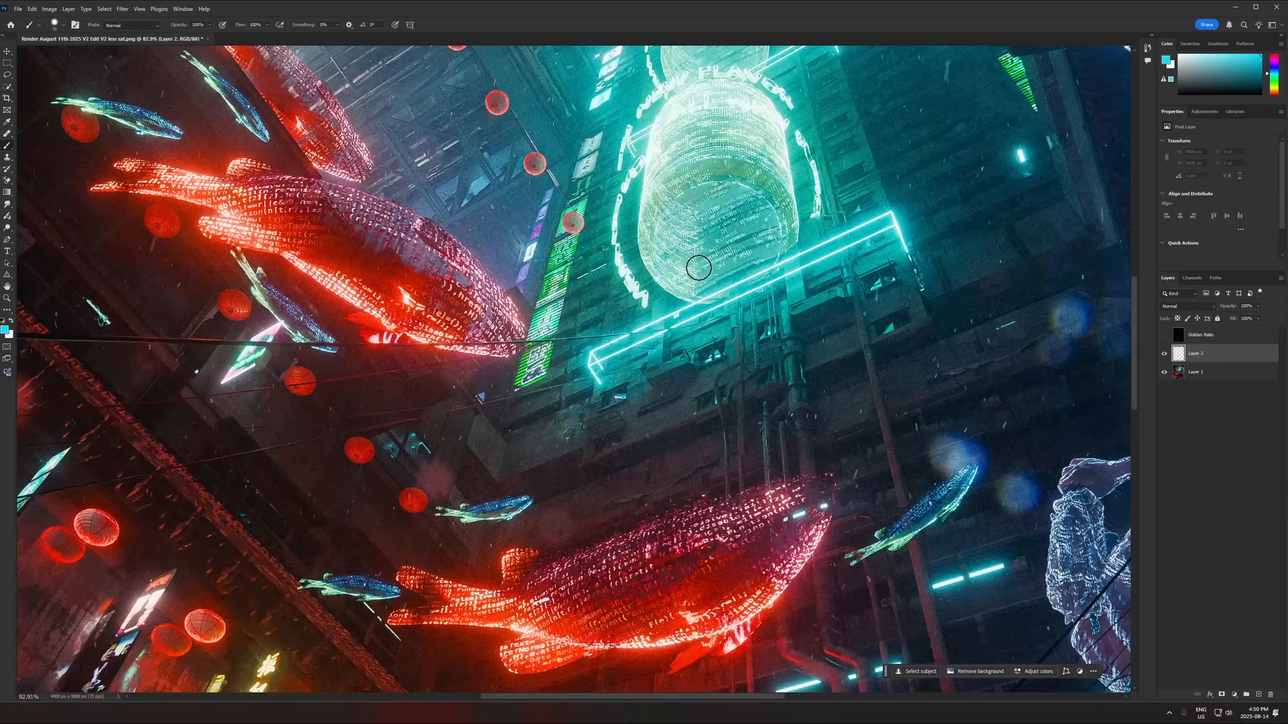
pyautogui.keyDown('alt'); pyautogui.scroll(-5, 743, 308); pyautogui.keyUp('alt')
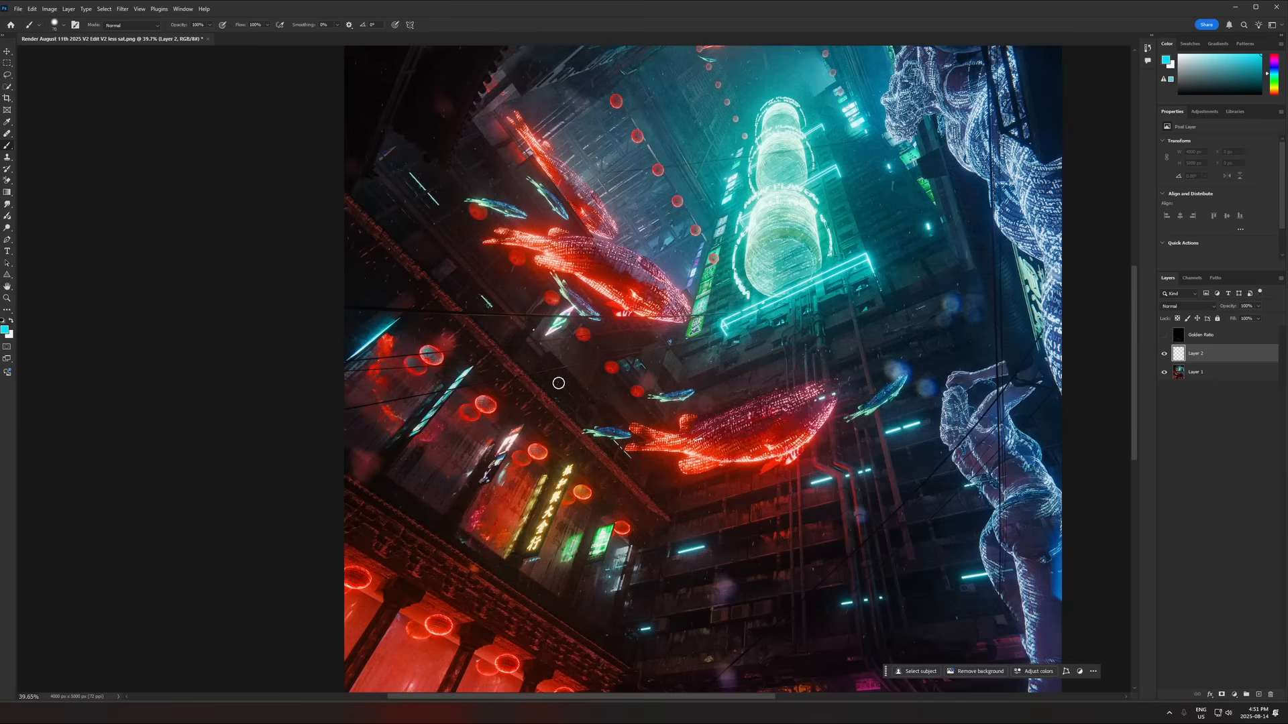
pyautogui.keyDown('alt'); pyautogui.scroll(-2, 705, 386); pyautogui.keyUp('alt')
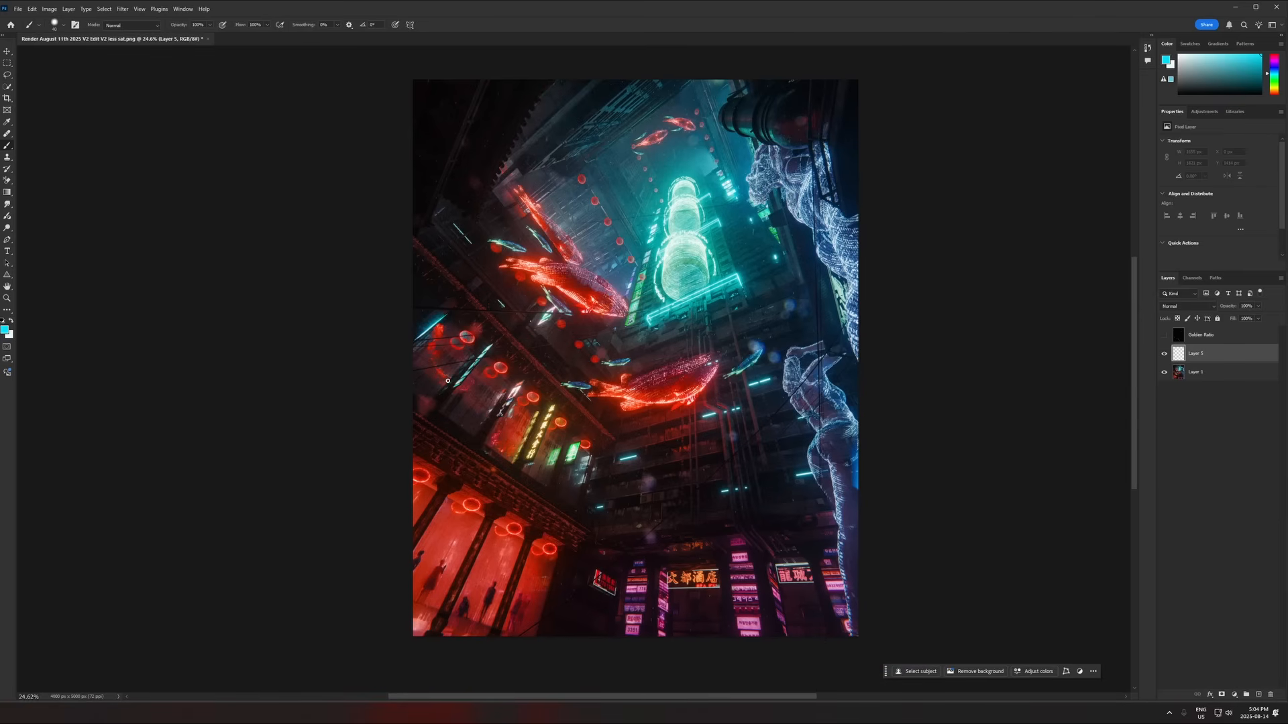
pyautogui.keyDown('alt'); pyautogui.scroll(2, 548, 581); pyautogui.keyUp('alt')
pyautogui.keyDown('alt'); pyautogui.scroll(-2, 597, 536); pyautogui.keyUp('alt')
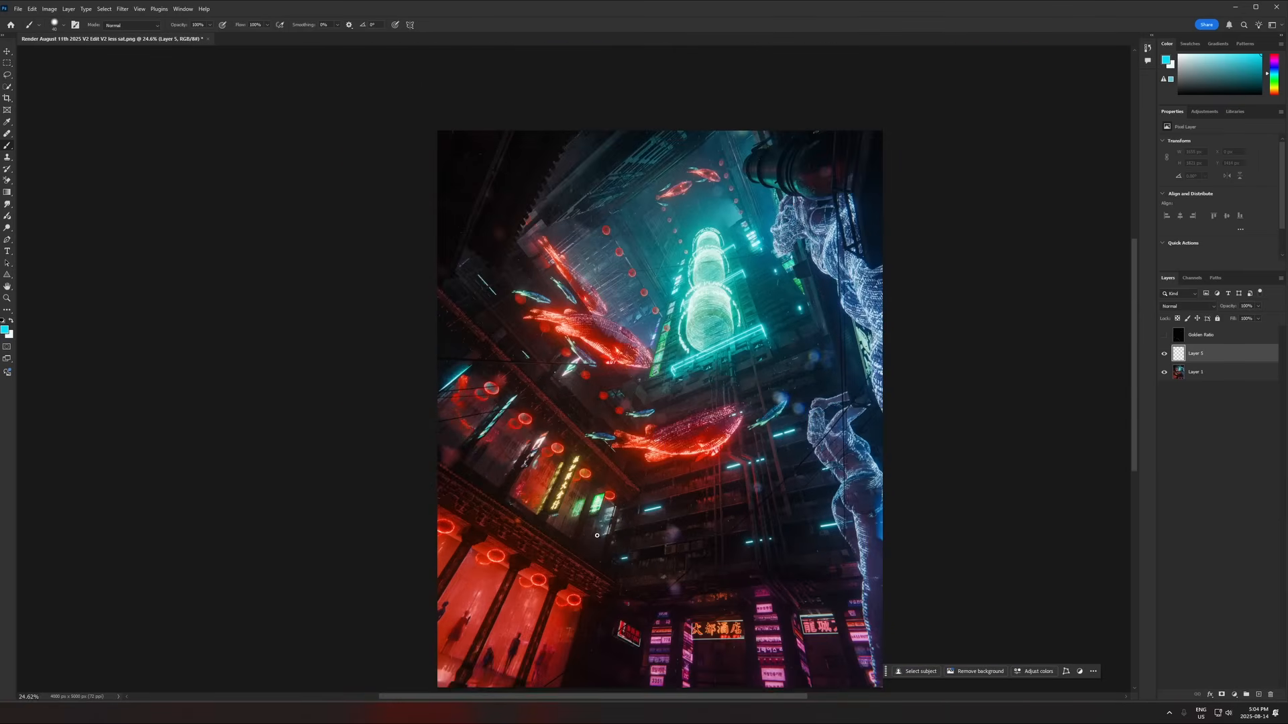
# Step: Paint cyan guide strokes along the wall edges, the central facade and the statues, converging on the green lantern tower
pyautogui.keyDown('alt'); pyautogui.scroll(1, 710, 468); pyautogui.keyUp('alt')
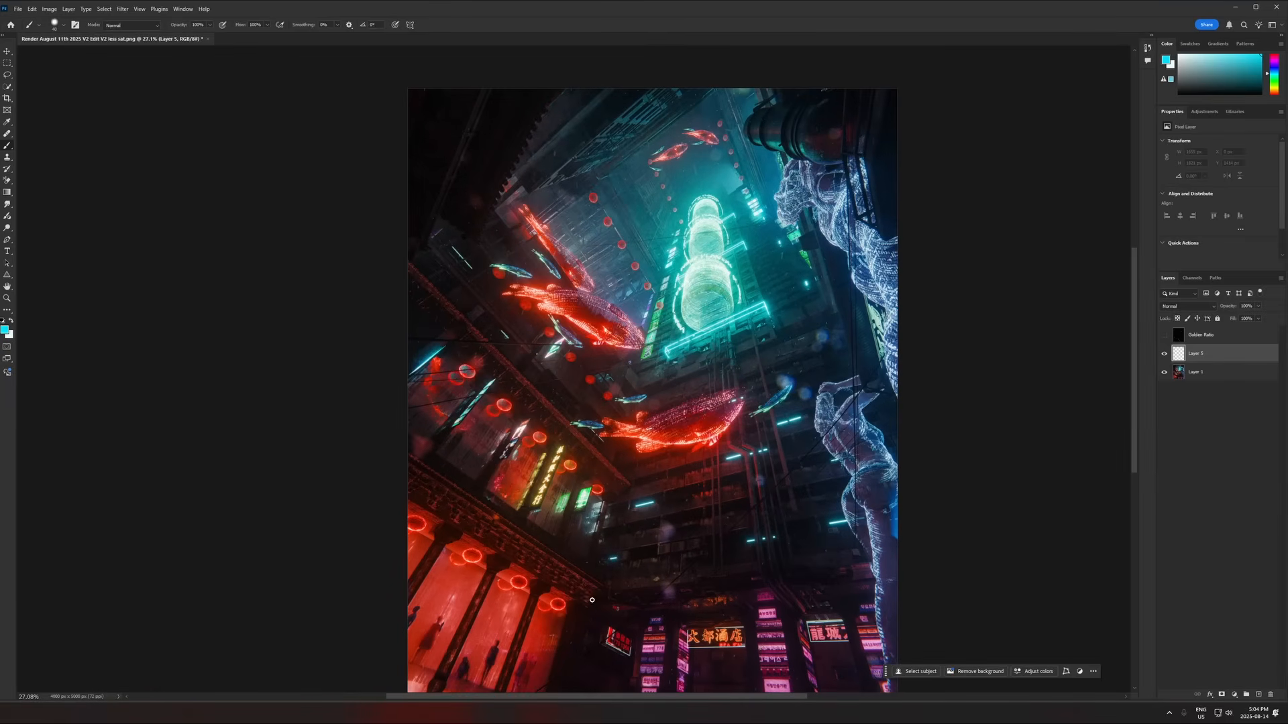
pyautogui.moveTo(591, 599); pyautogui.dragTo(681, 191)
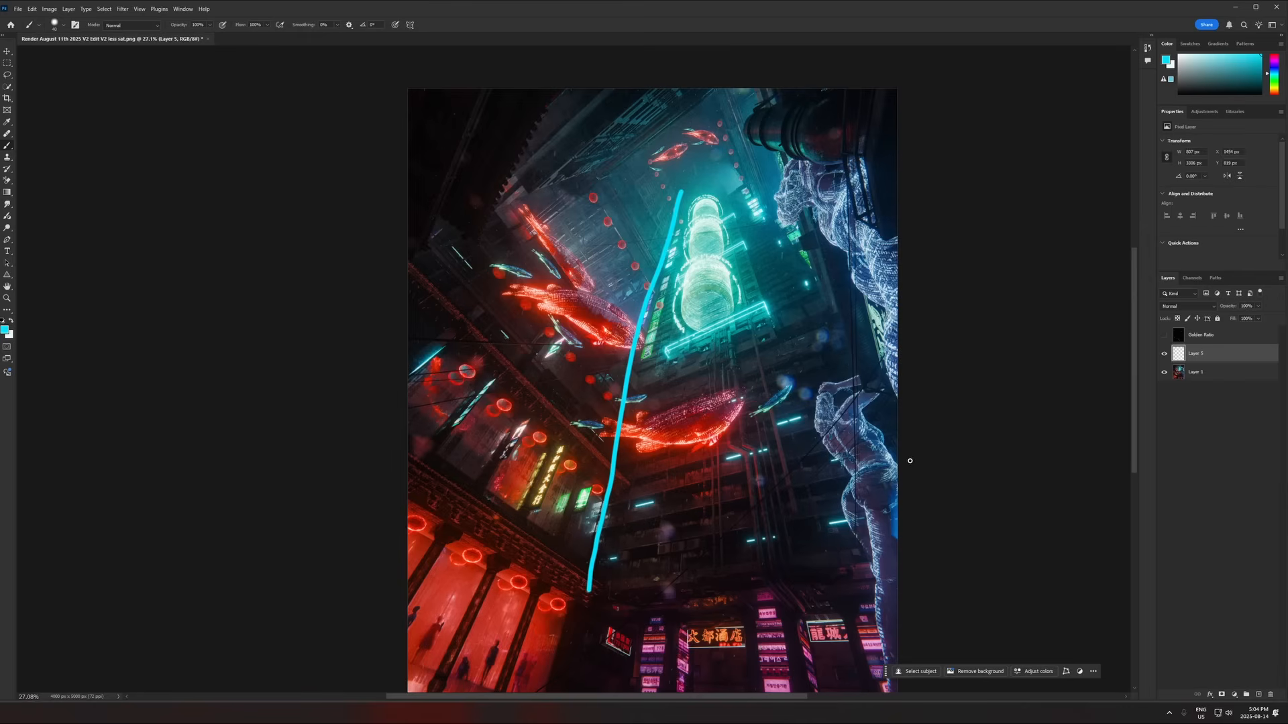
pyautogui.moveTo(902, 448); pyautogui.dragTo(731, 177)
pyautogui.moveTo(397, 246); pyautogui.dragTo(593, 181)
pyautogui.moveTo(730, 63); pyautogui.dragTo(711, 100)
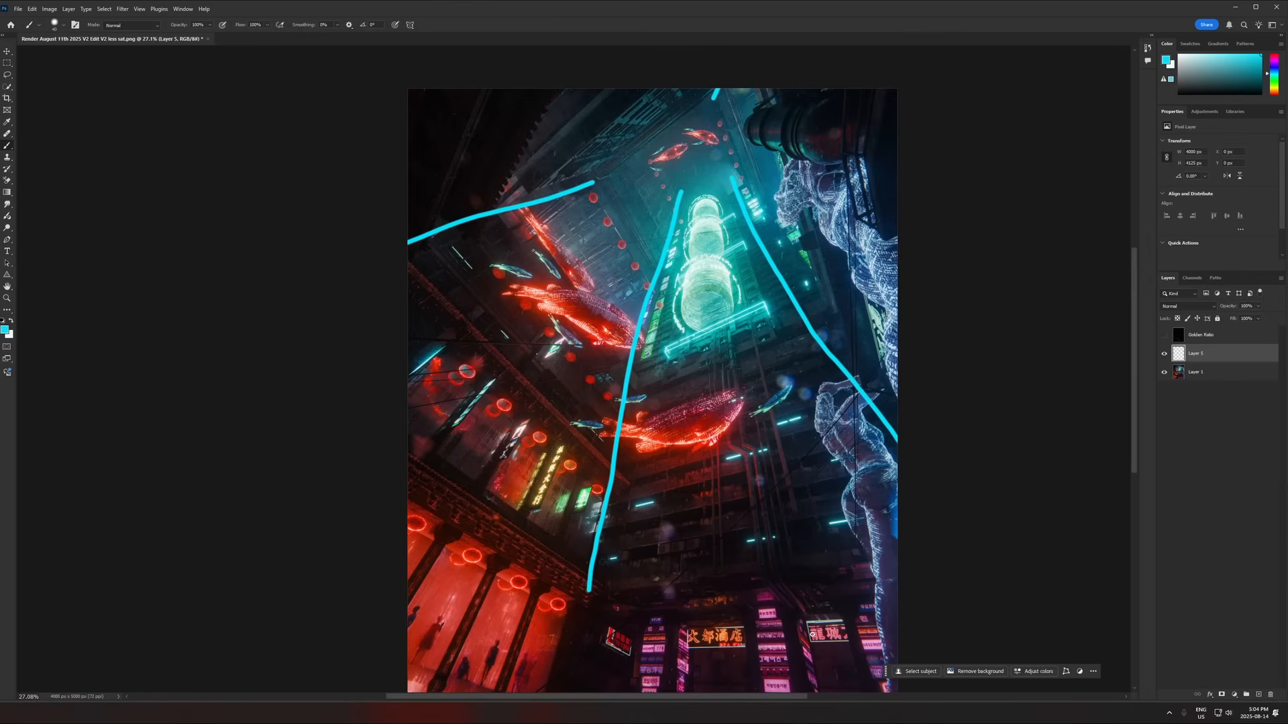
pyautogui.moveTo(796, 607)
pyautogui.mouseDown()
pyautogui.moveTo(778, 594)
pyautogui.moveTo(742, 419)
pyautogui.moveTo(731, 273)
pyautogui.mouseUp()
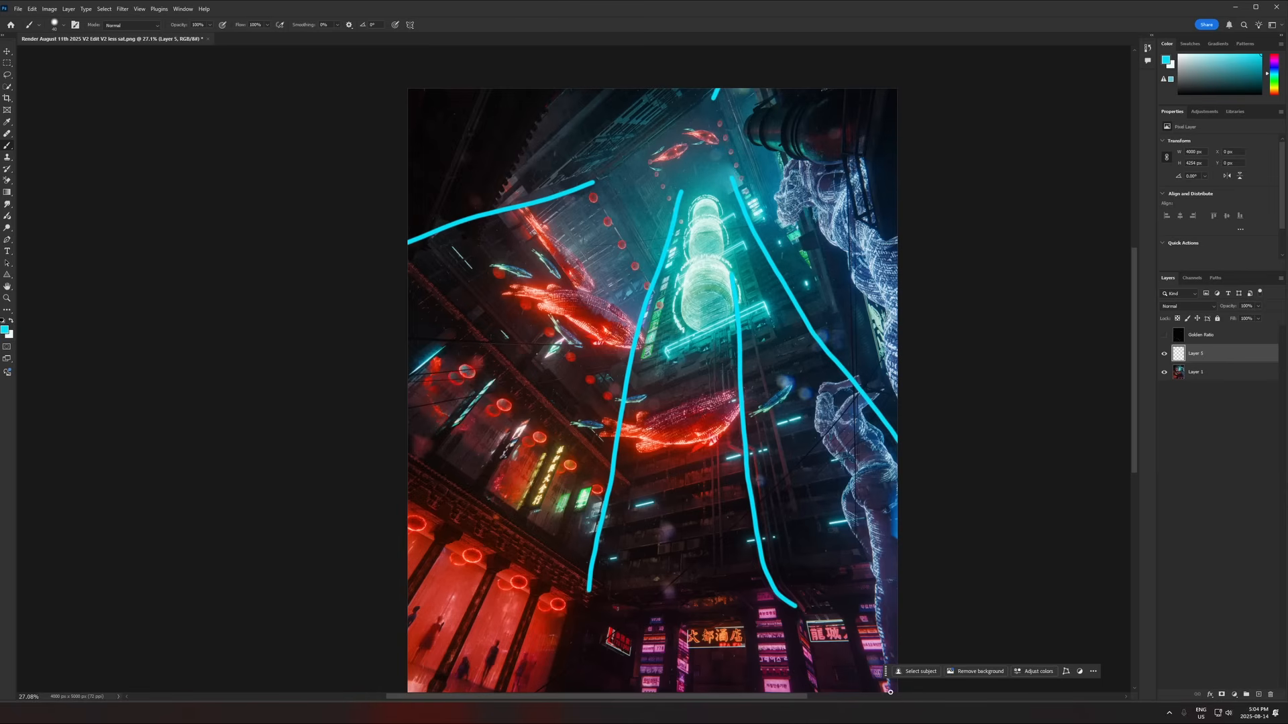
pyautogui.moveTo(883, 670)
pyautogui.mouseDown()
pyautogui.moveTo(867, 529)
pyautogui.moveTo(764, 258)
pyautogui.mouseUp()
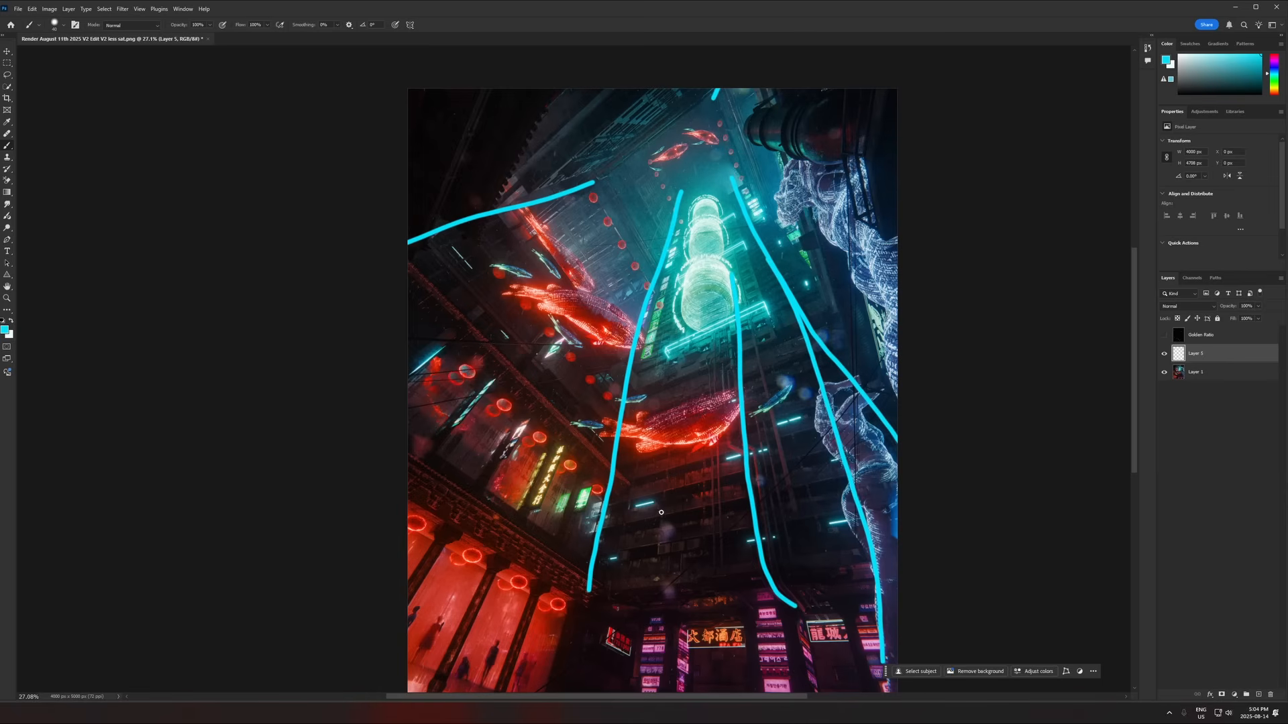
# Step: Paint cyan guide lines up the red building's columns and windows and across its upper walls and roofline
pyautogui.moveTo(446, 691); pyautogui.dragTo(597, 410)
pyautogui.moveTo(507, 671); pyautogui.dragTo(615, 406)
pyautogui.moveTo(408, 600); pyautogui.dragTo(451, 545)
pyautogui.moveTo(513, 452); pyautogui.dragTo(615, 284)
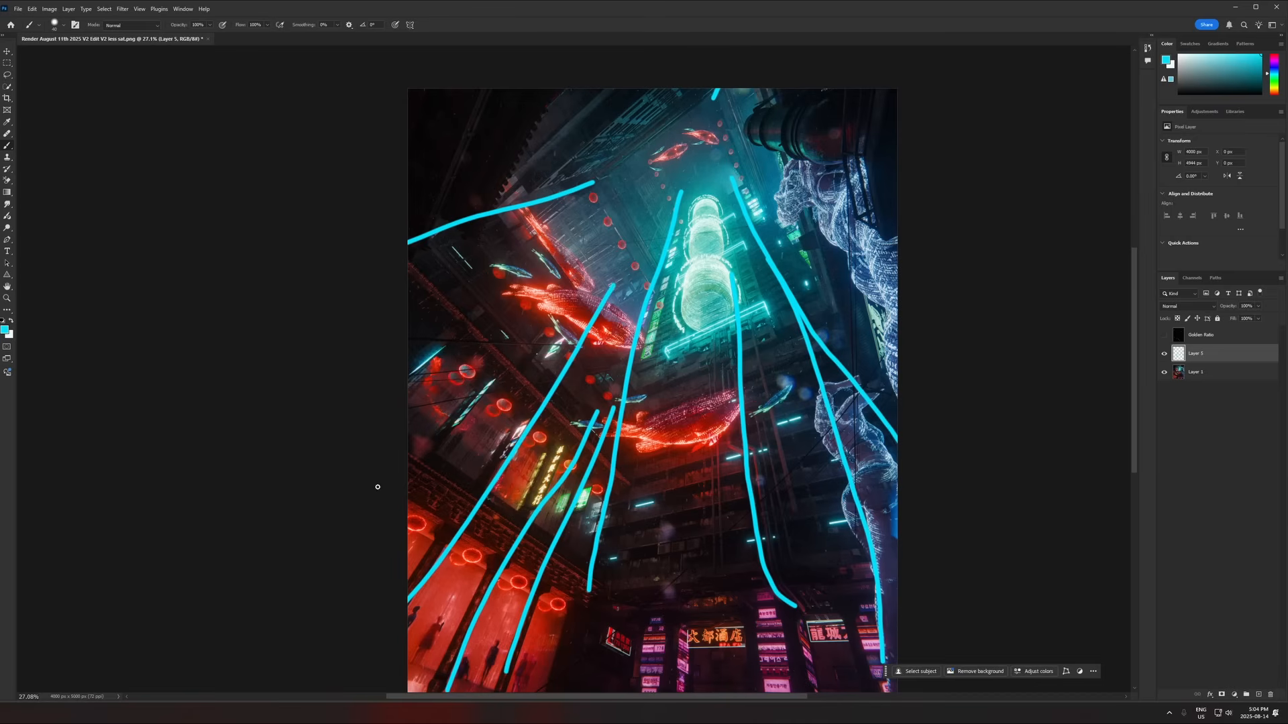
pyautogui.moveTo(402, 472); pyautogui.dragTo(569, 293)
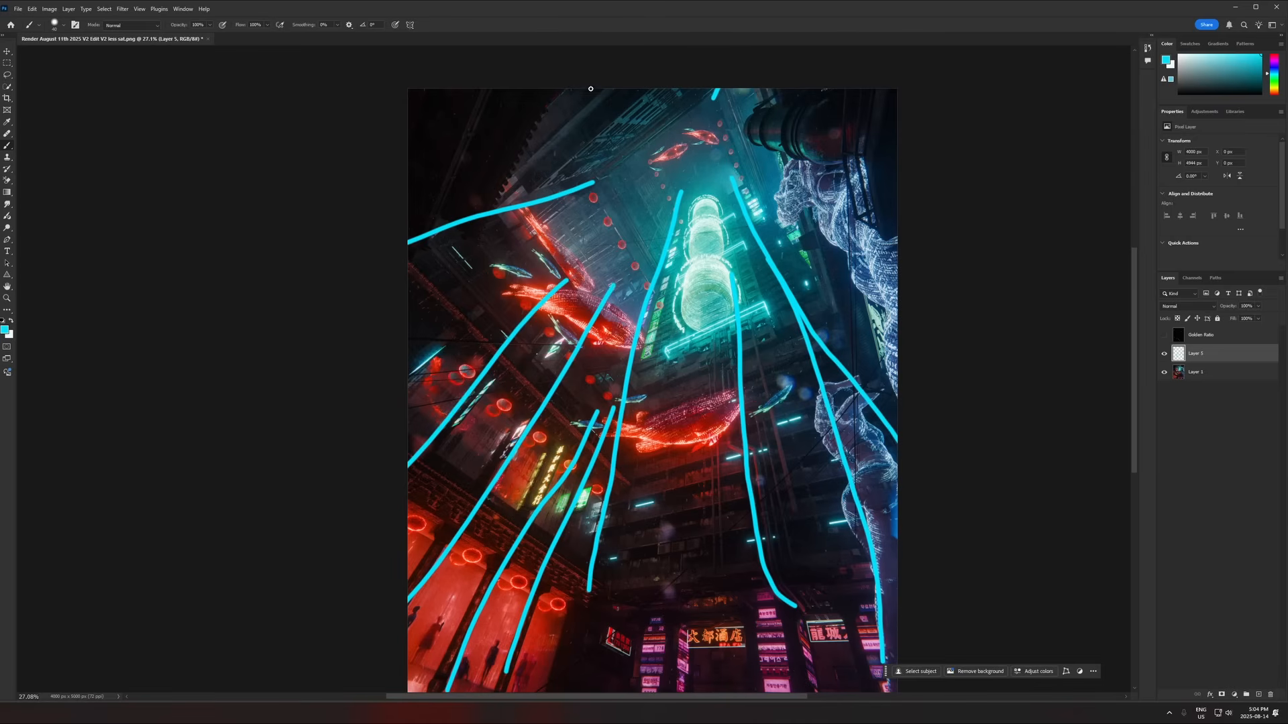
pyautogui.moveTo(569, 89)
pyautogui.mouseDown()
pyautogui.moveTo(525, 118)
pyautogui.moveTo(556, 254)
pyautogui.moveTo(574, 271)
pyautogui.mouseUp()
pyautogui.moveTo(448, 248); pyautogui.dragTo(624, 485)
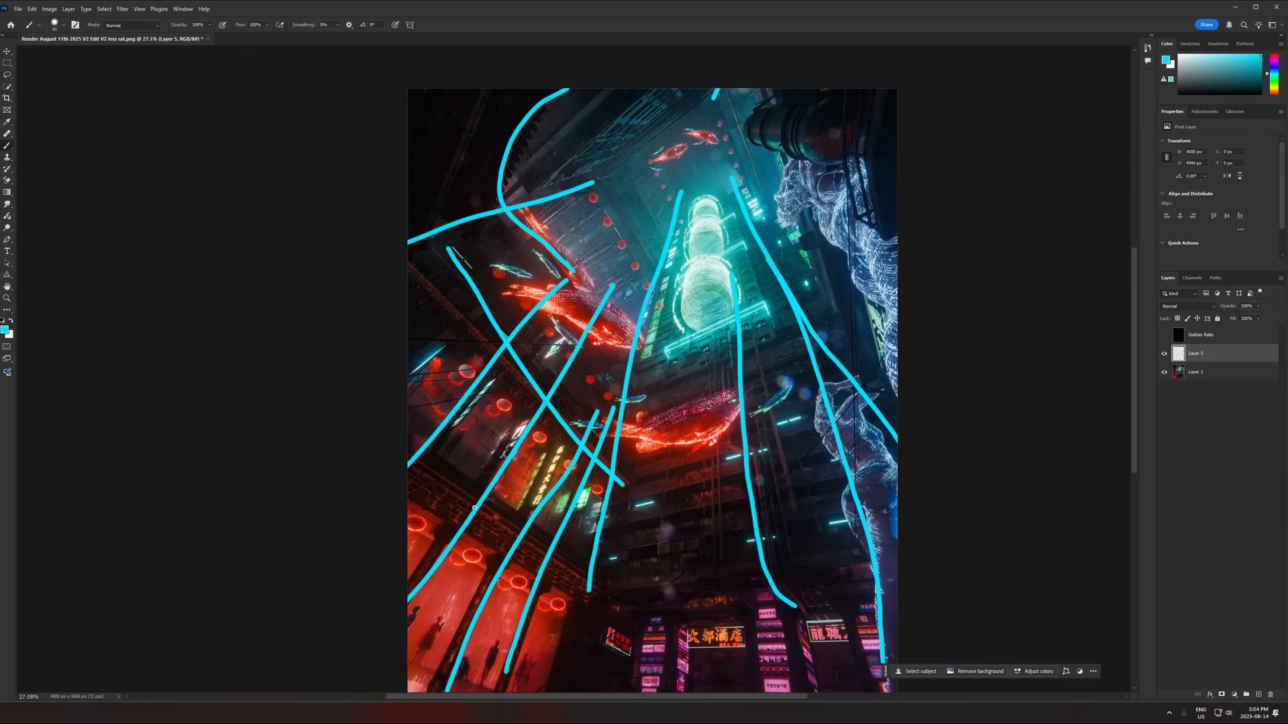
pyautogui.moveTo(445, 479); pyautogui.dragTo(572, 550)
pyautogui.moveTo(572, 576); pyautogui.dragTo(663, 355)
# Step: Paint curved cyan strokes following the body direction of the two large red fish holograms
pyautogui.moveTo(444, 288)
pyautogui.mouseDown()
pyautogui.moveTo(588, 314)
pyautogui.moveTo(500, 278)
pyautogui.moveTo(627, 332)
pyautogui.mouseUp()
pyautogui.moveTo(550, 439); pyautogui.dragTo(707, 384)
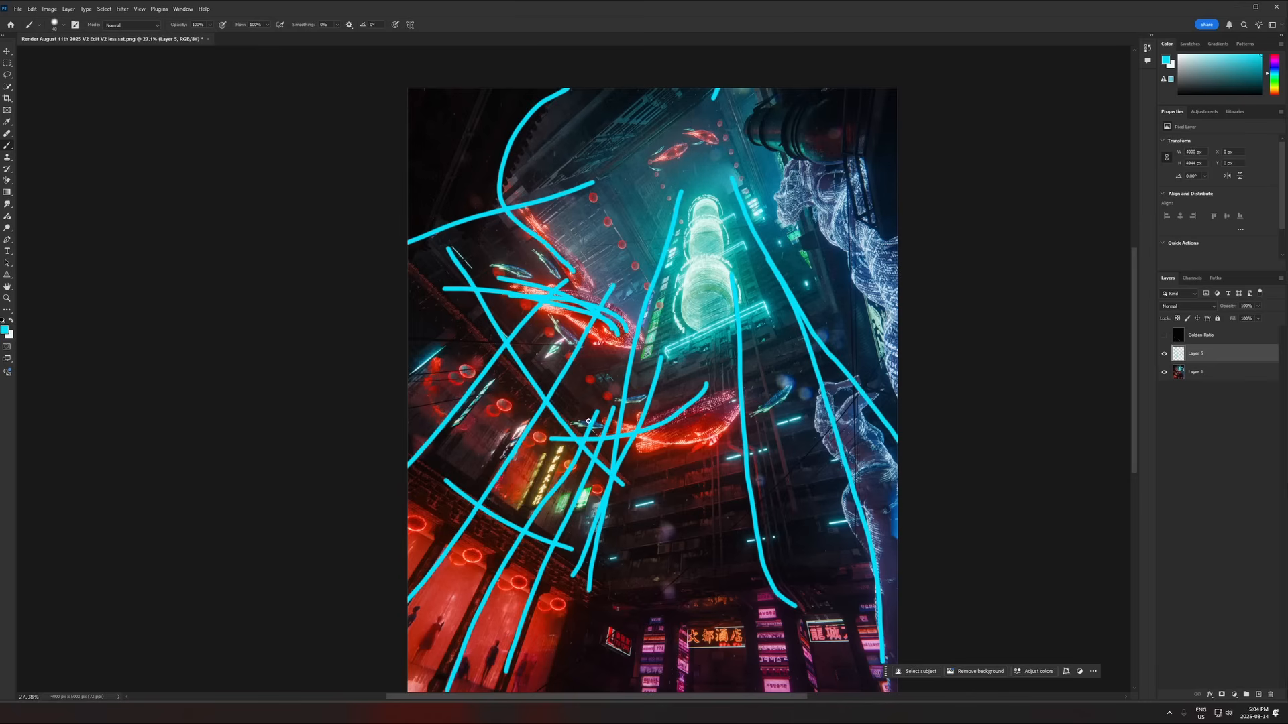
pyautogui.moveTo(620, 427)
pyautogui.mouseDown()
pyautogui.moveTo(735, 380)
pyautogui.moveTo(716, 410)
pyautogui.mouseUp()
pyautogui.moveTo(513, 261); pyautogui.dragTo(641, 311)
pyautogui.moveTo(550, 224); pyautogui.dragTo(625, 320)
pyautogui.moveTo(523, 255); pyautogui.dragTo(601, 302)
pyautogui.moveTo(492, 427); pyautogui.dragTo(718, 416)
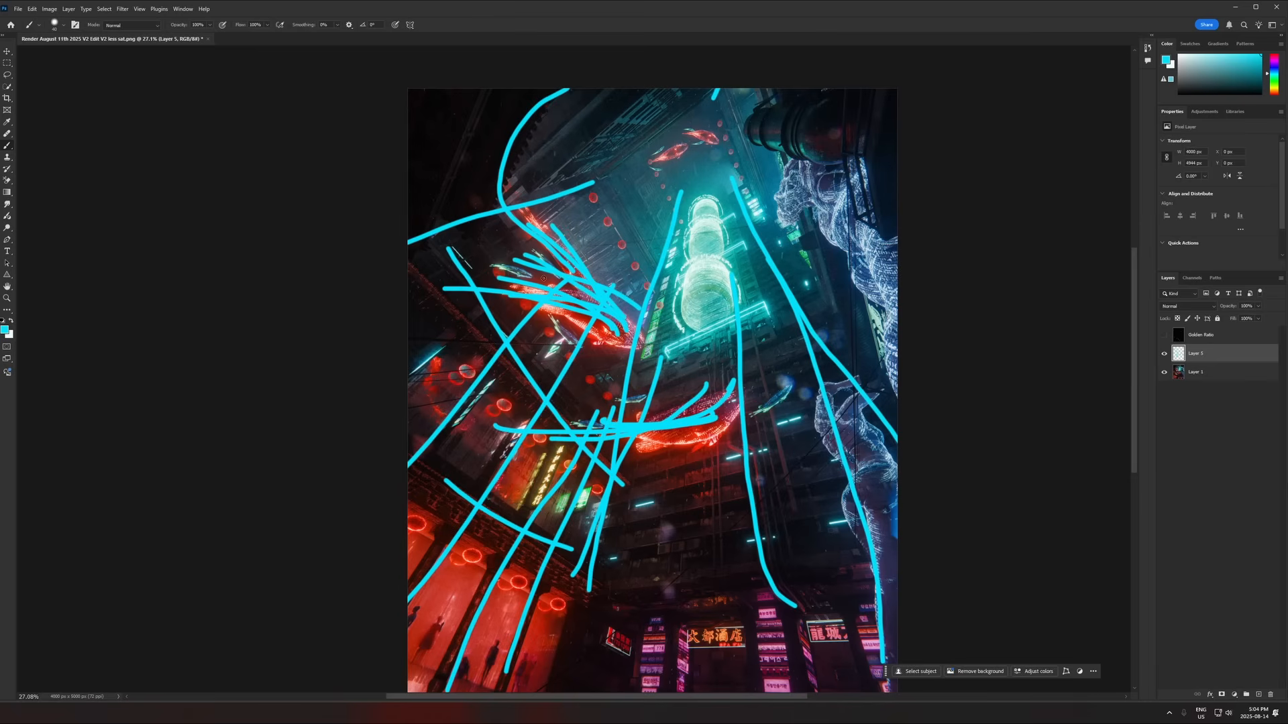
# Step: Circle the lantern tower repeatedly, add strokes along the statues and upper walls, and hide this sketch layer
pyautogui.moveTo(547, 349)
pyautogui.mouseDown()
pyautogui.moveTo(625, 385)
pyautogui.moveTo(721, 207)
pyautogui.moveTo(661, 248)
pyautogui.moveTo(717, 332)
pyautogui.moveTo(719, 295)
pyautogui.mouseUp()
pyautogui.moveTo(895, 557); pyautogui.dragTo(856, 429)
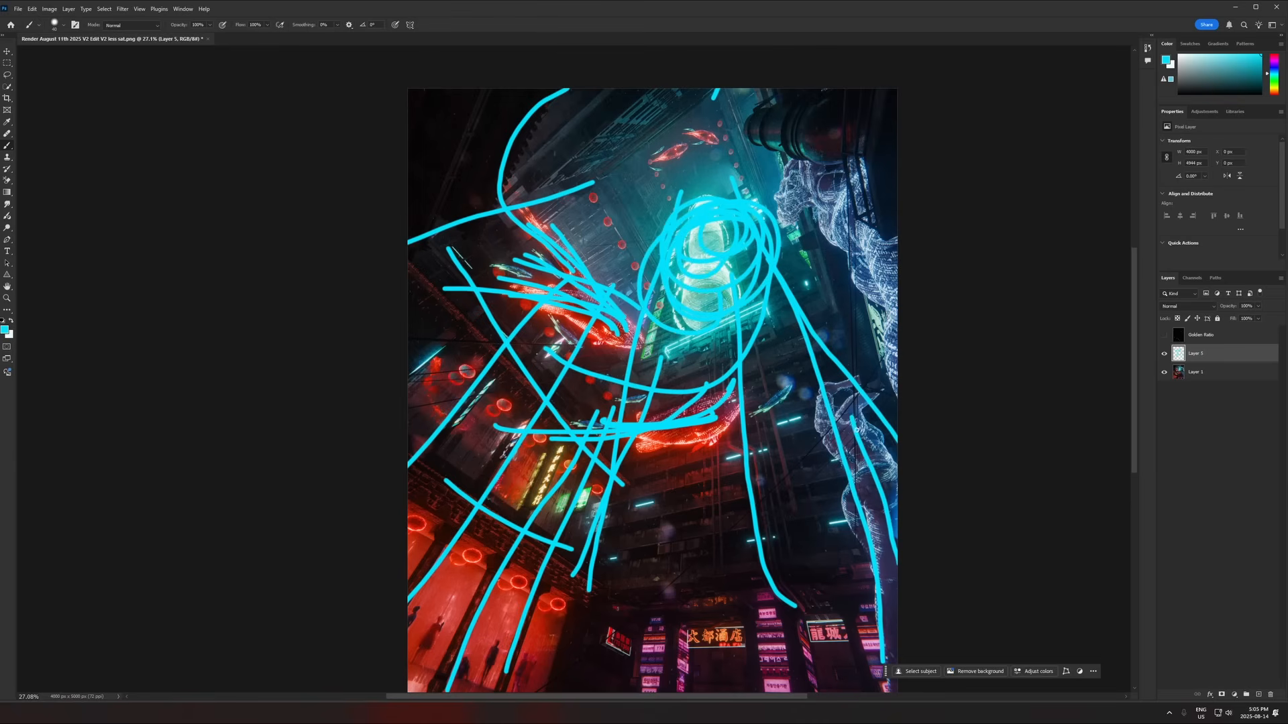
pyautogui.moveTo(898, 288); pyautogui.dragTo(814, 215)
pyautogui.moveTo(754, 144)
pyautogui.mouseDown()
pyautogui.moveTo(884, 142)
pyautogui.moveTo(754, 132)
pyautogui.mouseUp()
pyautogui.moveTo(486, 201); pyautogui.dragTo(634, 178)
pyautogui.moveTo(568, 138); pyautogui.dragTo(653, 159)
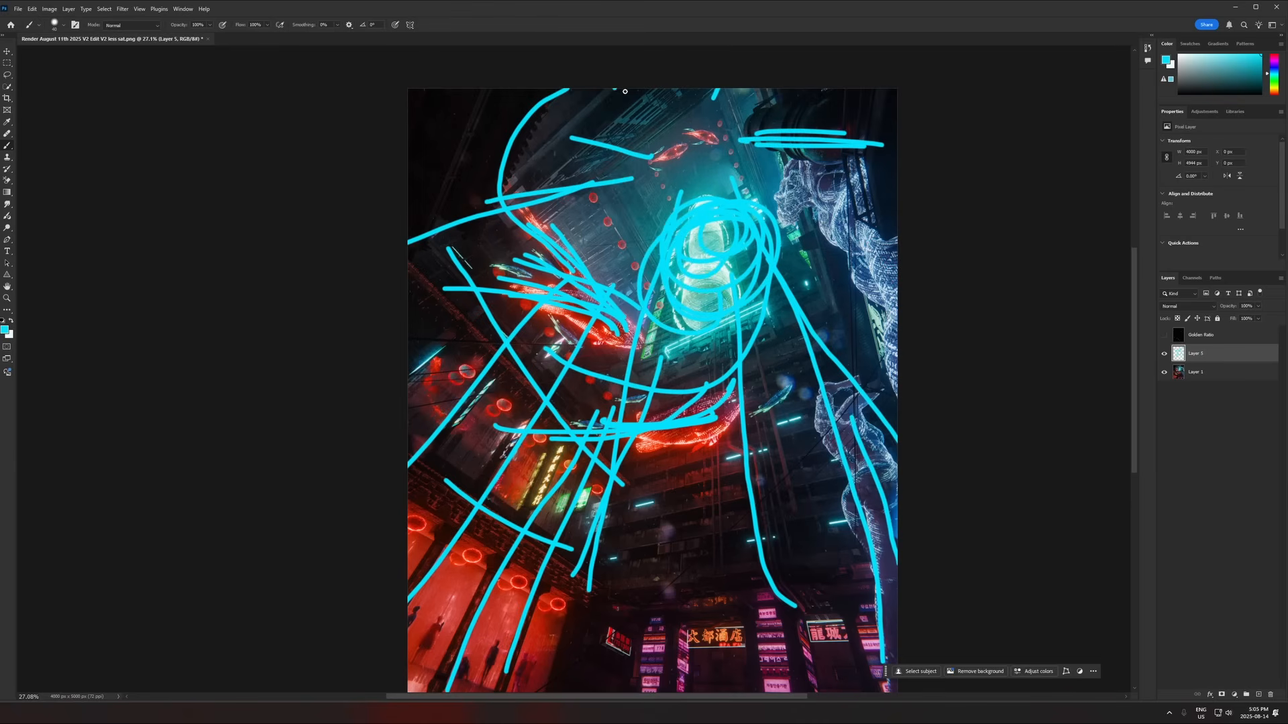
pyautogui.moveTo(615, 89); pyautogui.dragTo(685, 112)
pyautogui.keyDown('alt'); pyautogui.scroll(-2, 774, 351); pyautogui.keyUp('alt')
pyautogui.click(1164, 354)
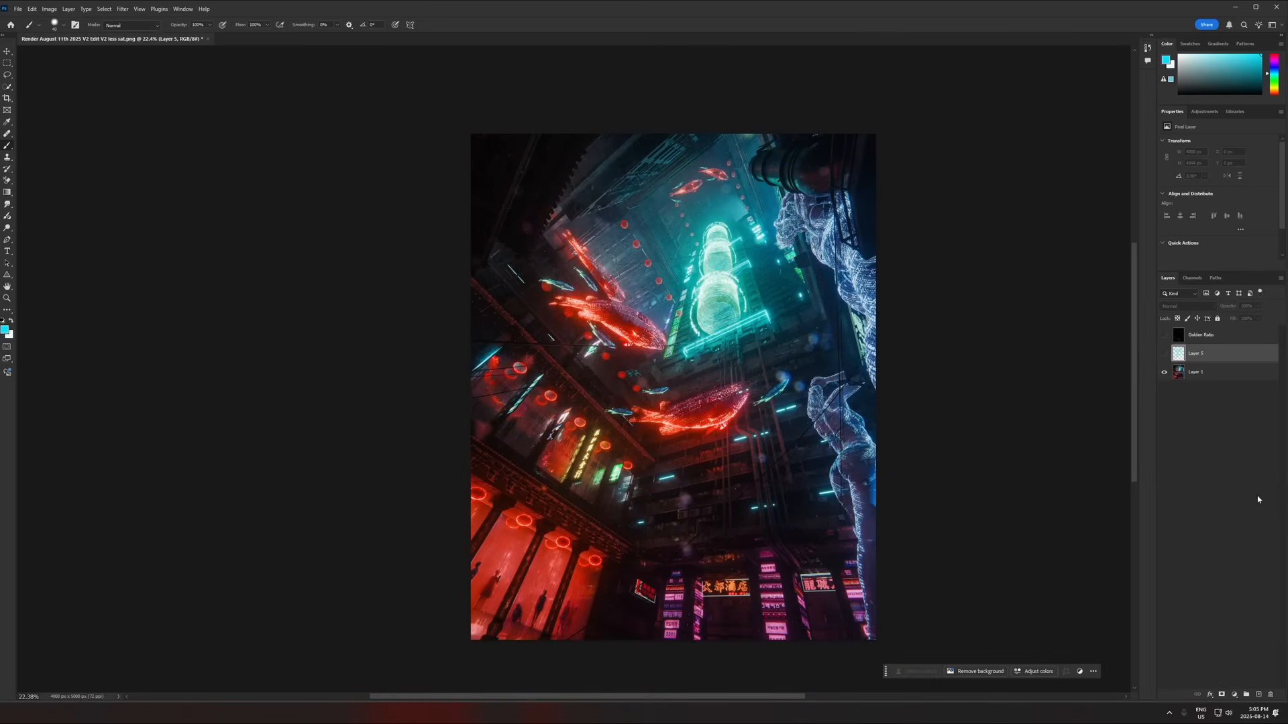
# Step: Add a new layer and paint curved cyan strokes along the upper walls, both large fish and the lower statue
pyautogui.click(1258, 695)
pyautogui.moveTo(840, 143)
pyautogui.mouseDown()
pyautogui.moveTo(810, 133)
pyautogui.moveTo(575, 166)
pyautogui.moveTo(607, 327)
pyautogui.moveTo(663, 362)
pyautogui.mouseUp()
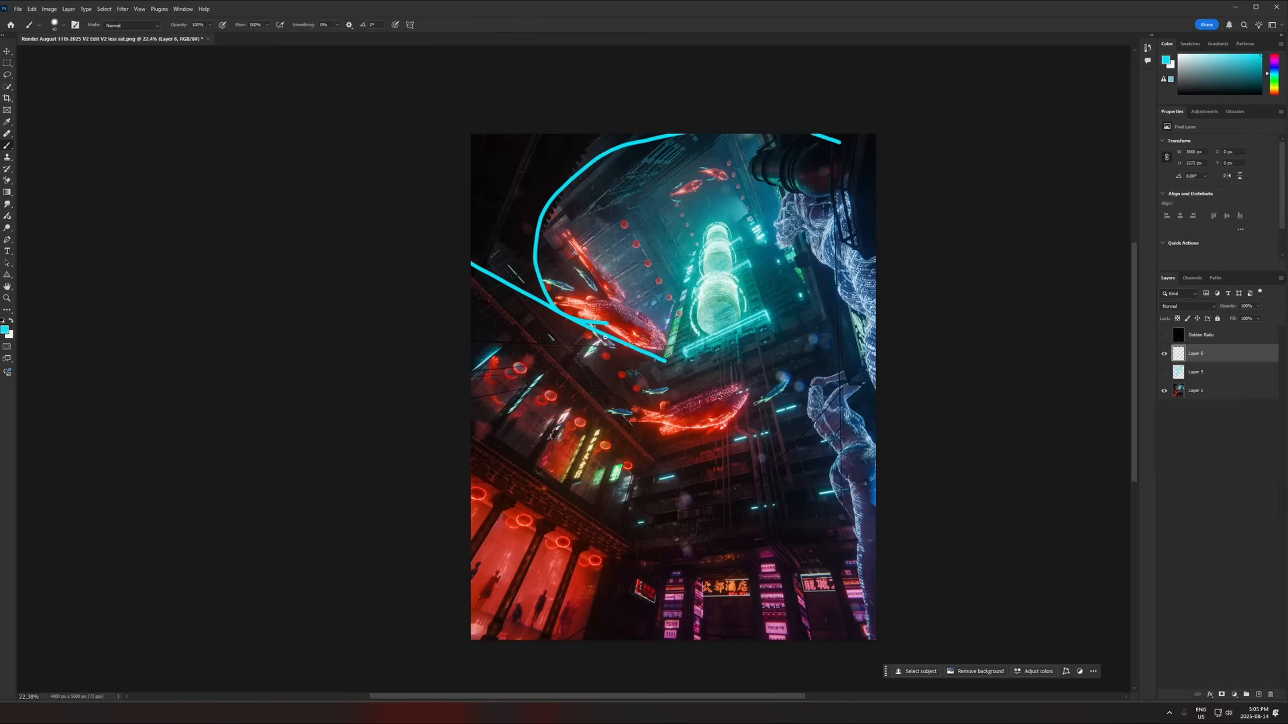
pyautogui.moveTo(471, 296); pyautogui.dragTo(665, 373)
pyautogui.moveTo(472, 343); pyautogui.dragTo(691, 378)
pyautogui.moveTo(617, 405); pyautogui.dragTo(728, 393)
pyautogui.moveTo(845, 432); pyautogui.dragTo(874, 614)
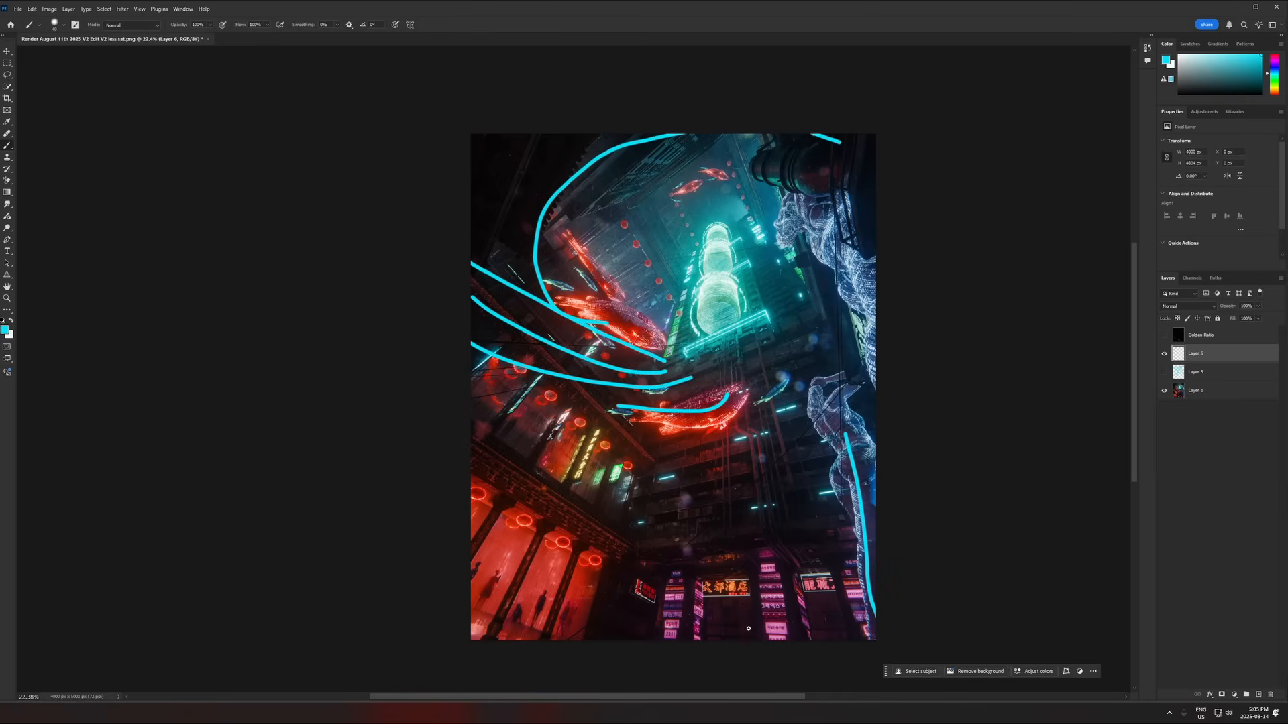
# Step: Paint cyan flow lines up from the purple signs, across the red building and along the upper statue, and hide the layer
pyautogui.moveTo(746, 639); pyautogui.dragTo(764, 430)
pyautogui.moveTo(662, 619); pyautogui.dragTo(736, 417)
pyautogui.moveTo(471, 527); pyautogui.dragTo(628, 525)
pyautogui.moveTo(472, 466); pyautogui.dragTo(612, 549)
pyautogui.moveTo(472, 560); pyautogui.dragTo(612, 553)
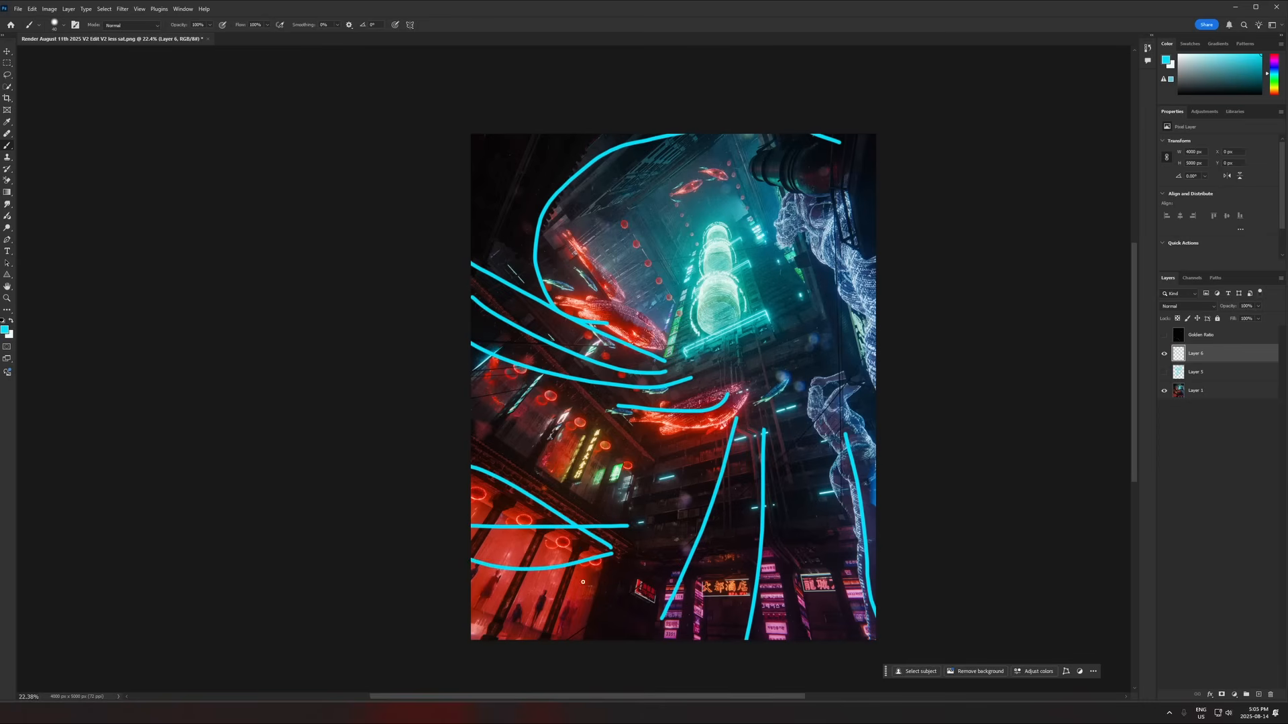
pyautogui.moveTo(523, 622); pyautogui.dragTo(657, 421)
pyautogui.moveTo(493, 602); pyautogui.dragTo(594, 395)
pyautogui.moveTo(532, 533); pyautogui.dragTo(612, 395)
pyautogui.moveTo(876, 316); pyautogui.dragTo(793, 252)
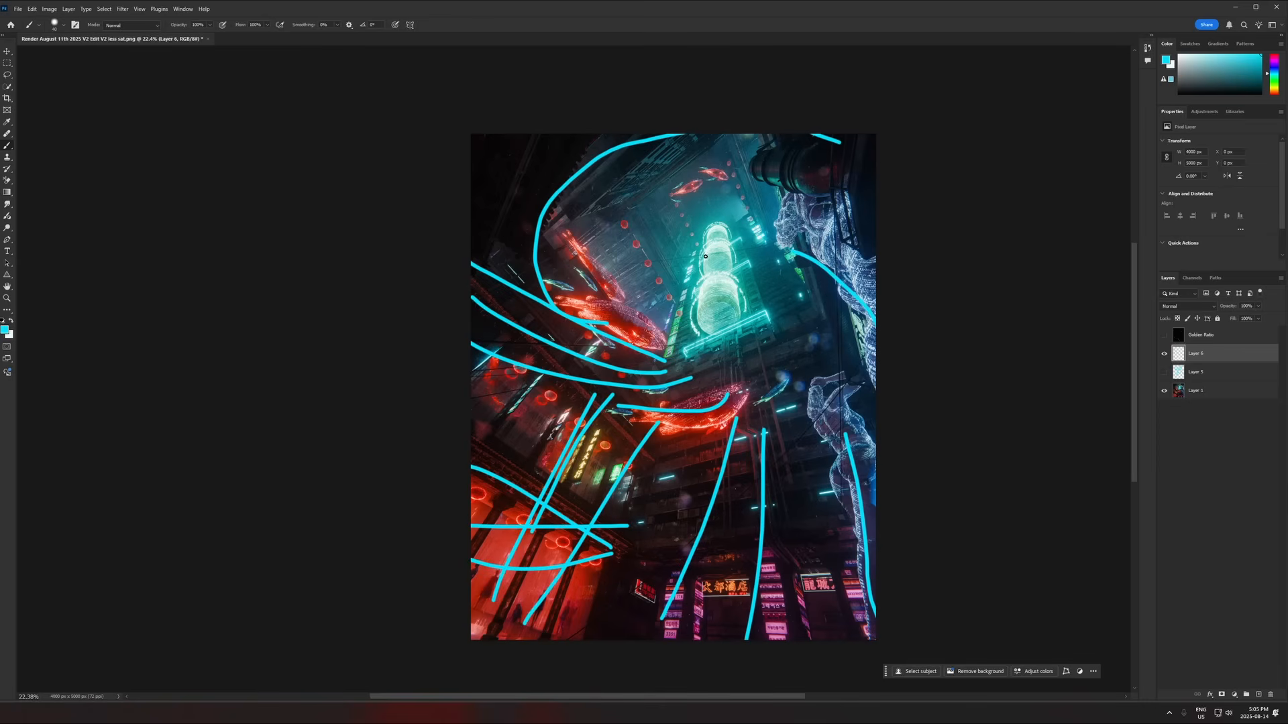
pyautogui.click(1163, 354)
# Step: Add an empty layer above Layer 6 and try circling the green lantern tower as the focal point
pyautogui.click(1258, 694)
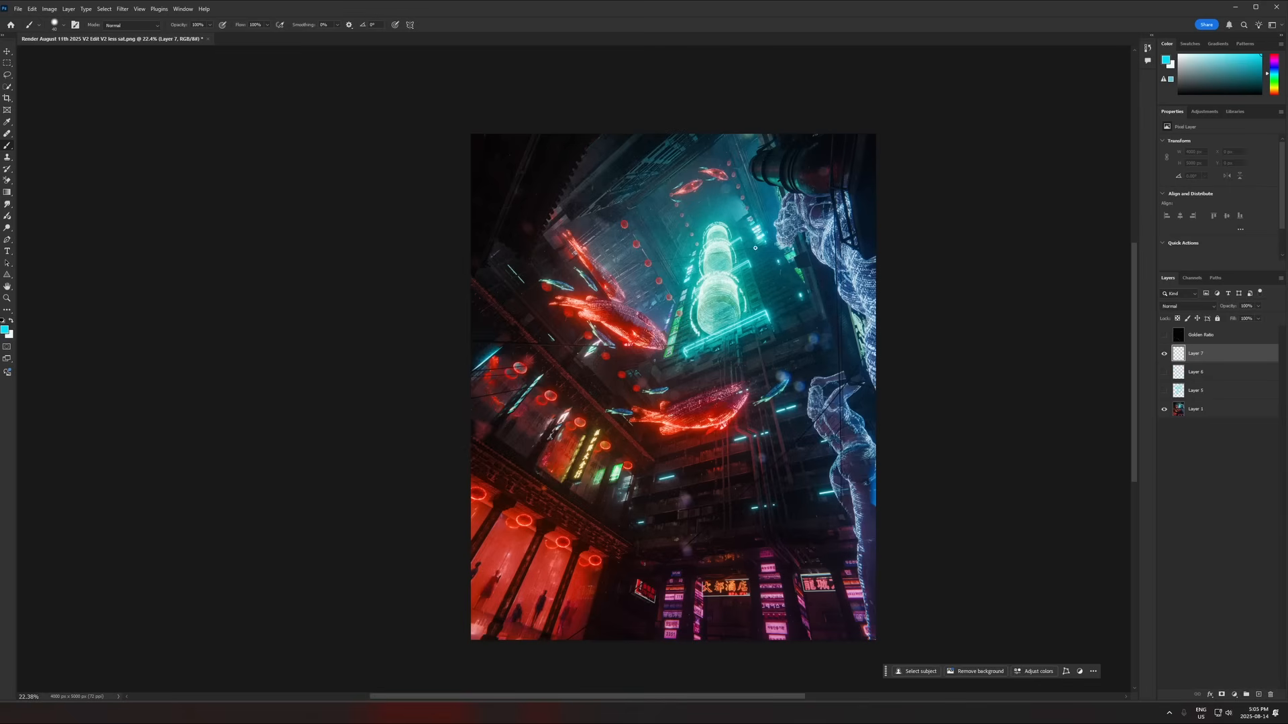
pyautogui.moveTo(751, 229)
pyautogui.mouseDown()
pyautogui.moveTo(766, 207)
pyautogui.moveTo(664, 305)
pyautogui.mouseUp()
pyautogui.hotkey('ctrl', 'z')
pyautogui.keyDown('alt'); pyautogui.scroll(-2, 684, 270); pyautogui.keyUp('alt')
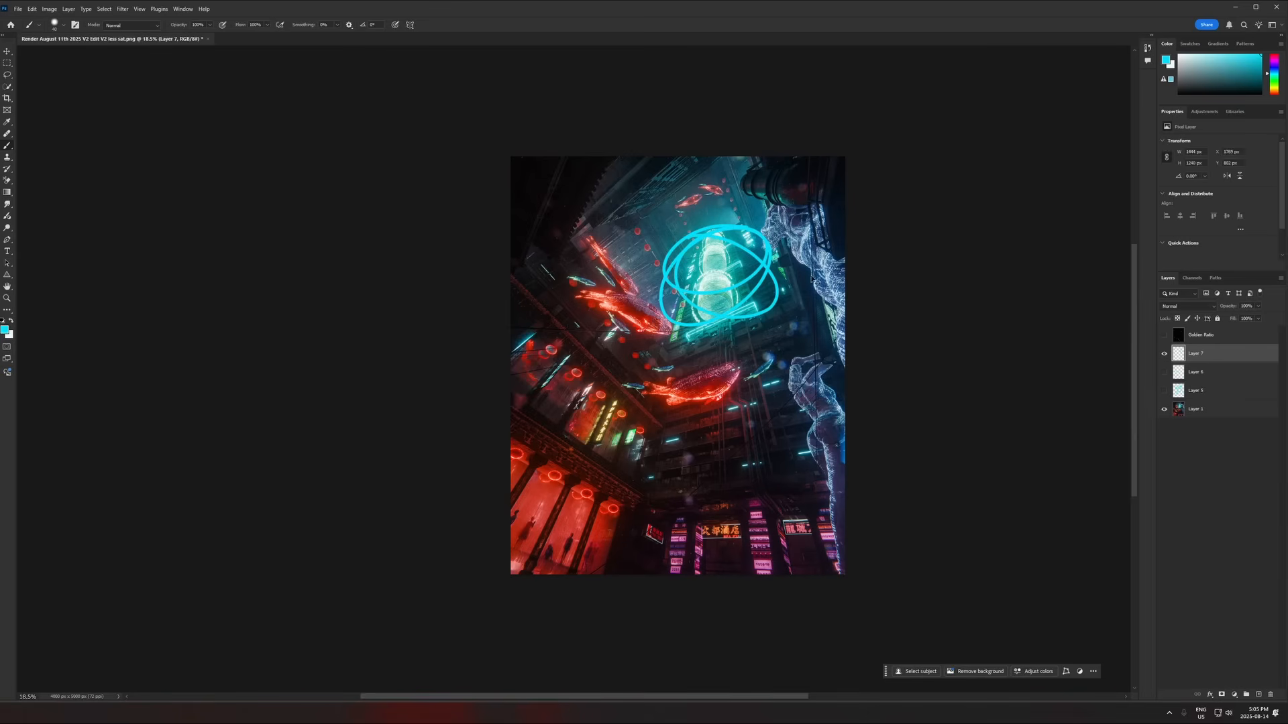
pyautogui.keyDown('alt'); pyautogui.scroll(1, 744, 284); pyautogui.keyUp('alt')
pyautogui.keyDown('alt'); pyautogui.scroll(3, 744, 284); pyautogui.keyUp('alt')
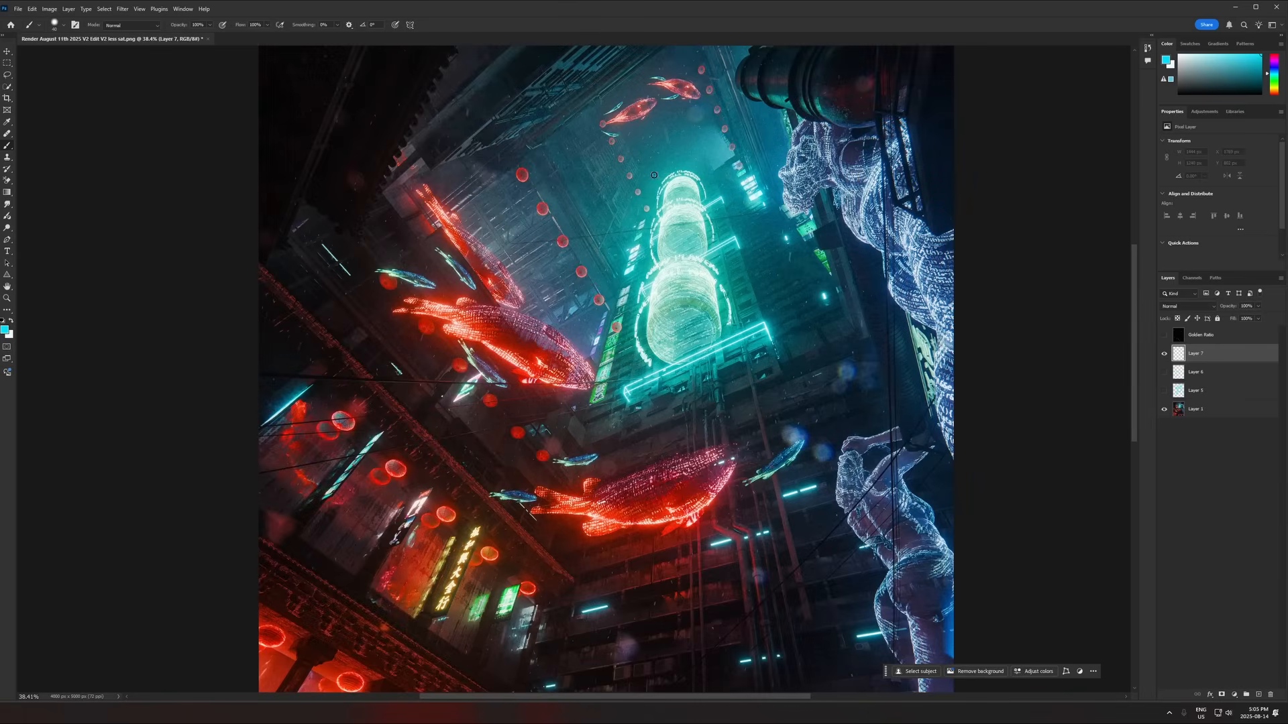
pyautogui.keyDown('alt'); pyautogui.scroll(-5, 756, 233); pyautogui.keyUp('alt')
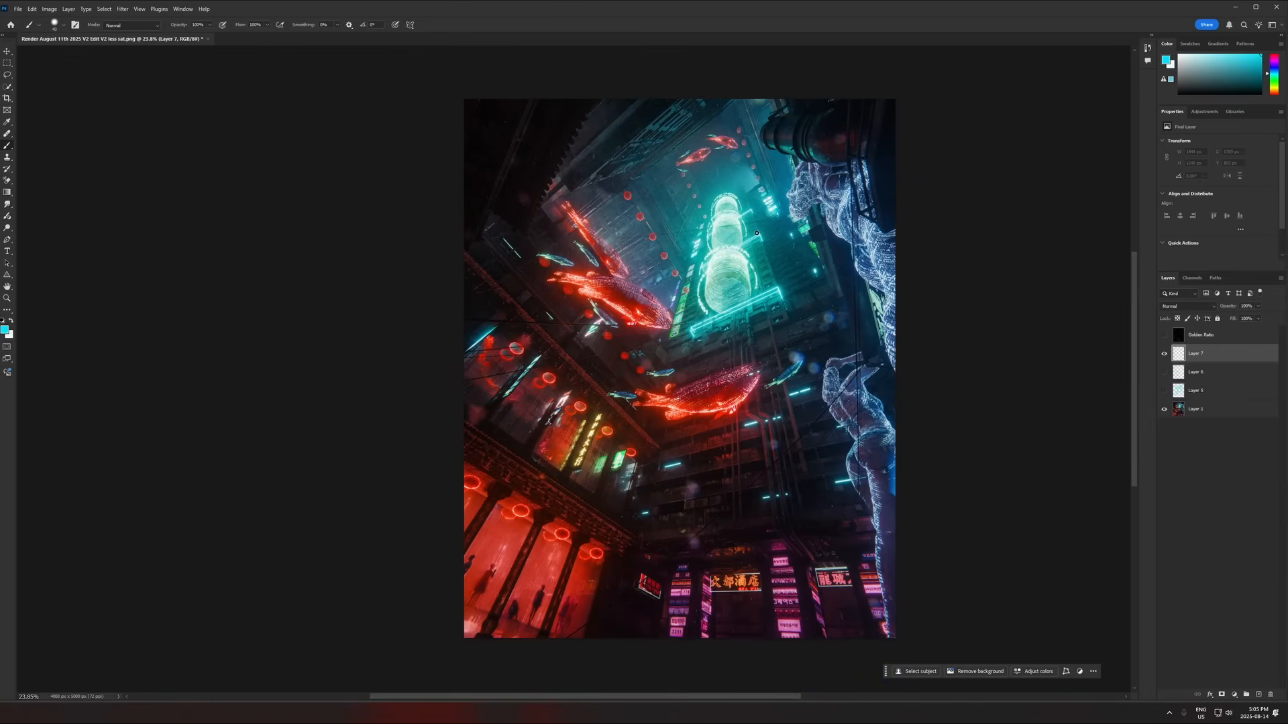
pyautogui.keyDown('alt'); pyautogui.scroll(1, 687, 323); pyautogui.keyUp('alt')
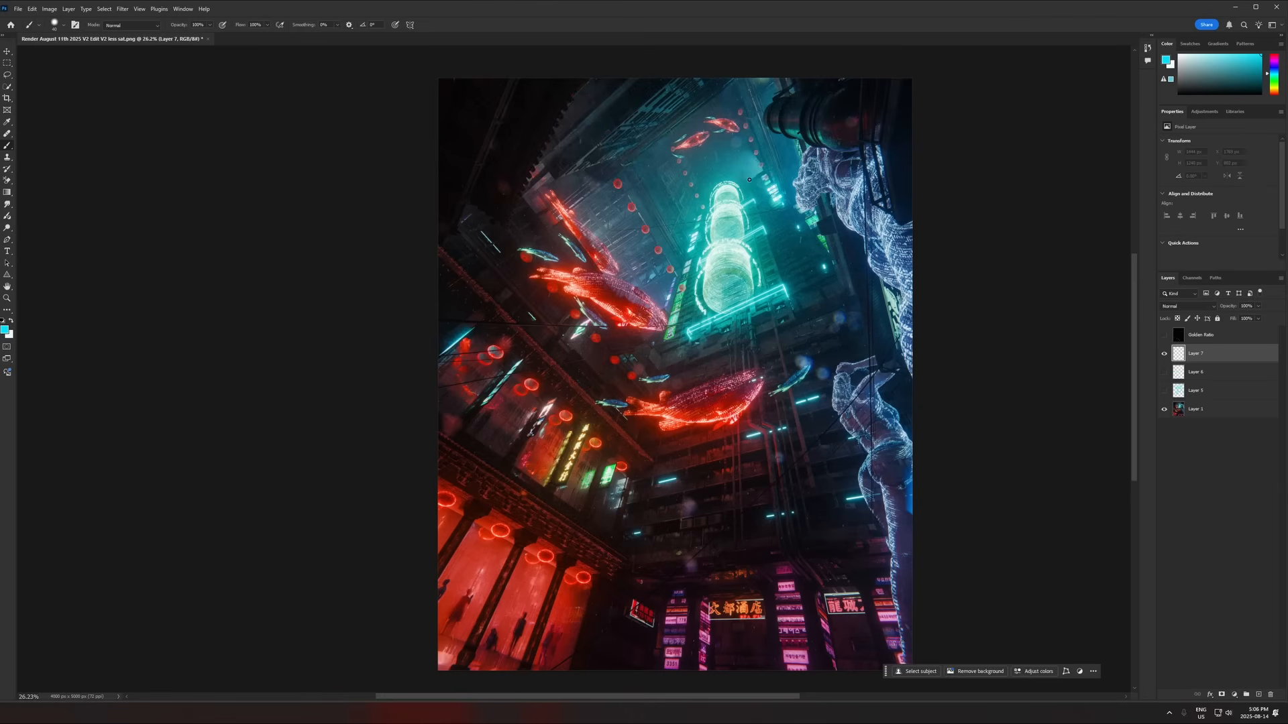
# Step: Briefly outline the lantern tower and circle the large red fish, undoing the marks
pyautogui.moveTo(710, 180)
pyautogui.mouseDown()
pyautogui.moveTo(771, 208)
pyautogui.moveTo(691, 325)
pyautogui.moveTo(710, 169)
pyautogui.mouseUp()
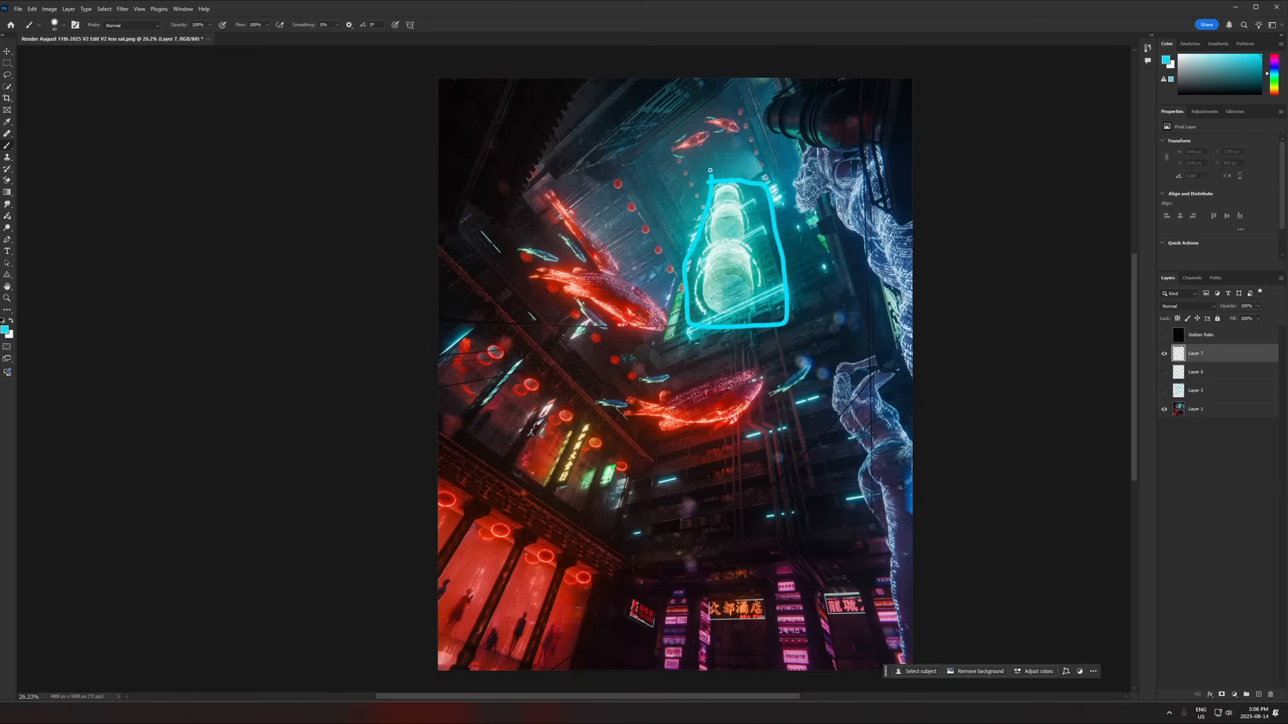
pyautogui.hotkey('ctrl', 'z')
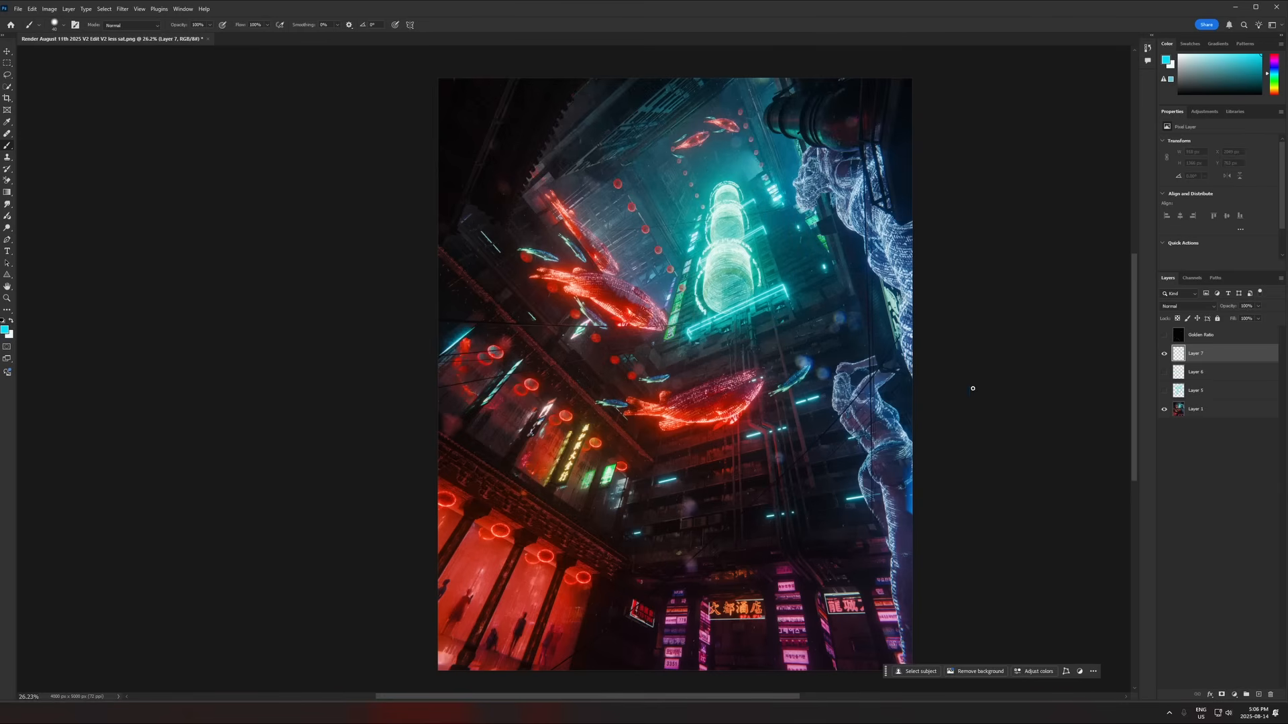
pyautogui.moveTo(607, 288)
pyautogui.mouseDown()
pyautogui.moveTo(679, 295)
pyautogui.moveTo(566, 291)
pyautogui.mouseUp()
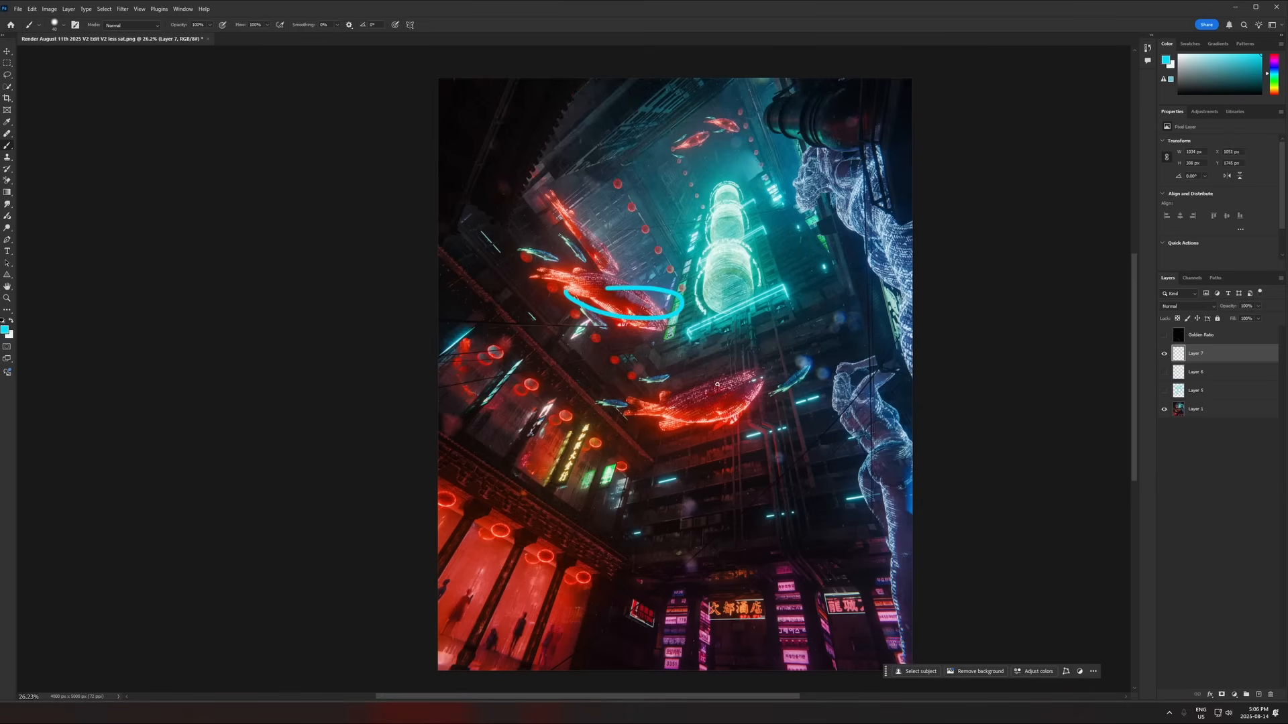
pyautogui.moveTo(701, 366); pyautogui.dragTo(679, 350)
pyautogui.hotkey('ctrl', 'z')
pyautogui.hotkey('ctrl', 'z')
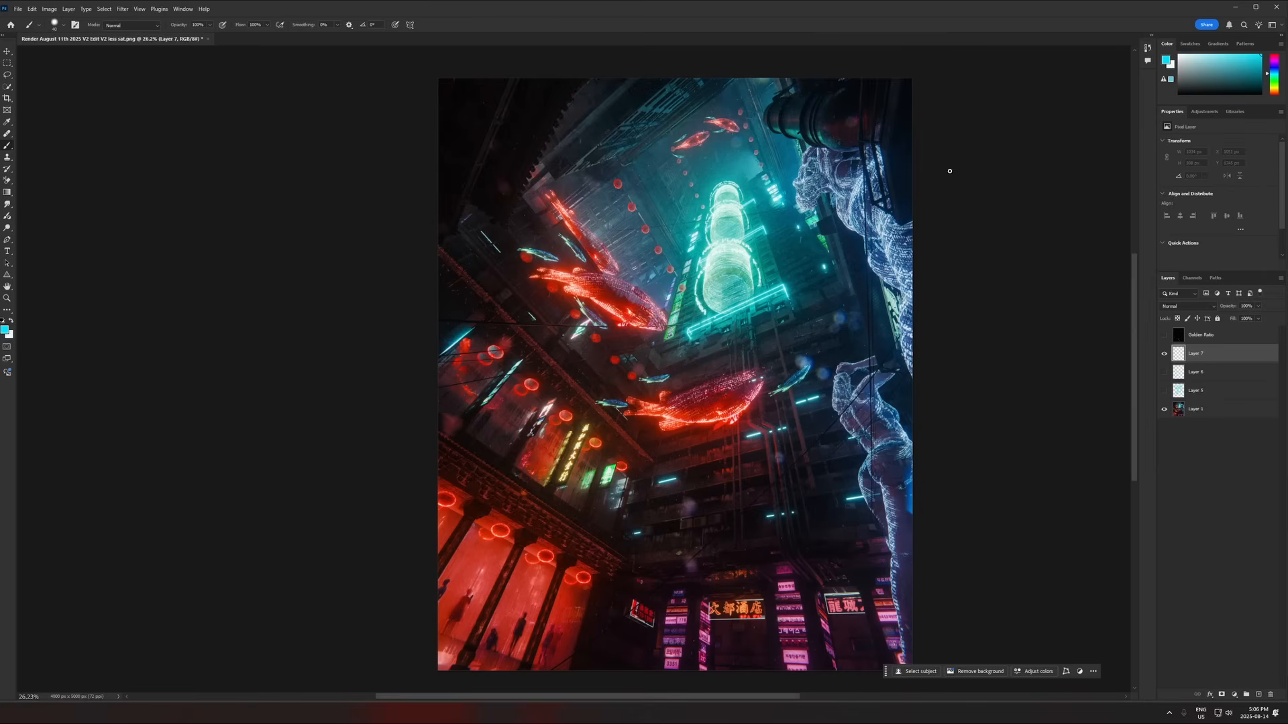
# Step: Outline the lower statue, the red building's edges and the orange sign area in cyan, and hide the layer
pyautogui.moveTo(844, 374); pyautogui.dragTo(910, 571)
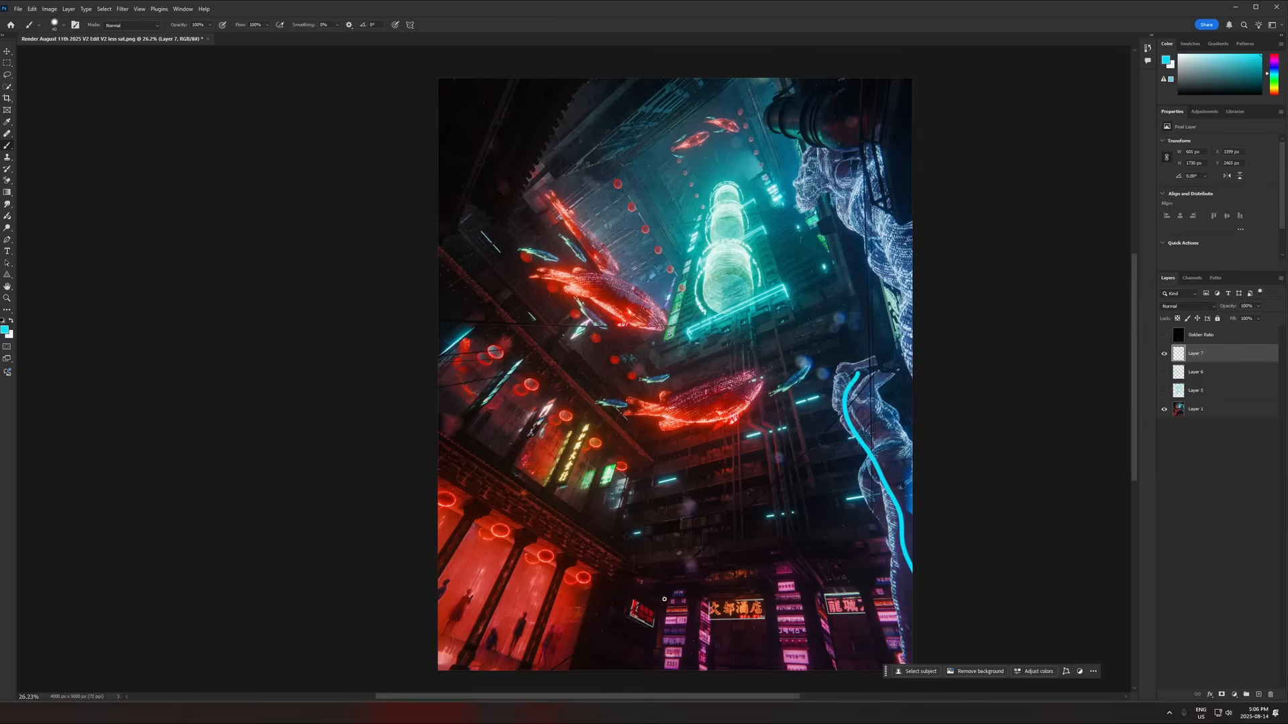
pyautogui.moveTo(603, 538); pyautogui.dragTo(439, 666)
pyautogui.moveTo(475, 401); pyautogui.dragTo(440, 513)
pyautogui.moveTo(669, 608); pyautogui.dragTo(754, 600)
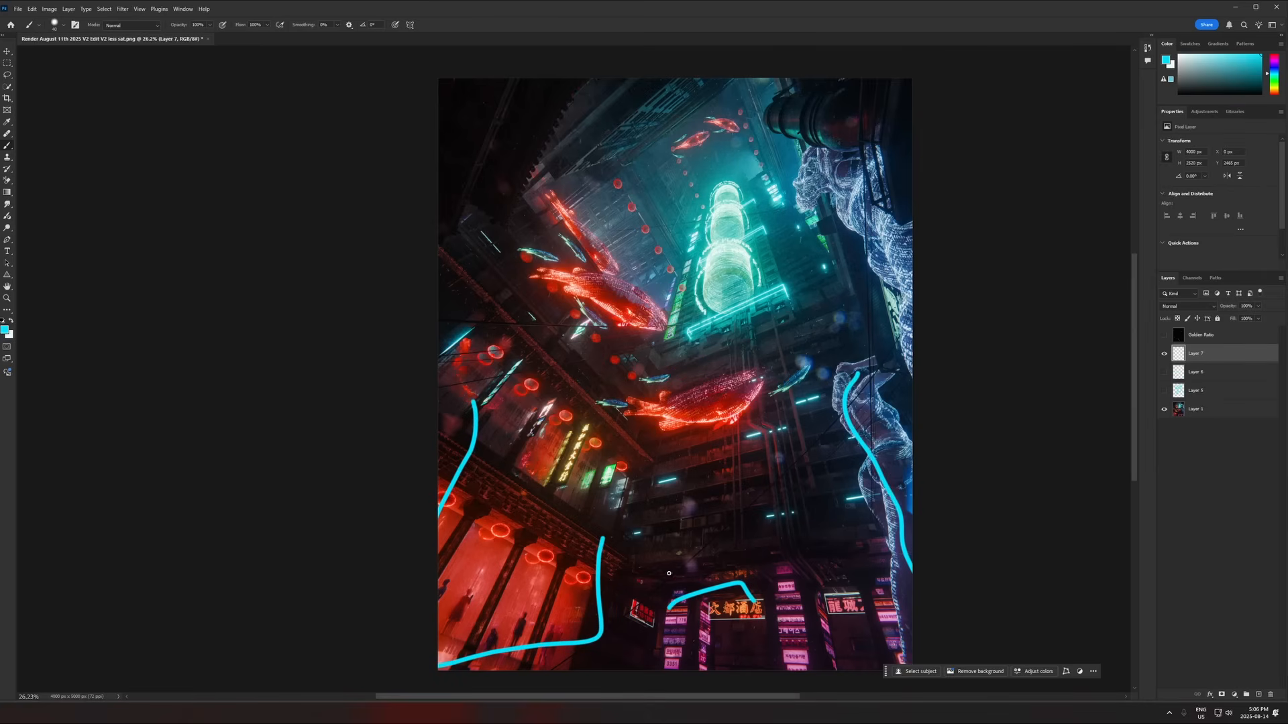
pyautogui.click(1163, 354)
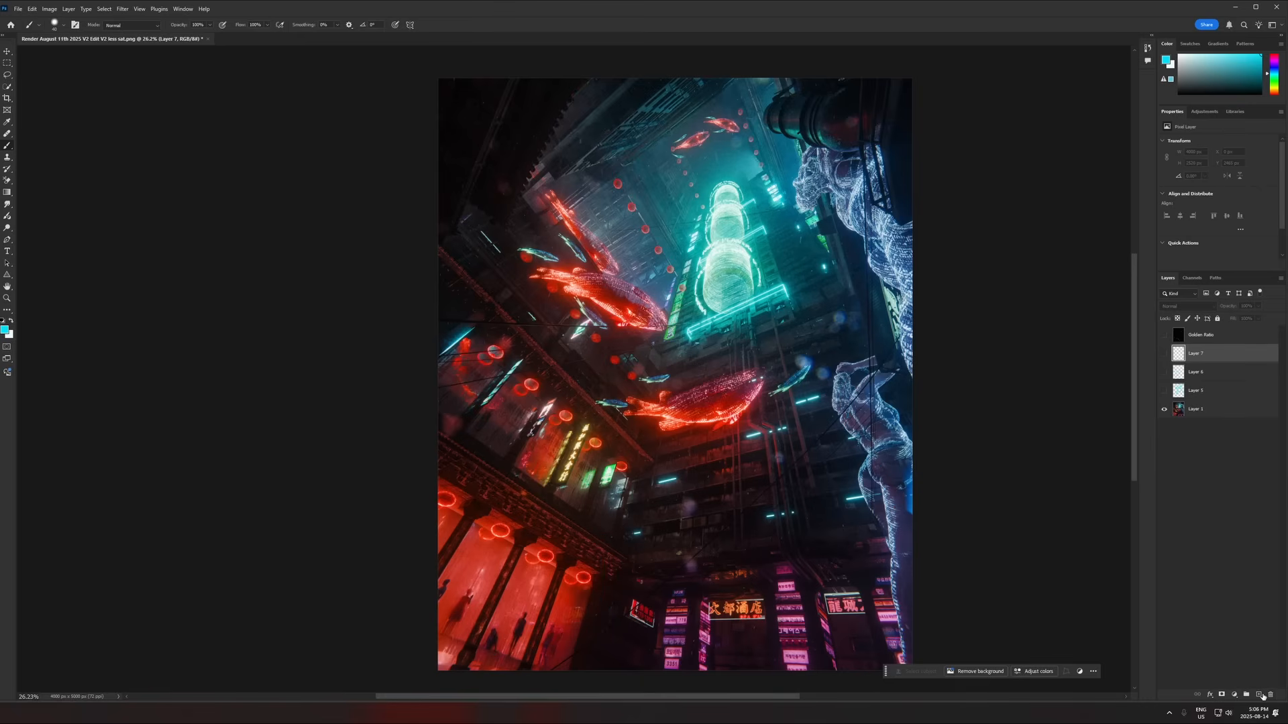
# Step: Add Layer 8, mark the lantern tower and both large red fish with cyan curves, and hide the layer
pyautogui.hotkey('ctrl', 'shift', 'alt', 'n')
pyautogui.keyDown('alt'); pyautogui.scroll(-1, 928, 294); pyautogui.keyUp('alt')
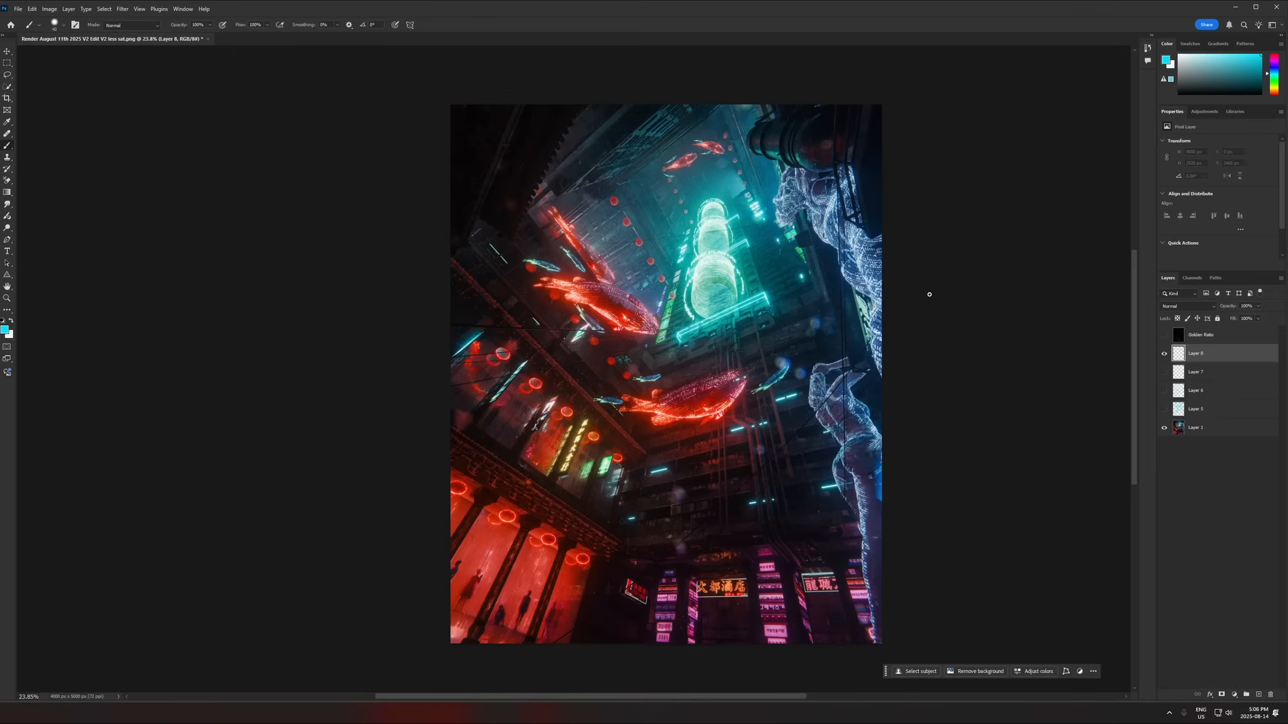
pyautogui.moveTo(728, 200); pyautogui.dragTo(735, 246)
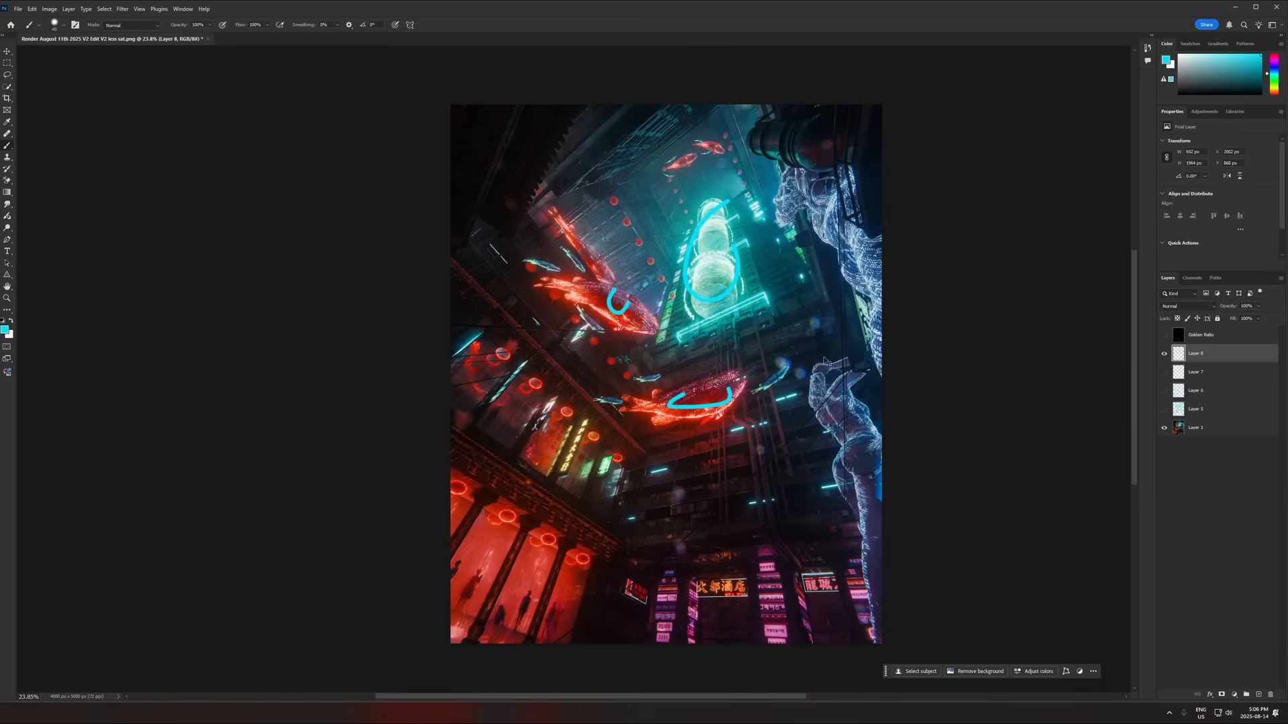
pyautogui.click(1160, 353)
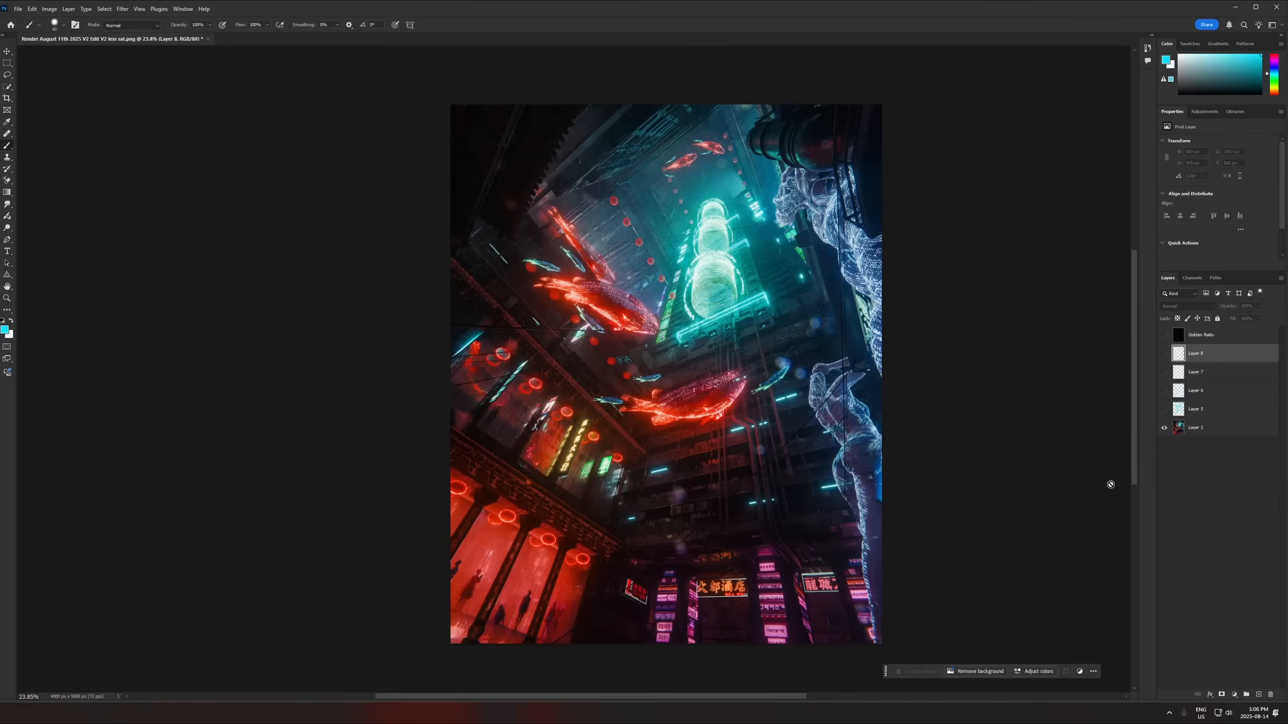
# Step: Add an empty layer above Layer 8 and try a cyan stroke around the lantern tower
pyautogui.click(1258, 696)
pyautogui.moveTo(714, 203)
pyautogui.mouseDown()
pyautogui.moveTo(761, 329)
pyautogui.moveTo(679, 180)
pyautogui.mouseUp()
pyautogui.hotkey('ctrl', 'z')
pyautogui.keyDown('alt'); pyautogui.scroll(1, 742, 240); pyautogui.keyUp('alt')
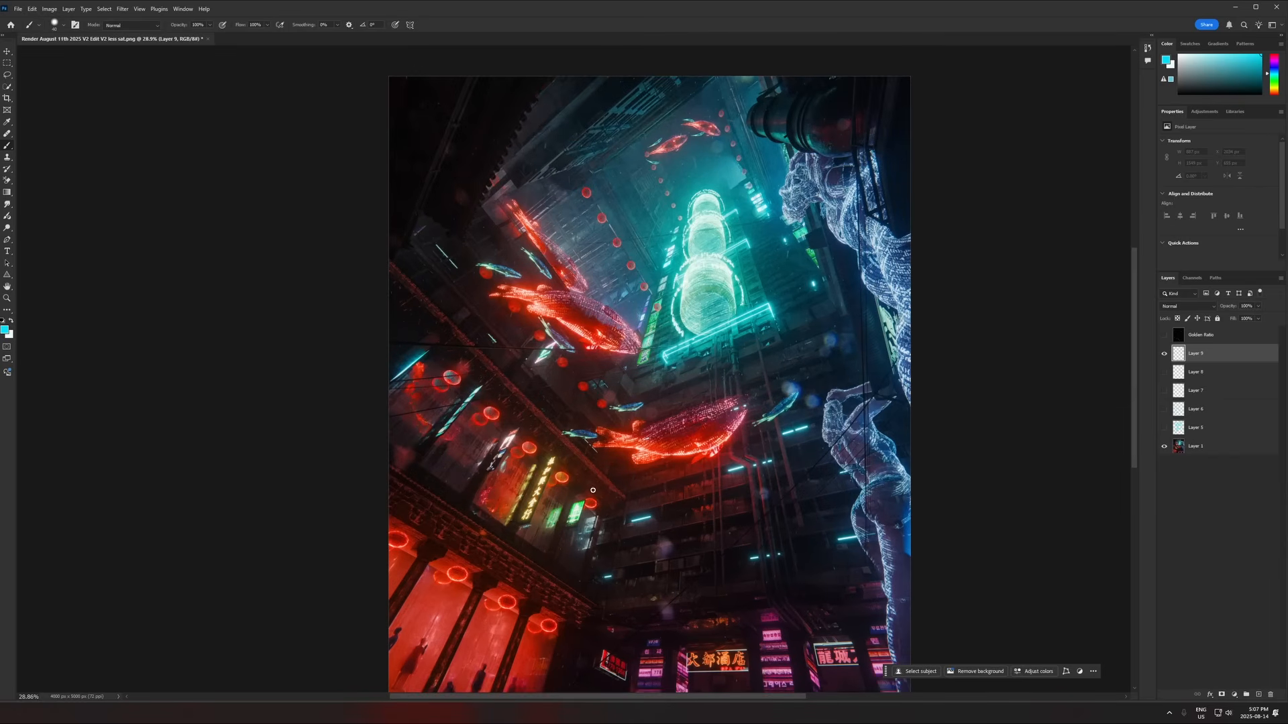
pyautogui.keyDown('alt'); pyautogui.scroll(-4, 912, 262); pyautogui.keyUp('alt')
pyautogui.keyDown('alt'); pyautogui.scroll(3, 749, 275); pyautogui.keyUp('alt')
pyautogui.press('space')
pyautogui.moveTo(680, 362); pyautogui.dragTo(766, 335)
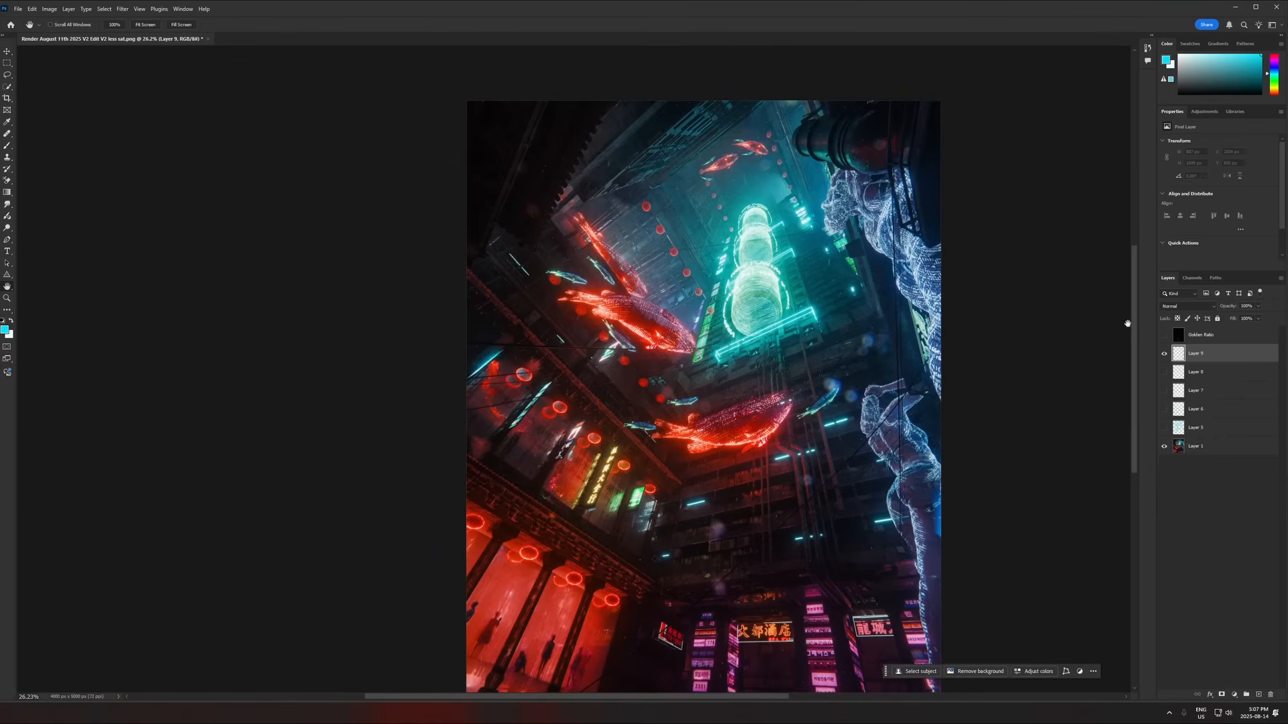
# Step: Add Layer 10 and brush three cyan horizontal lines across the upper half of the image
pyautogui.click(1259, 696)
pyautogui.press('b')
pyautogui.moveTo(486, 335); pyautogui.dragTo(813, 323)
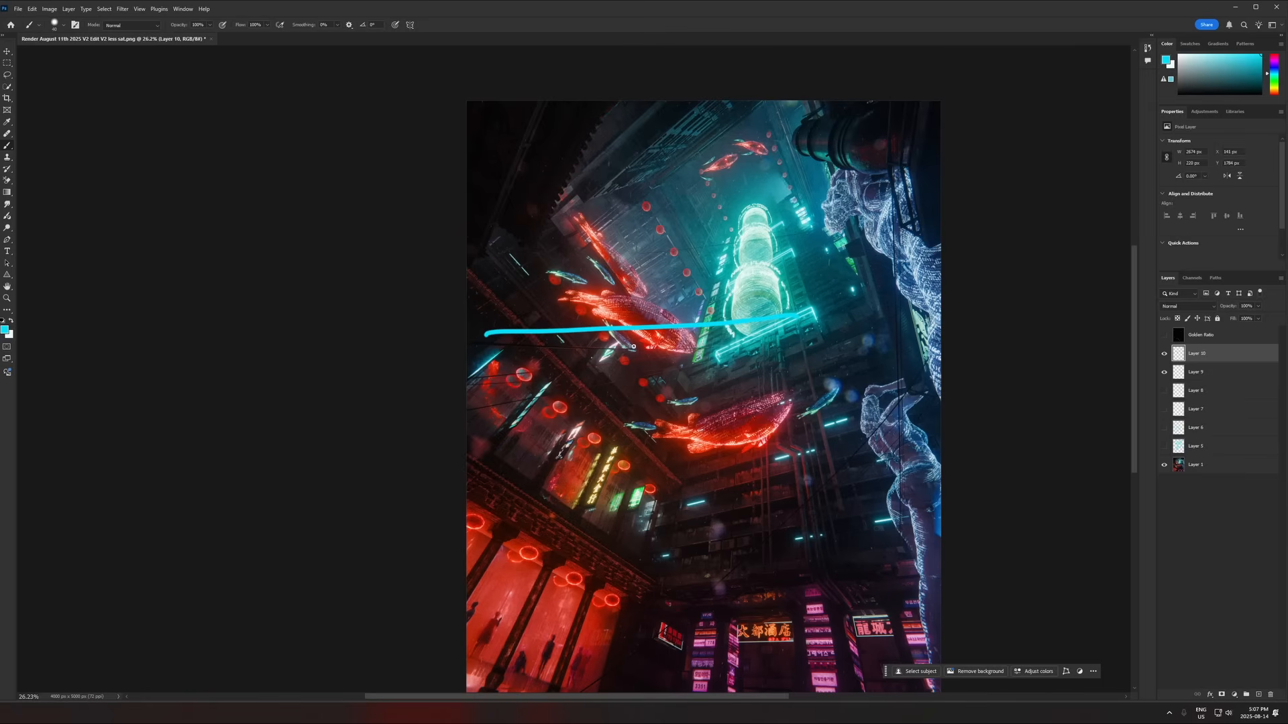
pyautogui.hotkey('ctrl', 'z')
pyautogui.moveTo(473, 343); pyautogui.dragTo(832, 351)
pyautogui.moveTo(467, 281); pyautogui.dragTo(895, 285)
pyautogui.moveTo(468, 222); pyautogui.dragTo(929, 216)
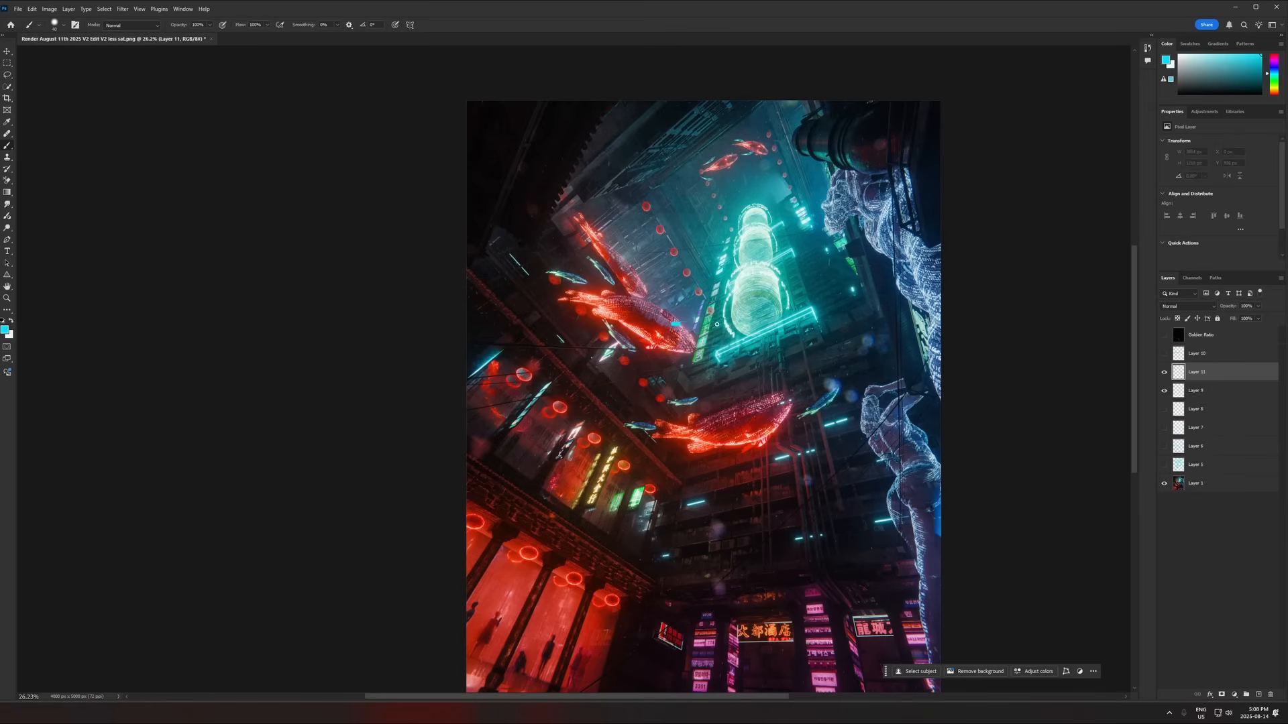
# Step: Try a cyan stroke across the lantern tower's base and loops around the two small red fish, undoing the marks
pyautogui.moveTo(716, 325); pyautogui.dragTo(795, 334)
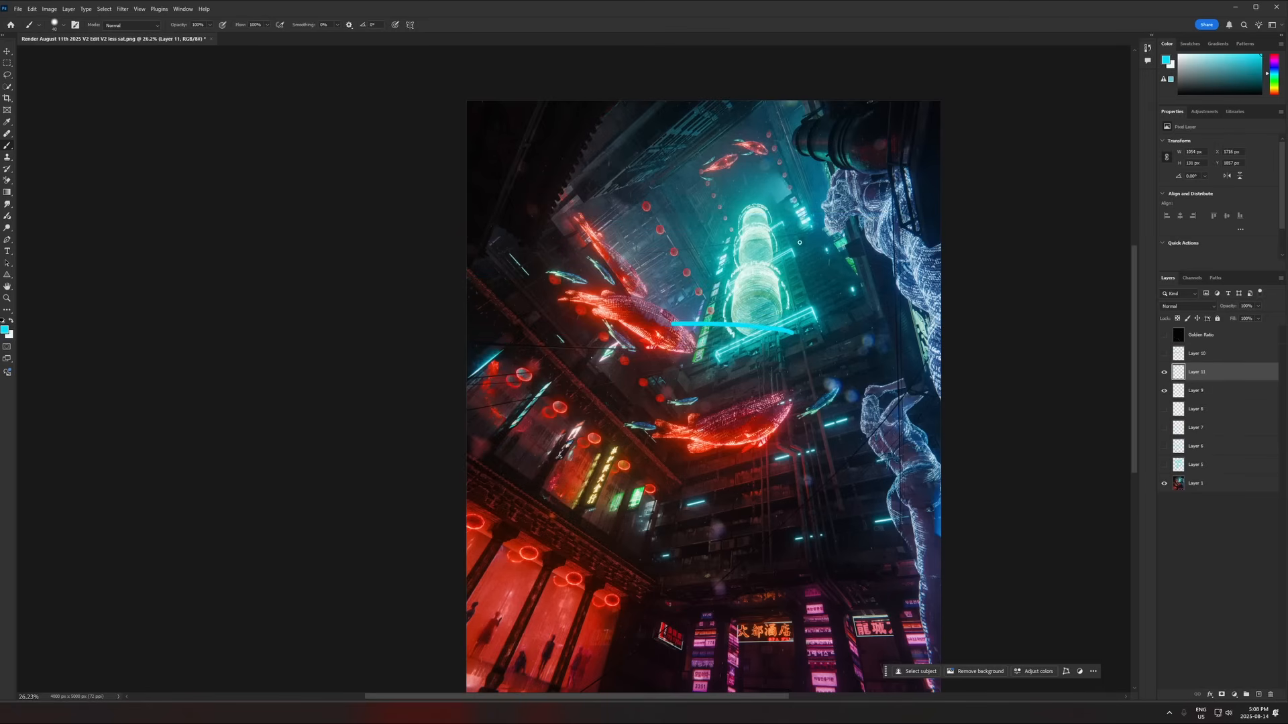
pyautogui.hotkey('ctrl', 'z')
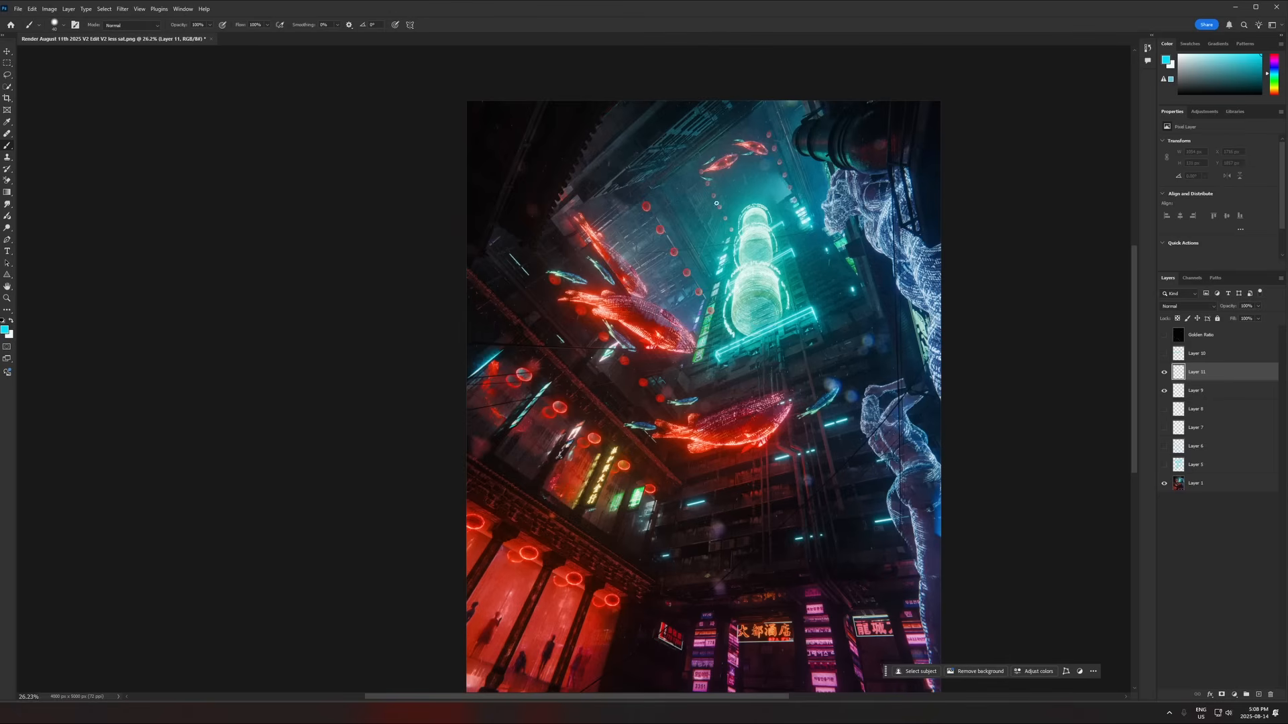
pyautogui.moveTo(761, 136)
pyautogui.mouseDown()
pyautogui.moveTo(751, 130)
pyautogui.moveTo(737, 166)
pyautogui.mouseUp()
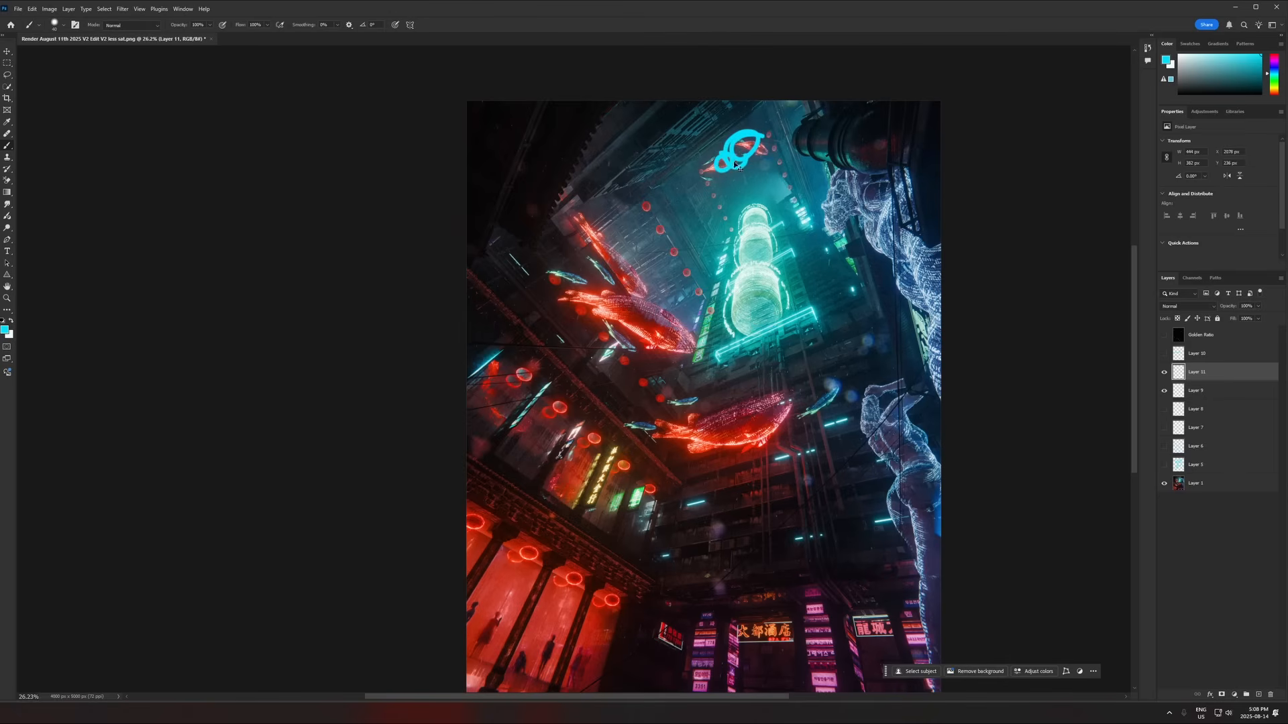
pyautogui.hotkey('ctrl', 'z')
pyautogui.hotkey('ctrl', 'z')
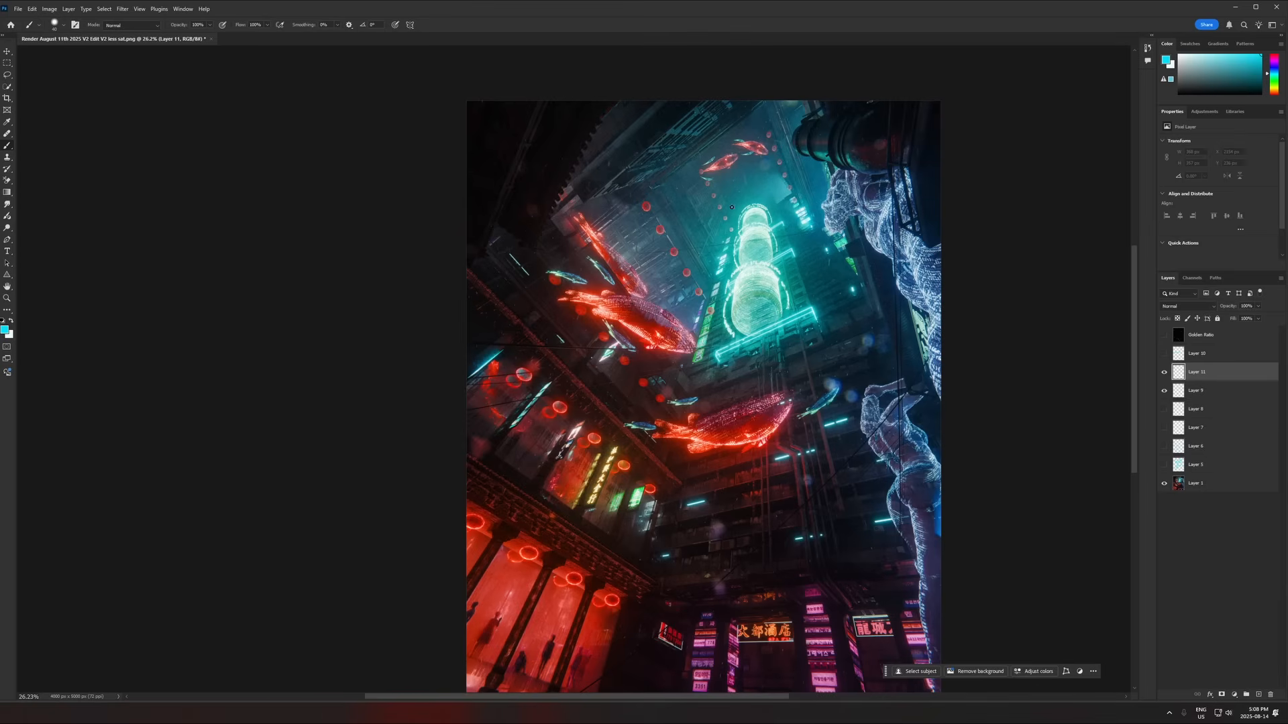
# Step: Frame the lantern tower with four cyan lines on Layer 11 and hide the layer
pyautogui.moveTo(748, 199); pyautogui.dragTo(804, 199)
pyautogui.moveTo(701, 350); pyautogui.dragTo(803, 349)
pyautogui.moveTo(726, 209); pyautogui.dragTo(709, 338)
pyautogui.moveTo(800, 200); pyautogui.dragTo(796, 355)
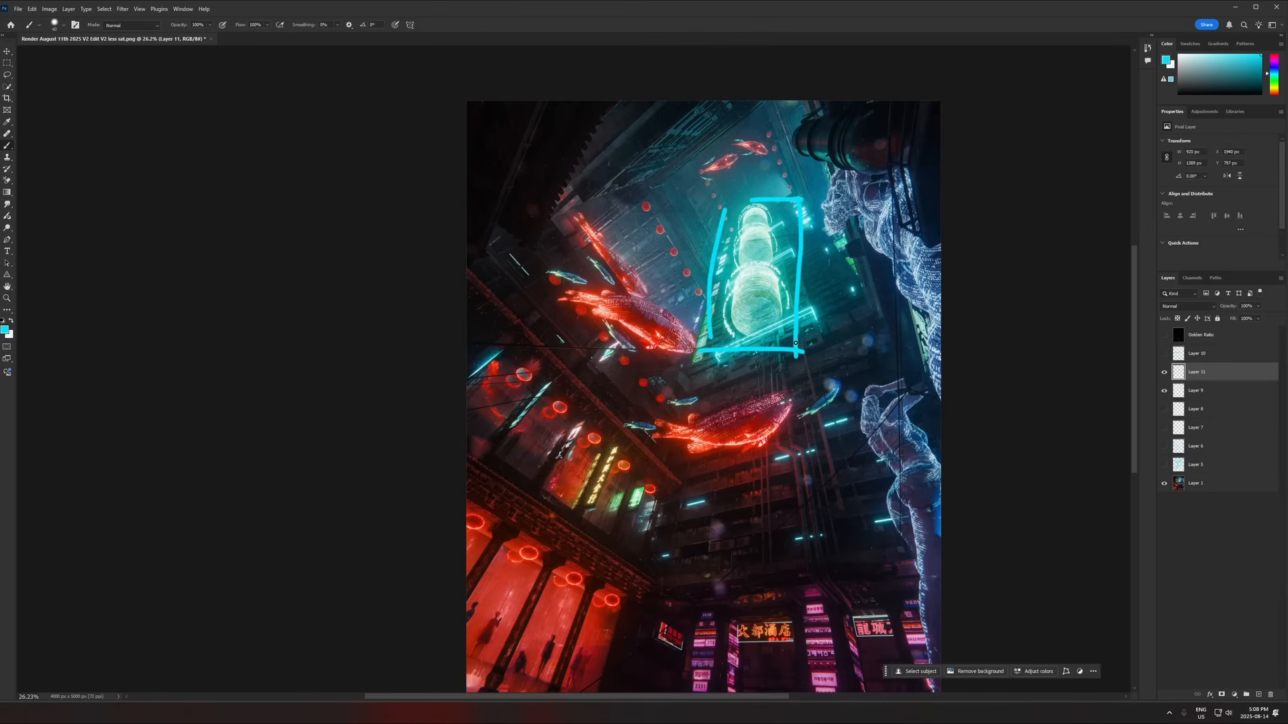
pyautogui.click(1164, 372)
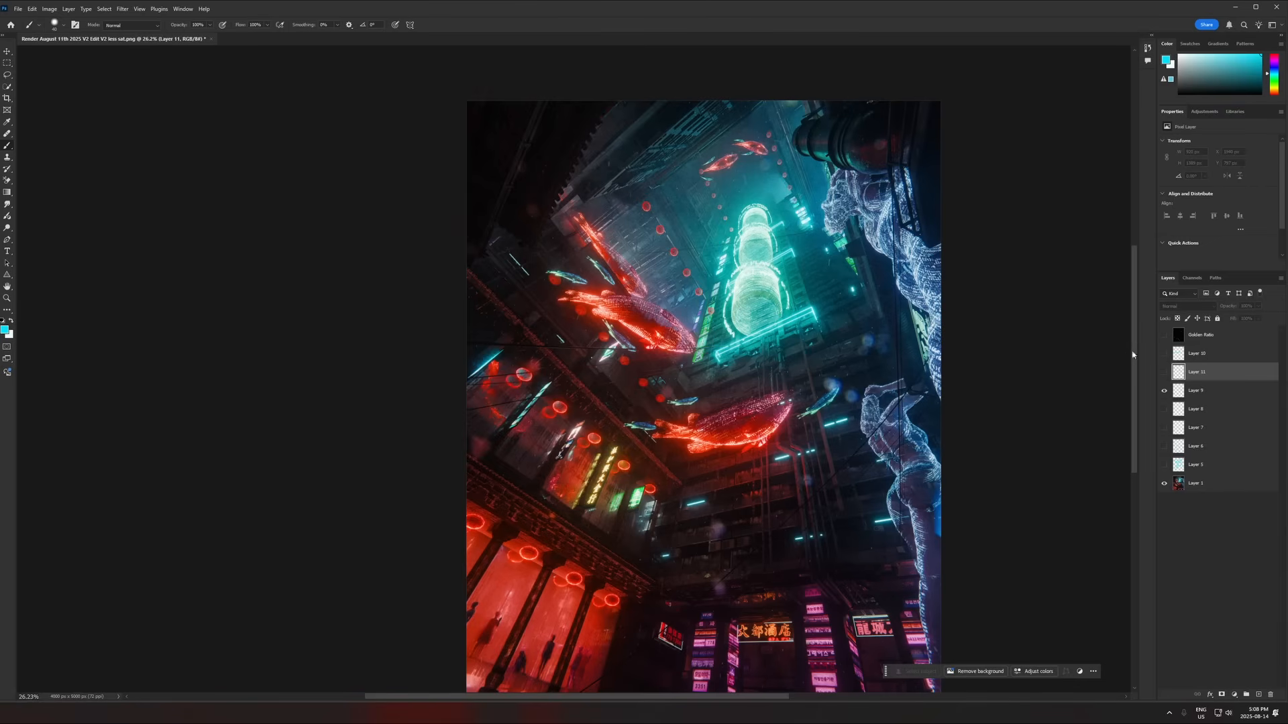
# Step: Add Layer 12, try a cyan curve along the eave above the red building's columns, and undo the curve
pyautogui.click(1258, 695)
pyautogui.keyDown('alt'); pyautogui.scroll(-3, 857, 216); pyautogui.keyUp('alt')
pyautogui.keyDown('alt'); pyautogui.scroll(2, 829, 314); pyautogui.keyUp('alt')
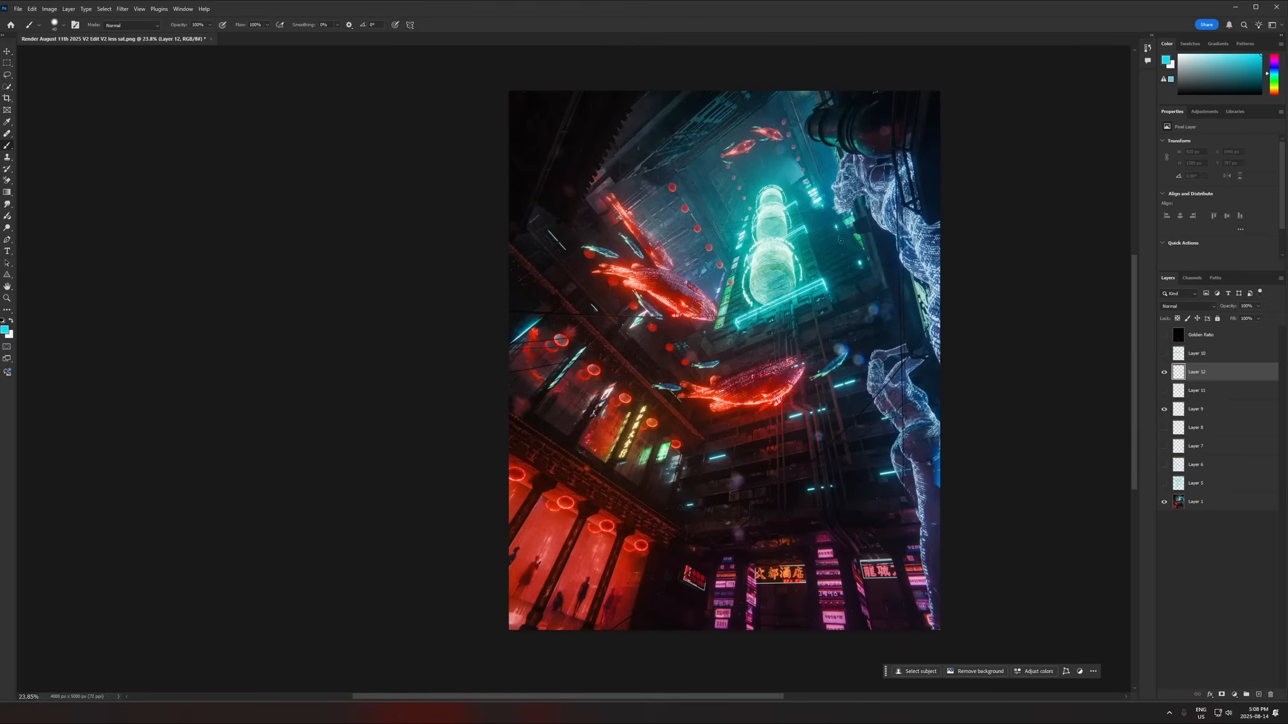
pyautogui.keyDown('alt'); pyautogui.scroll(1, 840, 240); pyautogui.keyUp('alt')
pyautogui.keyDown('alt'); pyautogui.scroll(-2, 825, 336); pyautogui.keyUp('alt')
pyautogui.keyDown('alt'); pyautogui.scroll(3, 503, 638); pyautogui.keyUp('alt')
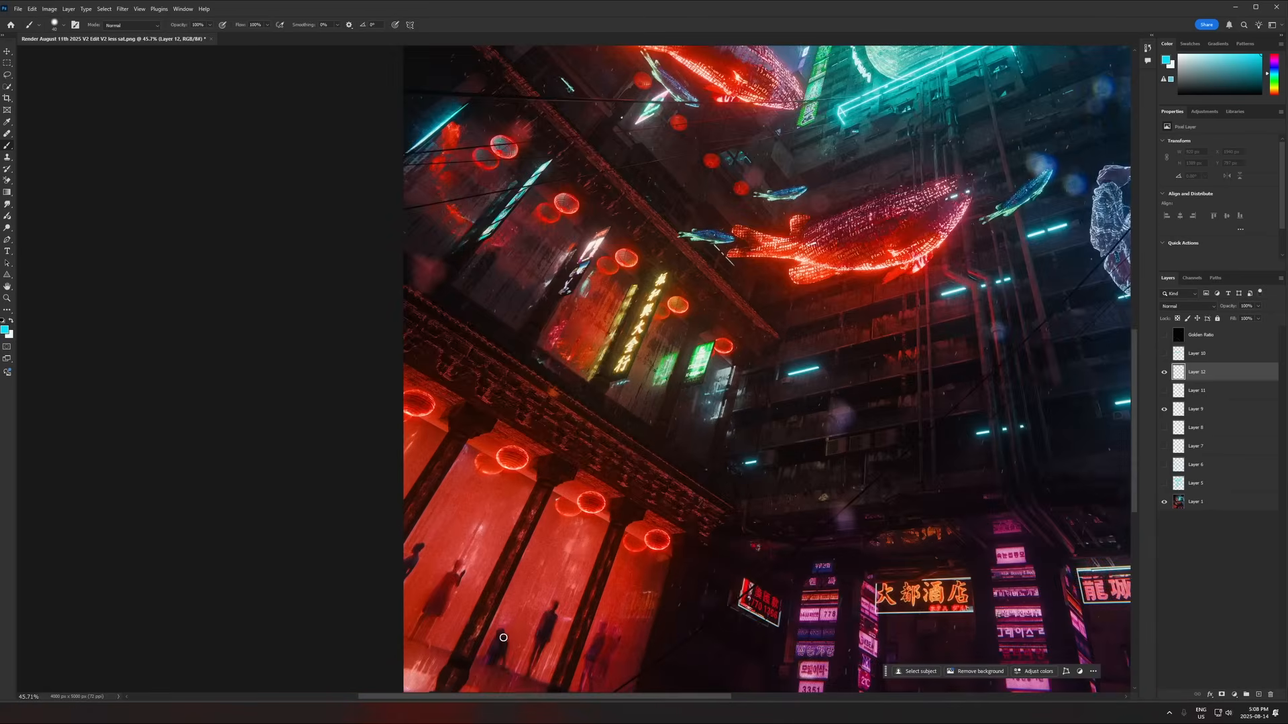
pyautogui.keyDown('alt'); pyautogui.scroll(2, 470, 643); pyautogui.keyUp('alt')
pyautogui.keyDown('alt'); pyautogui.scroll(-3, 520, 450); pyautogui.keyUp('alt')
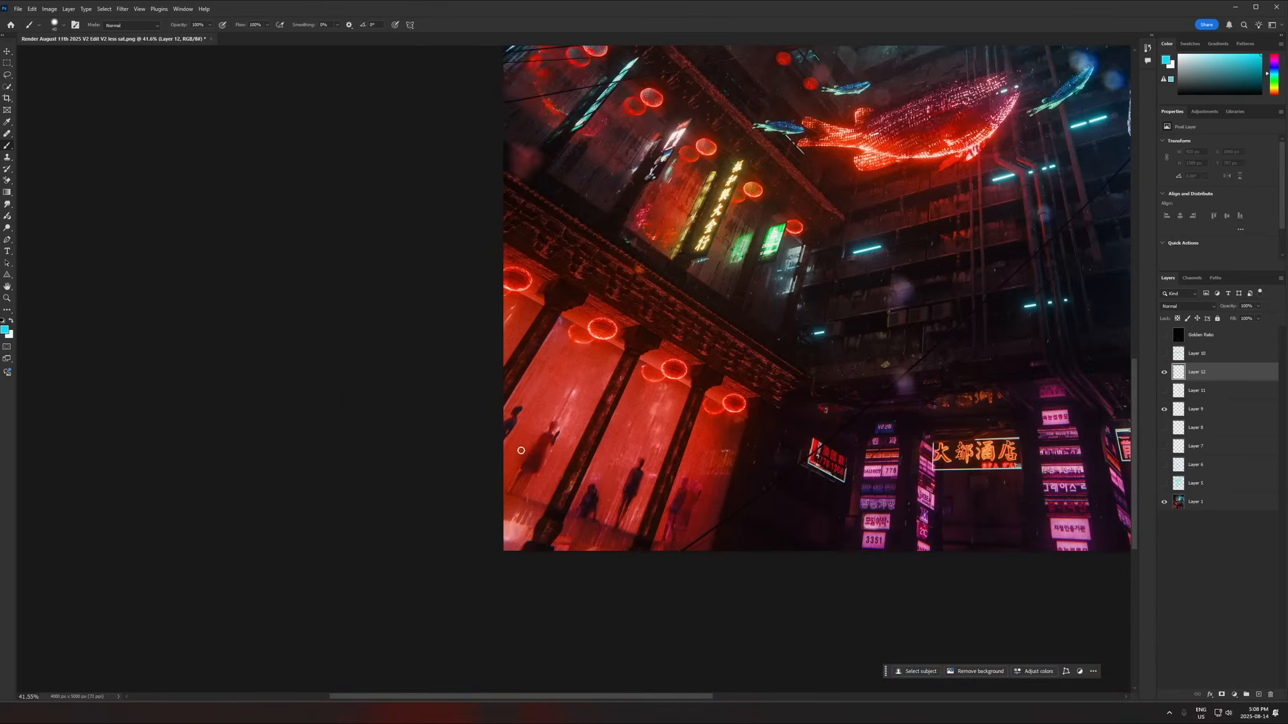
pyautogui.keyDown('alt'); pyautogui.scroll(-2, 521, 450); pyautogui.keyUp('alt')
pyautogui.keyDown('alt'); pyautogui.scroll(4, 635, 457); pyautogui.keyUp('alt')
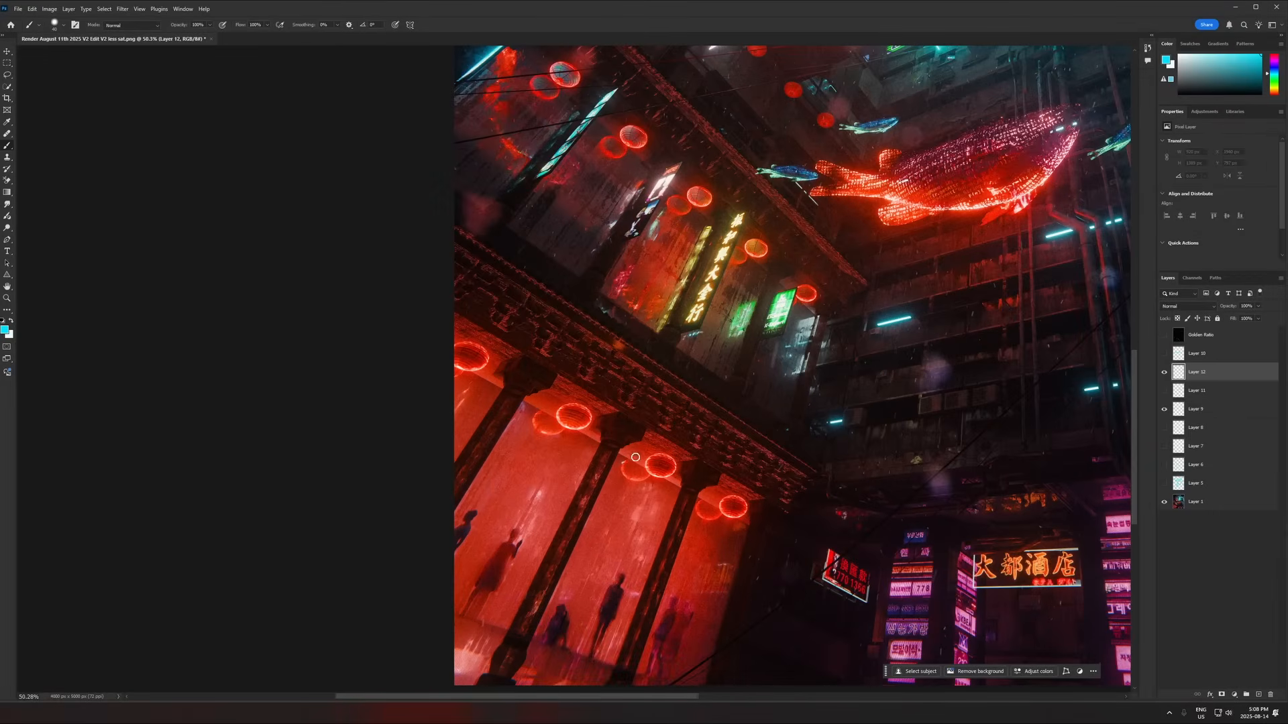
pyautogui.moveTo(456, 340); pyautogui.dragTo(753, 503)
pyautogui.keyDown('alt'); pyautogui.scroll(-5, 604, 526); pyautogui.keyUp('alt')
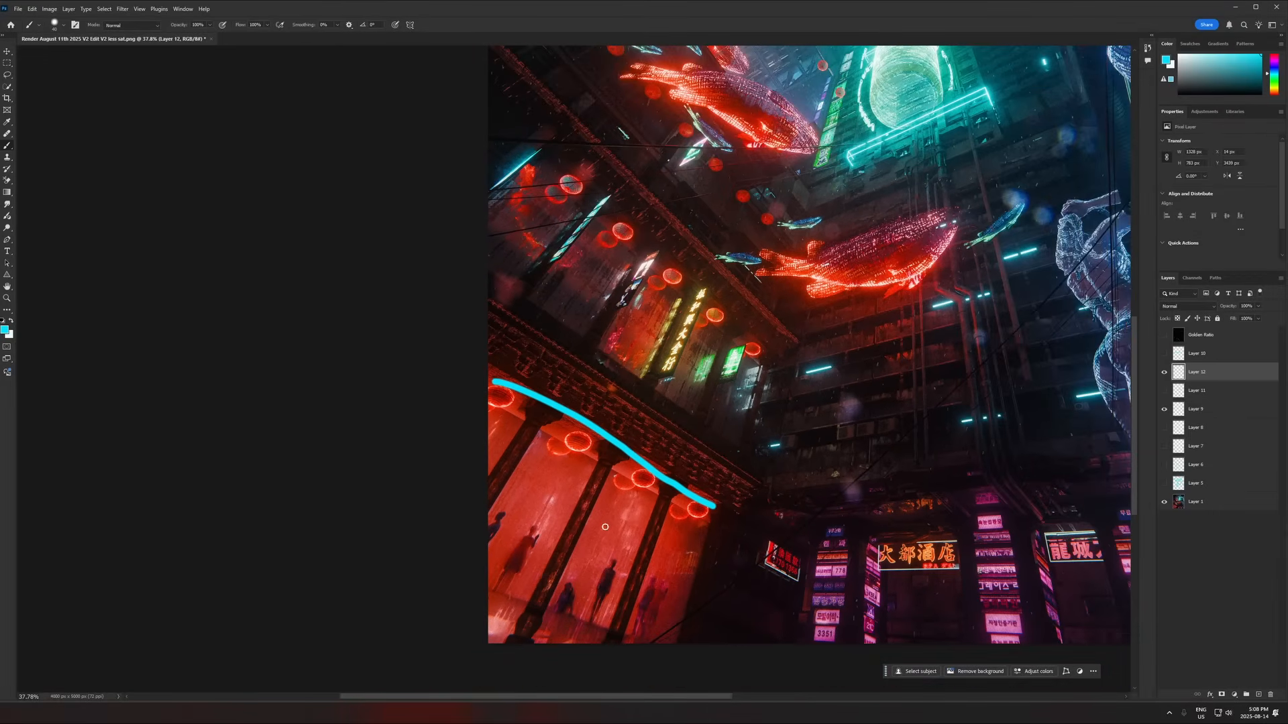
pyautogui.keyDown('alt'); pyautogui.scroll(-3, 655, 537); pyautogui.keyUp('alt')
pyautogui.hotkey('ctrl', 'z')
# Step: Briefly outline the lower statue and its raised arm in cyan, undoing the marks
pyautogui.moveTo(955, 306)
pyautogui.mouseDown()
pyautogui.moveTo(935, 313)
pyautogui.moveTo(987, 544)
pyautogui.mouseUp()
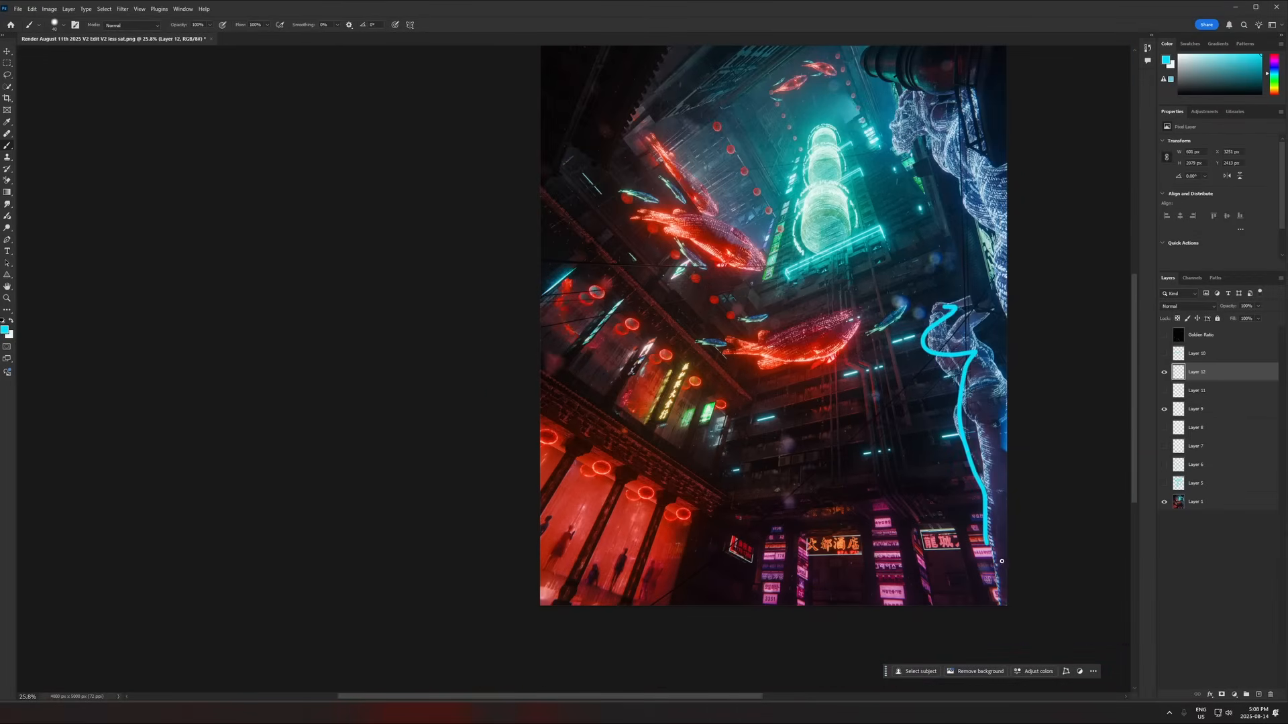
pyautogui.hotkey('ctrl', 'z')
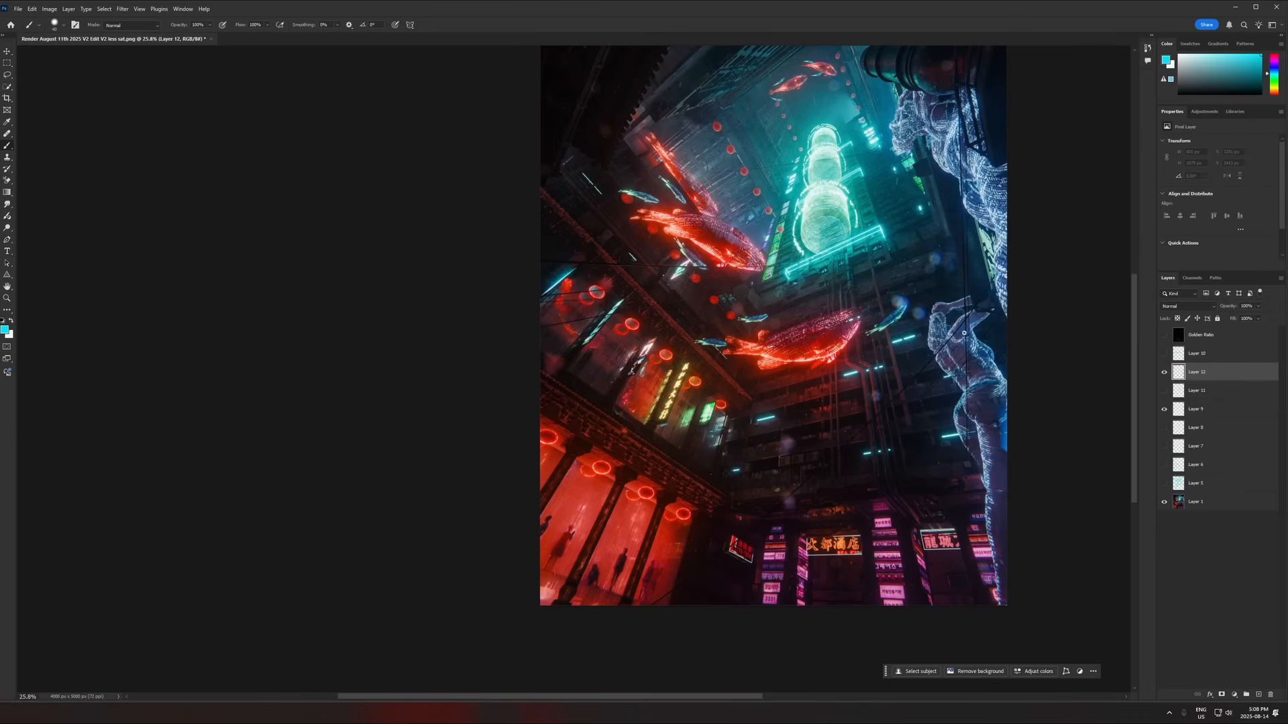
pyautogui.moveTo(953, 281)
pyautogui.mouseDown()
pyautogui.moveTo(954, 379)
pyautogui.moveTo(924, 349)
pyautogui.moveTo(1010, 330)
pyautogui.mouseUp()
pyautogui.hotkey('ctrl', 'z')
pyautogui.hotkey('ctrl', 'z')
# Step: Add an empty layer above Layer 12 and sketch a closed cyan loop at the lantern tower
pyautogui.keyDown('alt'); pyautogui.scroll(-3, 1004, 347); pyautogui.keyUp('alt')
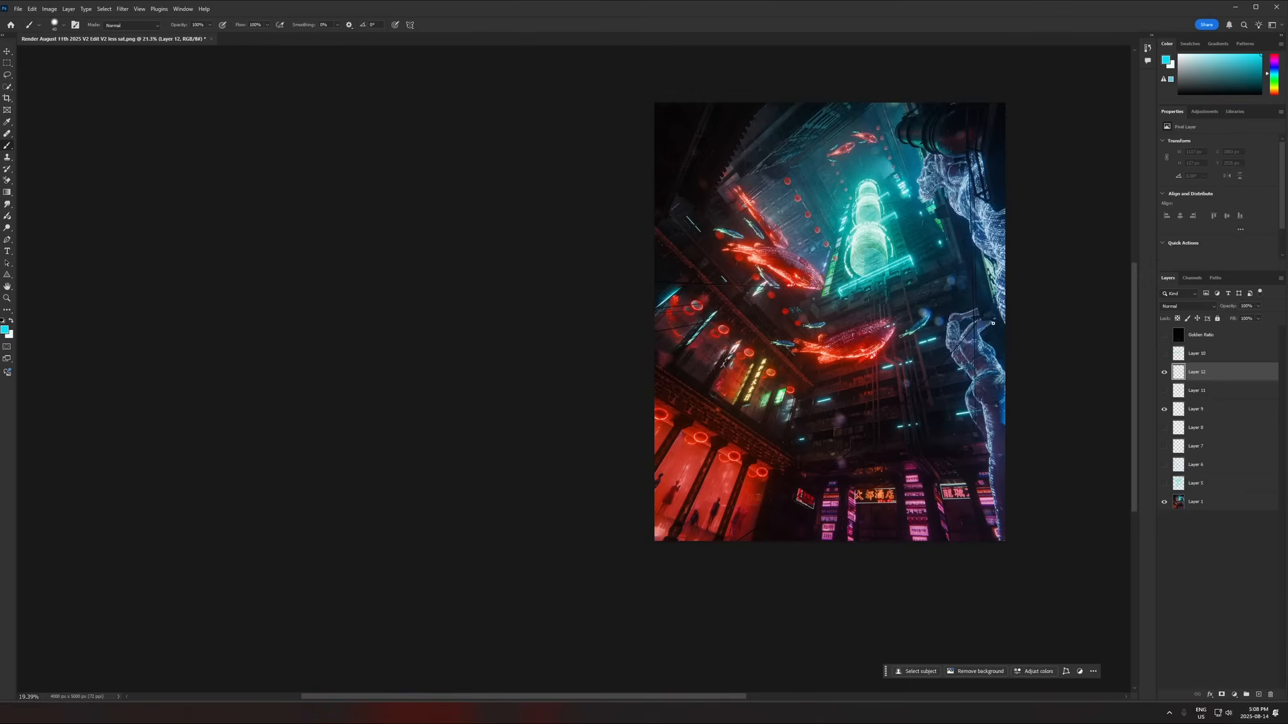
pyautogui.keyDown('alt'); pyautogui.scroll(2, 921, 277); pyautogui.keyUp('alt')
pyautogui.keyDown('alt'); pyautogui.scroll(-1, 889, 278); pyautogui.keyUp('alt')
pyautogui.keyDown('alt'); pyautogui.scroll(1, 857, 314); pyautogui.keyUp('alt')
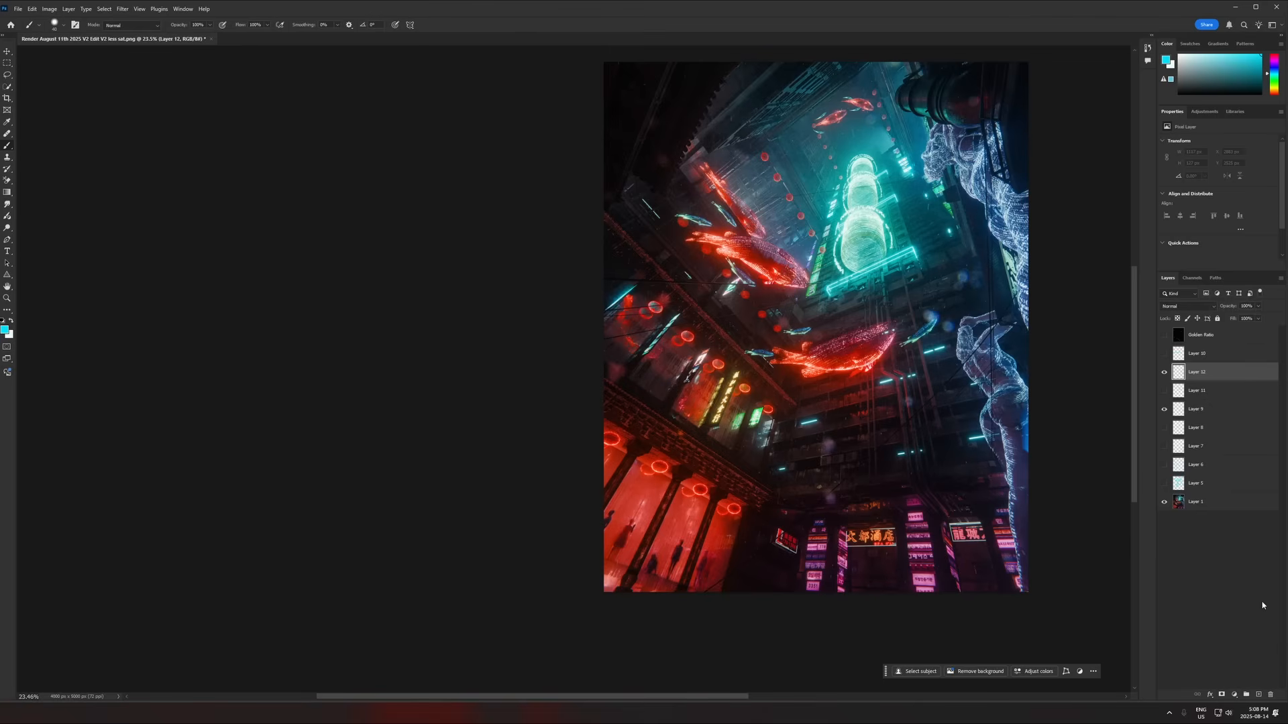
pyautogui.click(1258, 694)
pyautogui.moveTo(889, 152)
pyautogui.mouseDown()
pyautogui.moveTo(893, 228)
pyautogui.moveTo(821, 282)
pyautogui.moveTo(835, 158)
pyautogui.moveTo(889, 152)
pyautogui.mouseUp()
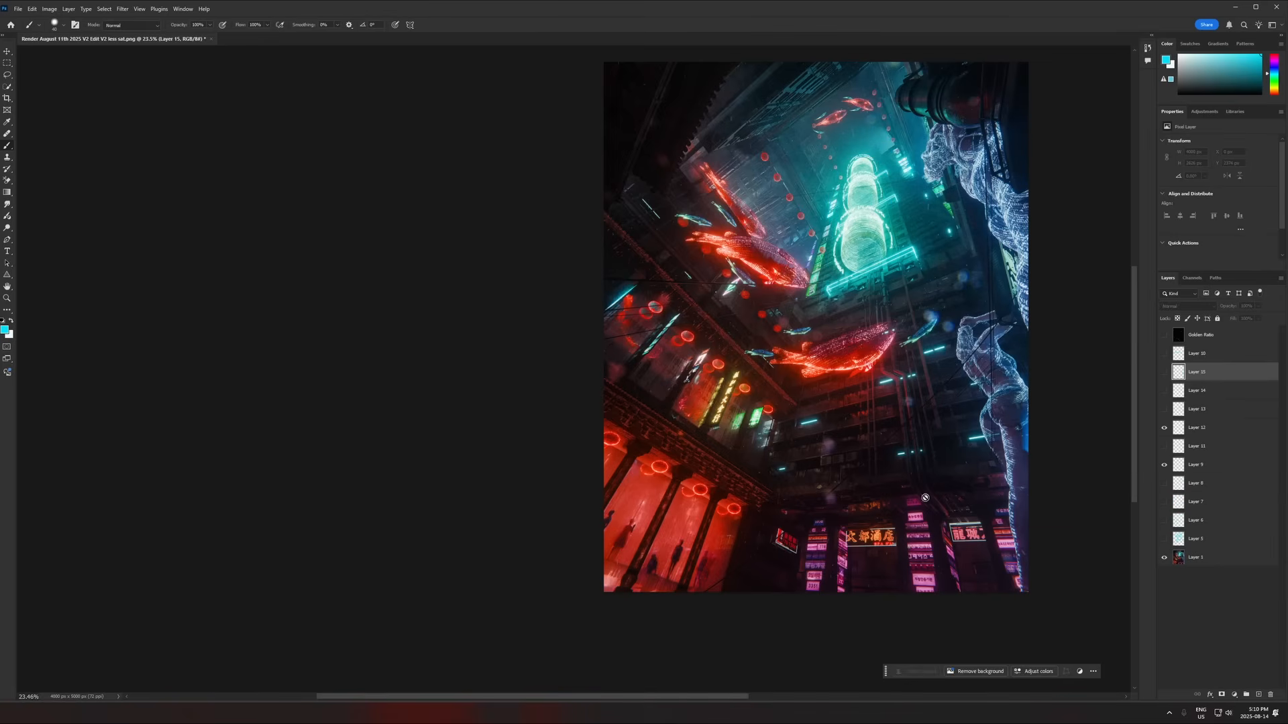
# Step: Check the lantern tower against the Crop tool's rule-of-thirds grid and leave the image uncropped
pyautogui.press('c')
pyautogui.click(861, 236)
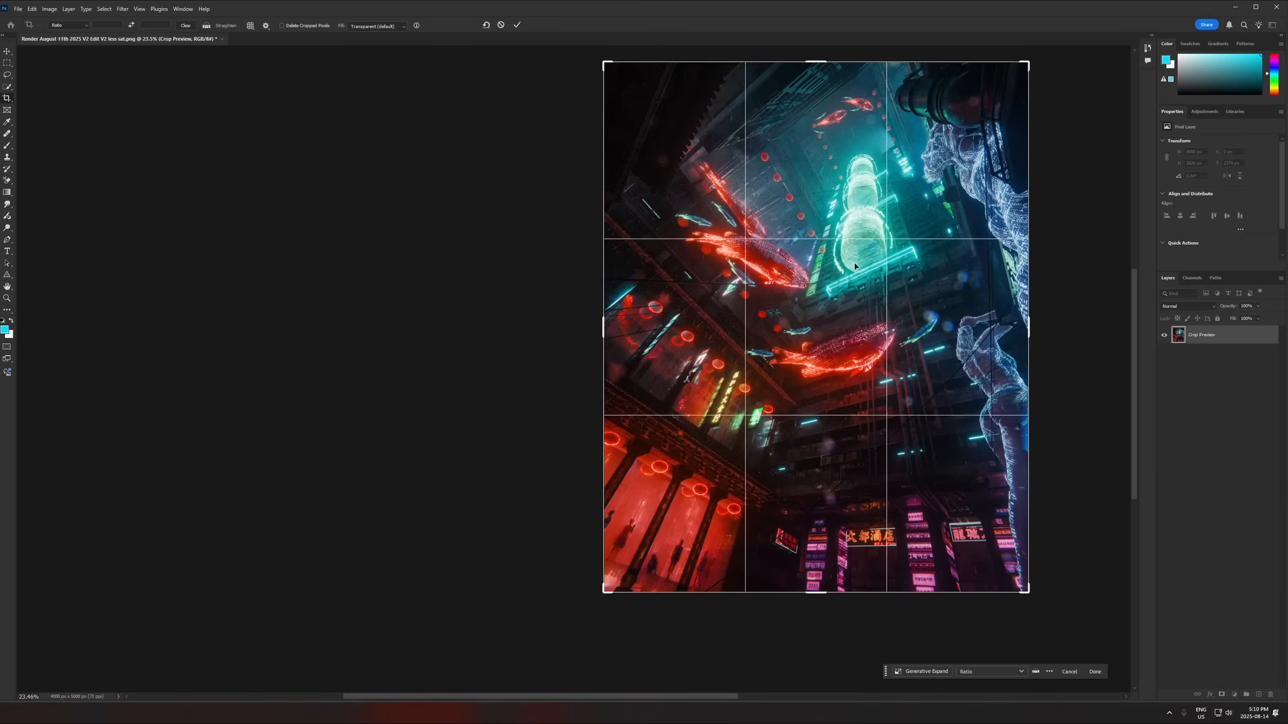
pyautogui.press('Escape')
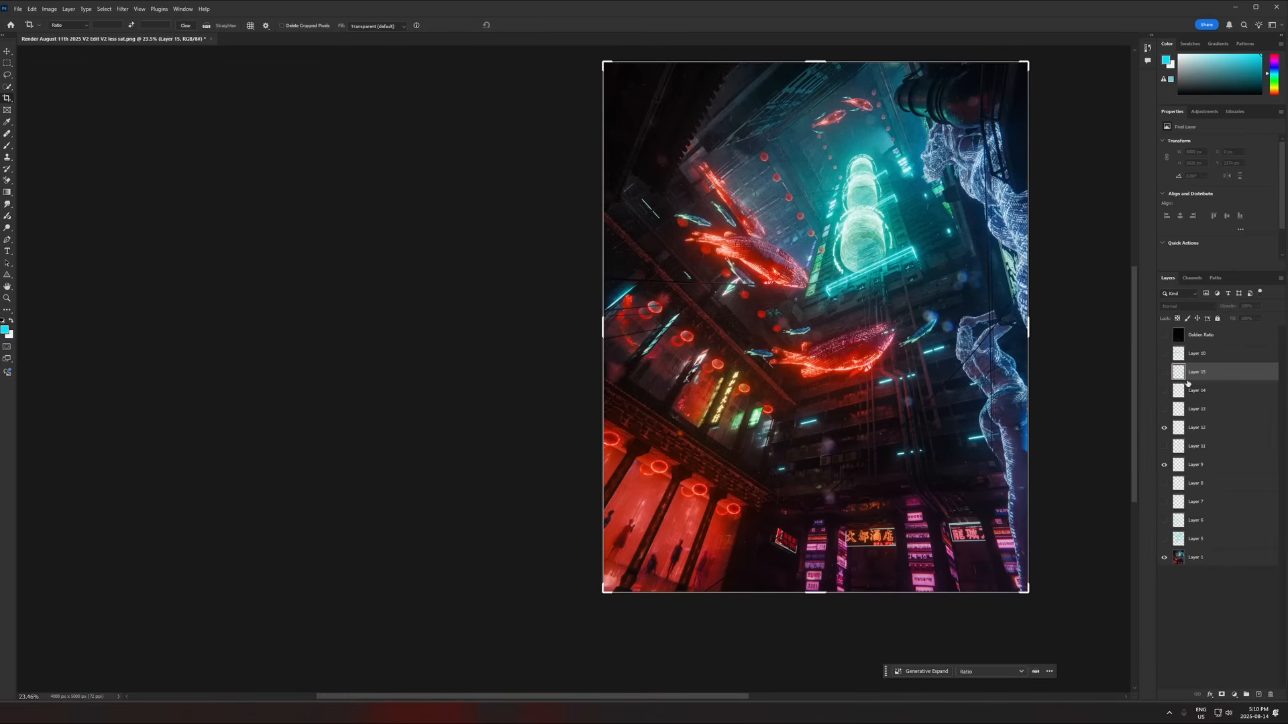
pyautogui.press('b')
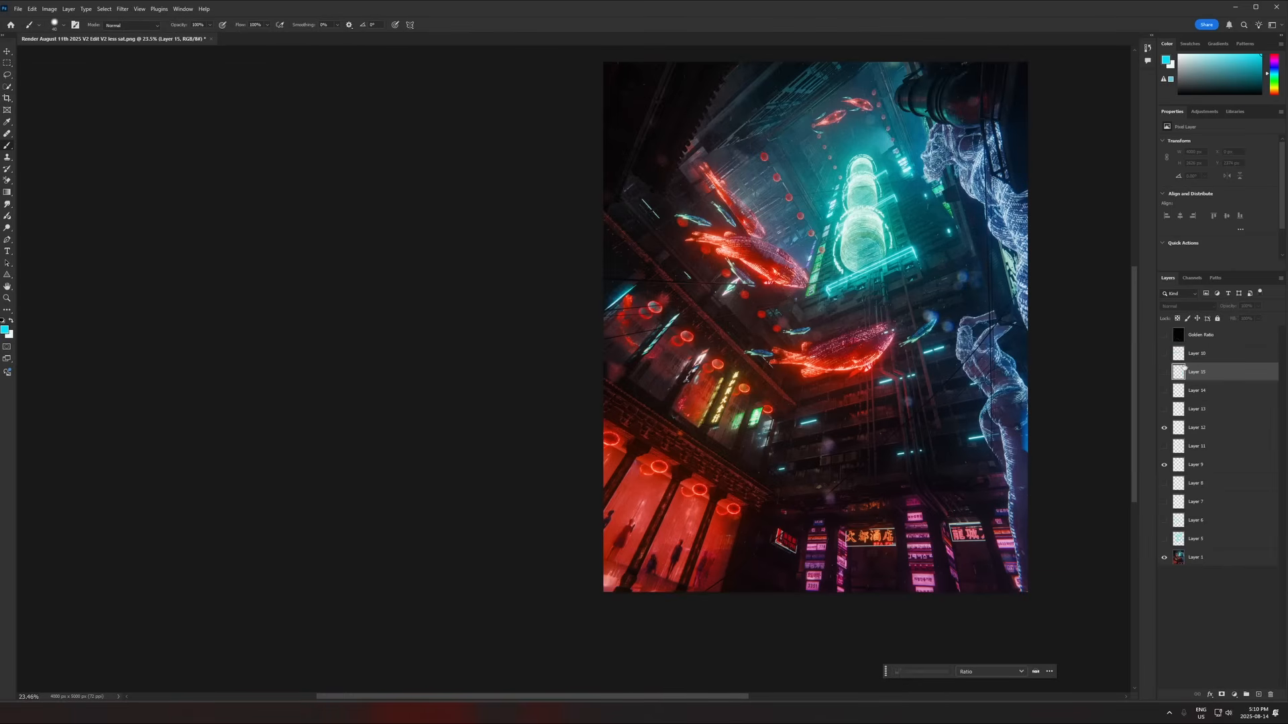
# Step: Show the Golden Ratio overlay and examine how the tower, fish and statues align with it
pyautogui.click(1165, 338)
pyautogui.scroll(-3, 976, 271)
pyautogui.scroll(4, 959, 245)
pyautogui.scroll(-2, 944, 293)
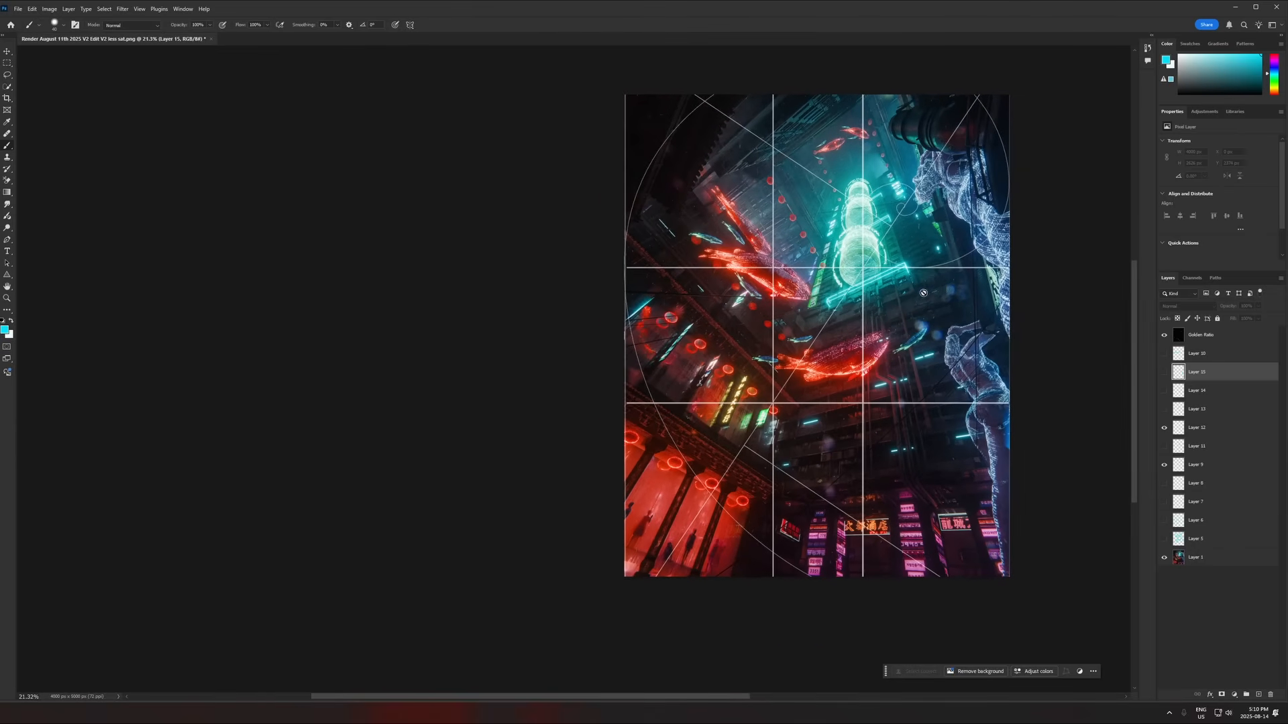
pyautogui.scroll(-2, 923, 293)
pyautogui.scroll(3, 906, 295)
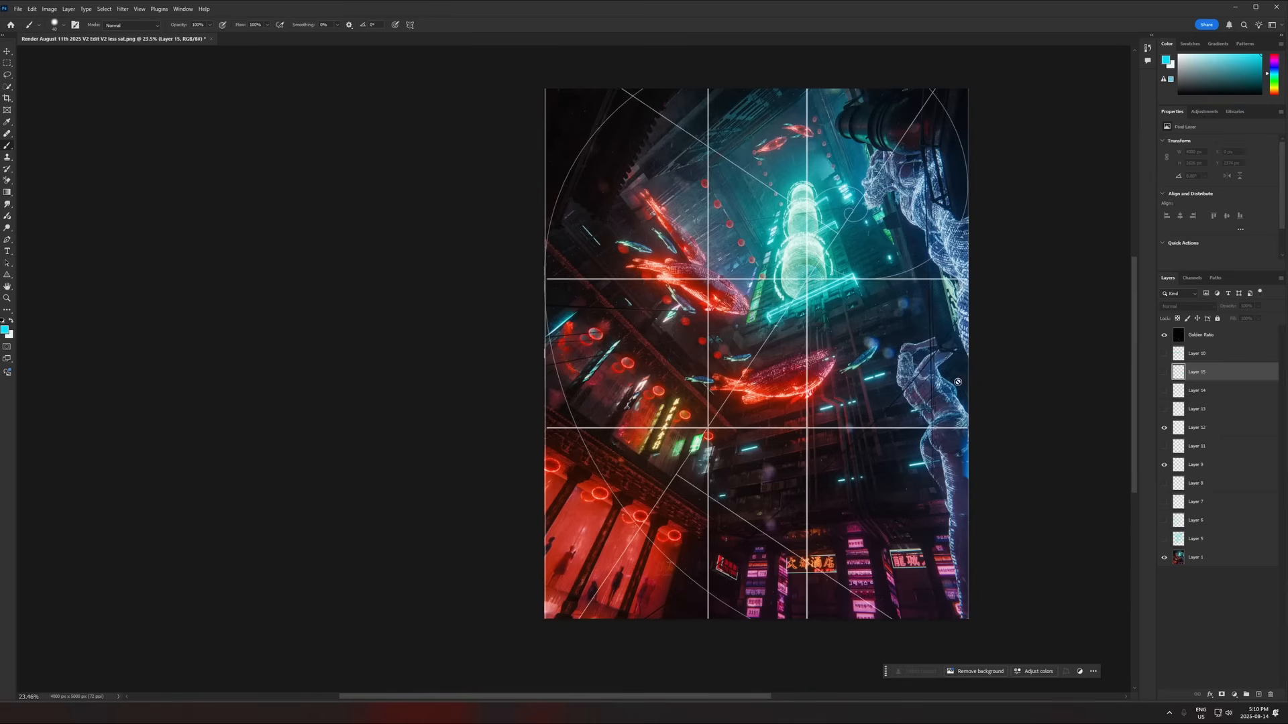
# Step: Compare the Golden Ratio overlay with the Crop tool's rule-of-thirds grid and cancel the crop
pyautogui.press('c')
pyautogui.click(843, 405)
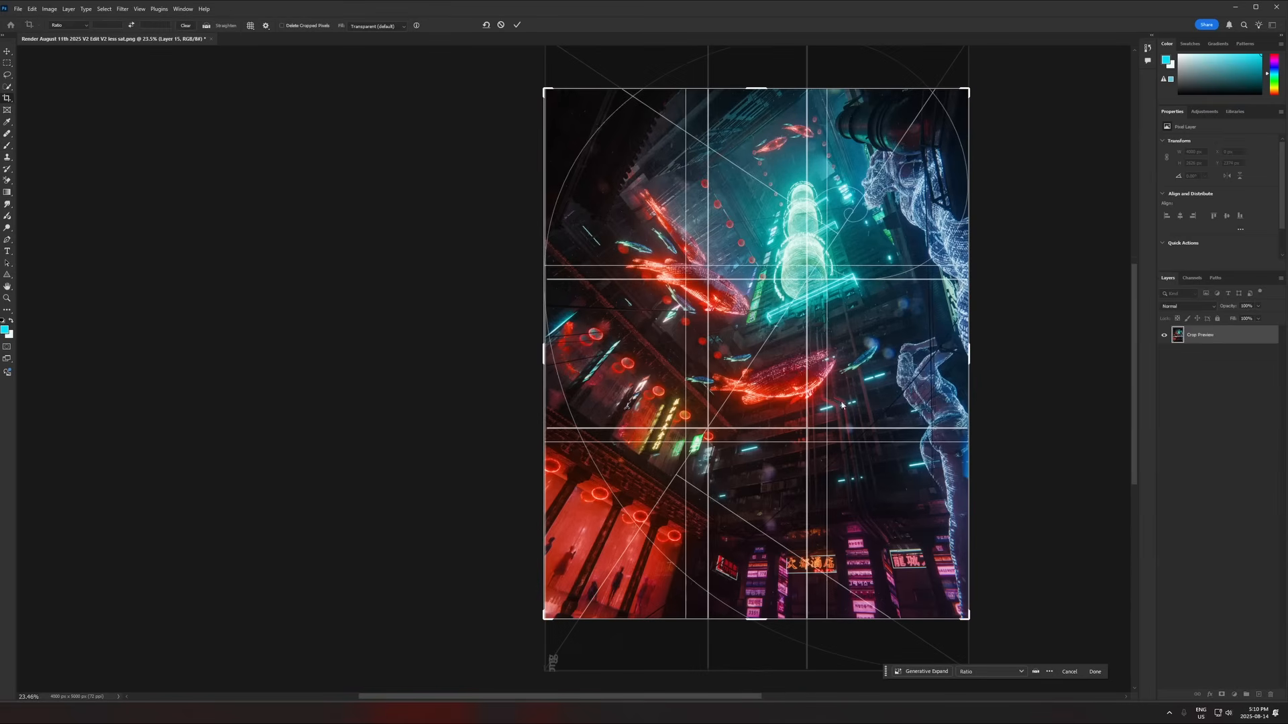
pyautogui.press('Escape')
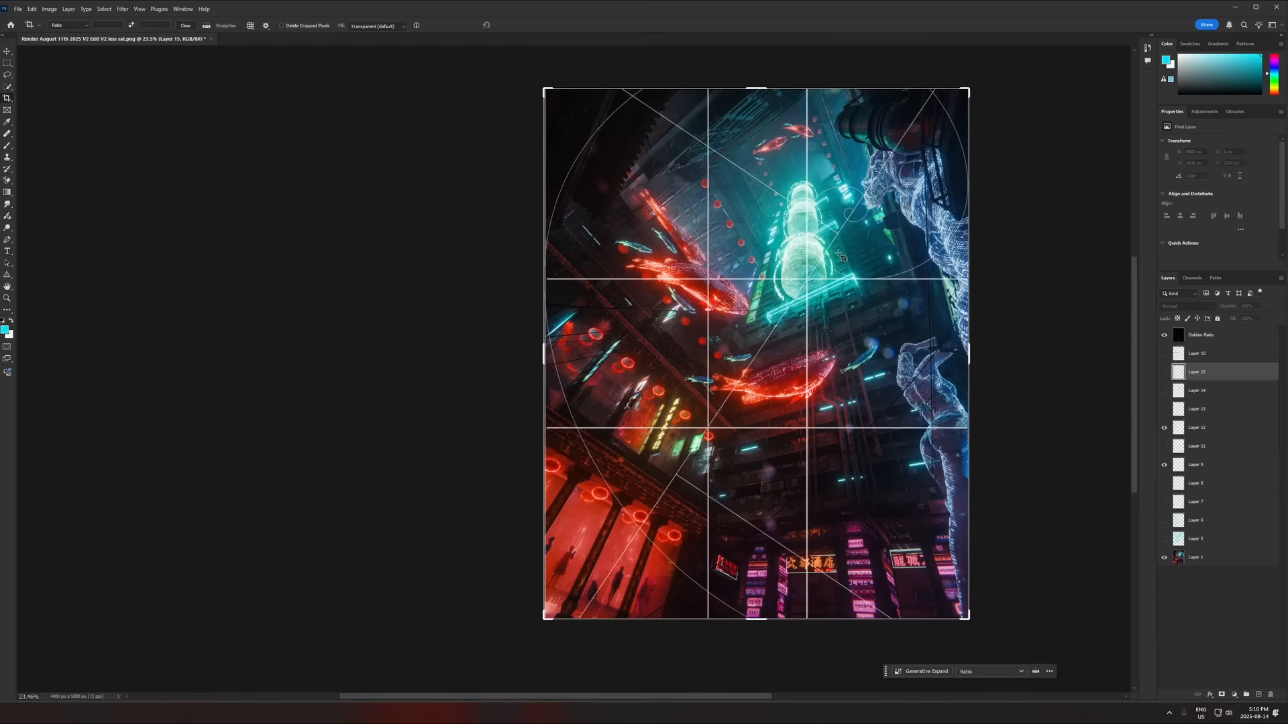
pyautogui.press('Escape')
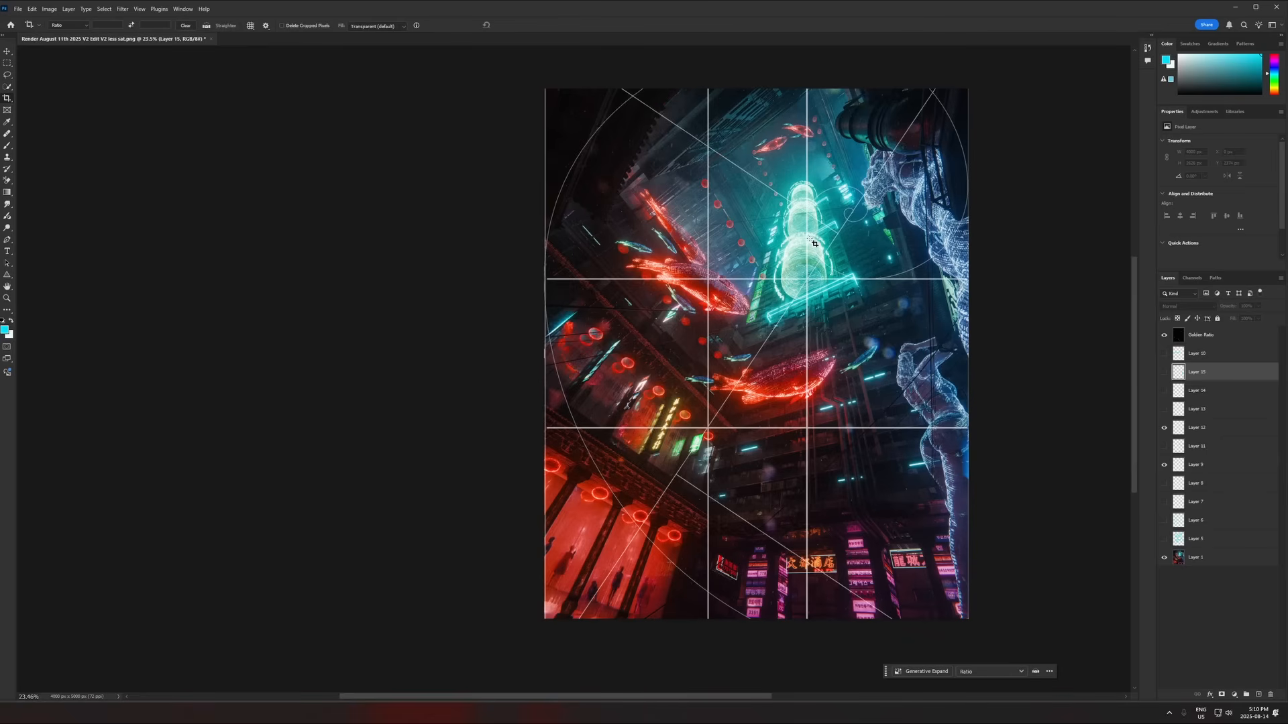
# Step: Add Layer 16 above the Golden Ratio layer, try a cyan stroke around the lantern tower, and undo the stroke
pyautogui.click(1200, 340)
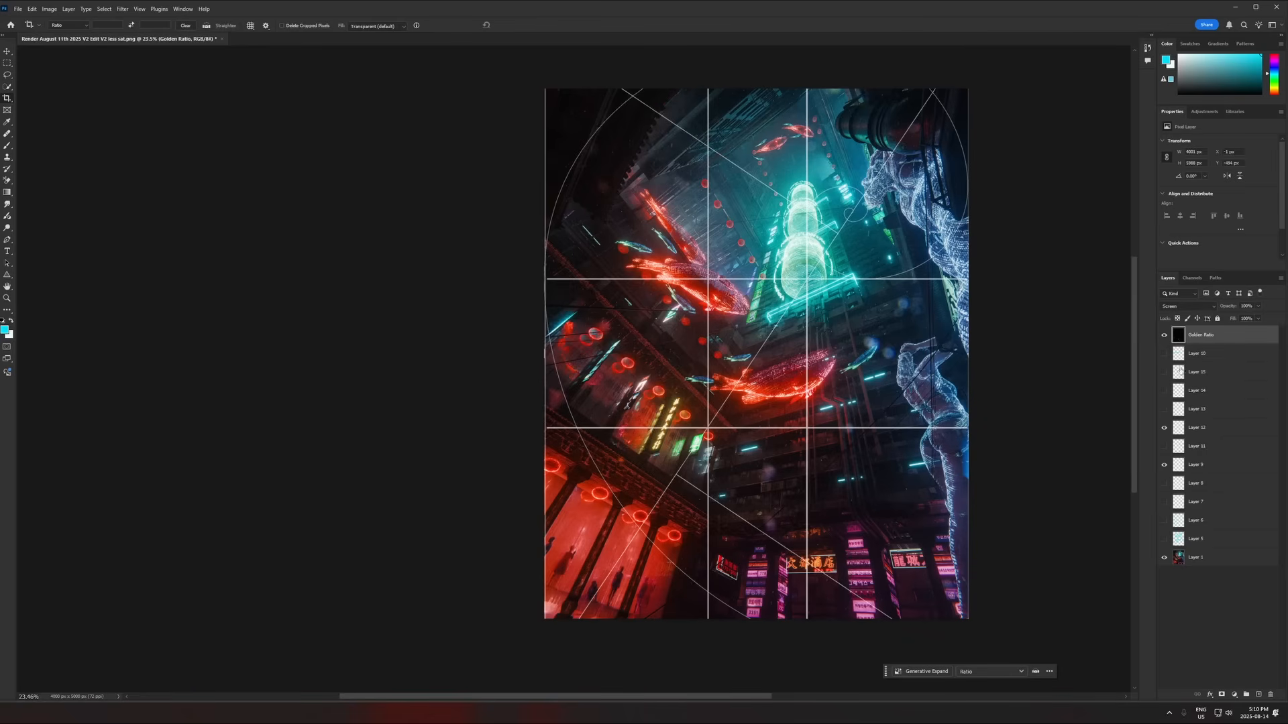
pyautogui.press('b')
pyautogui.click(1258, 695)
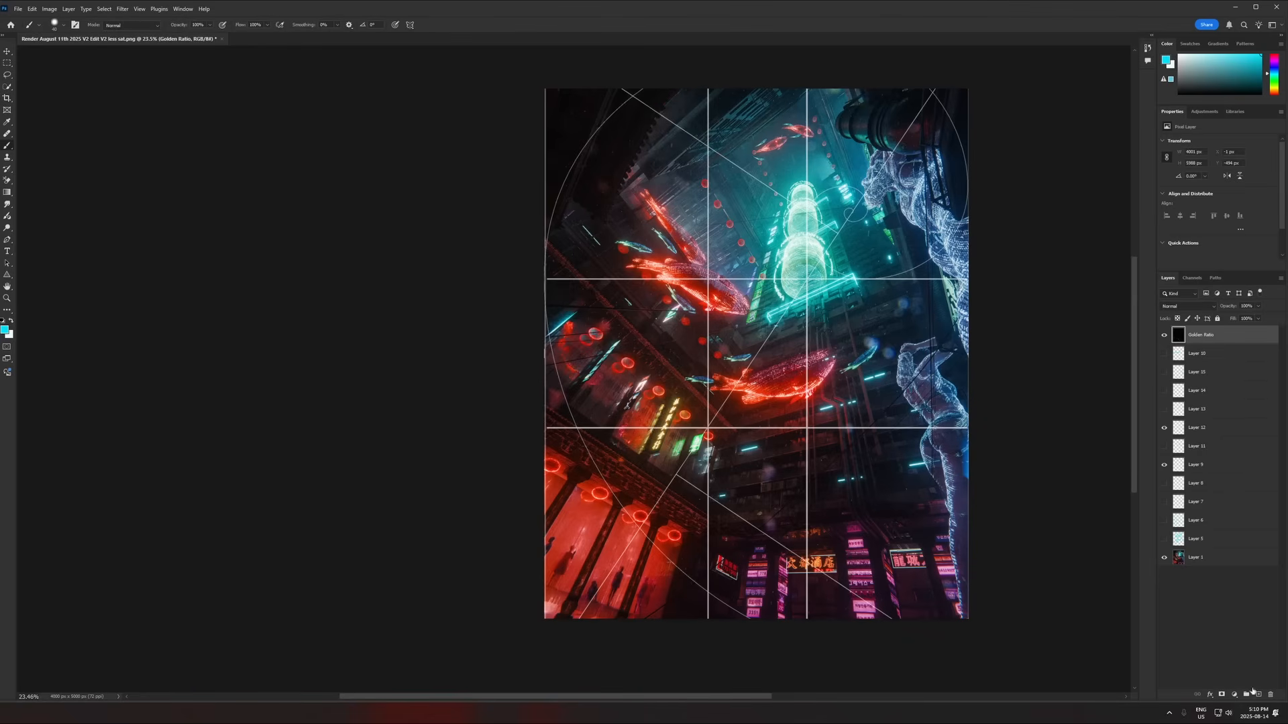
pyautogui.moveTo(817, 180)
pyautogui.mouseDown()
pyautogui.moveTo(763, 290)
pyautogui.moveTo(841, 255)
pyautogui.mouseUp()
pyautogui.hotkey('ctrl', 'z')
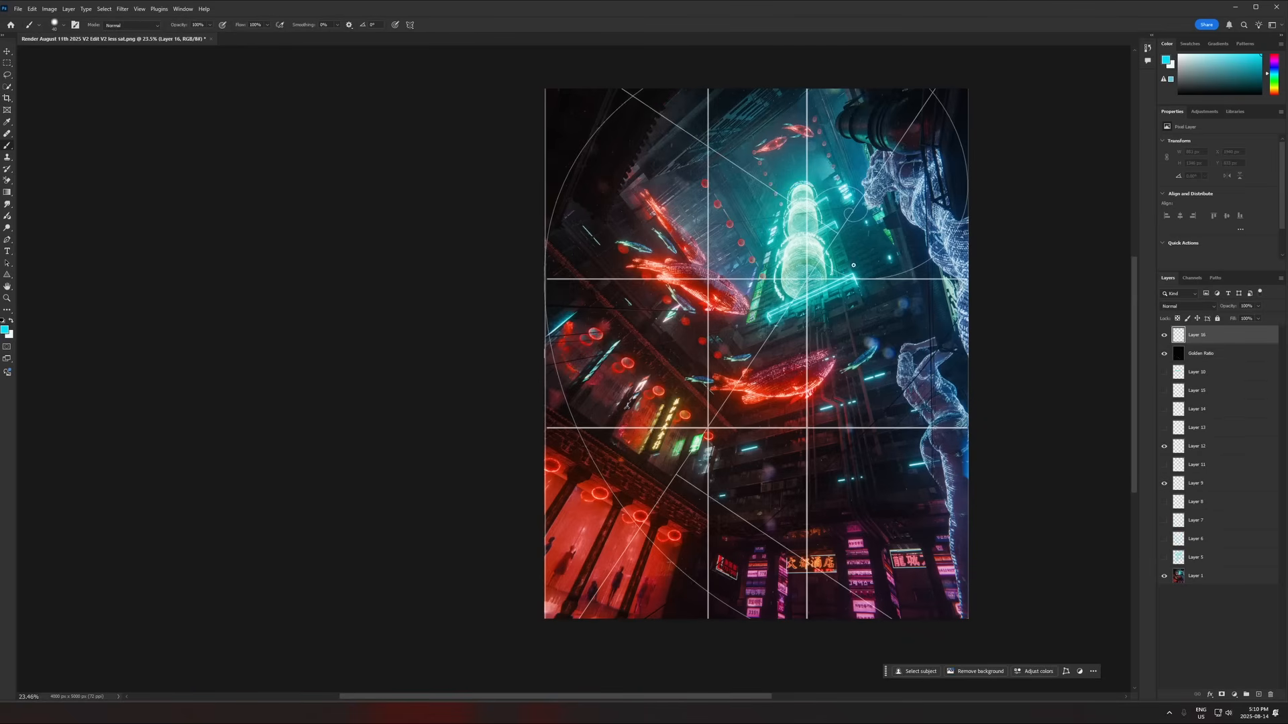
# Step: Briefly circle two golden-ratio intersections and outline the lantern tower in cyan, undoing the marks
pyautogui.moveTo(710, 270); pyautogui.dragTo(706, 269)
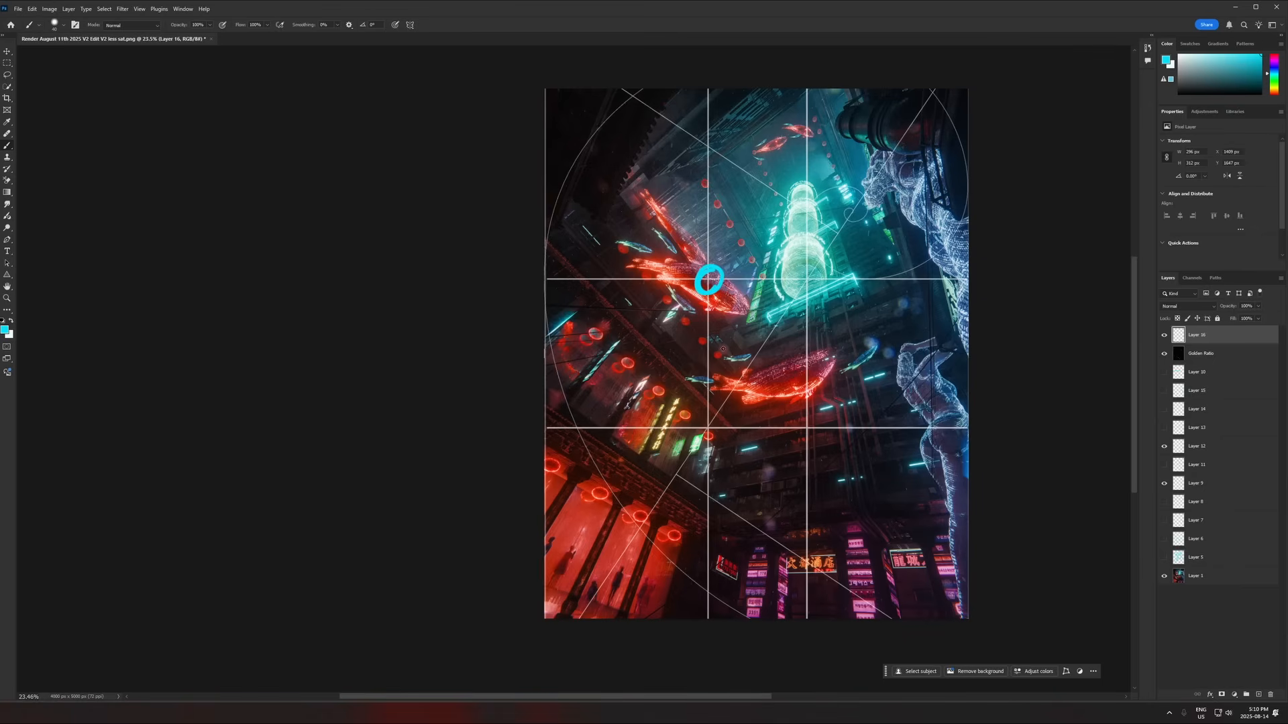
pyautogui.moveTo(710, 434); pyautogui.dragTo(710, 413)
pyautogui.hotkey('ctrl', 'z')
pyautogui.hotkey('ctrl', 'z')
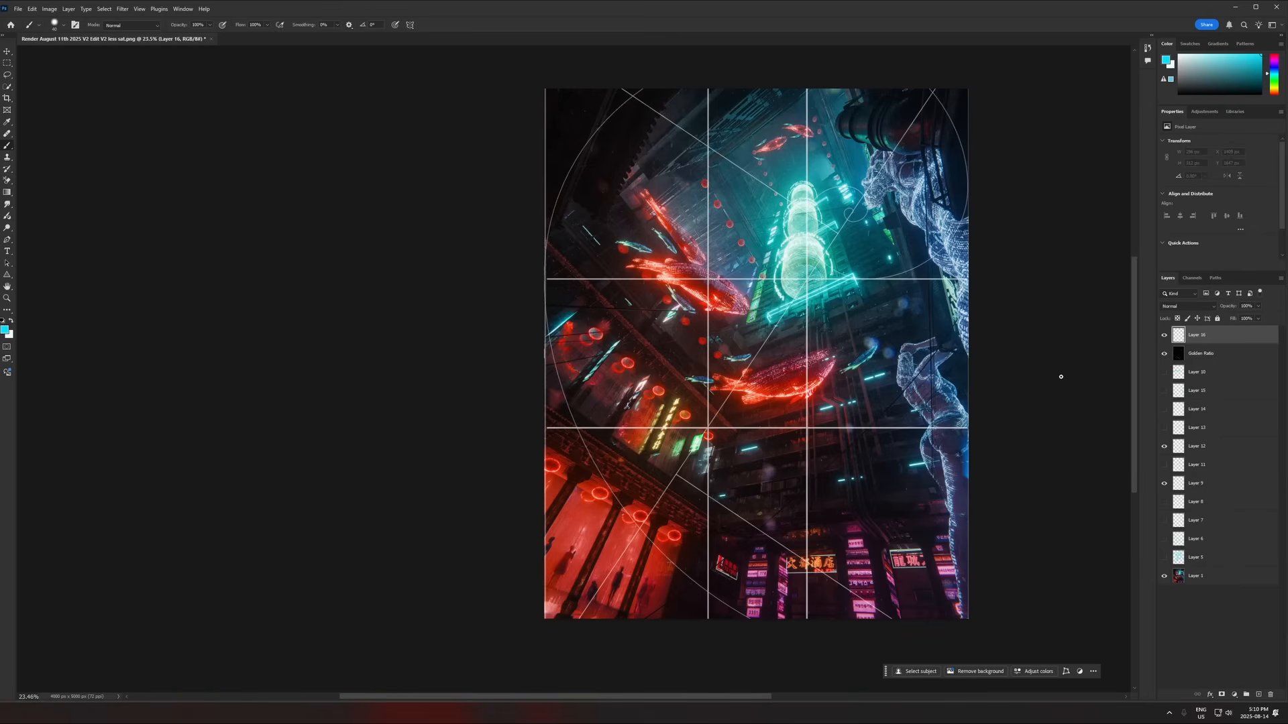
pyautogui.moveTo(811, 176)
pyautogui.mouseDown()
pyautogui.moveTo(843, 191)
pyautogui.moveTo(833, 298)
pyautogui.moveTo(763, 253)
pyautogui.moveTo(803, 183)
pyautogui.mouseUp()
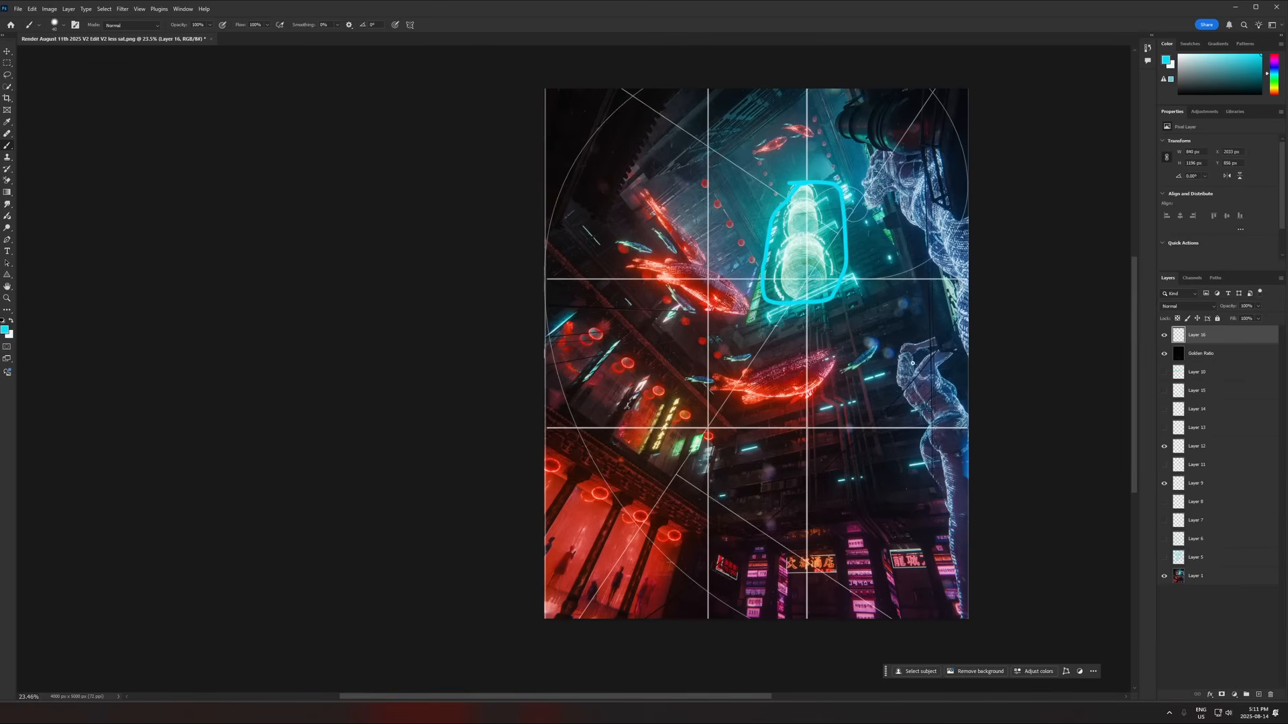
pyautogui.hotkey('ctrl', 'z')
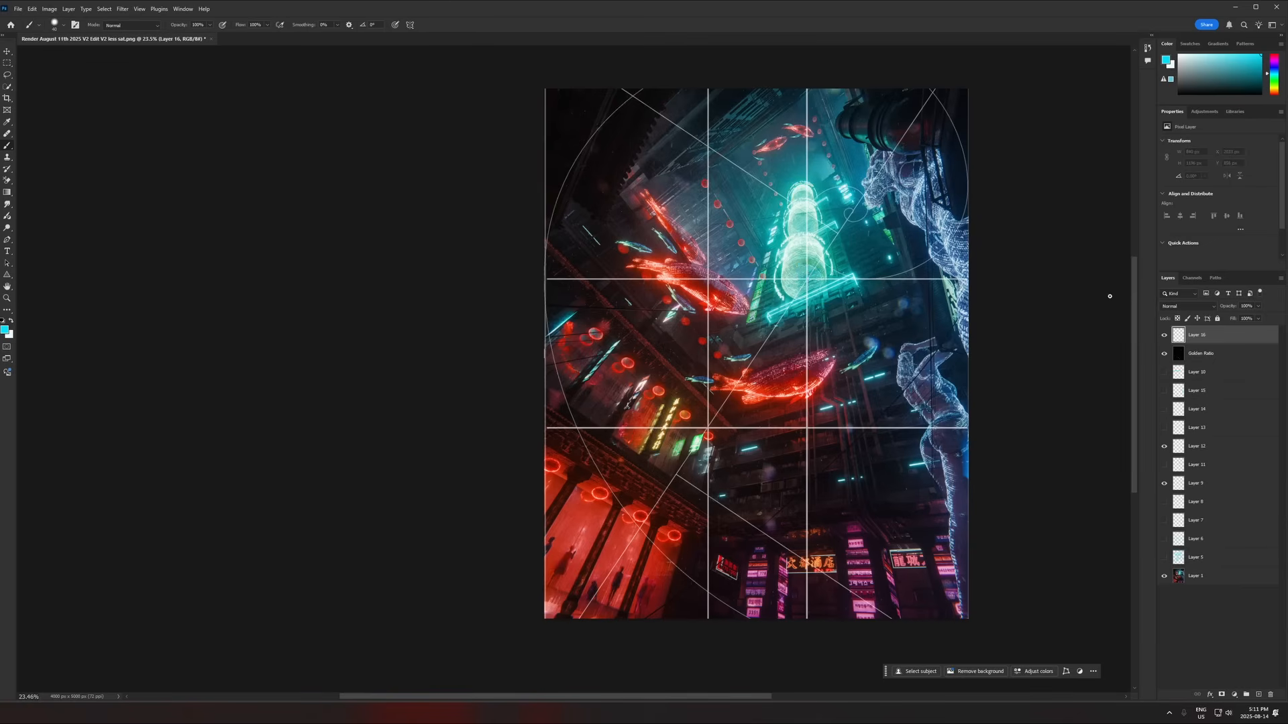
# Step: Hide the Golden Ratio overlay and mark the lantern tower's glowing tiers with cyan strokes on new Layer 17
pyautogui.click(1164, 353)
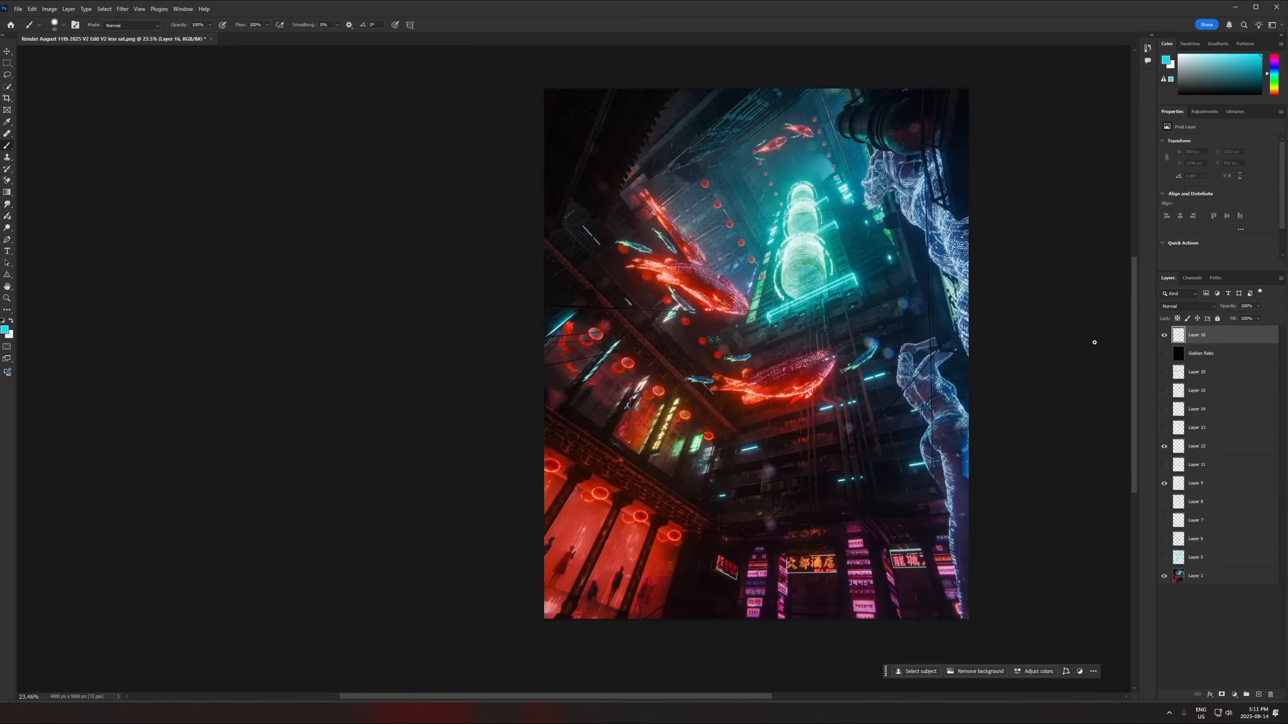
pyautogui.click(1259, 695)
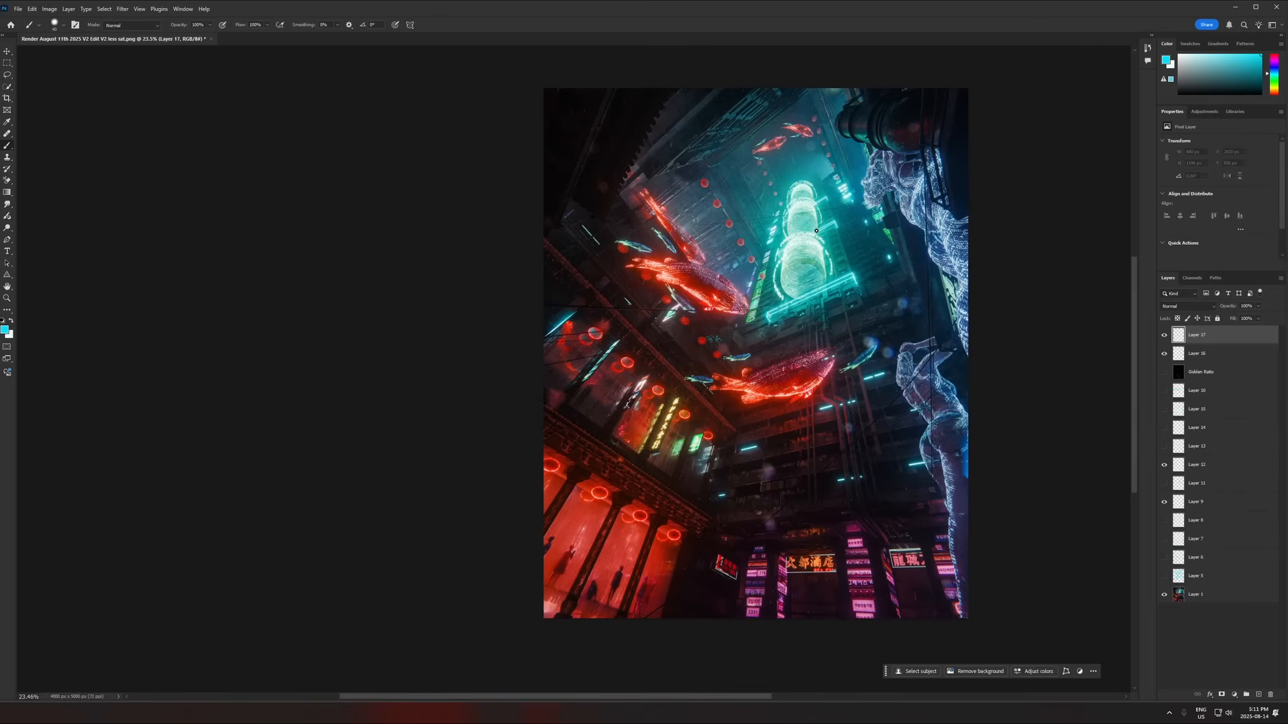
pyautogui.moveTo(795, 184)
pyautogui.mouseDown()
pyautogui.moveTo(835, 179)
pyautogui.moveTo(844, 300)
pyautogui.moveTo(791, 206)
pyautogui.mouseUp()
pyautogui.moveTo(788, 257)
pyautogui.mouseDown()
pyautogui.moveTo(801, 274)
pyautogui.moveTo(816, 256)
pyautogui.mouseUp()
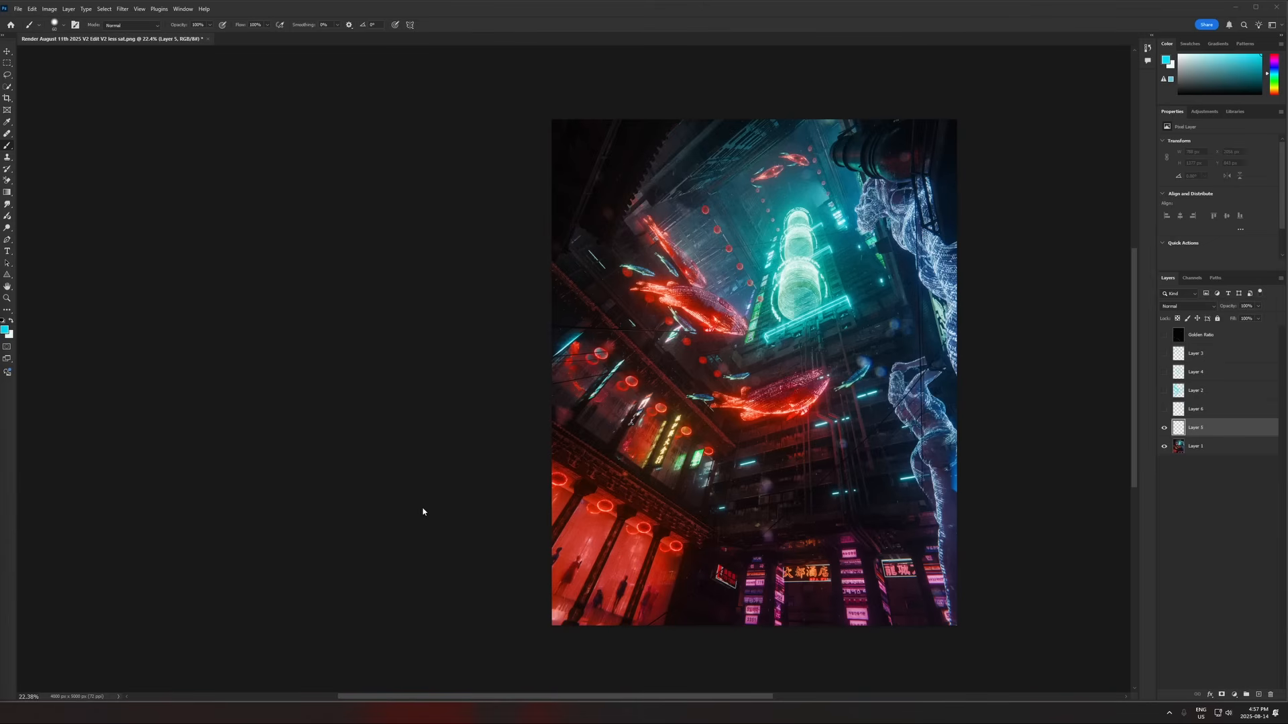
pyautogui.keyDown('alt'); pyautogui.scroll(2, 959, 417); pyautogui.keyUp('alt')
pyautogui.keyDown('alt'); pyautogui.scroll(-1, 791, 379); pyautogui.keyUp('alt')
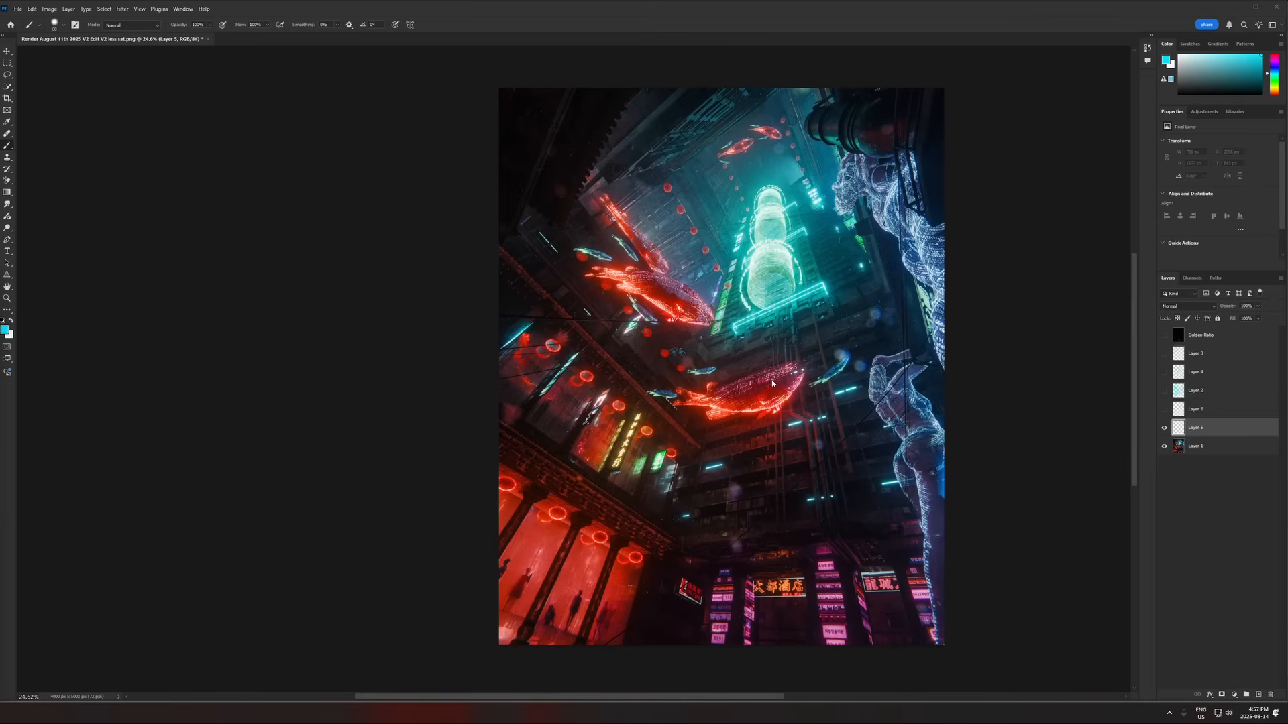
pyautogui.keyDown('alt'); pyautogui.scroll(-1, 771, 383); pyautogui.keyUp('alt')
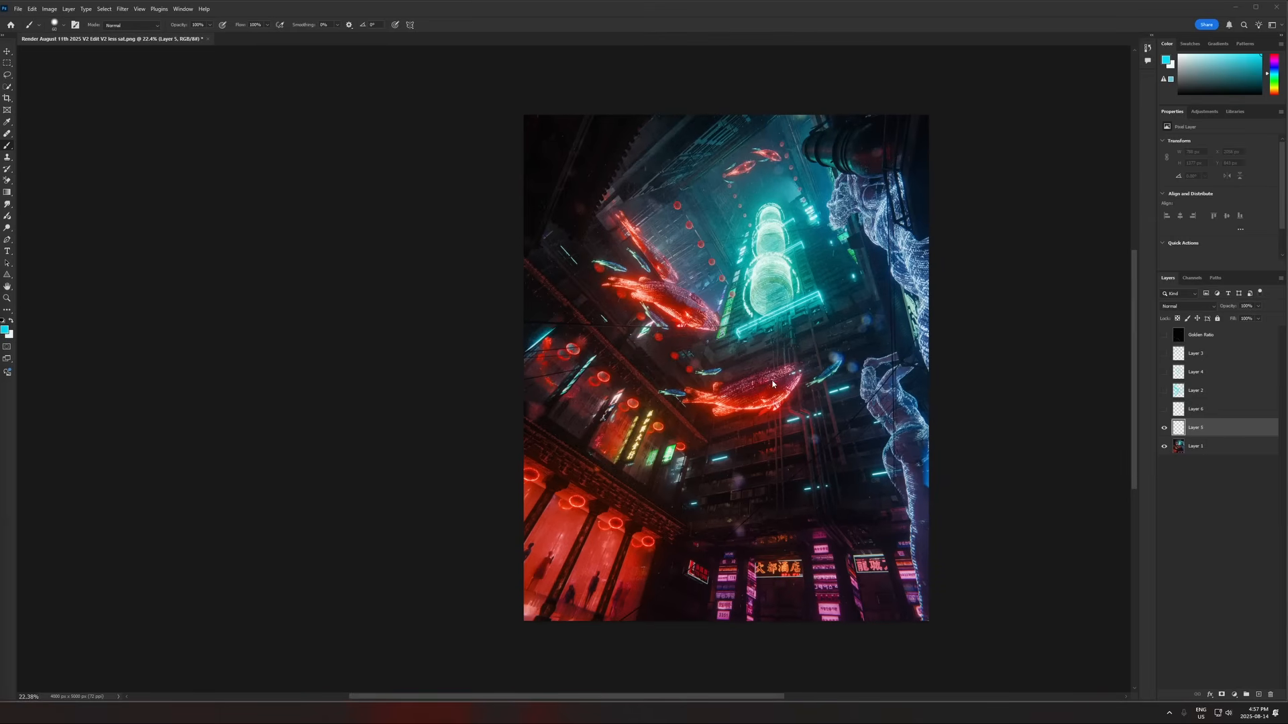